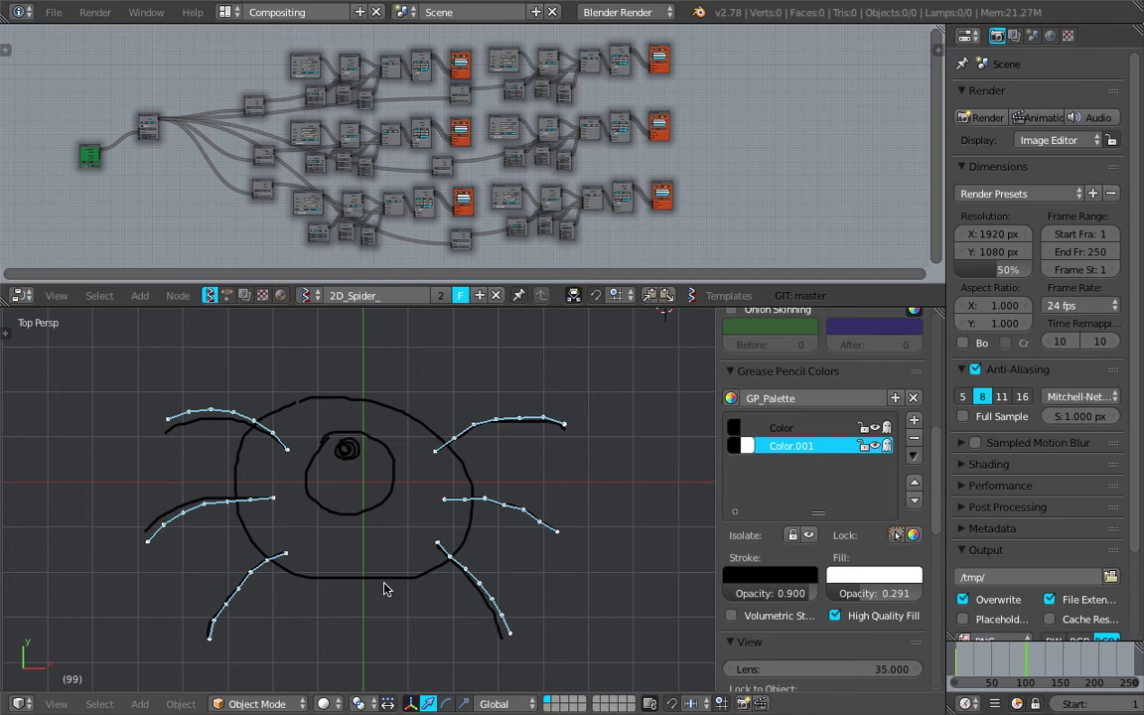
Examine the animated grease pencil spider at different frames and from a tilted viewing angle.
{"action": "middle_click_drag", "start_coordinate": [385, 545], "coordinate": [398, 527], "text": "shift"}
{"action": "scroll", "coordinate": [408, 519], "scroll_direction": "up", "scroll_amount": 2}
{"action": "scroll", "coordinate": [406, 511], "scroll_direction": "down", "scroll_amount": 2}
{"action": "scroll", "coordinate": [368, 526], "scroll_direction": "up", "scroll_amount": 2, "text": "shift"}
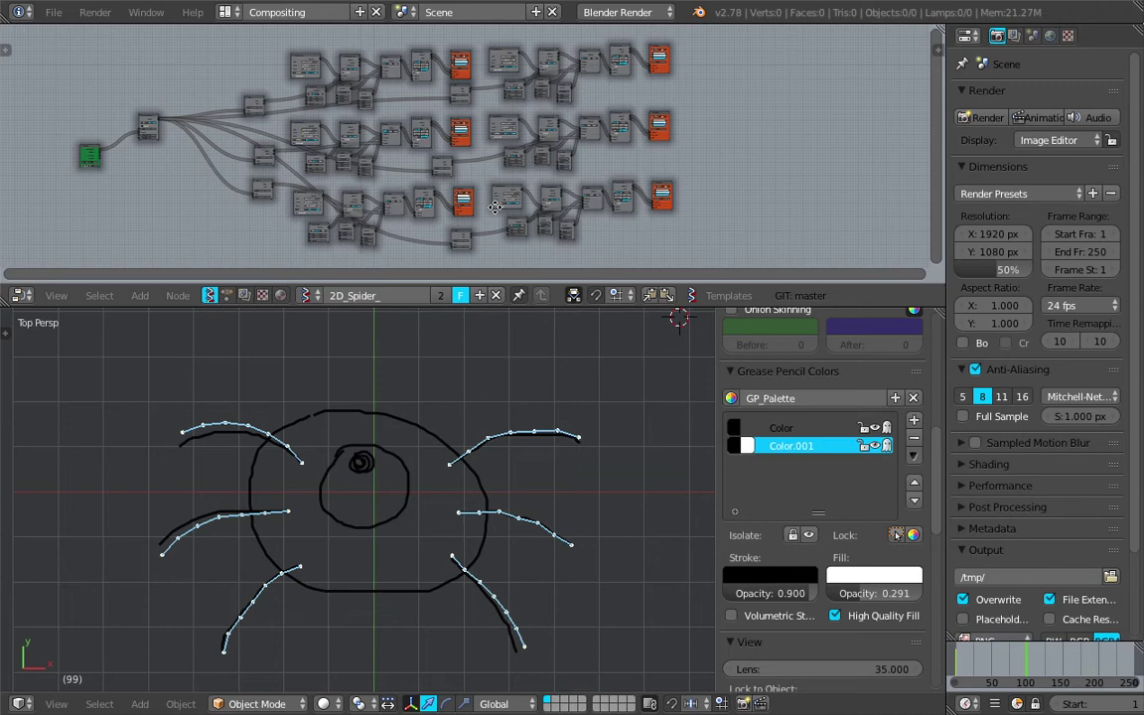
{"action": "middle_click_drag", "start_coordinate": [454, 199], "coordinate": [465, 199]}
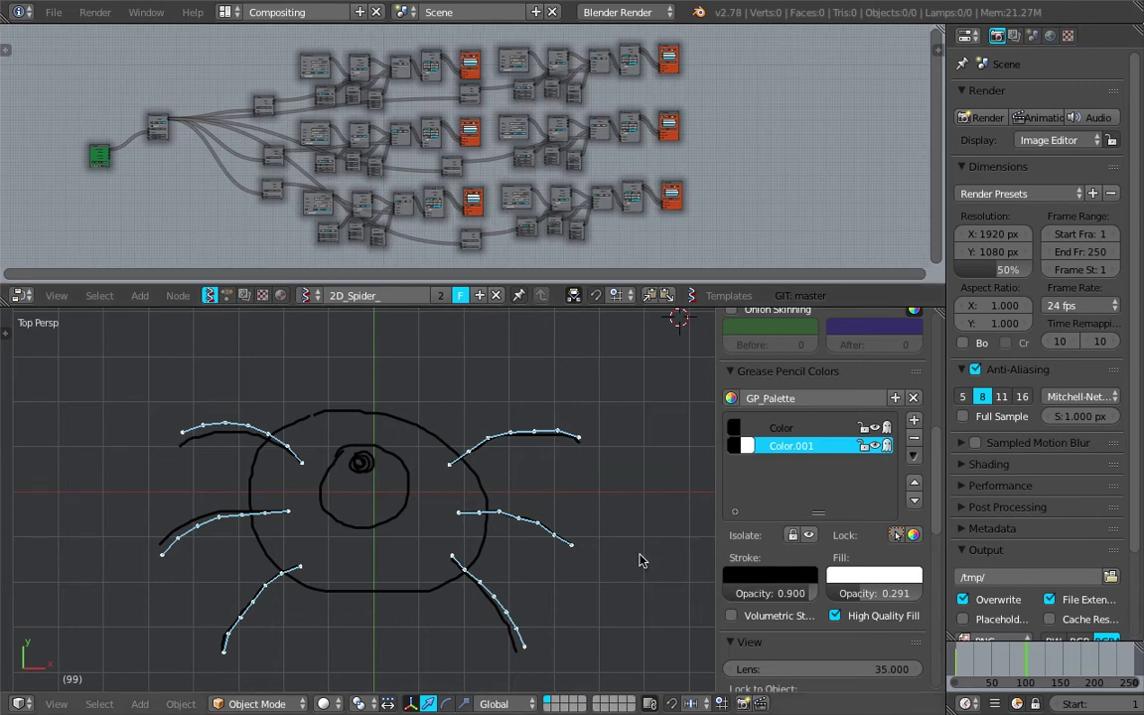
{"action": "mouse_move", "coordinate": [980, 665]}
{"action": "left_mouse_down"}
{"action": "mouse_move", "coordinate": [1043, 656]}
{"action": "mouse_move", "coordinate": [1009, 667]}
{"action": "mouse_move", "coordinate": [1031, 658]}
{"action": "mouse_move", "coordinate": [1000, 656]}
{"action": "left_mouse_up"}
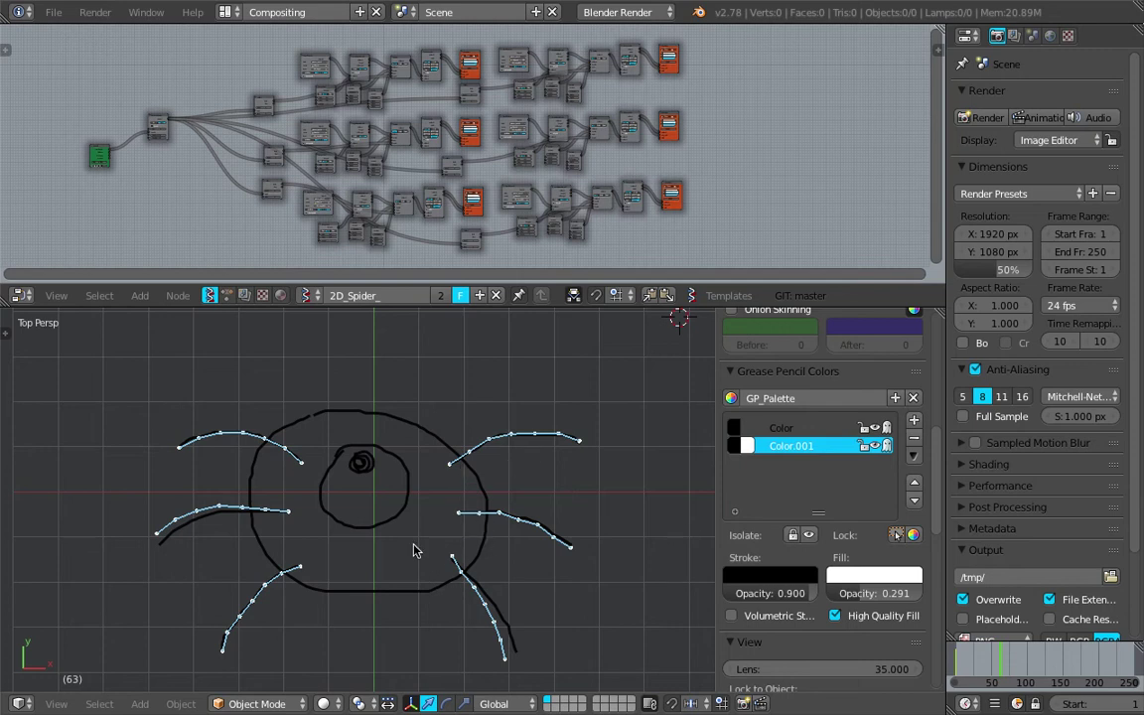
{"action": "left_click_drag", "start_coordinate": [1015, 669], "coordinate": [1029, 664]}
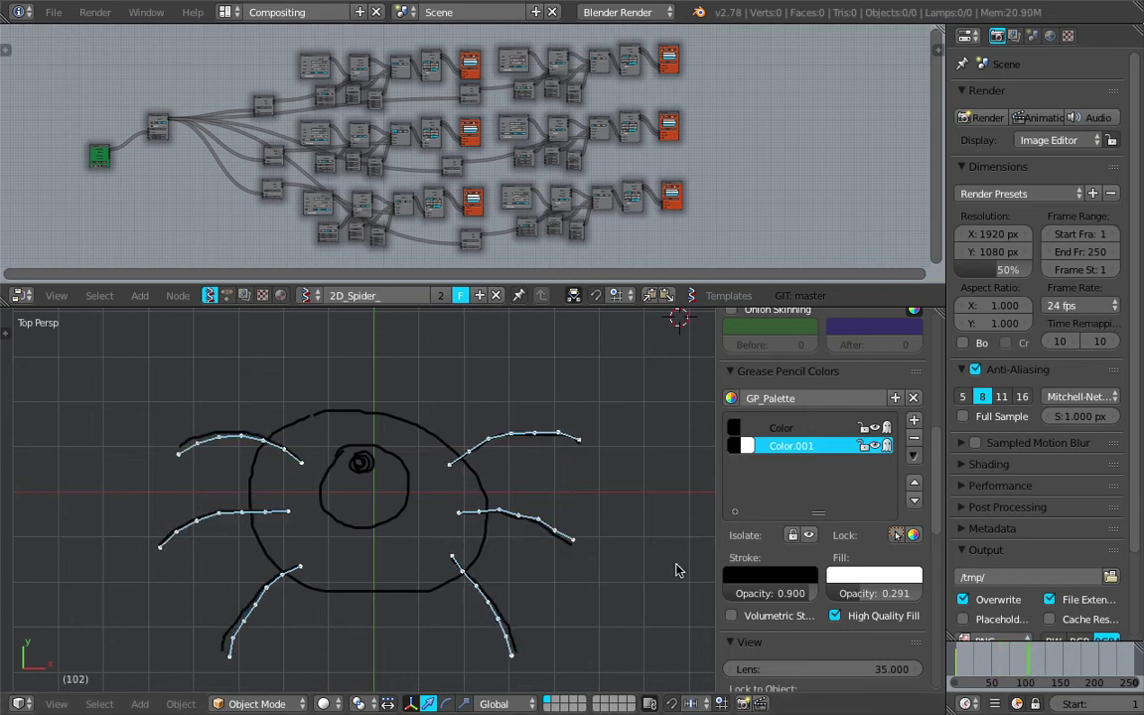
{"action": "mouse_move", "coordinate": [375, 621]}
{"action": "middle_mouse_down"}
{"action": "mouse_move", "coordinate": [384, 559]}
{"action": "mouse_move", "coordinate": [474, 492]}
{"action": "mouse_move", "coordinate": [508, 497]}
{"action": "mouse_move", "coordinate": [322, 534]}
{"action": "mouse_move", "coordinate": [406, 582]}
{"action": "mouse_move", "coordinate": [389, 605]}
{"action": "middle_mouse_up"}
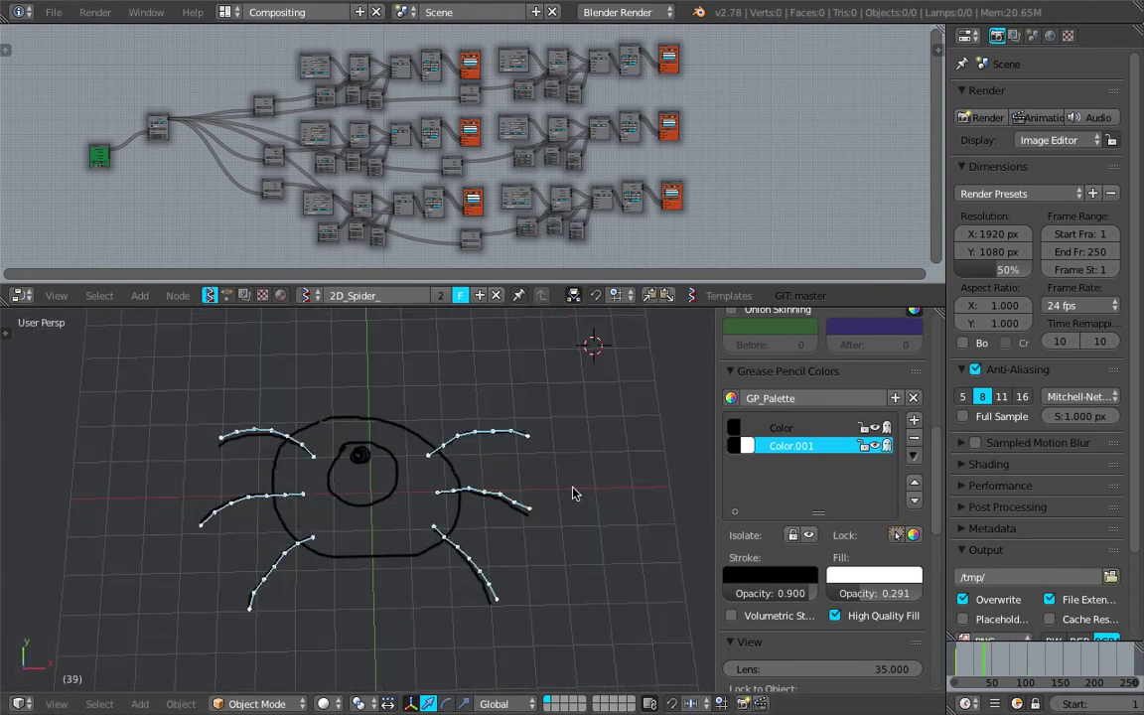
Examine the 2D_Spider_ node network that drives the spider's legs, both close up and as a whole.
{"action": "scroll", "coordinate": [256, 133], "scroll_direction": "up", "scroll_amount": 8}
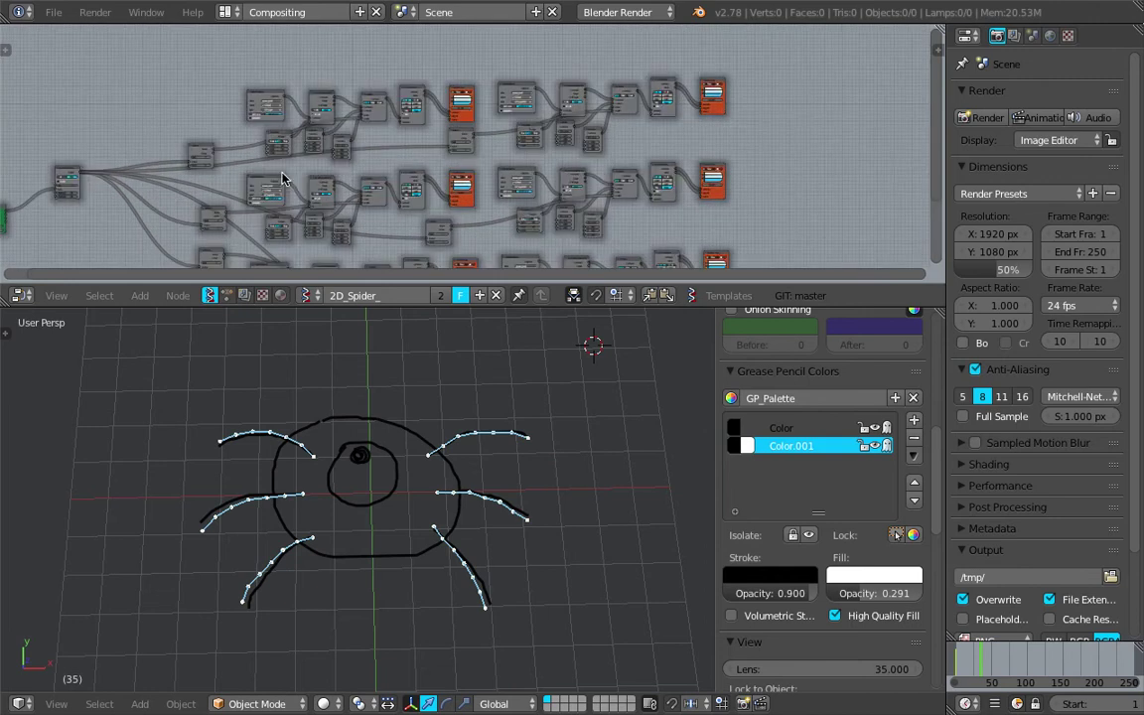
{"action": "middle_click_drag", "start_coordinate": [349, 165], "coordinate": [388, 220]}
{"action": "scroll", "coordinate": [389, 199], "scroll_direction": "up", "scroll_amount": 2}
{"action": "scroll", "coordinate": [413, 189], "scroll_direction": "down", "scroll_amount": 2}
{"action": "scroll", "coordinate": [582, 180], "scroll_direction": "down", "scroll_amount": 7}
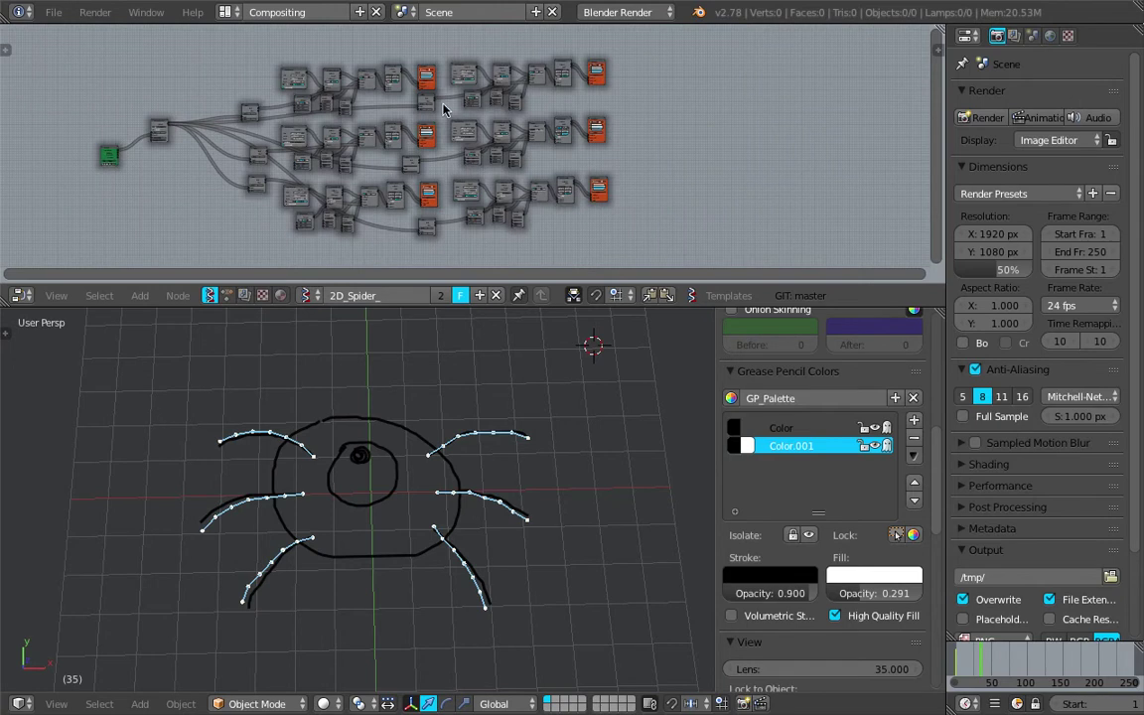
{"action": "middle_click_drag", "start_coordinate": [514, 116], "coordinate": [548, 132]}
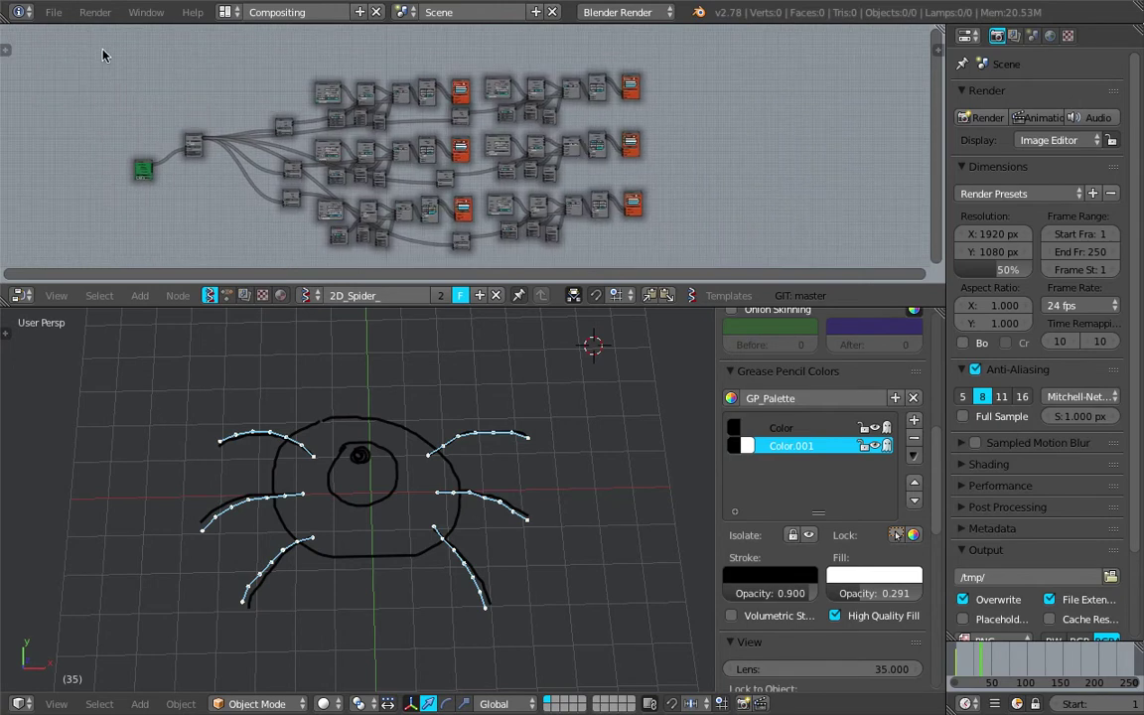
Start a new file from the default startup scene and delete all of its objects.
{"action": "left_click", "coordinate": [53, 12]}
{"action": "left_click", "coordinate": [71, 36]}
{"action": "left_click", "coordinate": [80, 46]}
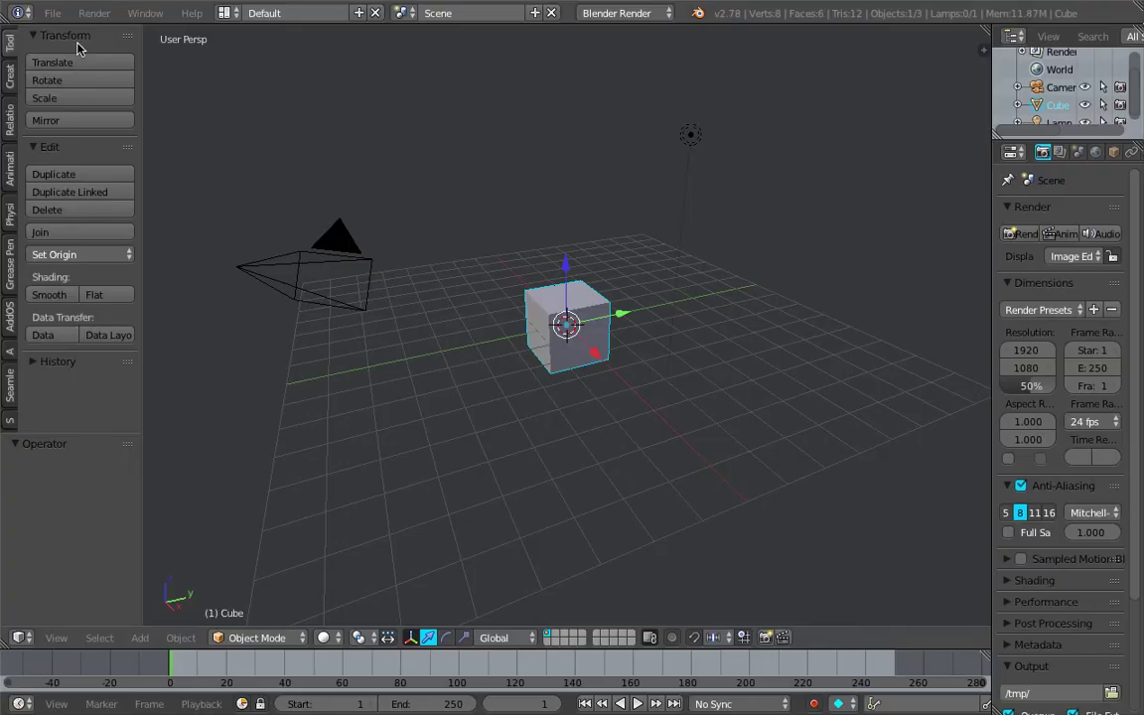
{"action": "key", "text": "a"}
{"action": "key", "text": "a"}
{"action": "key", "text": "x"}
{"action": "left_click", "coordinate": [512, 240]}
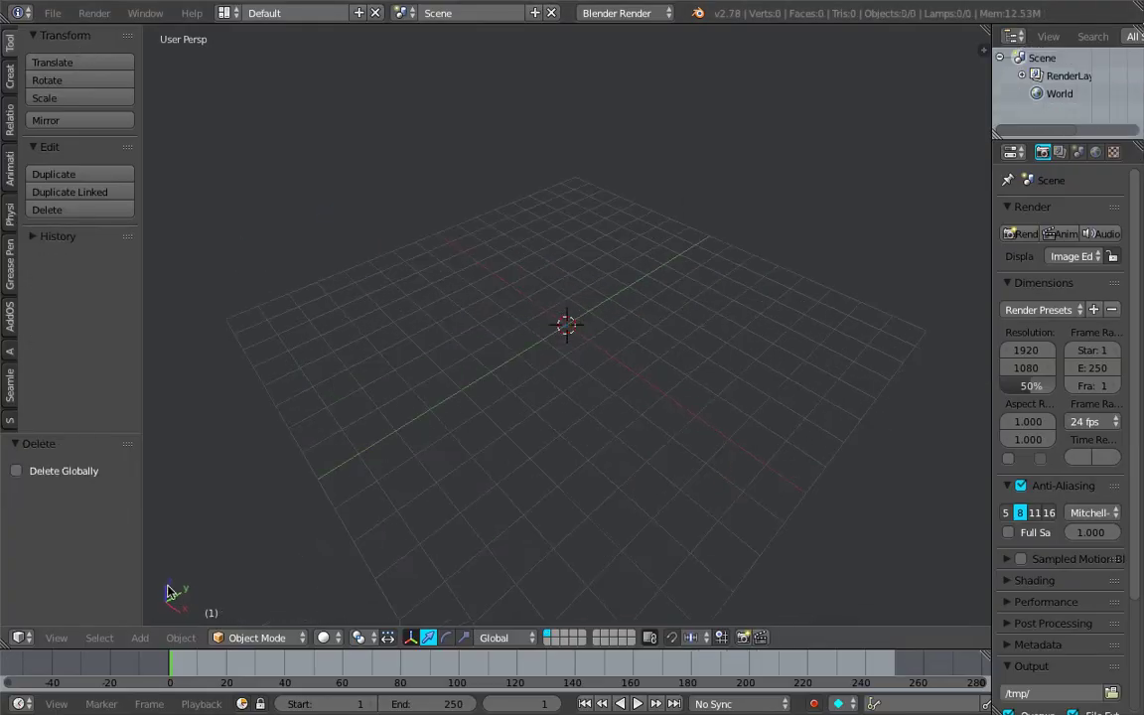
Switch the 3D view of the empty scene to the top view.
{"action": "left_click", "coordinate": [56, 638]}
{"action": "left_click", "coordinate": [154, 562]}
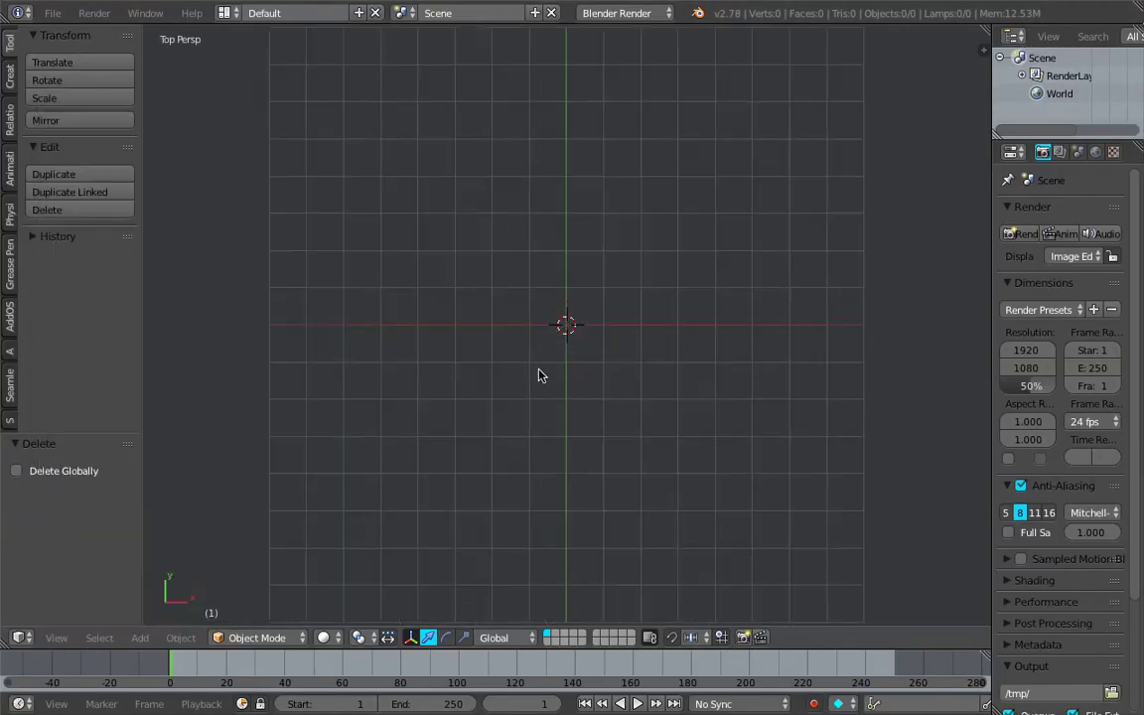
{"action": "scroll", "coordinate": [542, 375], "scroll_direction": "up", "scroll_amount": 2}
{"action": "middle_click_drag", "start_coordinate": [613, 273], "coordinate": [594, 289], "text": "shift"}
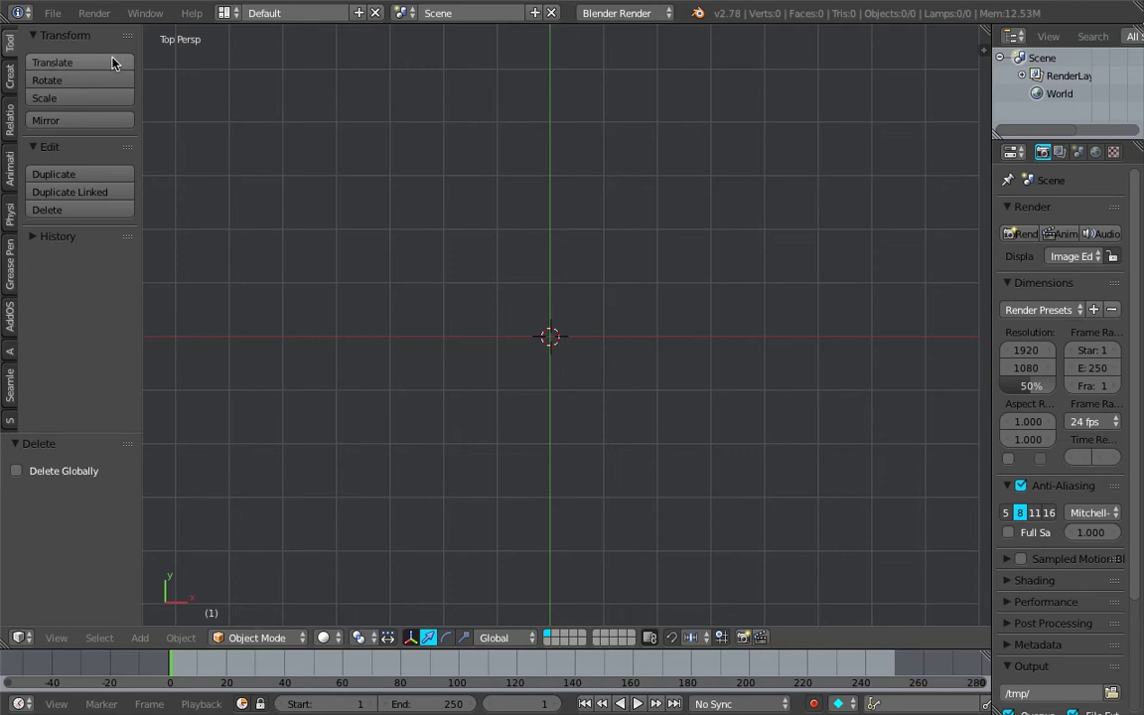
Save the scene to the Desktop as proc_gp_spider_demo_001.blend.
{"action": "left_click", "coordinate": [53, 14]}
{"action": "left_click", "coordinate": [132, 169]}
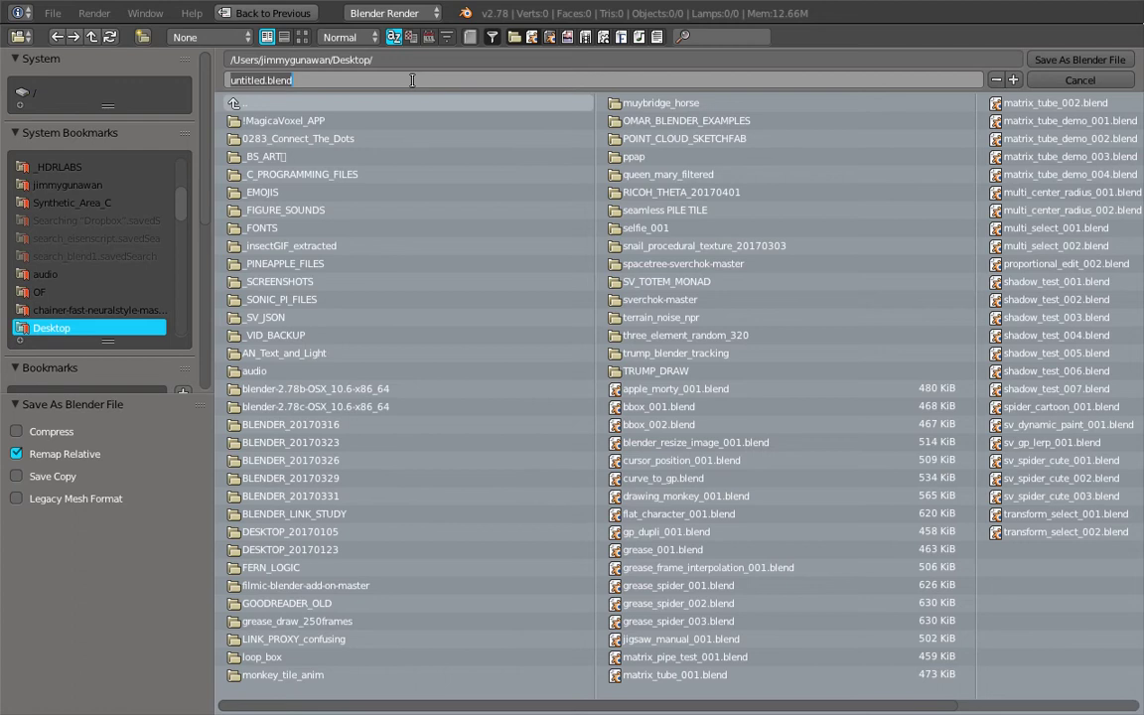
{"action": "type", "text": "proc_gp_spider_demo_001"}
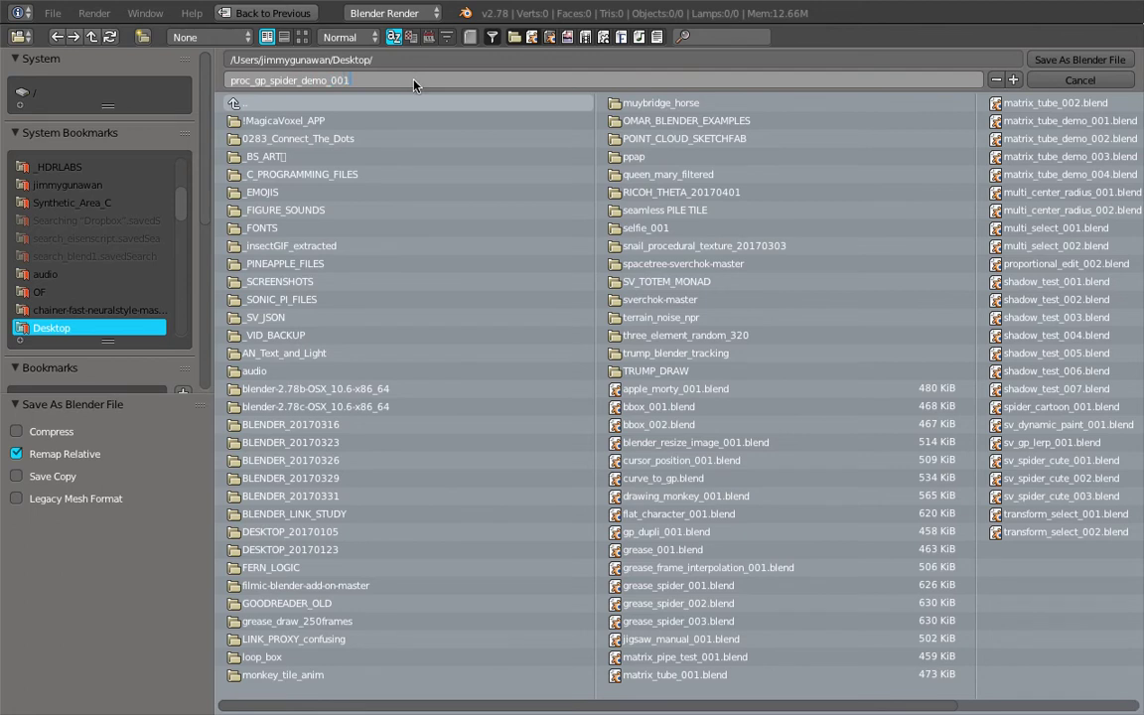
{"action": "key", "text": "Return"}
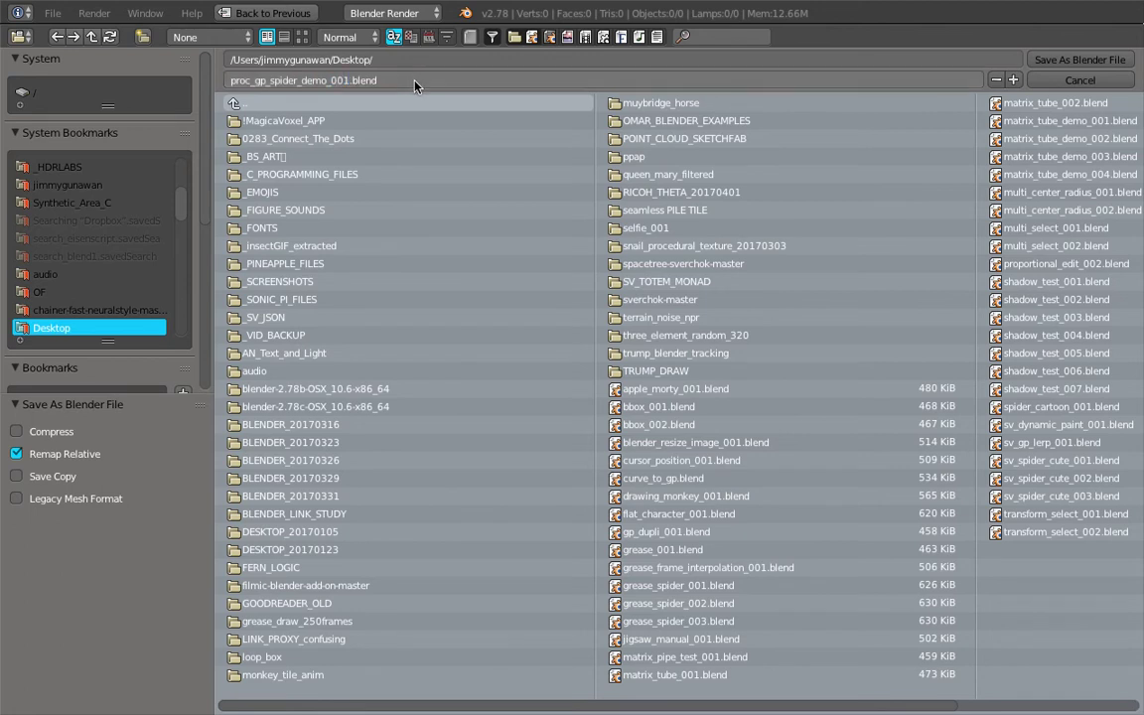
{"action": "left_click", "coordinate": [1080, 59]}
Draw a closed, rounded grease pencil body outline around the origin and give it a light green fill with 0.484 opacity.
{"action": "middle_click_drag", "start_coordinate": [591, 295], "coordinate": [563, 275], "text": "shift"}
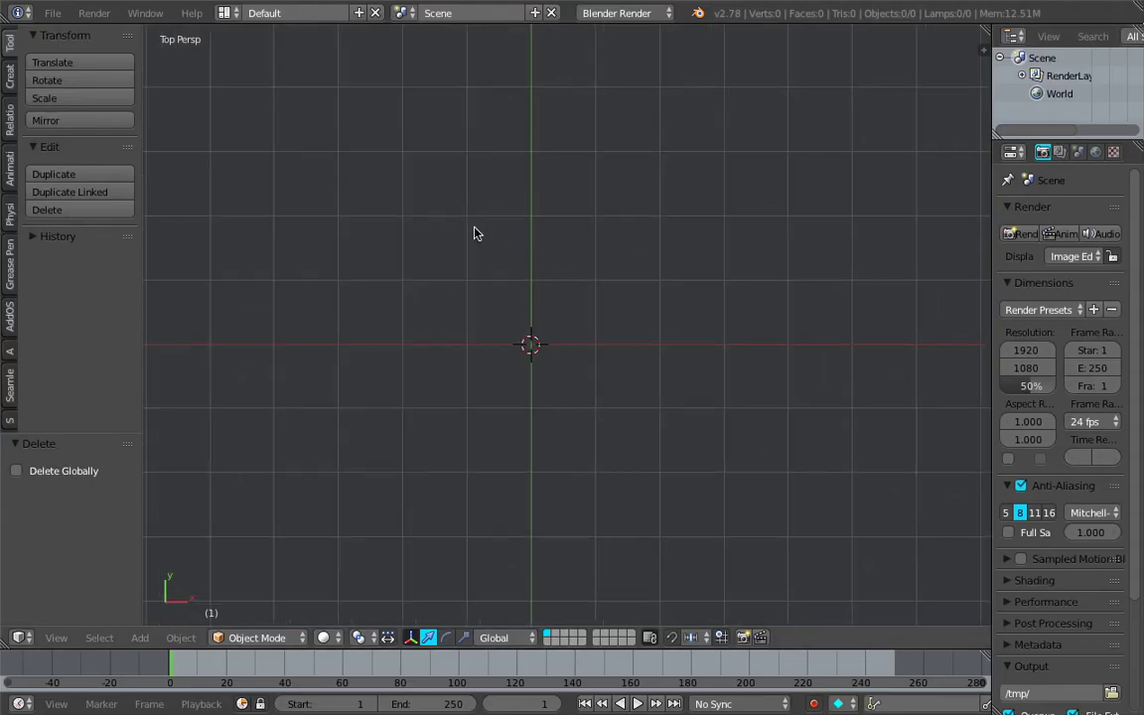
{"action": "mouse_move", "coordinate": [460, 235]}
{"action": "left_mouse_down"}
{"action": "mouse_move", "coordinate": [419, 269]}
{"action": "mouse_move", "coordinate": [408, 393]}
{"action": "mouse_move", "coordinate": [512, 447]}
{"action": "mouse_move", "coordinate": [666, 414]}
{"action": "mouse_move", "coordinate": [672, 271]}
{"action": "mouse_move", "coordinate": [618, 228]}
{"action": "mouse_move", "coordinate": [533, 192]}
{"action": "mouse_move", "coordinate": [473, 225]}
{"action": "left_mouse_up"}
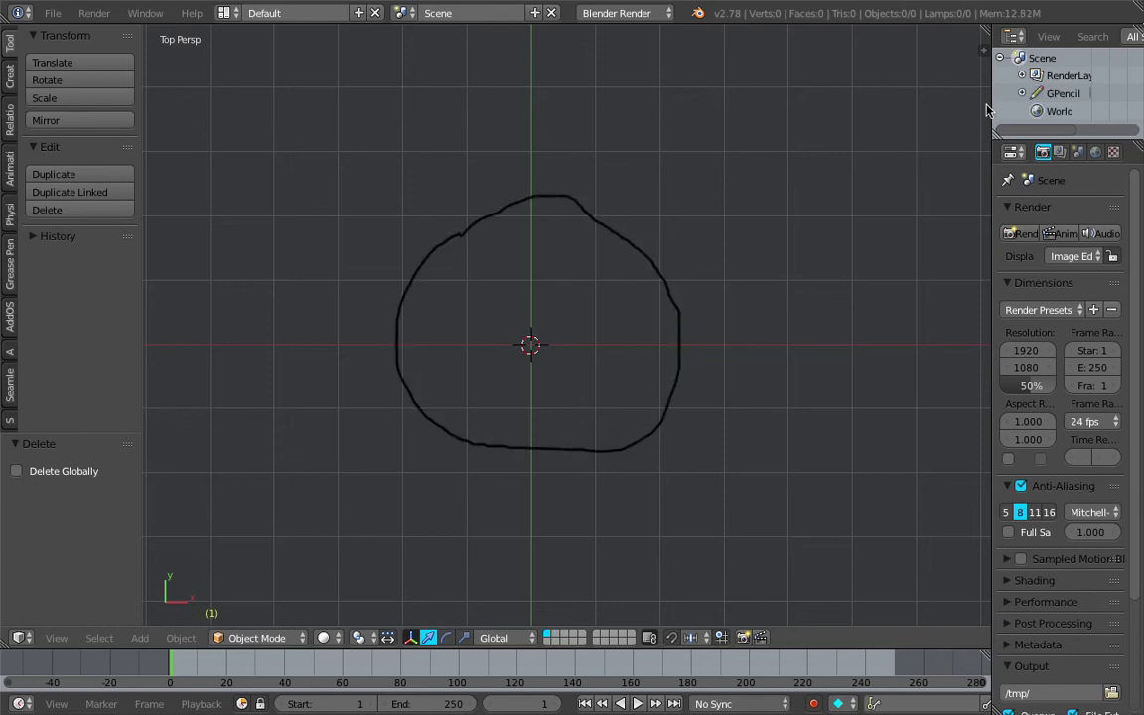
{"action": "key", "text": "n"}
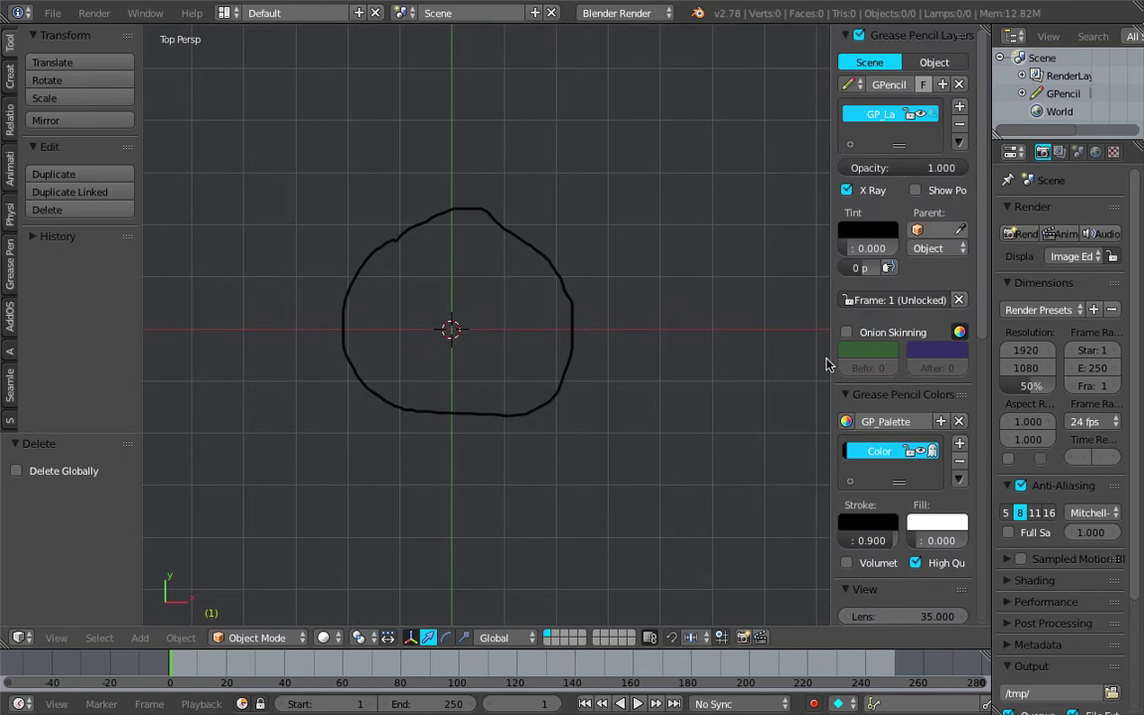
{"action": "left_click_drag", "start_coordinate": [830, 360], "coordinate": [771, 363]}
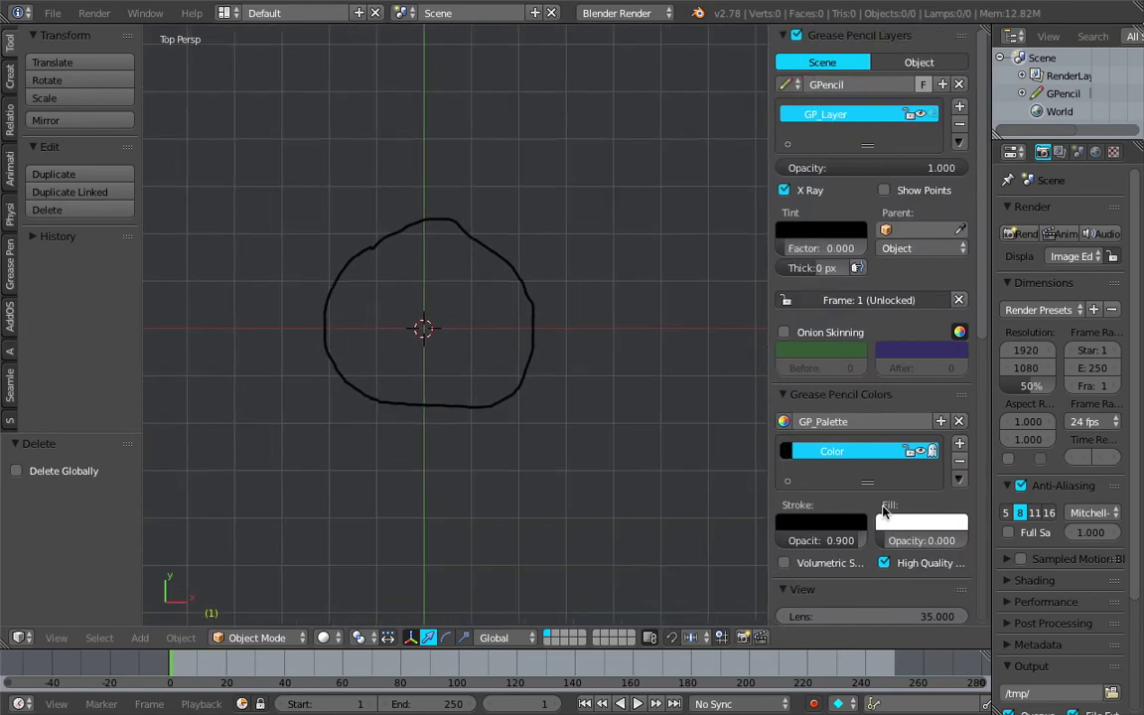
{"action": "left_click_drag", "start_coordinate": [890, 541], "coordinate": [920, 540]}
{"action": "left_click", "coordinate": [919, 523]}
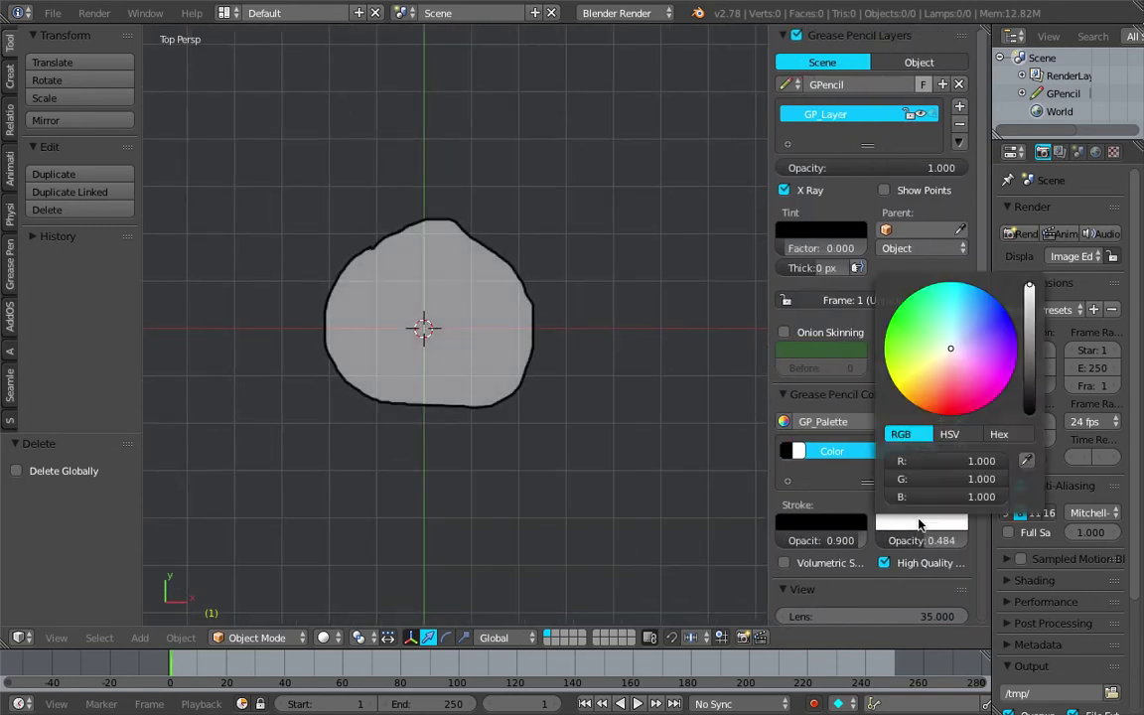
{"action": "left_click_drag", "start_coordinate": [951, 348], "coordinate": [920, 332]}
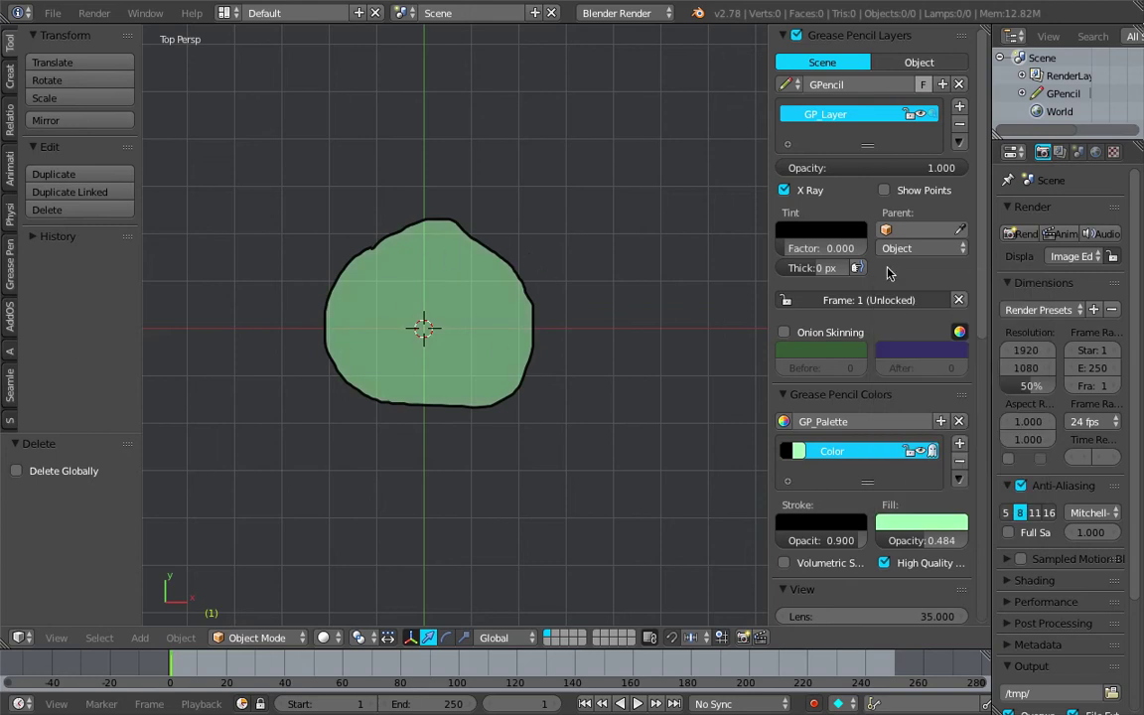
Rename the body's grease pencil layer as Body and enlarge the layer list to show more rows.
{"action": "double_click", "coordinate": [833, 116]}
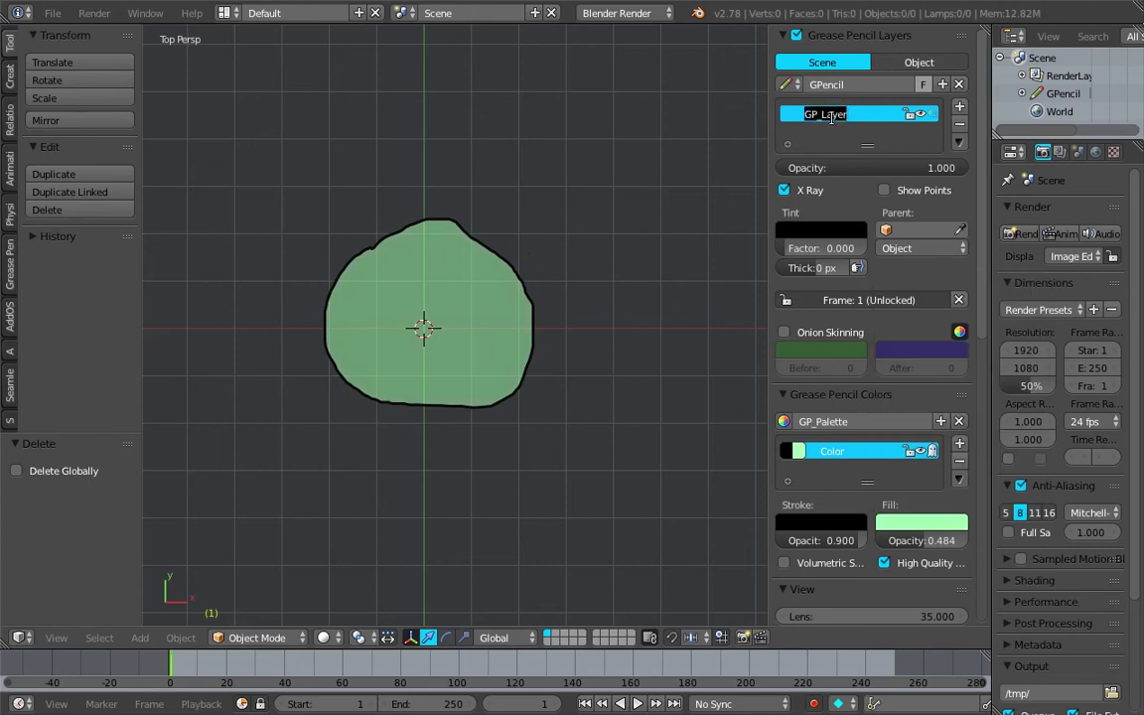
{"action": "type", "text": "Body"}
{"action": "key", "text": "Return"}
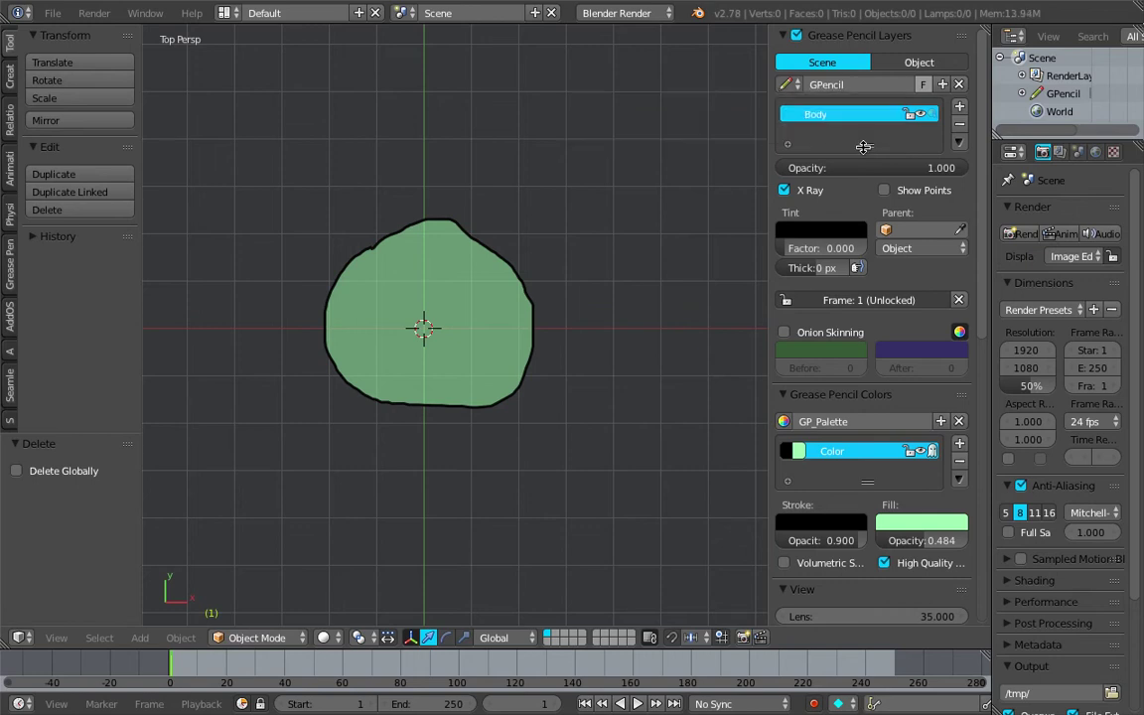
{"action": "left_click_drag", "start_coordinate": [867, 146], "coordinate": [871, 182]}
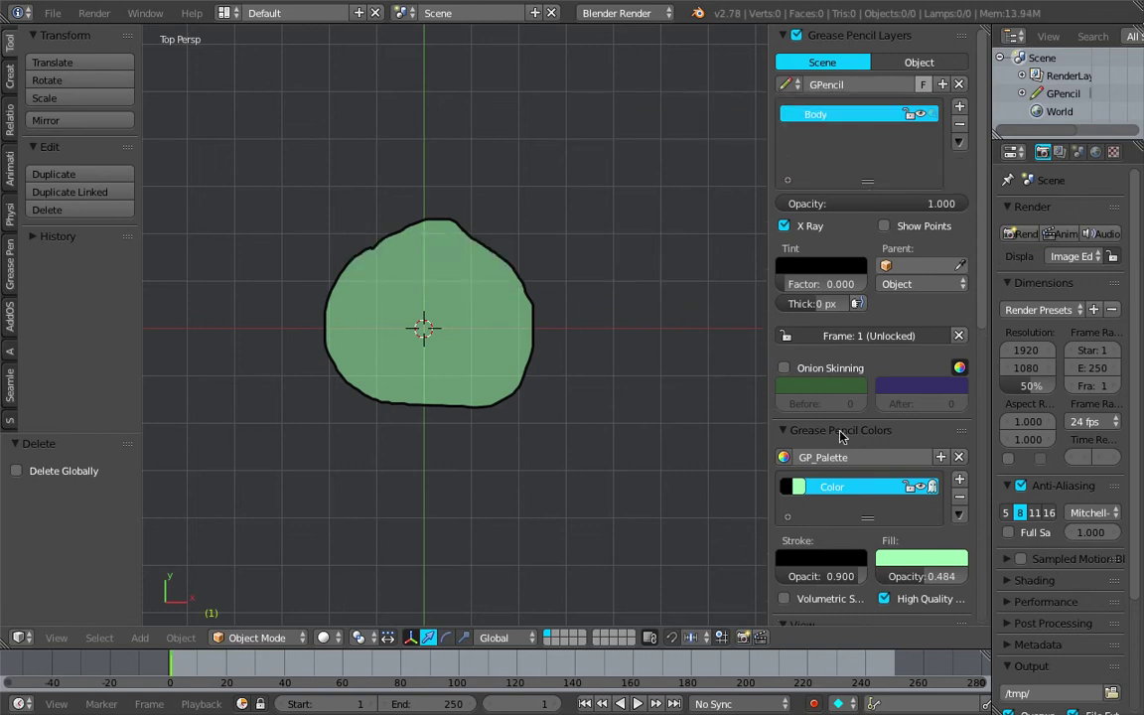
Add a new color to the grease pencil palette and name it Color_Leg.
{"action": "left_click", "coordinate": [961, 481]}
{"action": "double_click", "coordinate": [847, 506]}
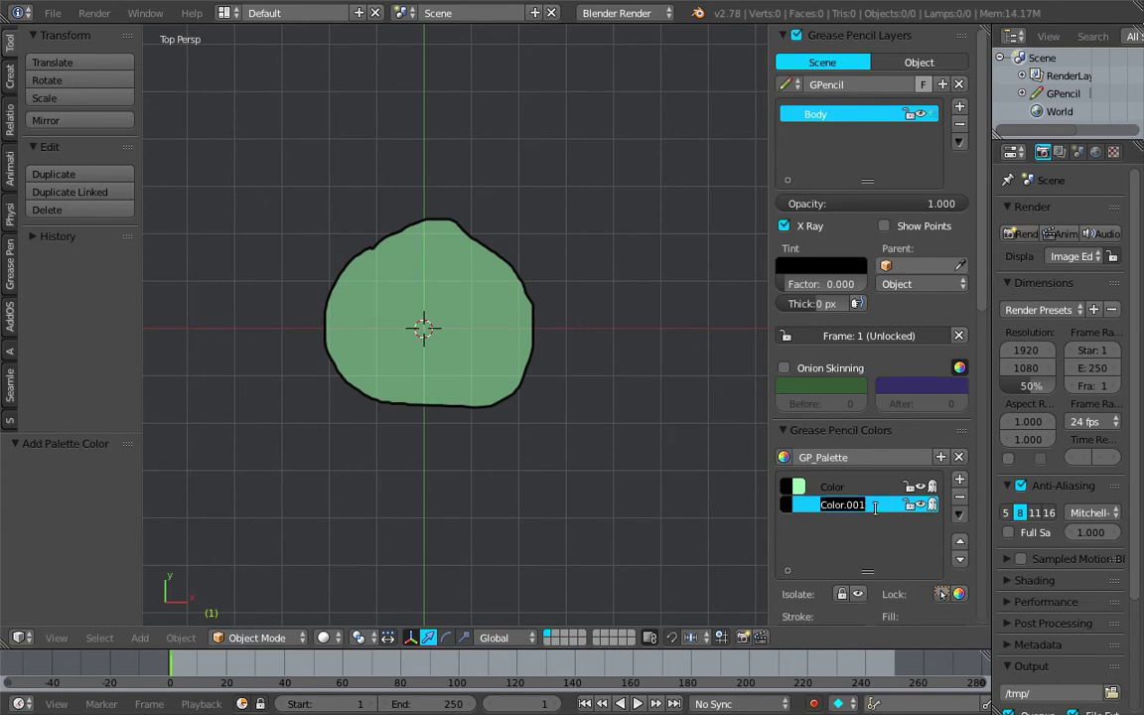
{"action": "type", "text": "Color_Leg"}
{"action": "key", "text": "Return"}
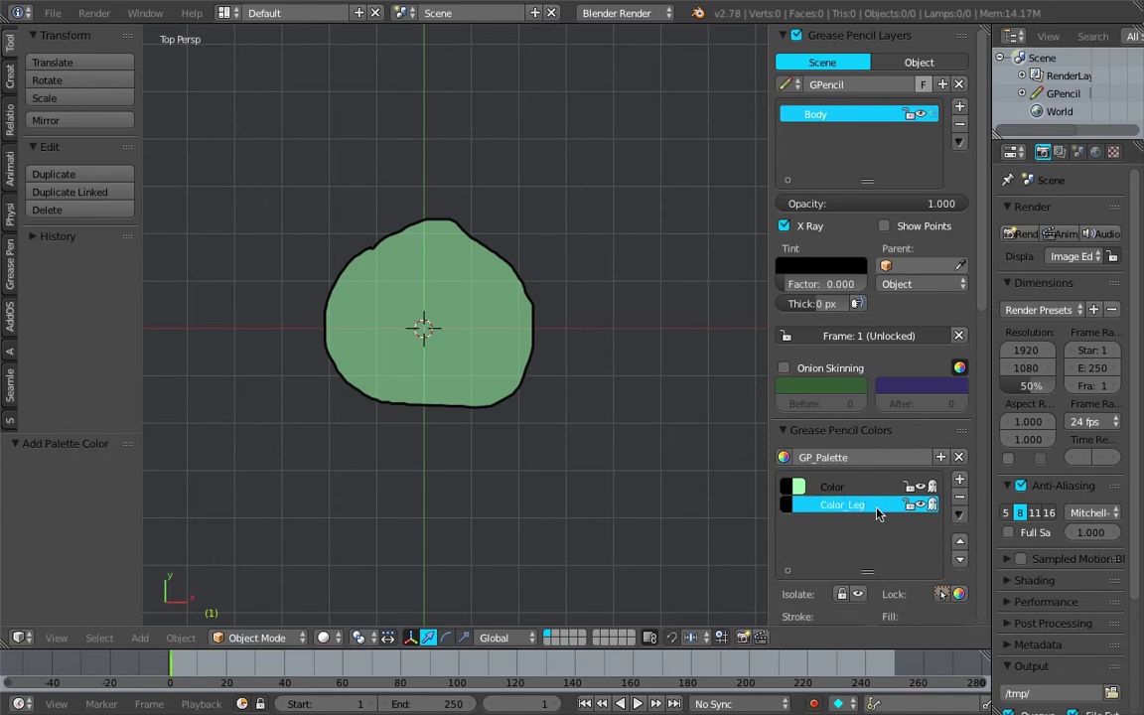
Draw three curved legs extending from the body's right side, each on its own new grease pencil layer.
{"action": "left_click", "coordinate": [960, 107]}
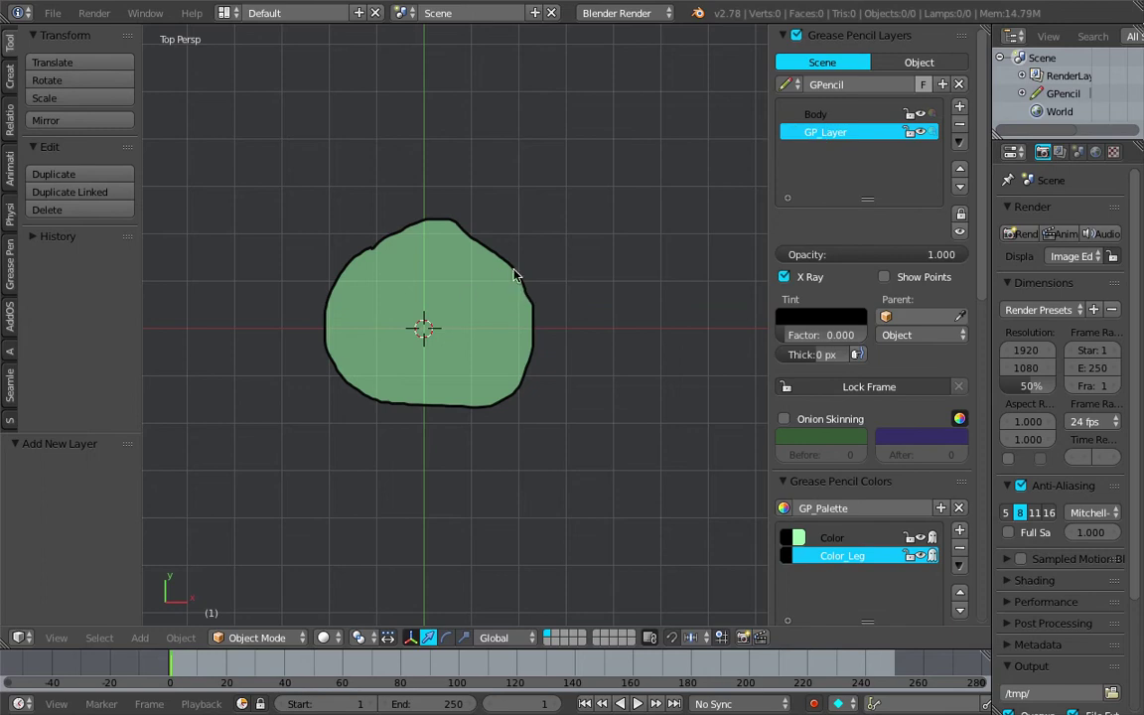
{"action": "mouse_move", "coordinate": [510, 279]}
{"action": "left_mouse_down"}
{"action": "mouse_move", "coordinate": [532, 260]}
{"action": "mouse_move", "coordinate": [603, 260]}
{"action": "mouse_move", "coordinate": [612, 287]}
{"action": "left_mouse_up"}
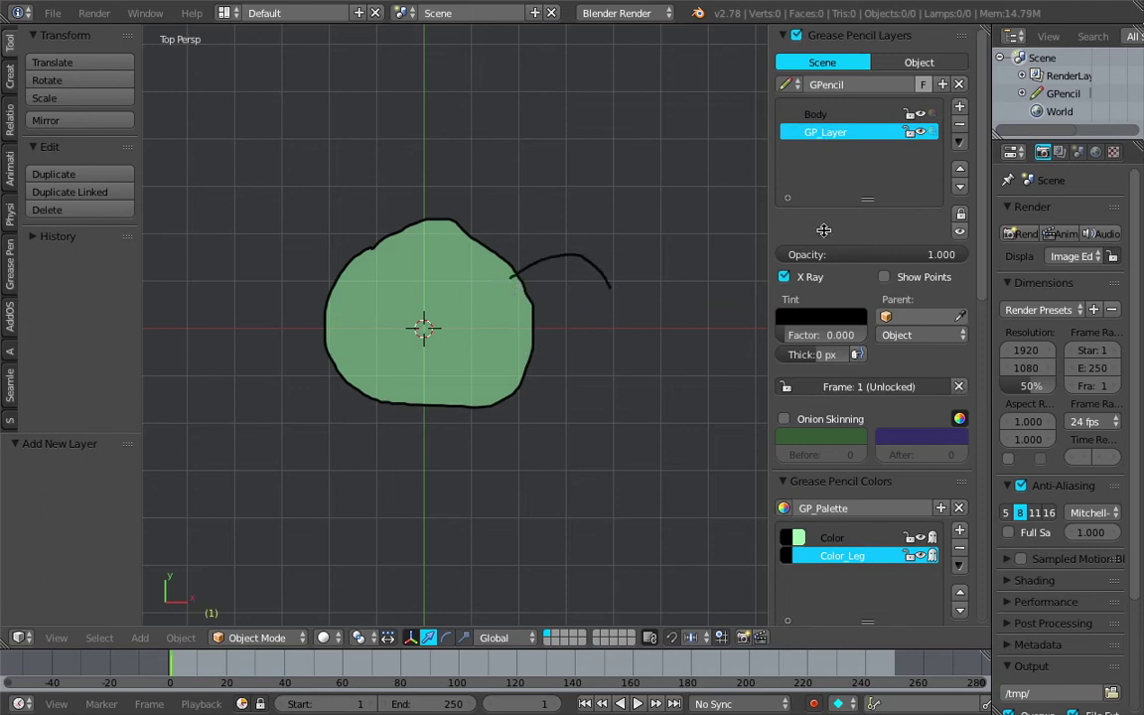
{"action": "left_click", "coordinate": [960, 107]}
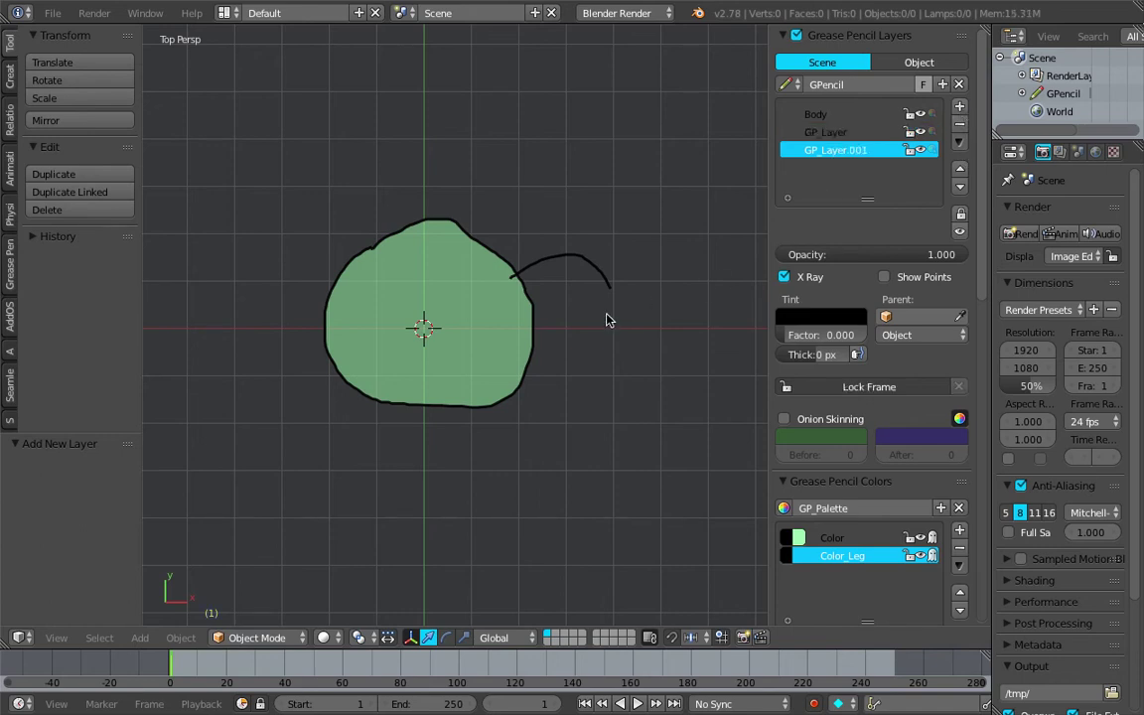
{"action": "mouse_move", "coordinate": [527, 327]}
{"action": "left_mouse_down"}
{"action": "mouse_move", "coordinate": [613, 331]}
{"action": "mouse_move", "coordinate": [615, 345]}
{"action": "left_mouse_up"}
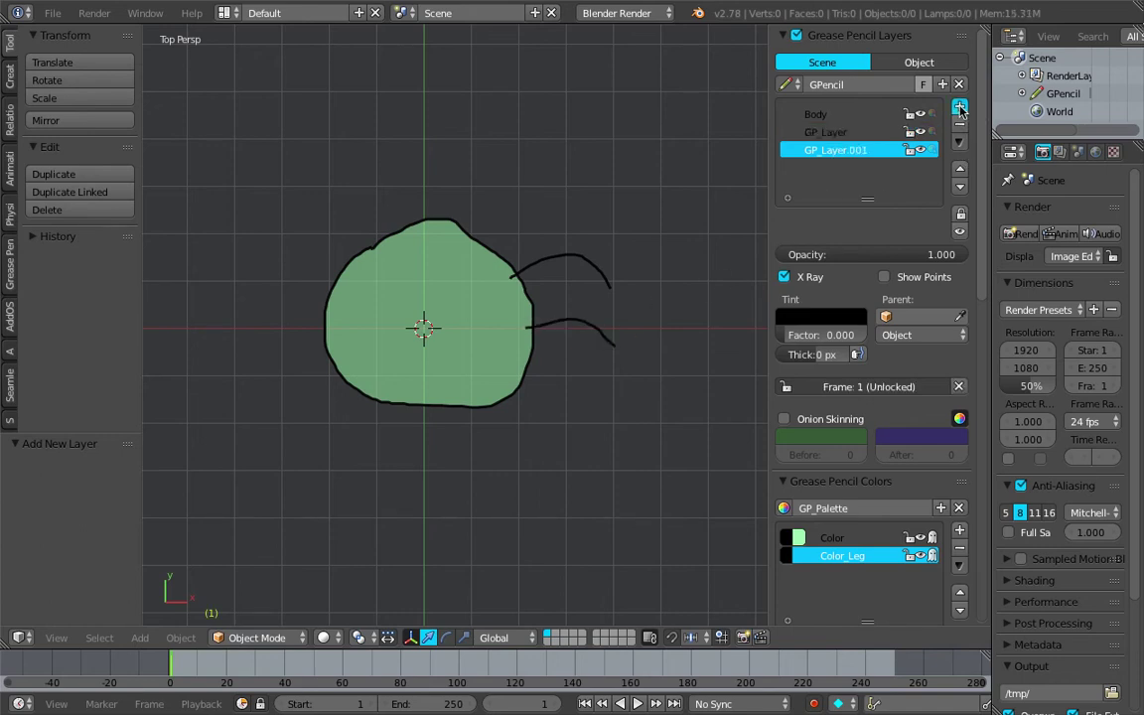
{"action": "left_click", "coordinate": [960, 107]}
{"action": "mouse_move", "coordinate": [514, 374]}
{"action": "left_mouse_down"}
{"action": "mouse_move", "coordinate": [564, 382]}
{"action": "mouse_move", "coordinate": [598, 416]}
{"action": "left_mouse_up"}
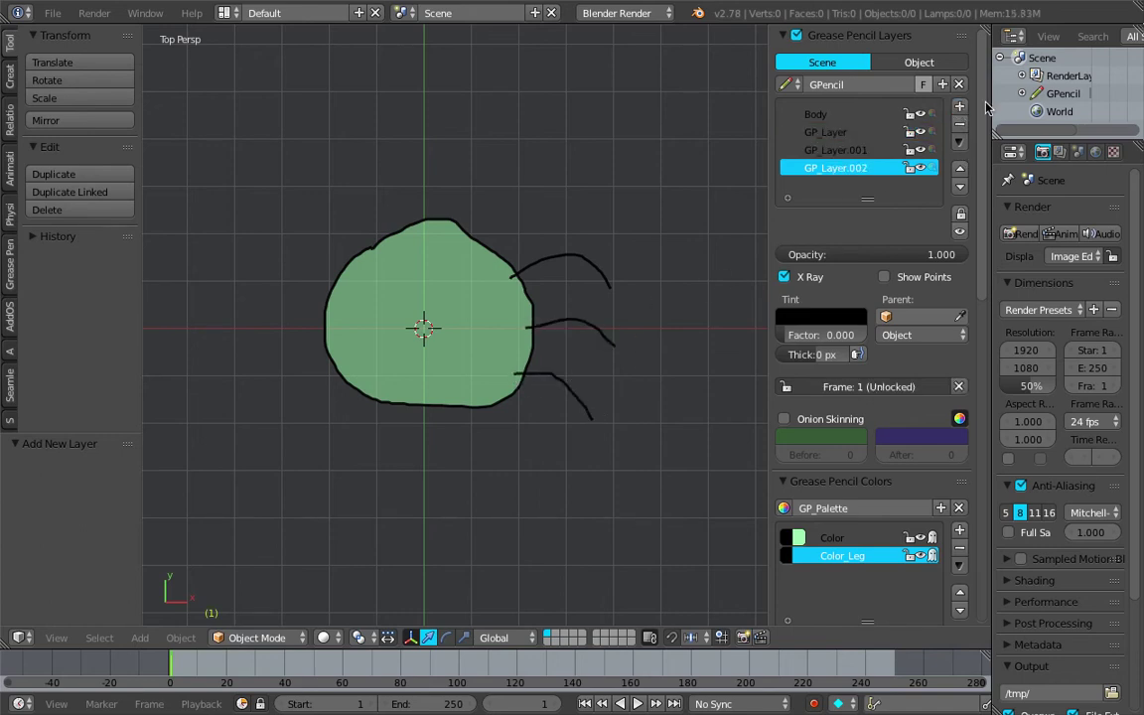
Draw three curved legs extending from the body's left side, each on its own new grease pencil layer.
{"action": "left_click", "coordinate": [960, 106]}
{"action": "mouse_move", "coordinate": [347, 274]}
{"action": "left_mouse_down"}
{"action": "mouse_move", "coordinate": [309, 254]}
{"action": "mouse_move", "coordinate": [262, 273]}
{"action": "left_mouse_up"}
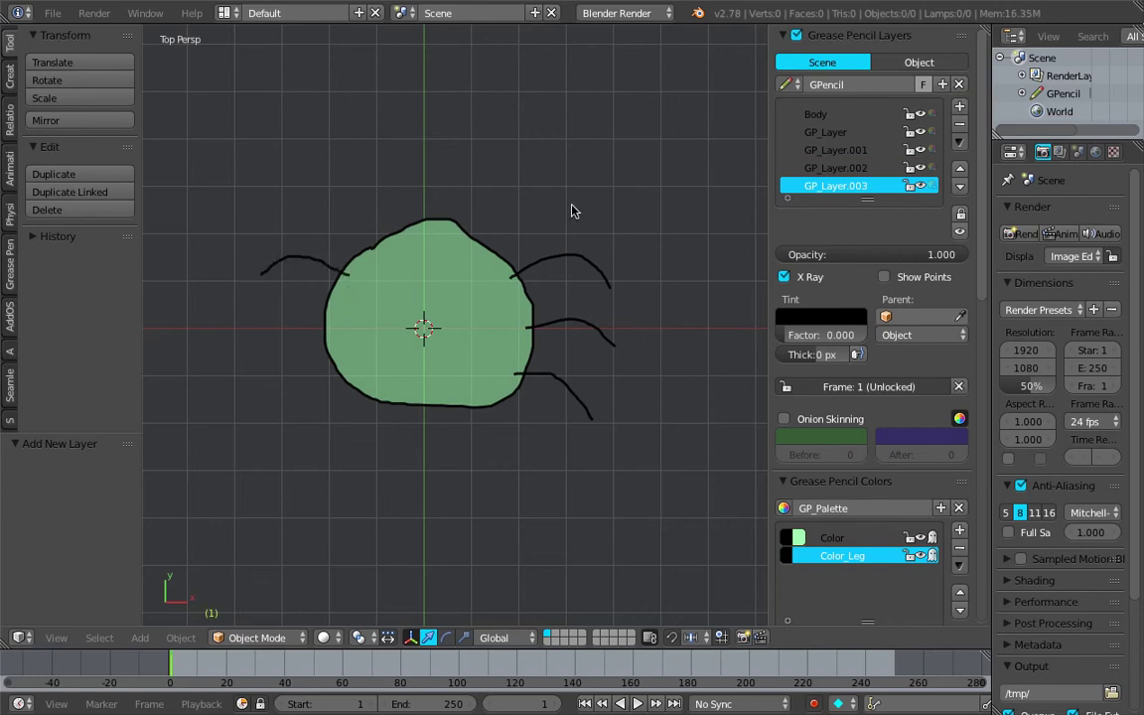
{"action": "left_click", "coordinate": [960, 106]}
{"action": "mouse_move", "coordinate": [332, 321]}
{"action": "left_mouse_down"}
{"action": "mouse_move", "coordinate": [275, 308]}
{"action": "mouse_move", "coordinate": [249, 336]}
{"action": "left_mouse_up"}
{"action": "left_click", "coordinate": [959, 106]}
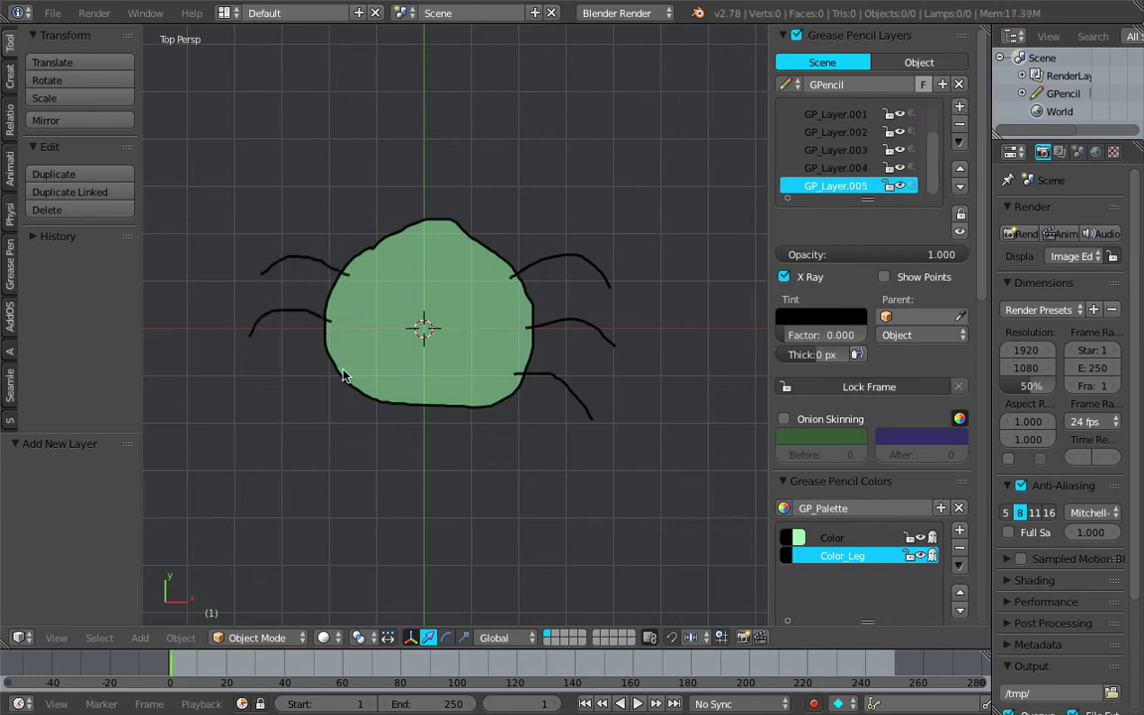
{"action": "left_click_drag", "start_coordinate": [343, 372], "coordinate": [287, 394]}
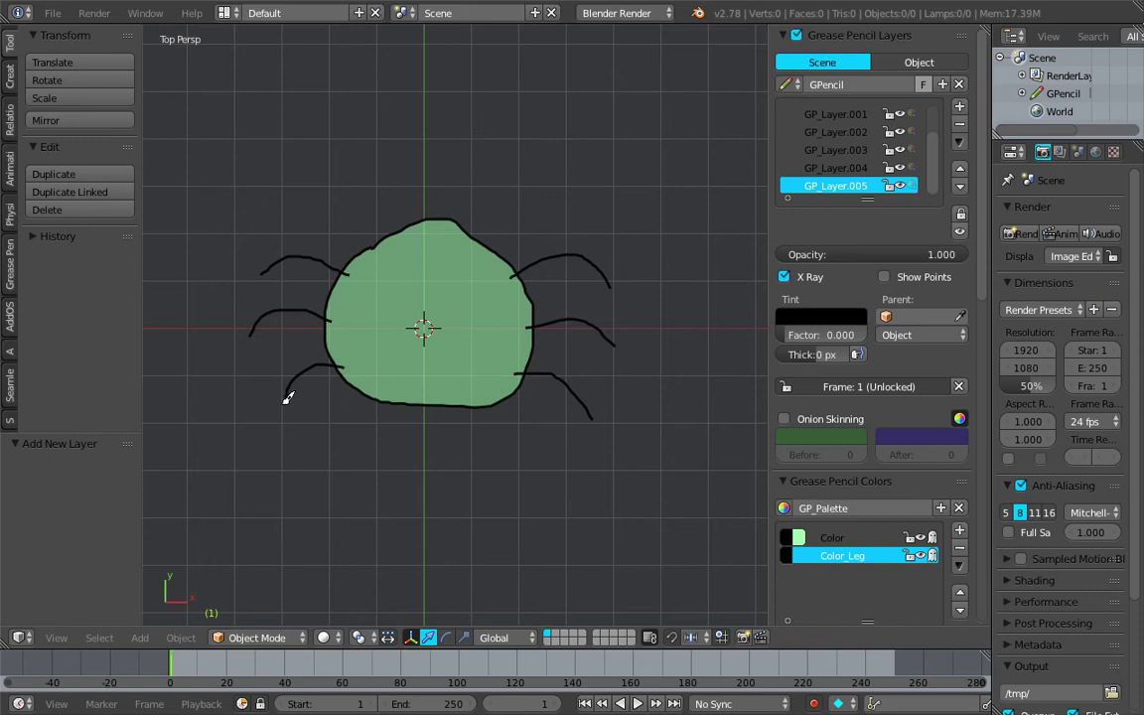
Add a new color to the grease pencil palette and name it Color_Eye.
{"action": "left_click", "coordinate": [959, 535]}
{"action": "double_click", "coordinate": [864, 574]}
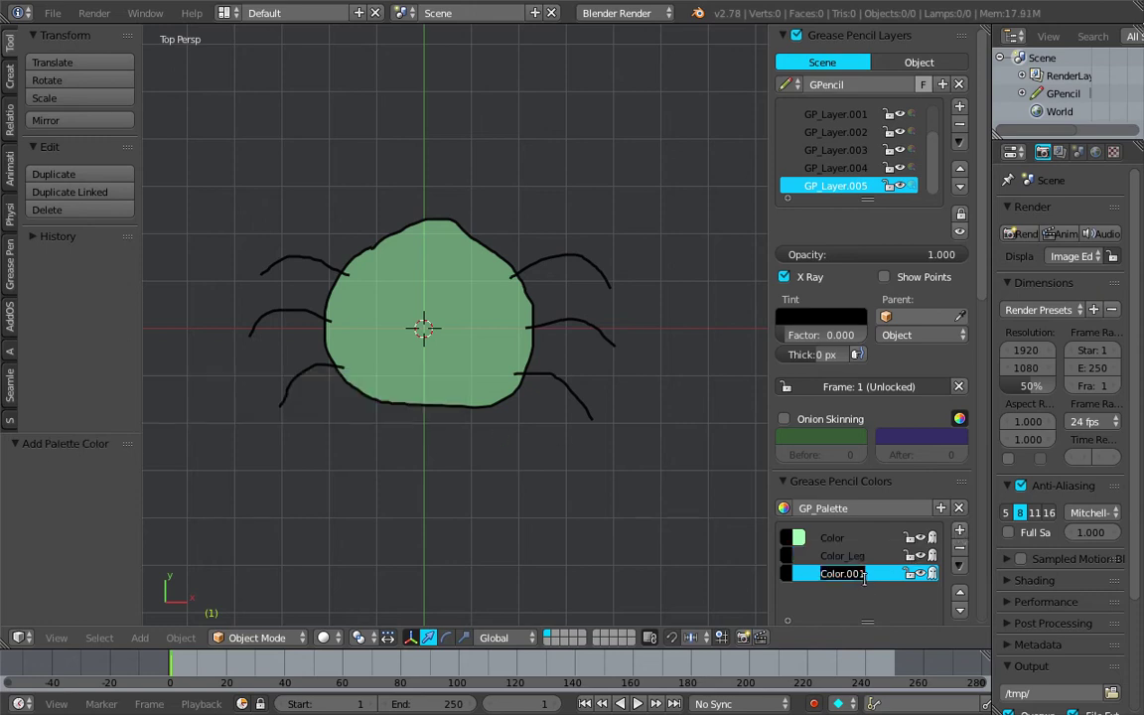
{"action": "type", "text": "C"}
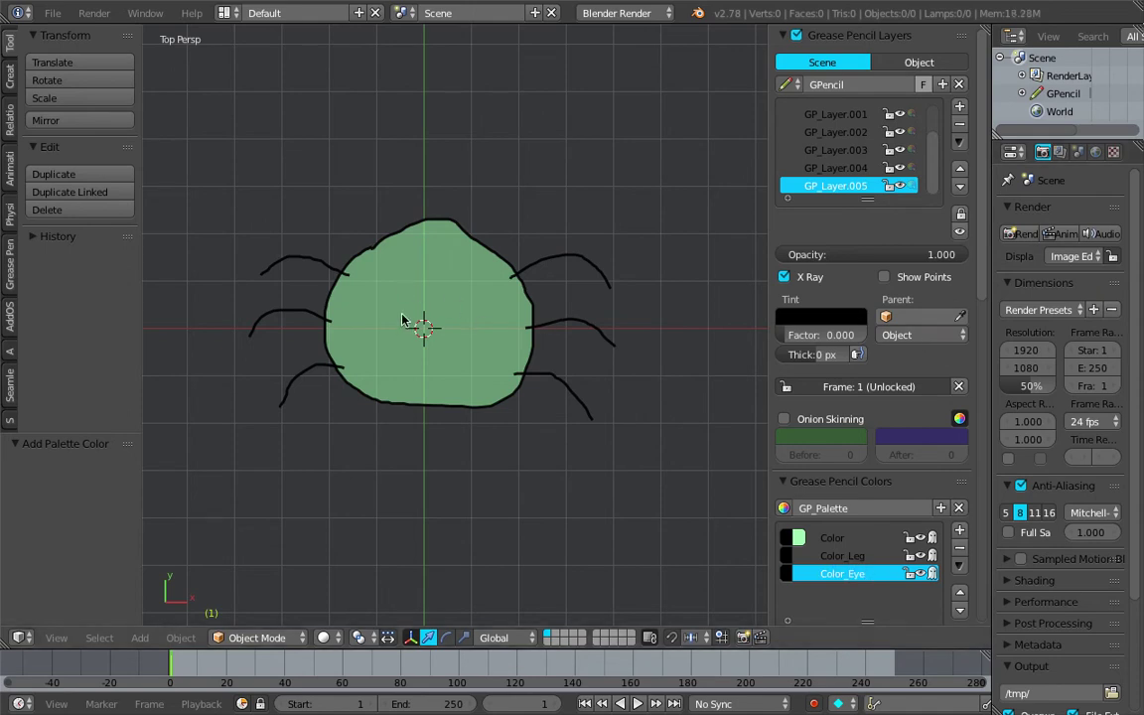
Draw a round eyeball in the middle of the body on a new layer and give Color_Eye a yellow fill with 0.695 opacity.
{"action": "left_click", "coordinate": [960, 105]}
{"action": "mouse_move", "coordinate": [399, 278]}
{"action": "left_mouse_down"}
{"action": "mouse_move", "coordinate": [389, 320]}
{"action": "mouse_move", "coordinate": [442, 337]}
{"action": "mouse_move", "coordinate": [474, 313]}
{"action": "mouse_move", "coordinate": [424, 268]}
{"action": "mouse_move", "coordinate": [396, 280]}
{"action": "left_mouse_up"}
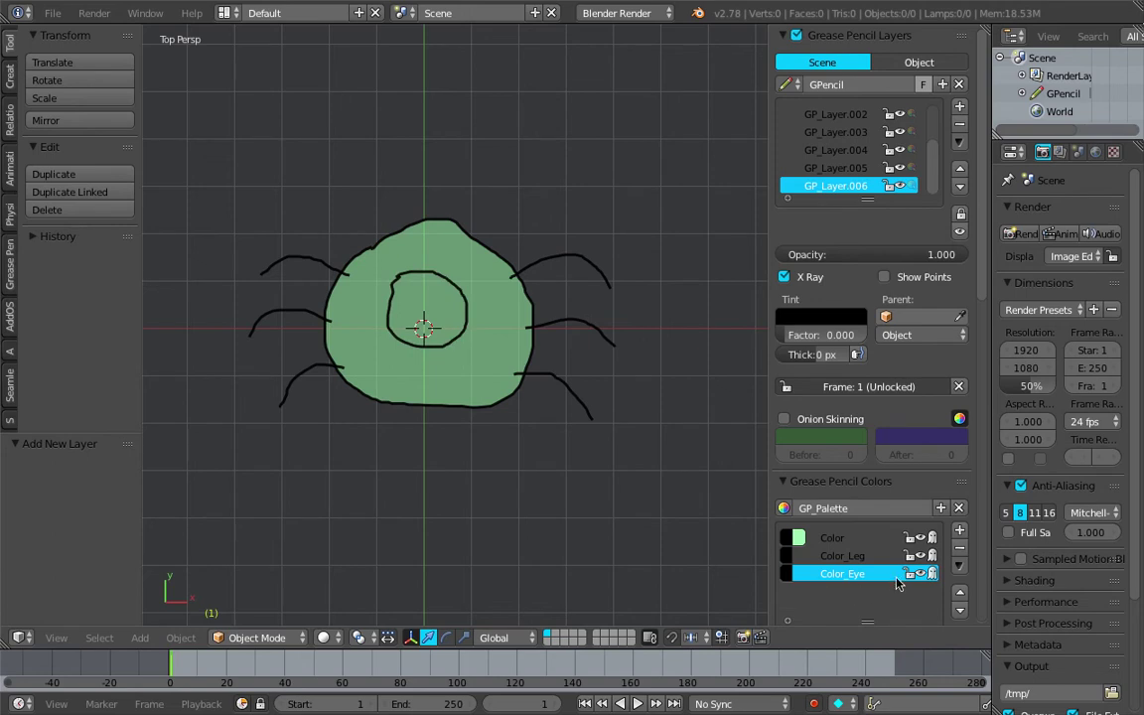
{"action": "scroll", "coordinate": [881, 576], "scroll_direction": "down", "scroll_amount": 2}
{"action": "left_click", "coordinate": [906, 609]}
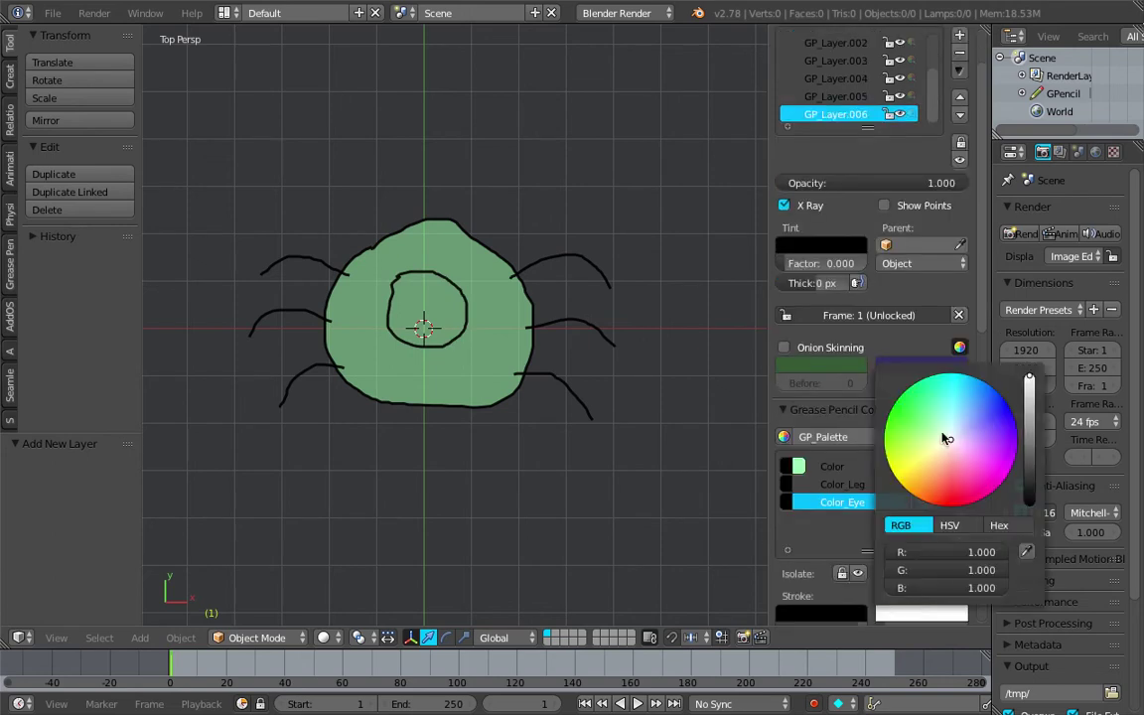
{"action": "left_click_drag", "start_coordinate": [947, 438], "coordinate": [914, 457]}
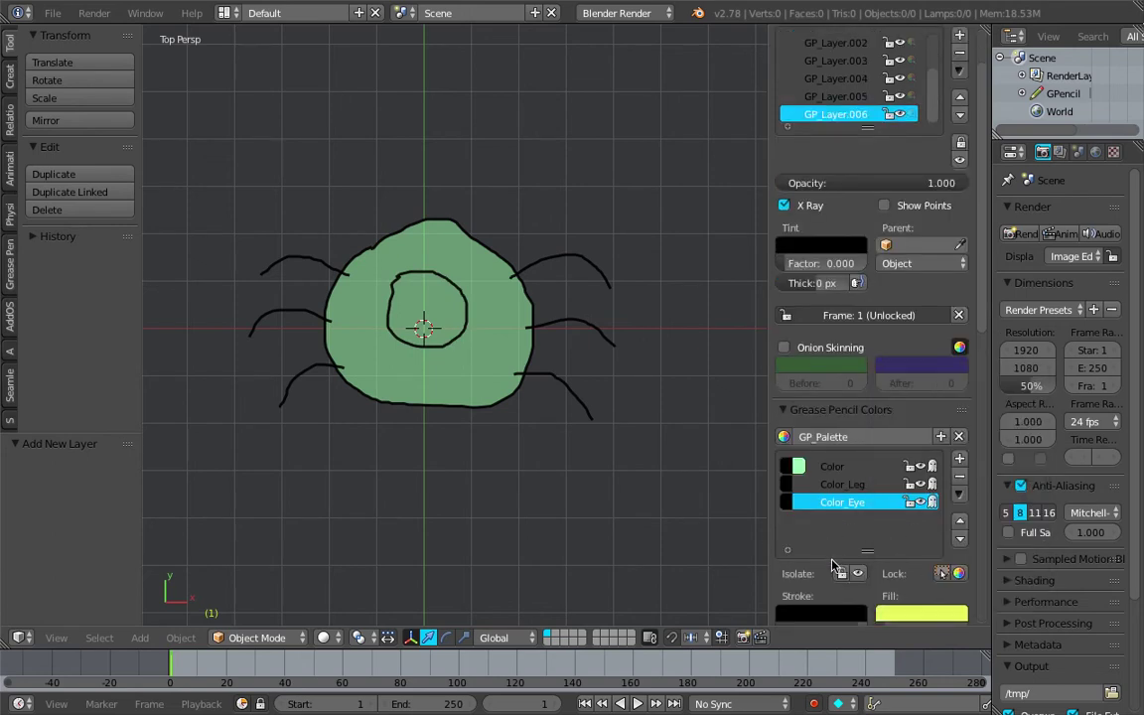
{"action": "scroll", "coordinate": [834, 561], "scroll_direction": "down", "scroll_amount": 2}
{"action": "left_click_drag", "start_coordinate": [901, 560], "coordinate": [931, 556]}
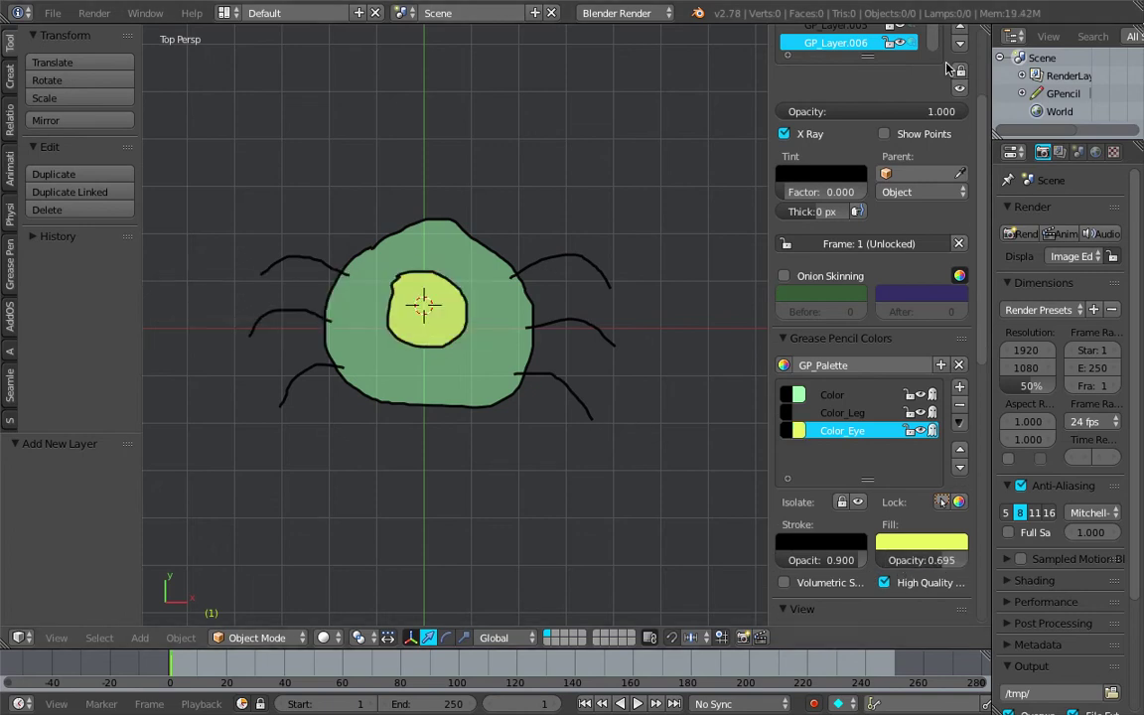
Rename the eye's grease pencil layer as Eyeball and save over the existing proc_gp_spider_demo_001.blend file.
{"action": "scroll", "coordinate": [949, 70], "scroll_direction": "up", "scroll_amount": 1}
{"action": "scroll", "coordinate": [805, 87], "scroll_direction": "up", "scroll_amount": 2}
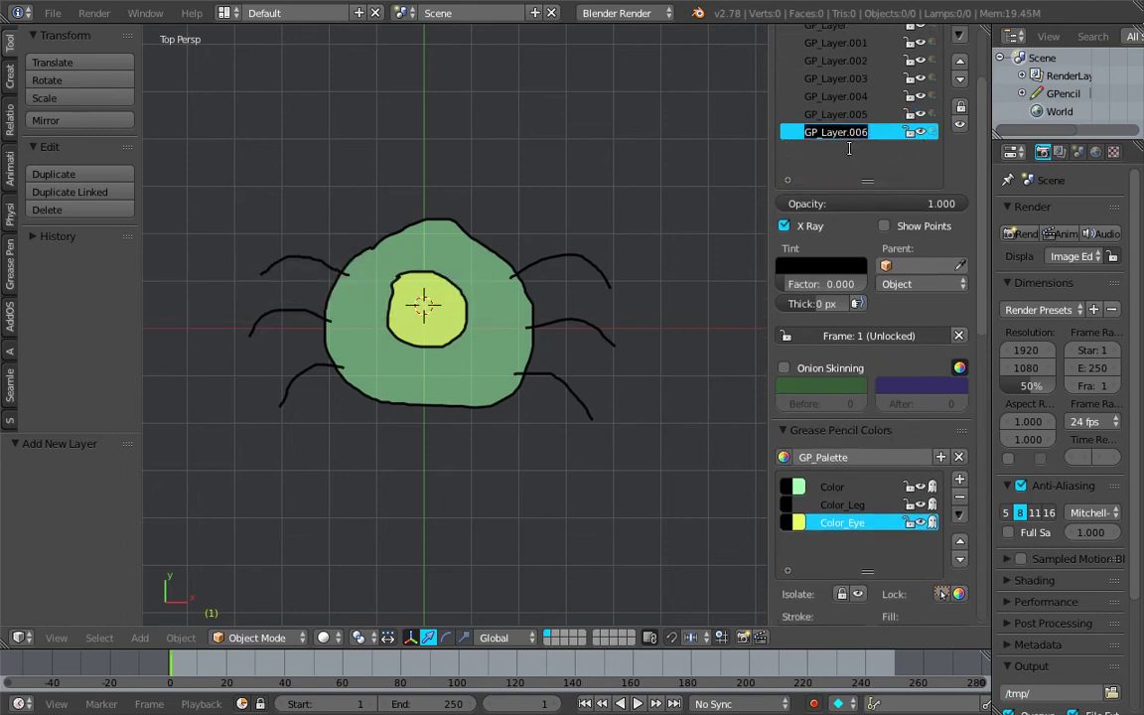
{"action": "type", "text": "Eyeball"}
{"action": "key", "text": "ctrl+s"}
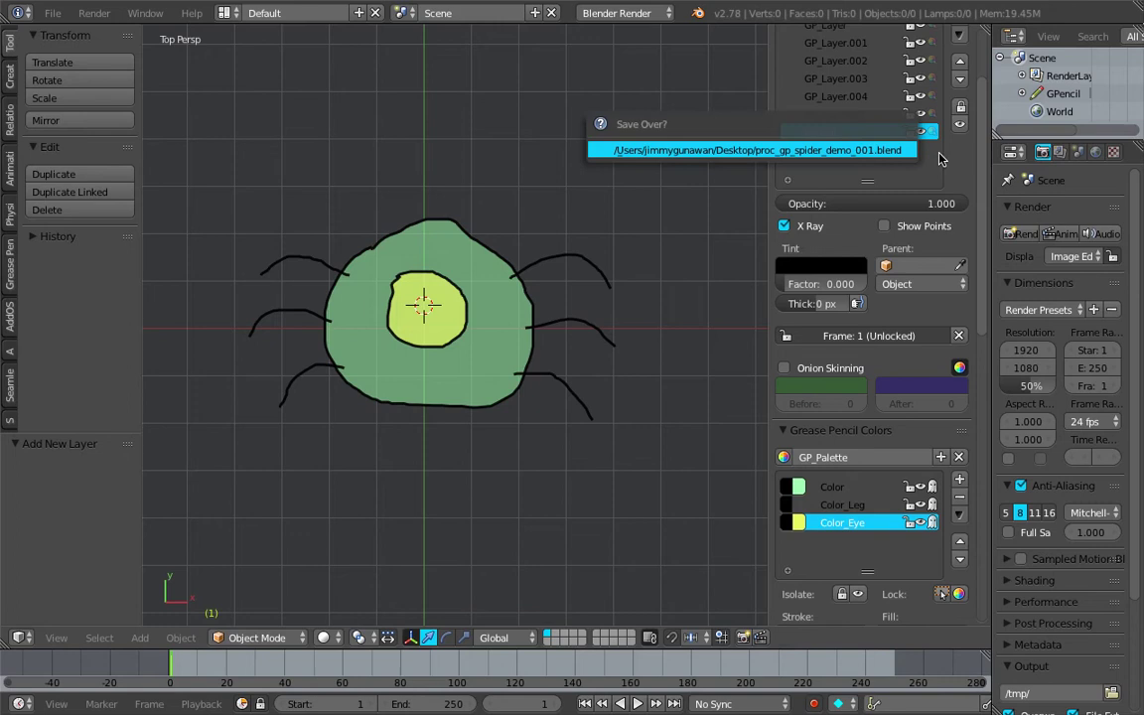
{"action": "left_click", "coordinate": [772, 160]}
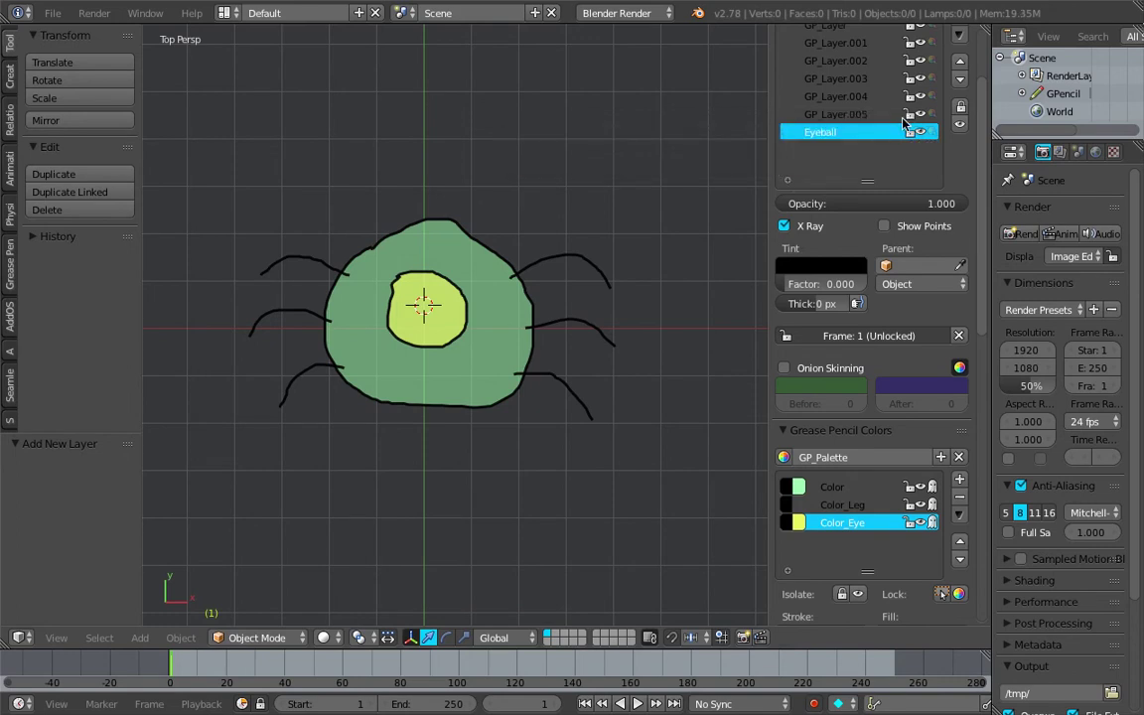
{"action": "left_click", "coordinate": [919, 116]}
{"action": "key", "text": "ctrl+s"}
{"action": "left_click", "coordinate": [919, 118]}
Add another grease pencil layer, rename it EyePupil, and save the file.
{"action": "scroll", "coordinate": [962, 50], "scroll_direction": "up", "scroll_amount": 2}
{"action": "left_click", "coordinate": [961, 71]}
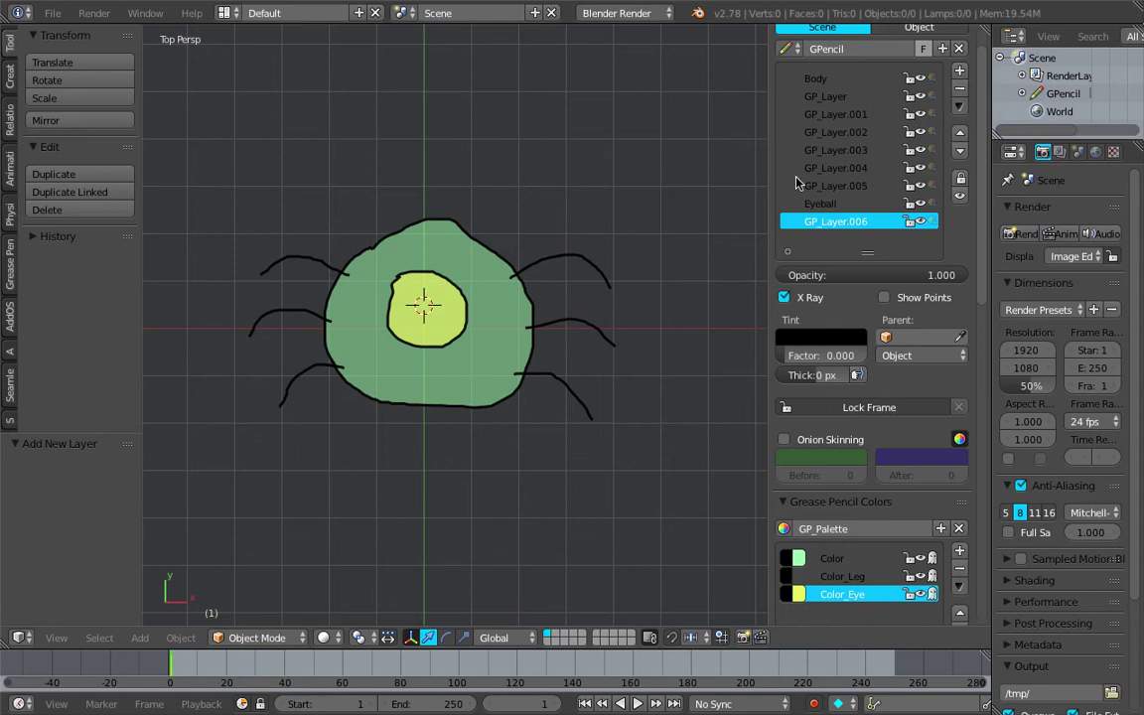
{"action": "double_click", "coordinate": [823, 222]}
{"action": "type", "text": "EyePupil"}
{"action": "key", "text": "ctrl+s"}
{"action": "left_click", "coordinate": [835, 228]}
Add a palette color with a light blue fill at 0.642 opacity.
{"action": "scroll", "coordinate": [874, 594], "scroll_direction": "down", "scroll_amount": 3}
{"action": "scroll", "coordinate": [947, 523], "scroll_direction": "down", "scroll_amount": 1}
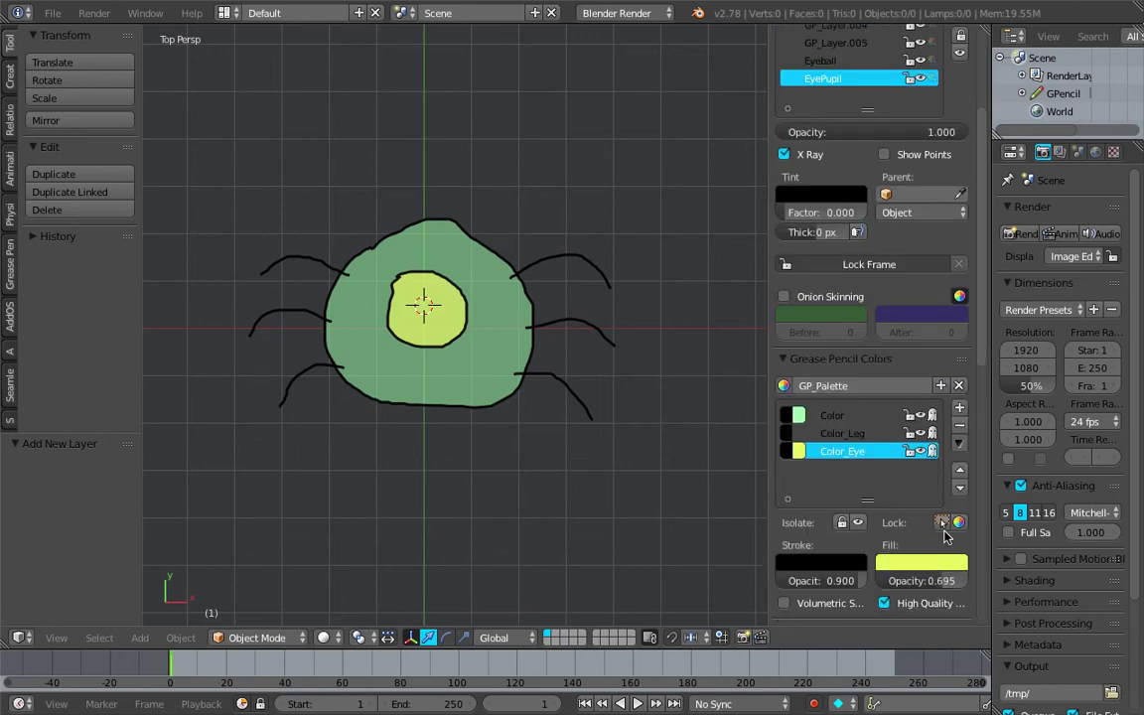
{"action": "left_click", "coordinate": [959, 407]}
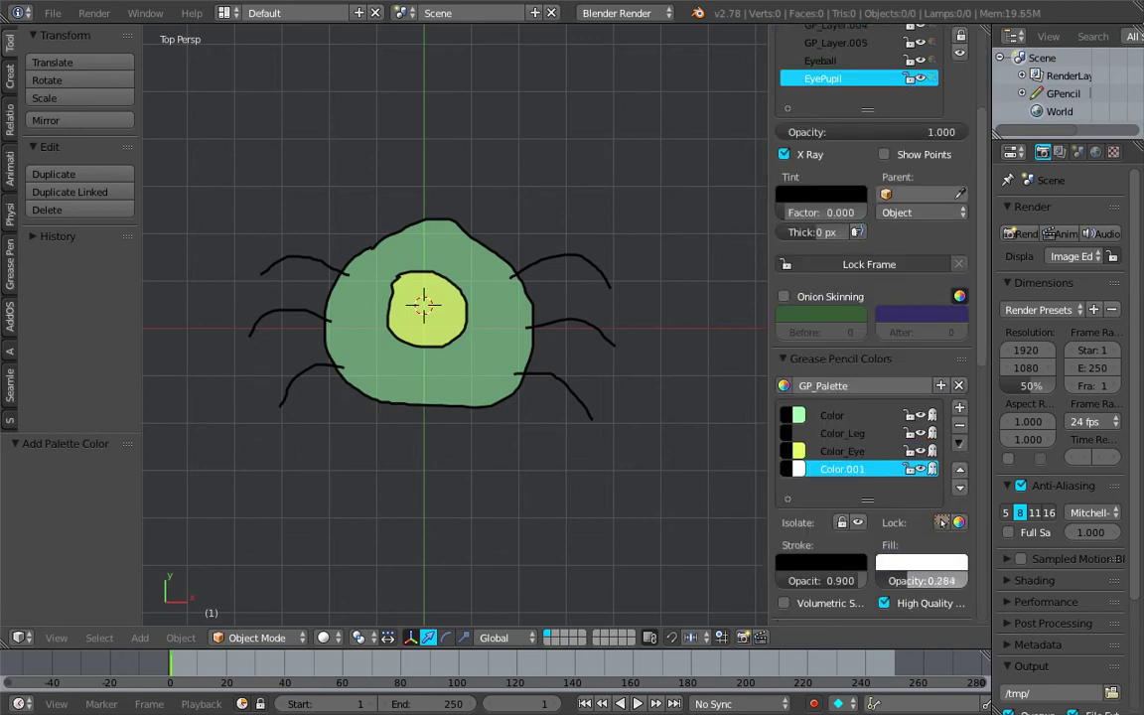
{"action": "left_click", "coordinate": [934, 563]}
{"action": "left_click_drag", "start_coordinate": [939, 393], "coordinate": [922, 411]}
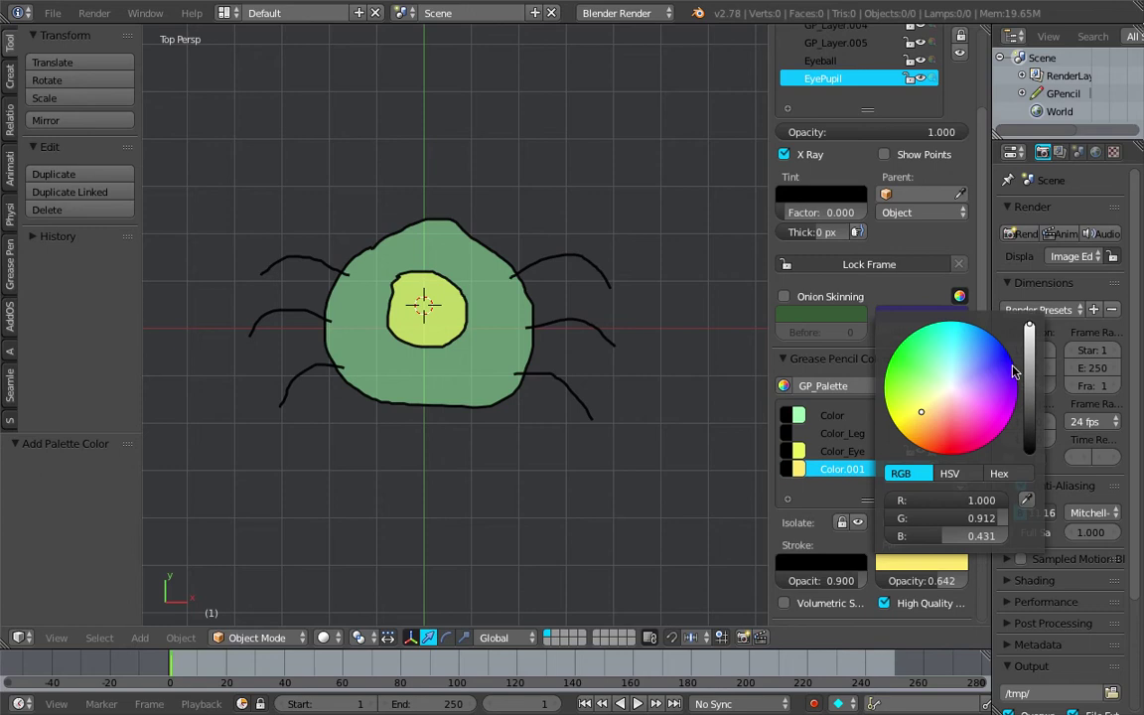
{"action": "left_click", "coordinate": [984, 360]}
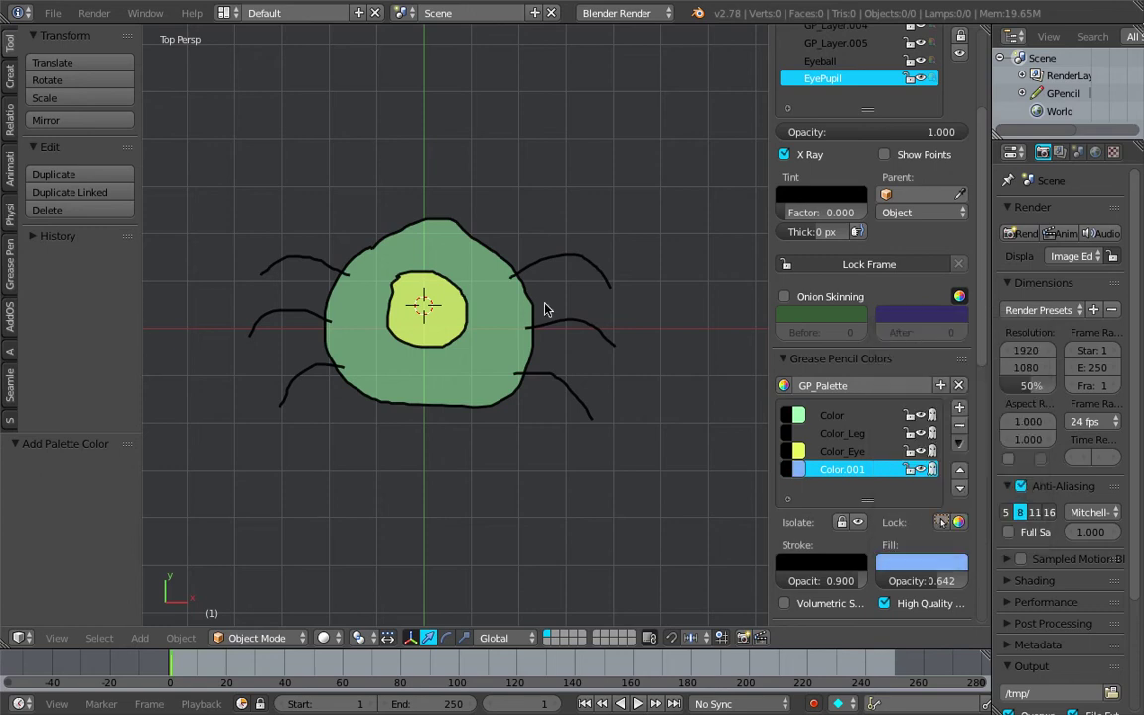
Draw a small closed blue circle inside the yellow eyeball on the EyePupil layer.
{"action": "scroll", "coordinate": [434, 303], "scroll_direction": "up", "scroll_amount": 2}
{"action": "key", "text": "d"}
{"action": "left_click_drag", "start_coordinate": [416, 300], "coordinate": [401, 290]}
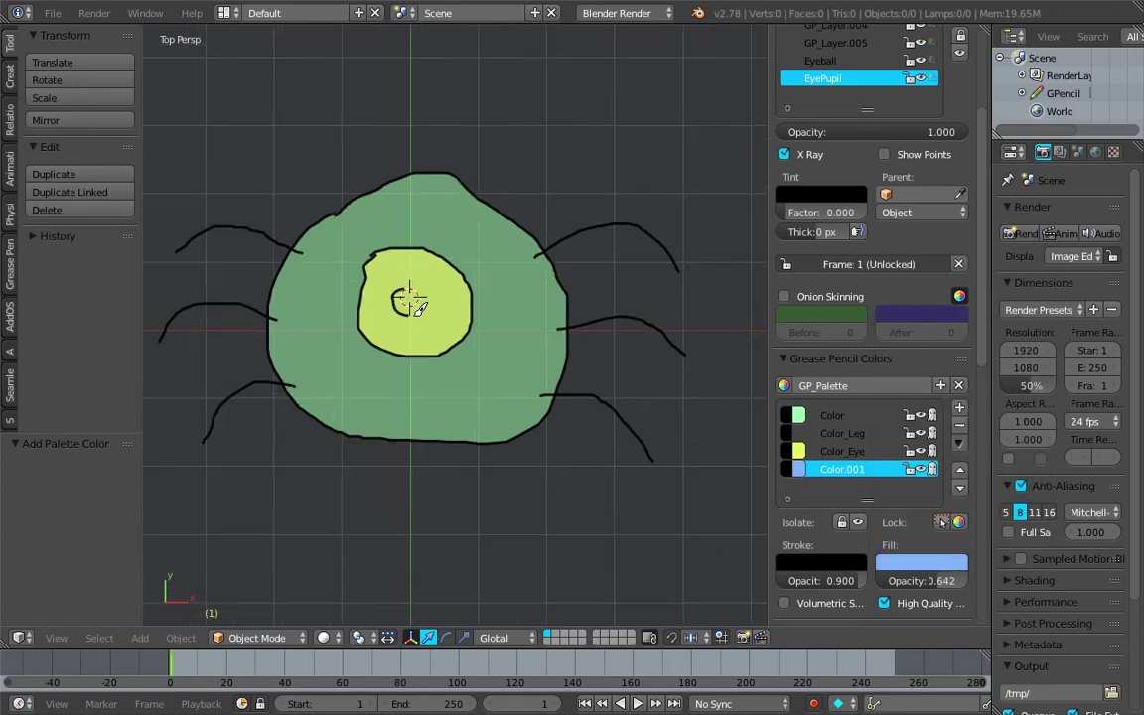
{"action": "left_click_drag", "start_coordinate": [418, 314], "coordinate": [406, 288]}
{"action": "scroll", "coordinate": [444, 320], "scroll_direction": "up", "scroll_amount": 5}
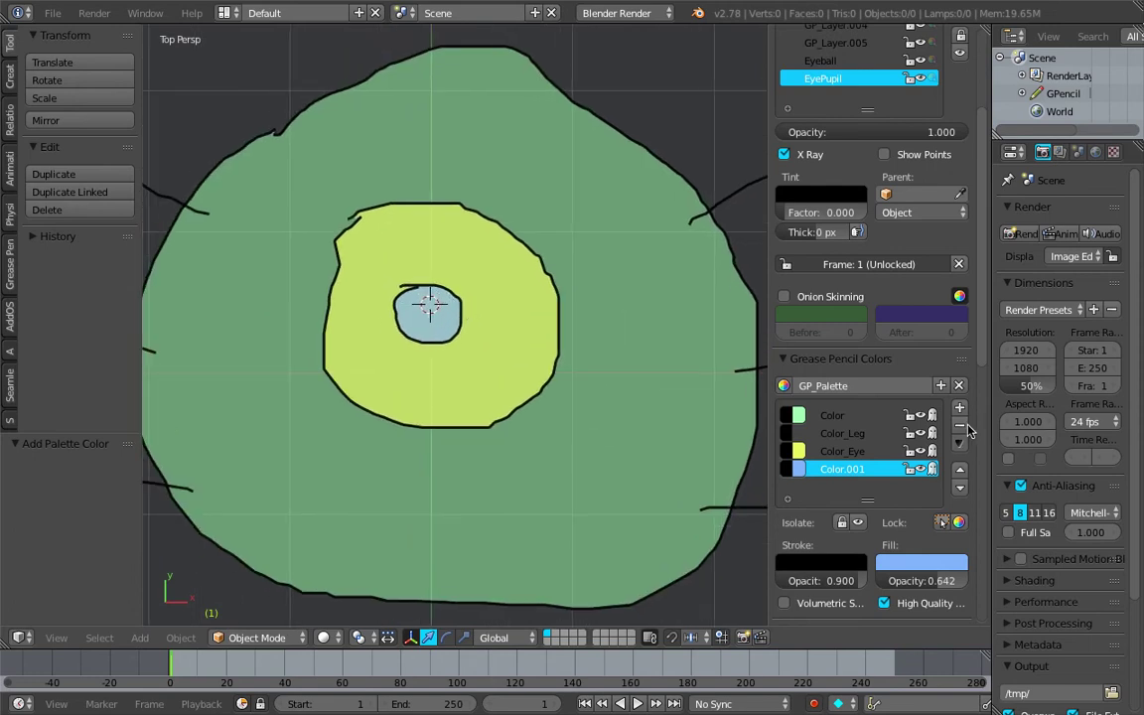
Move the blue color above Color_Eye in the palette order and select Color_Eye.
{"action": "left_click", "coordinate": [960, 469]}
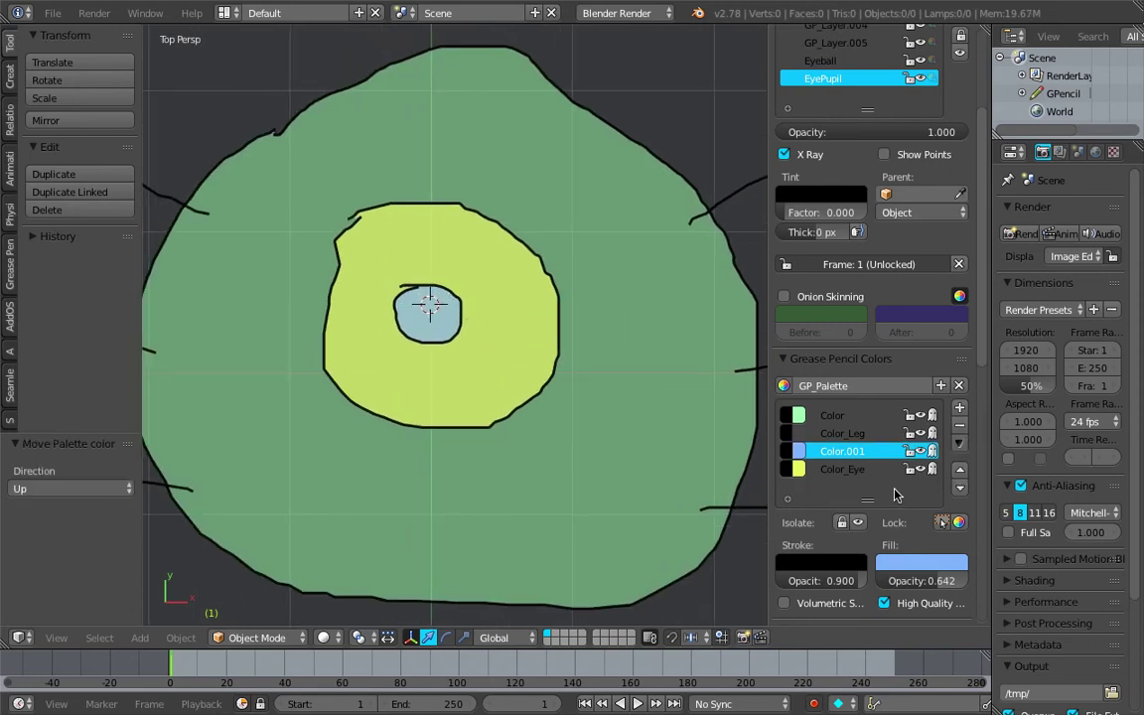
{"action": "left_click", "coordinate": [856, 473]}
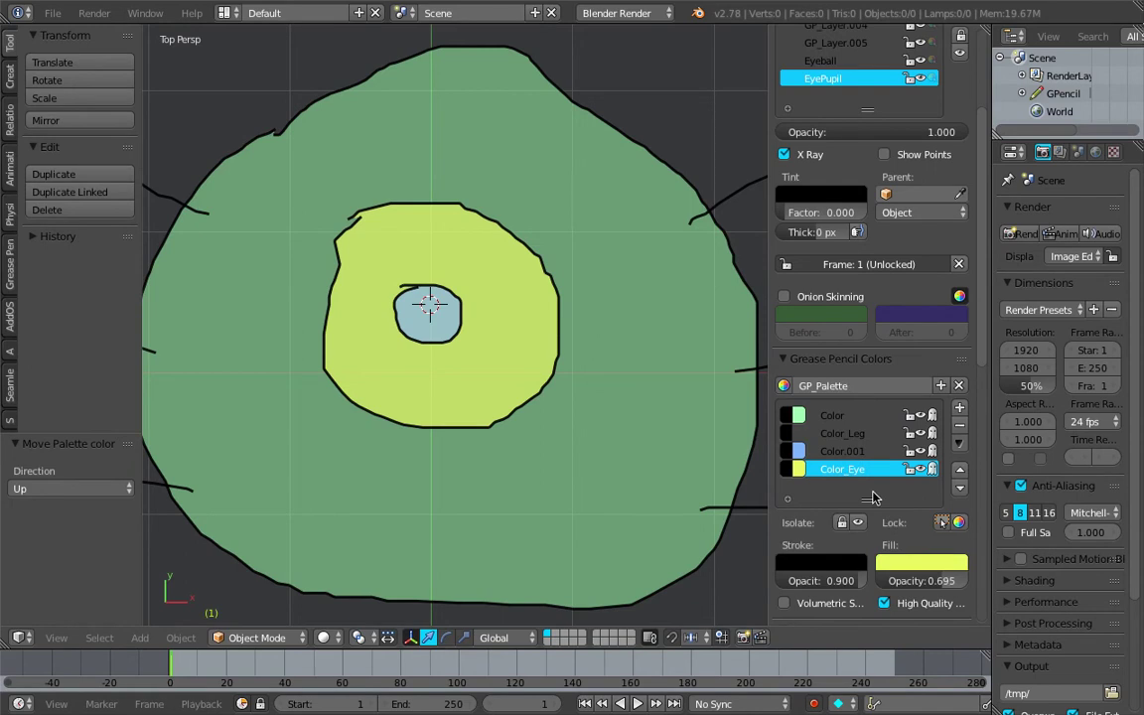
{"action": "scroll", "coordinate": [878, 471], "scroll_direction": "down", "scroll_amount": 2}
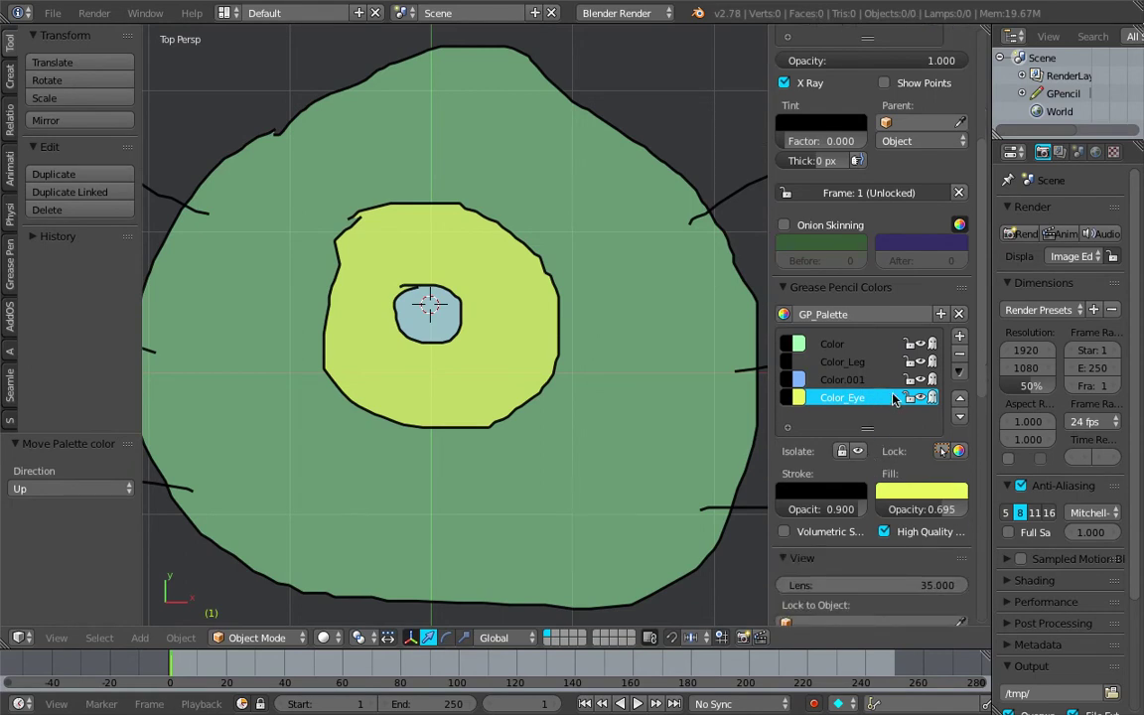
Add a palette color with white fill at 0.968 opacity and stroke opacity 0, and draw a small highlight on the blue circle's upper right.
{"action": "left_click", "coordinate": [960, 340]}
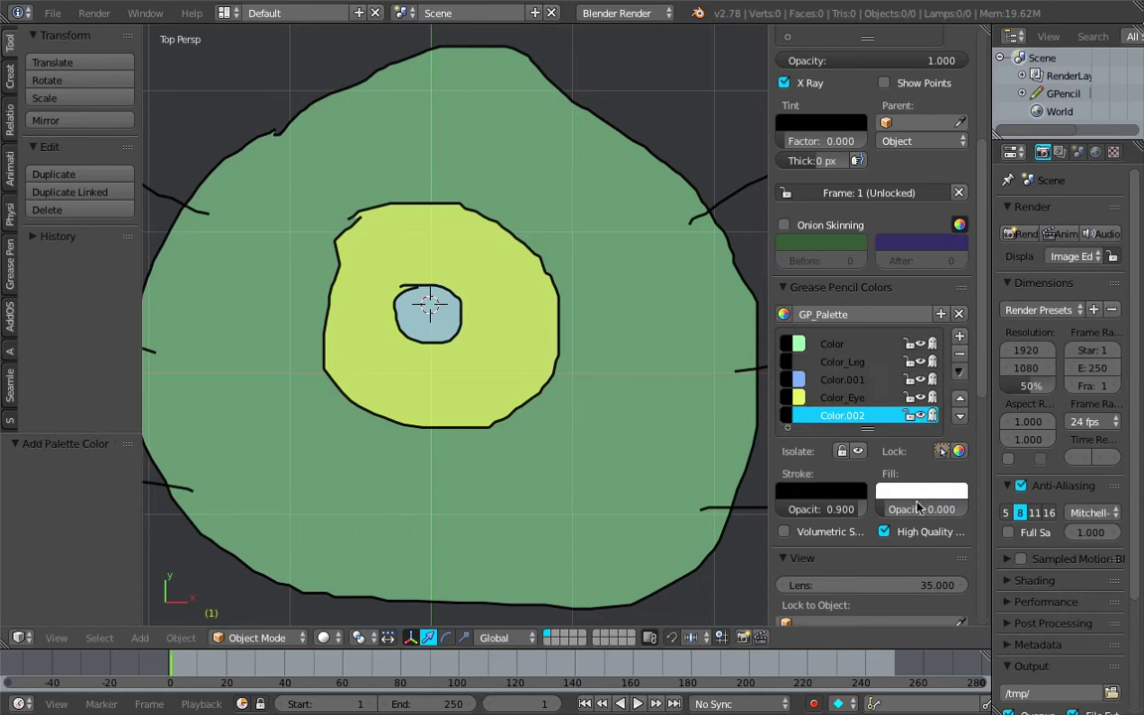
{"action": "left_click_drag", "start_coordinate": [918, 507], "coordinate": [970, 508]}
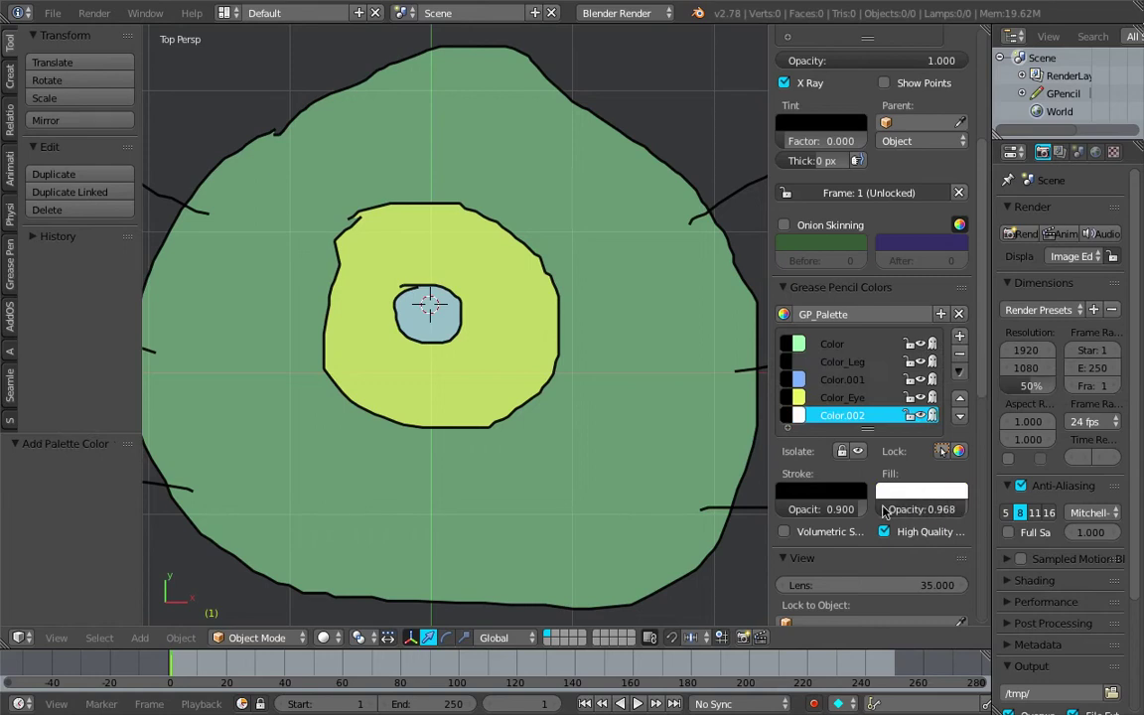
{"action": "left_click_drag", "start_coordinate": [859, 509], "coordinate": [773, 508]}
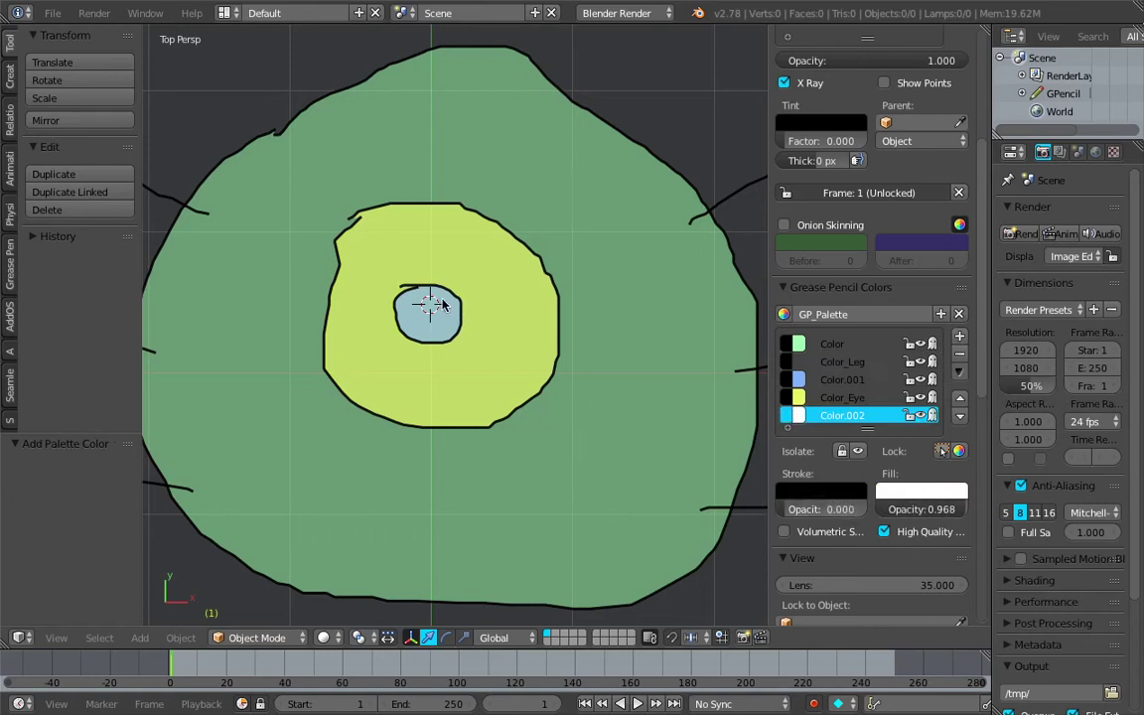
{"action": "left_click_drag", "start_coordinate": [452, 296], "coordinate": [442, 301]}
Add a palette color with a black fill at opacity 1.000 and stroke opacity 0.
{"action": "left_click", "coordinate": [860, 363]}
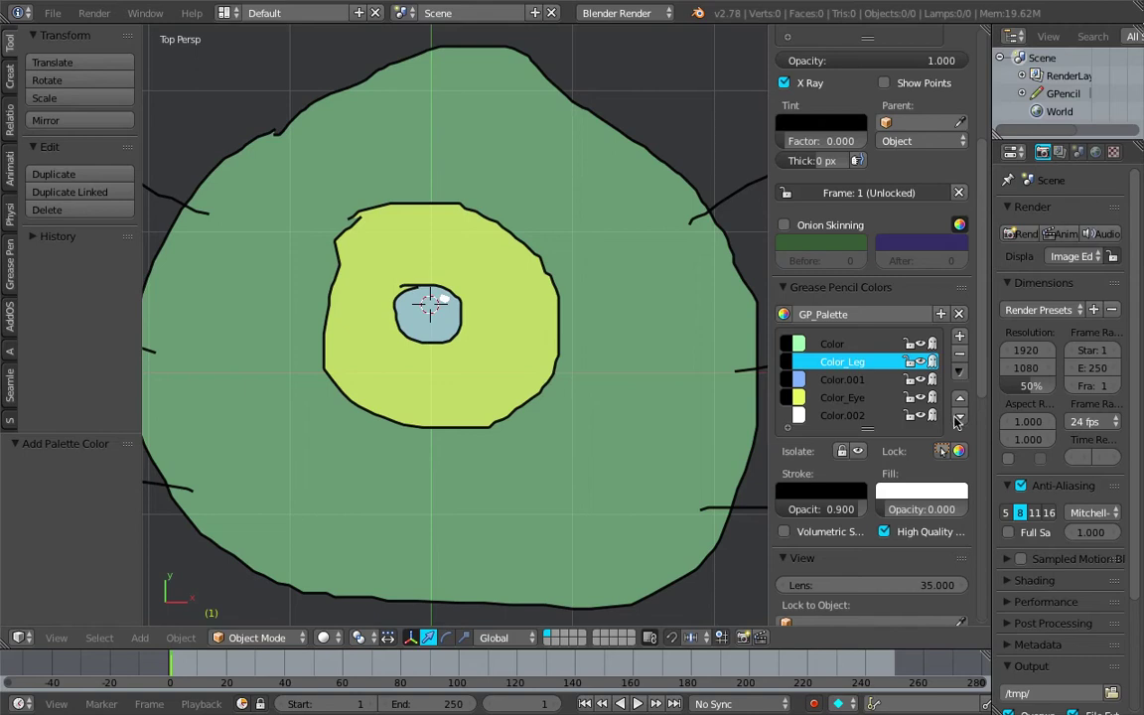
{"action": "left_click", "coordinate": [959, 336]}
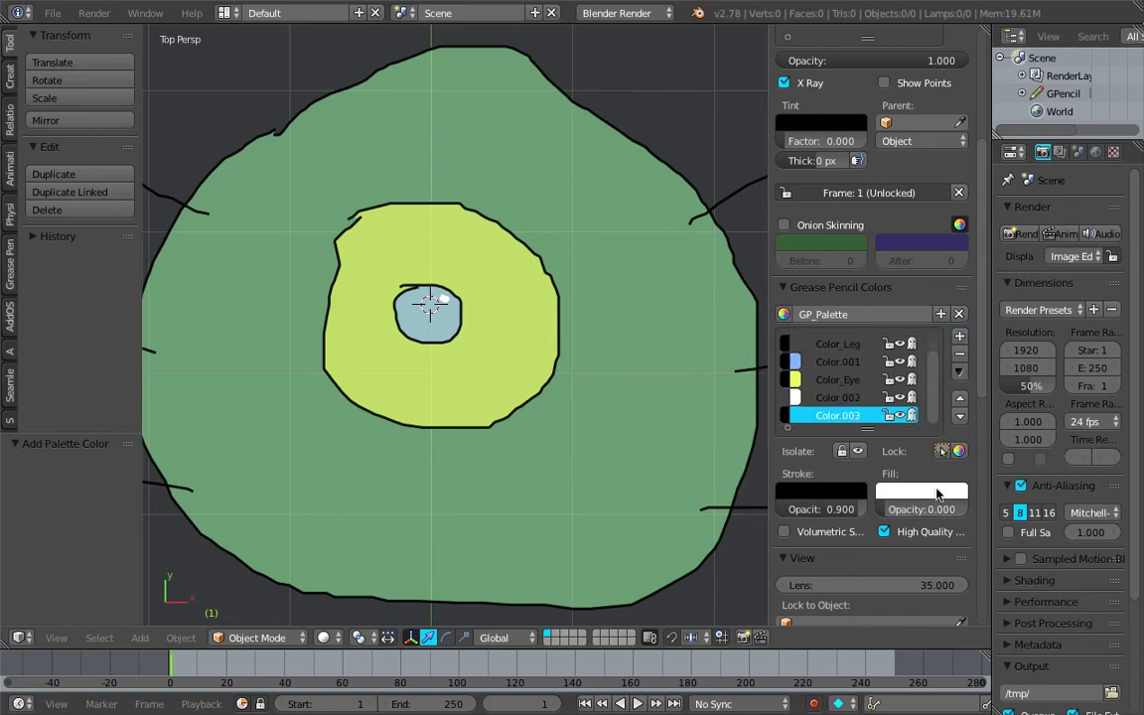
{"action": "left_click_drag", "start_coordinate": [937, 509], "coordinate": [1029, 509]}
{"action": "left_click", "coordinate": [908, 494]}
{"action": "left_click_drag", "start_coordinate": [1026, 363], "coordinate": [1029, 384]}
{"action": "left_click_drag", "start_coordinate": [813, 504], "coordinate": [730, 505]}
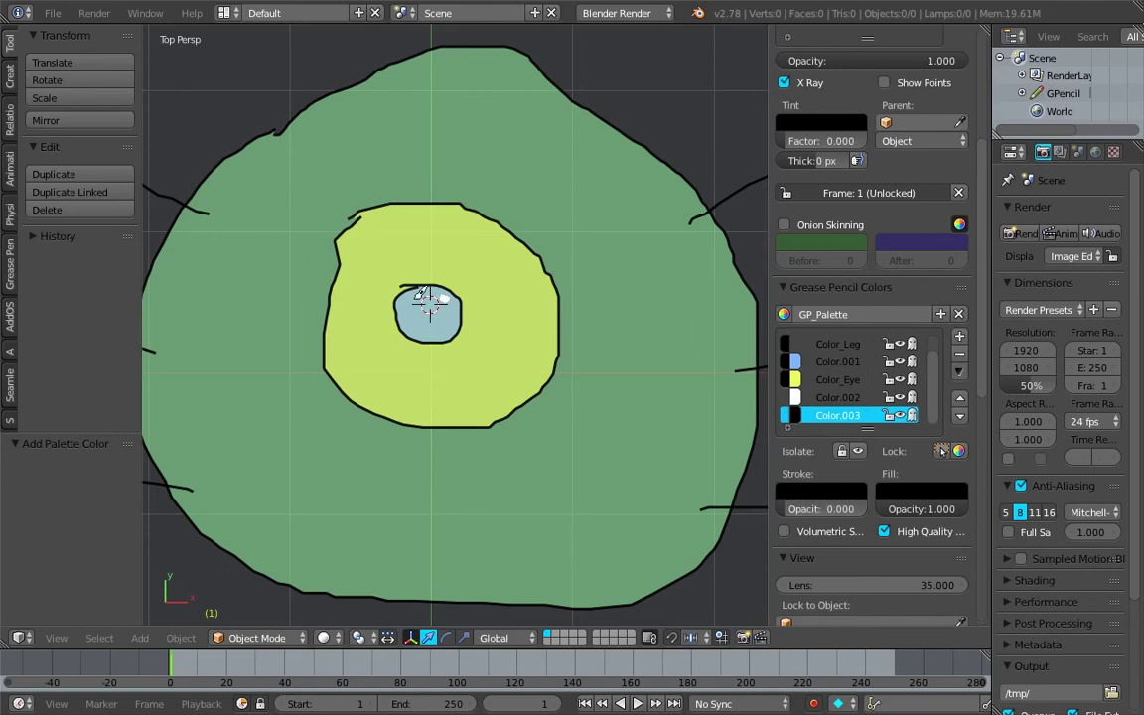
Draw a solid black pupil inside the blue circle and save over the existing file.
{"action": "mouse_move", "coordinate": [421, 295]}
{"action": "left_mouse_down"}
{"action": "mouse_move", "coordinate": [437, 300]}
{"action": "mouse_move", "coordinate": [433, 316]}
{"action": "mouse_move", "coordinate": [411, 303]}
{"action": "left_mouse_up"}
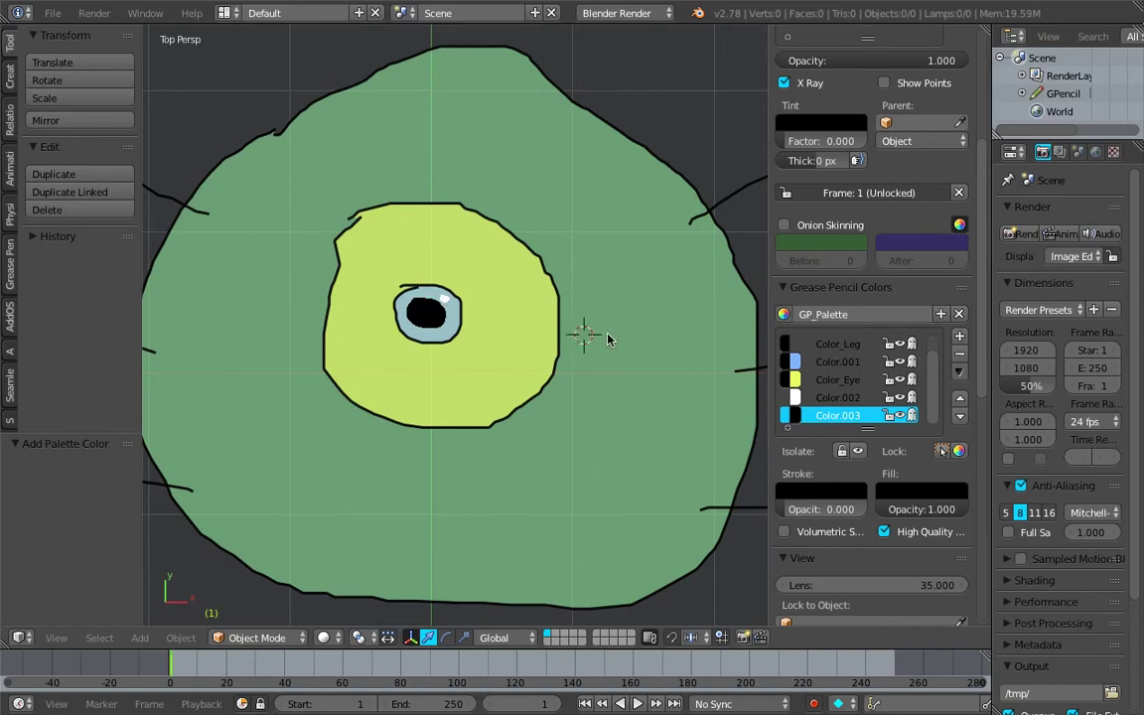
{"action": "key", "text": "ctrl+s"}
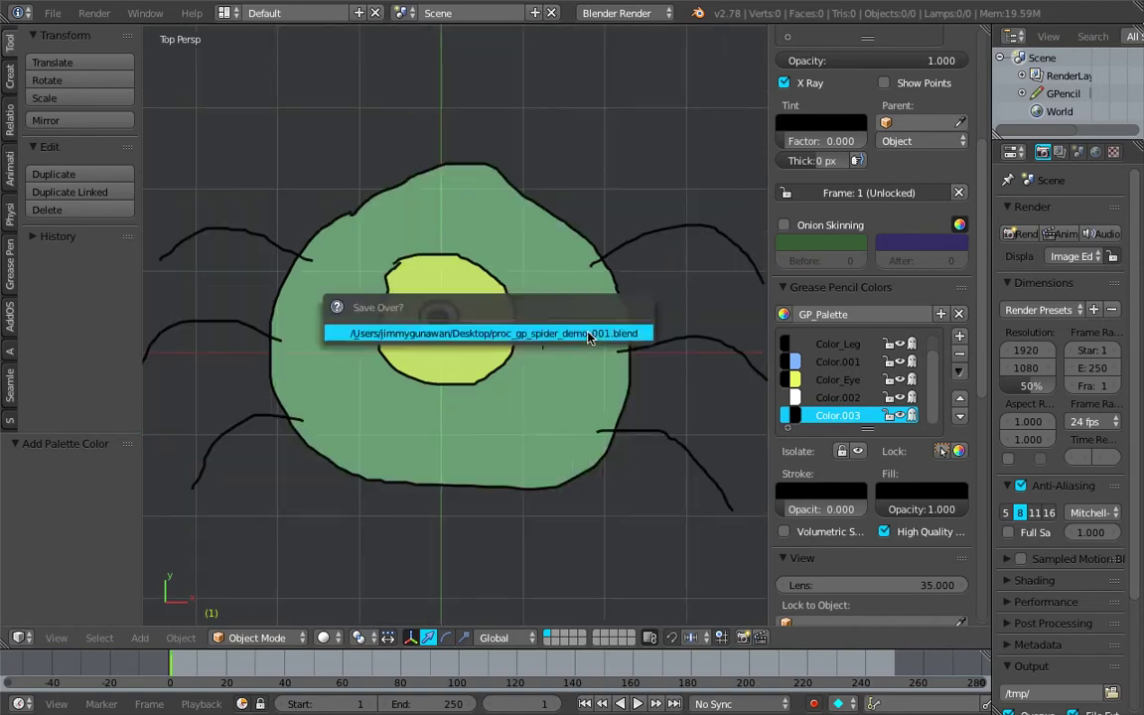
{"action": "left_click", "coordinate": [589, 336]}
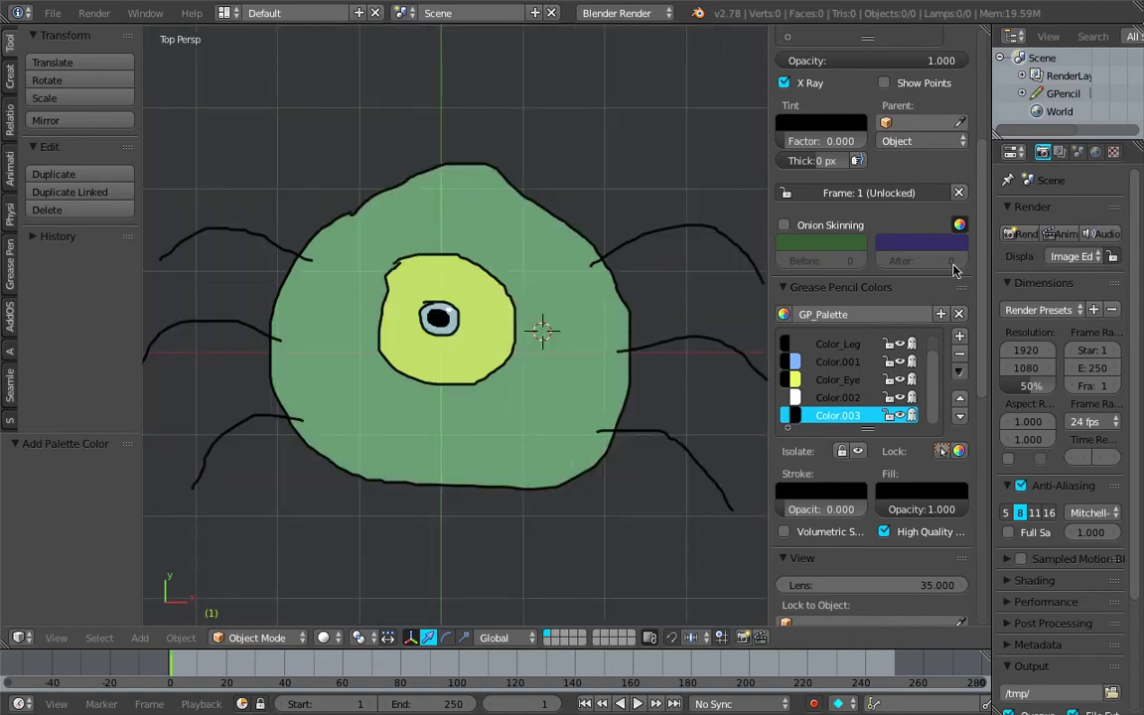
Toggle the EyePupil layer's visibility off and on to check which strokes it contains.
{"action": "scroll", "coordinate": [986, 266], "scroll_direction": "up", "scroll_amount": 5}
{"action": "key", "text": "ctrl+s"}
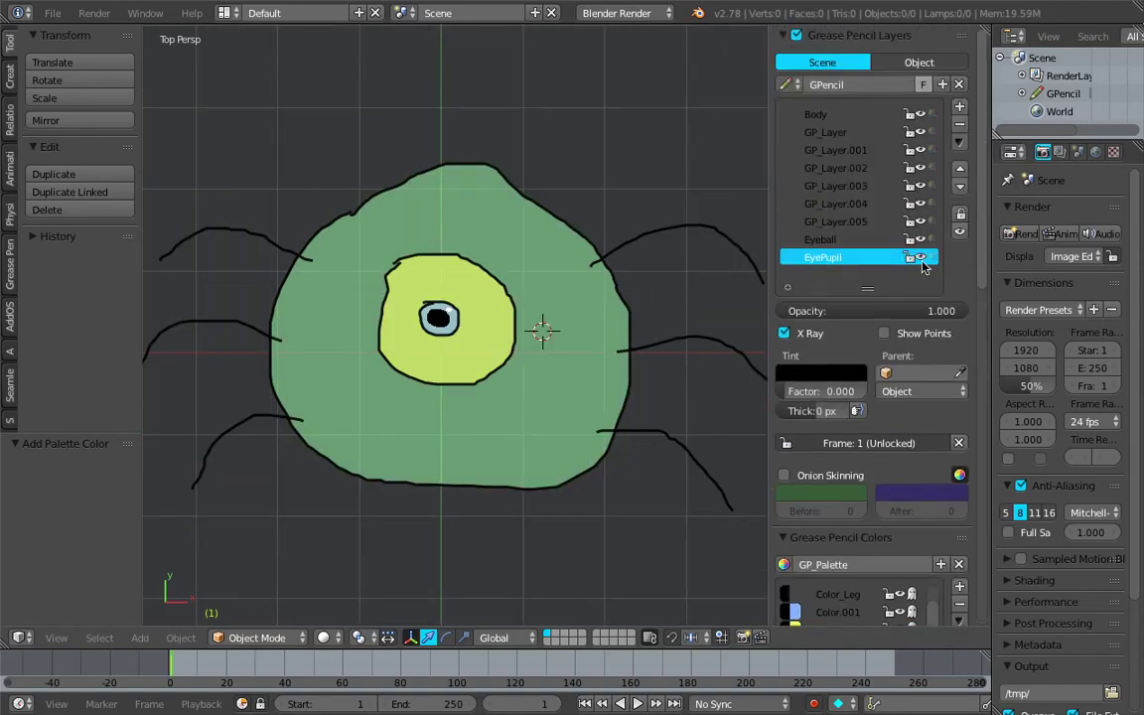
{"action": "left_click", "coordinate": [921, 258]}
{"action": "left_click", "coordinate": [921, 258]}
{"action": "left_click", "coordinate": [921, 257]}
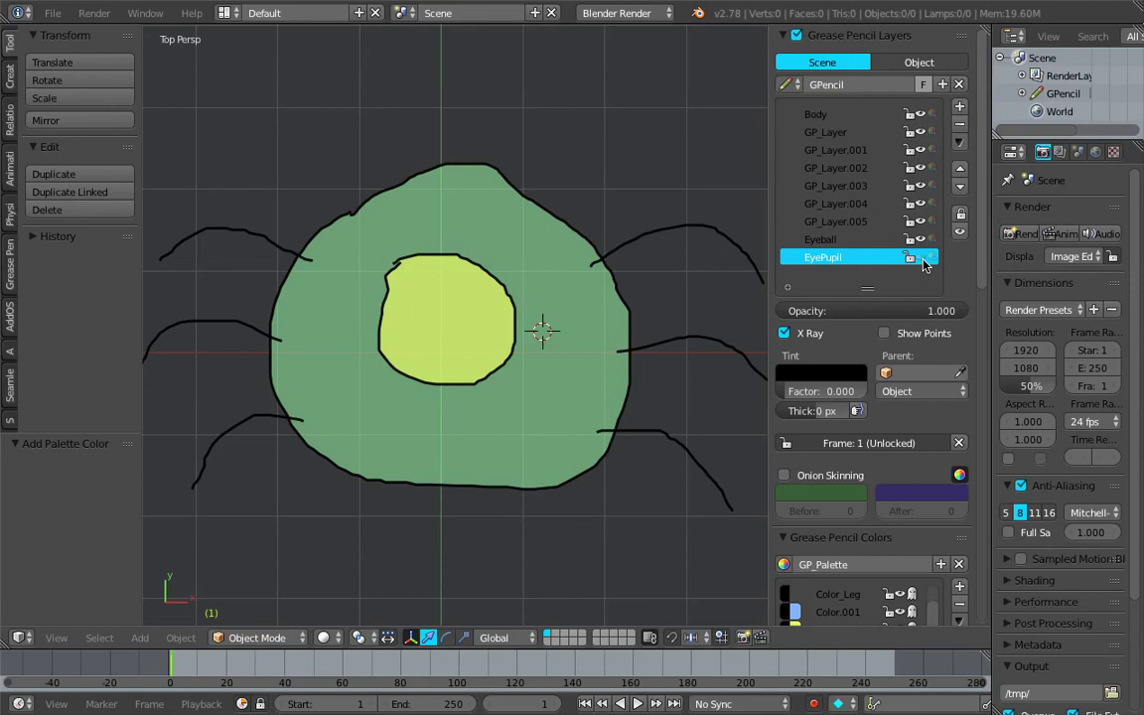
{"action": "left_click", "coordinate": [921, 258]}
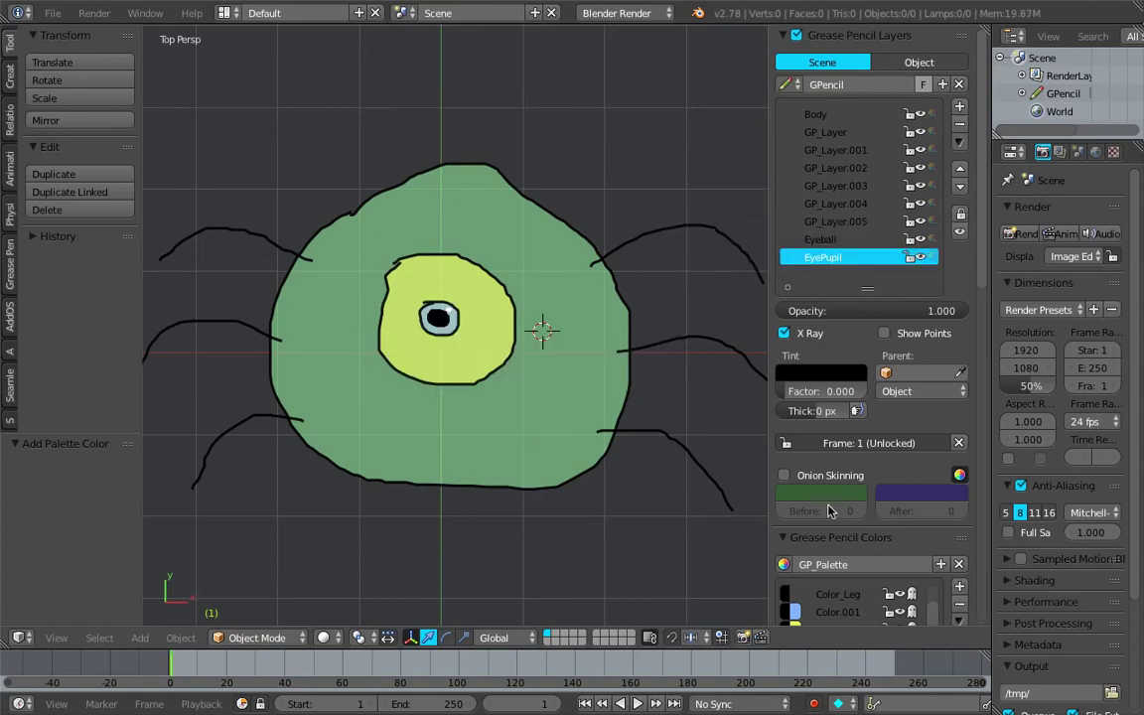
Add a Plain Axes empty and move it onto the black pupil, at about X -0.005, Y 0.421.
{"action": "key", "text": "shift+a"}
{"action": "mouse_move", "coordinate": [496, 481]}
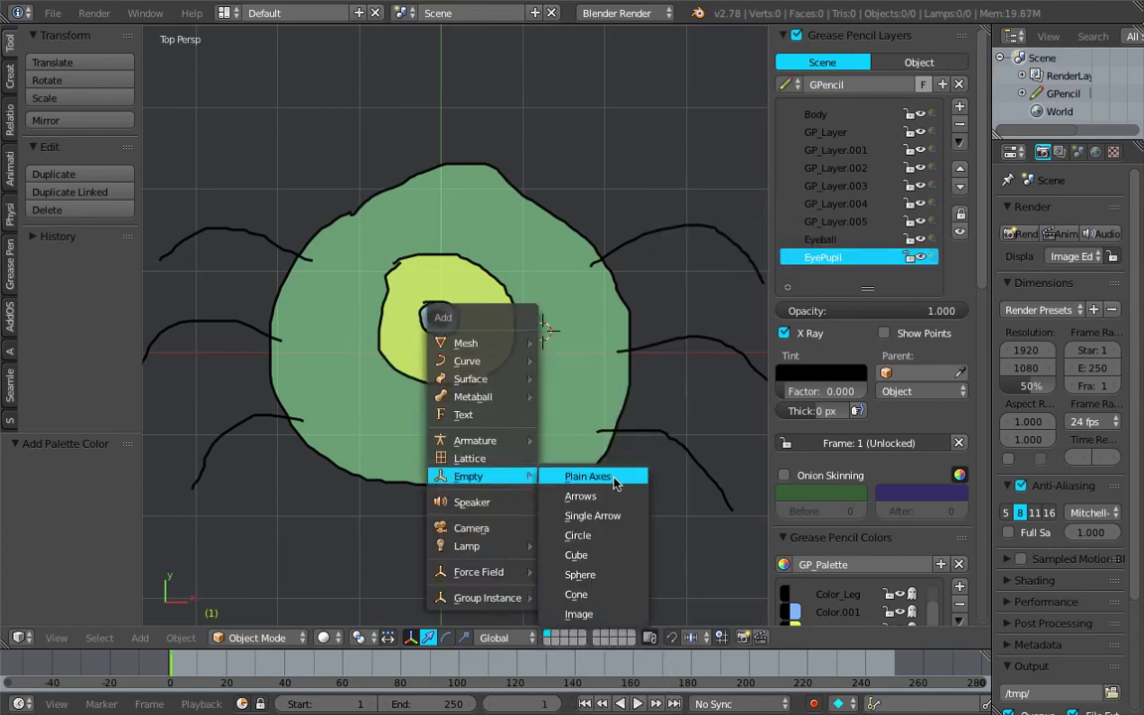
{"action": "left_click", "coordinate": [586, 476]}
{"action": "key", "text": "g"}
{"action": "left_click", "coordinate": [432, 388]}
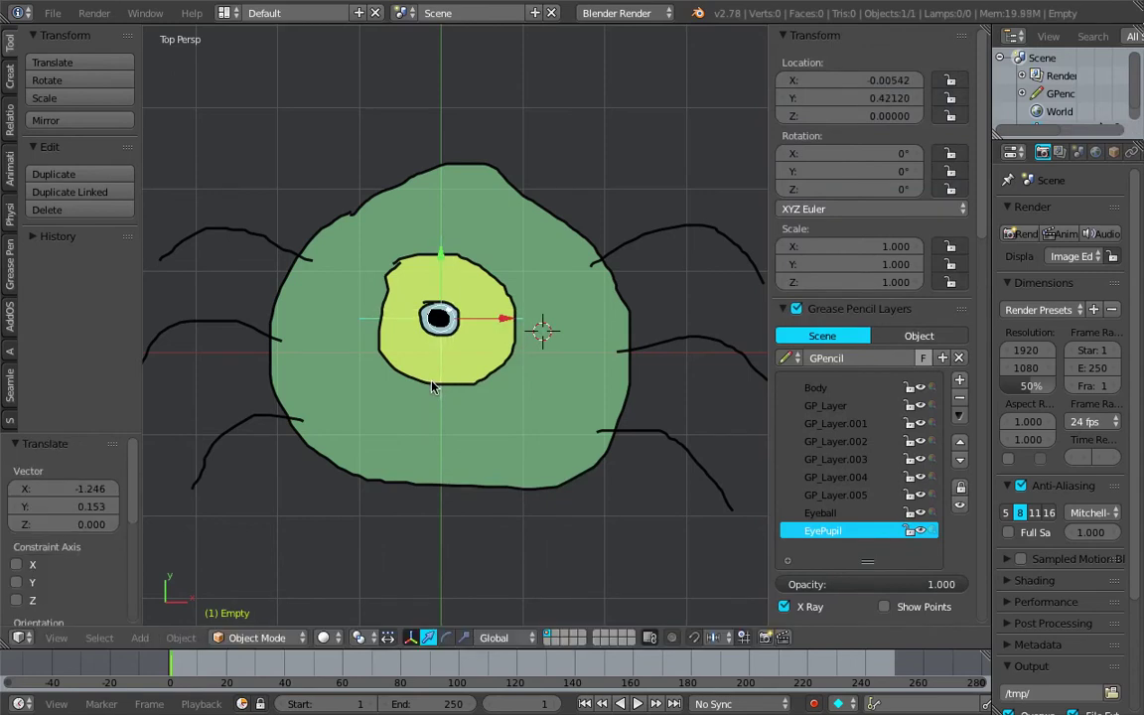
Parent the EyePupil grease pencil layer to the Empty object.
{"action": "scroll", "coordinate": [842, 467], "scroll_direction": "down", "scroll_amount": 5}
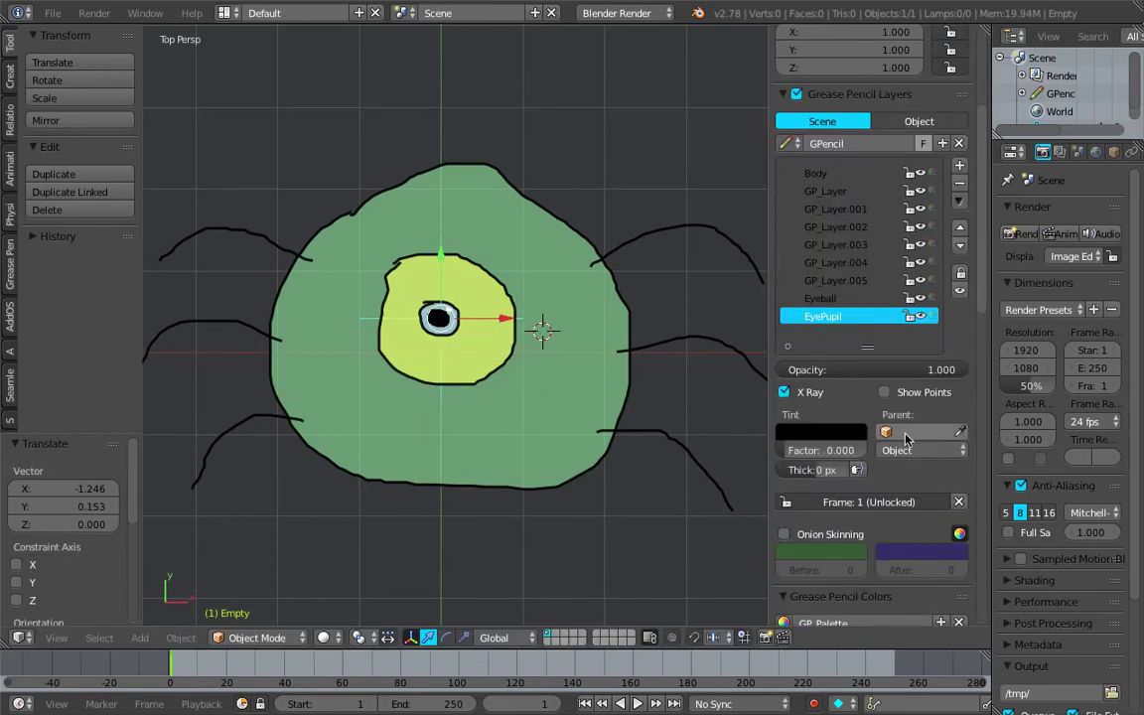
{"action": "left_click", "coordinate": [909, 433]}
{"action": "left_click", "coordinate": [907, 458]}
Move the Empty around to test that the pupil follows it, and save over the existing file.
{"action": "key", "text": "g"}
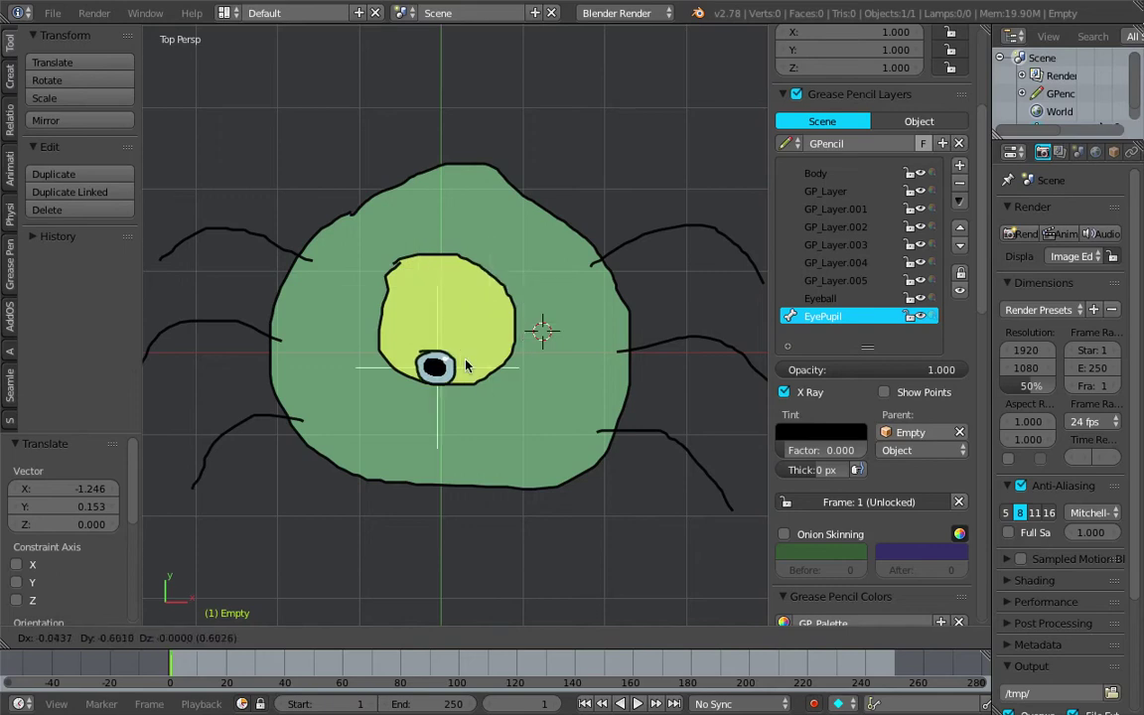
{"action": "left_click", "coordinate": [478, 328]}
{"action": "key", "text": "ctrl+s"}
{"action": "left_click", "coordinate": [478, 325]}
{"action": "scroll", "coordinate": [492, 335], "scroll_direction": "down", "scroll_amount": 1}
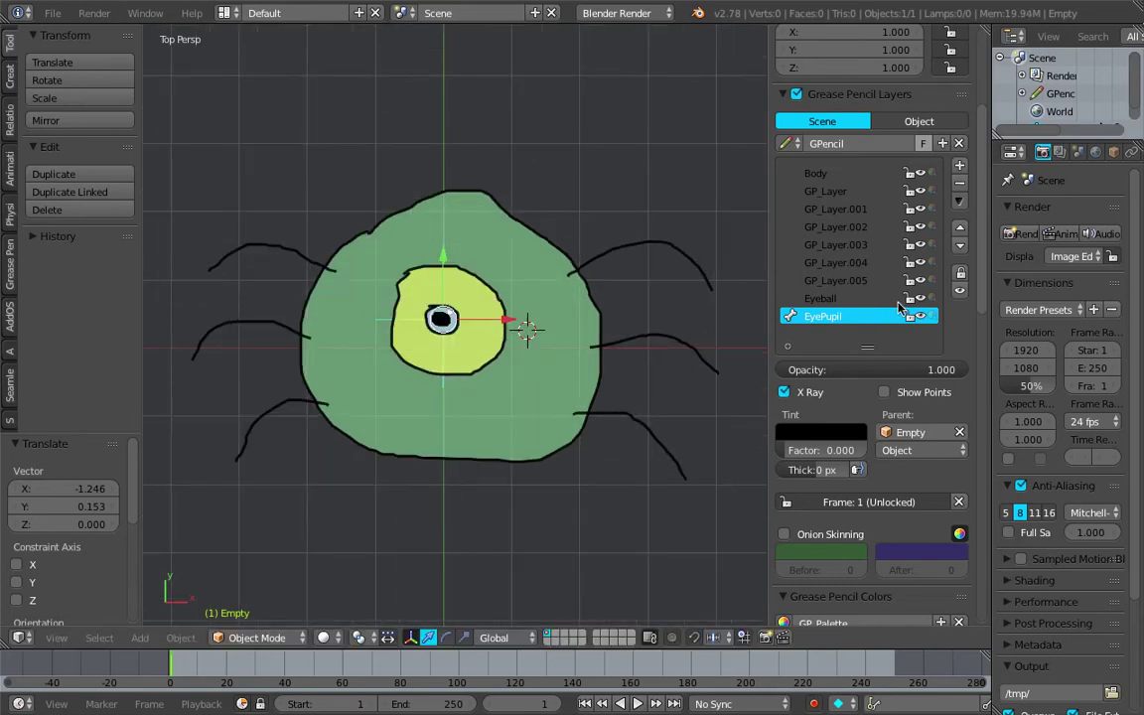
Go through the grease pencil layers from Eyeball up to Body to check their parent settings.
{"action": "left_click", "coordinate": [871, 297]}
{"action": "left_click", "coordinate": [865, 279]}
{"action": "left_click", "coordinate": [865, 261]}
{"action": "left_click", "coordinate": [864, 241]}
{"action": "left_click", "coordinate": [867, 224]}
{"action": "left_click", "coordinate": [868, 206]}
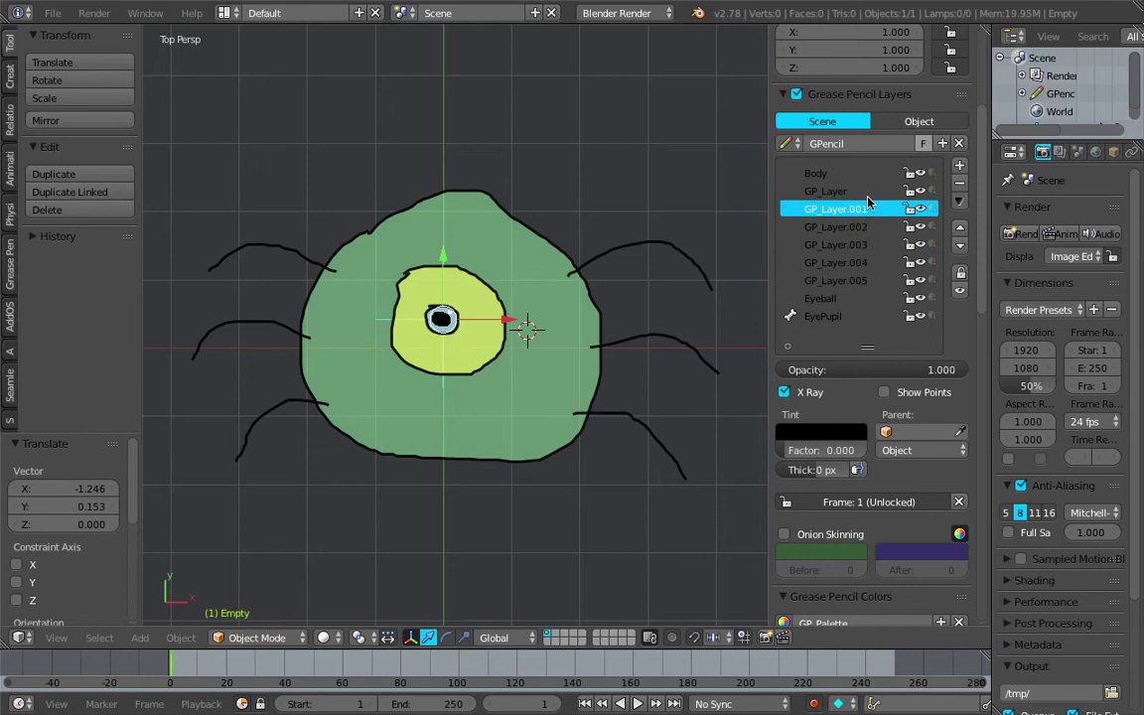
{"action": "left_click", "coordinate": [865, 175]}
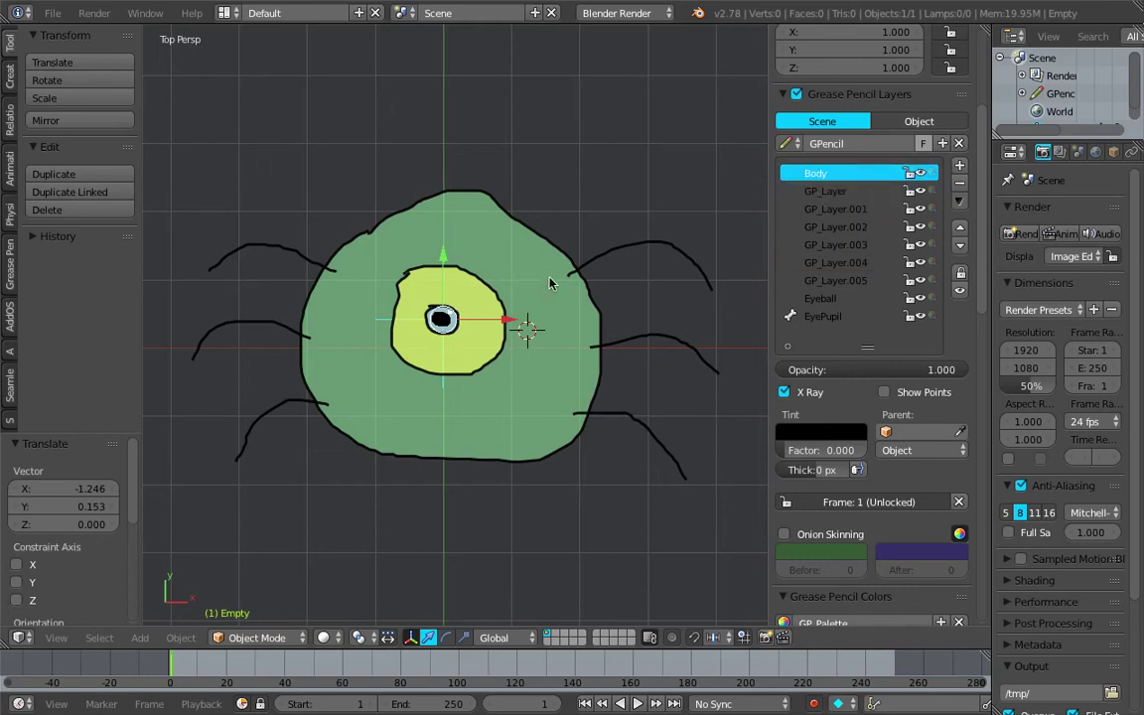
Save the scene as a new file, incrementing the version number of proc_gp_spider_demo_001.blend.
{"action": "left_click", "coordinate": [53, 13]}
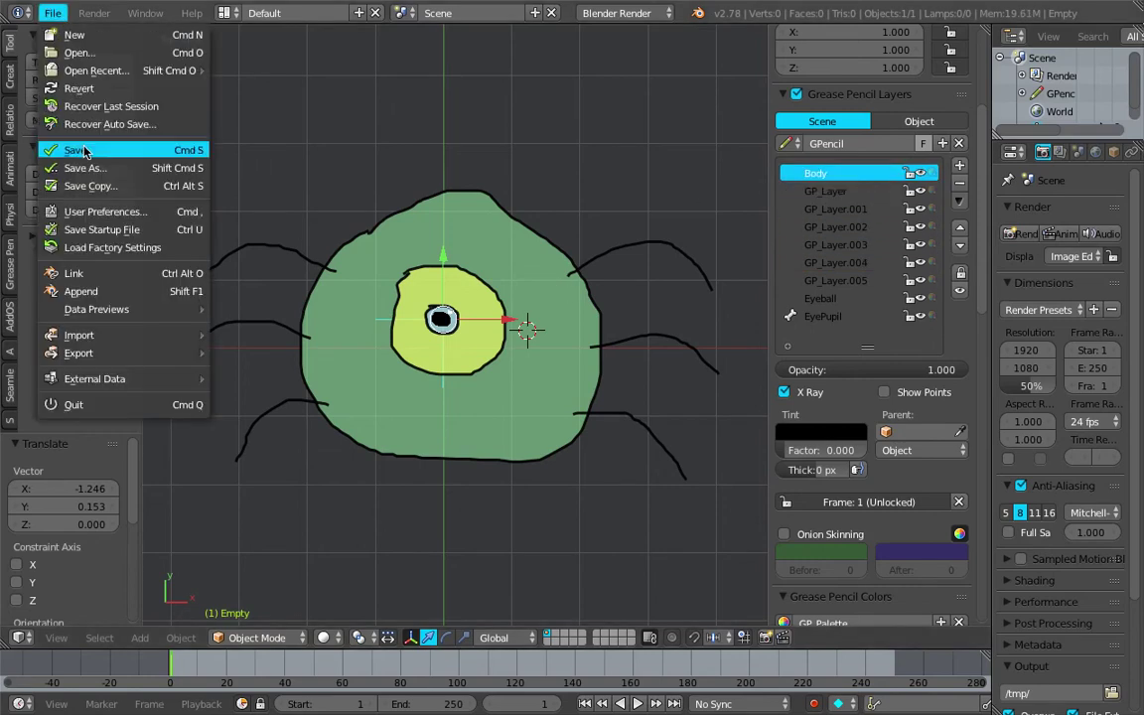
{"action": "left_click", "coordinate": [76, 135]}
{"action": "left_click", "coordinate": [55, 18]}
{"action": "left_click", "coordinate": [99, 151]}
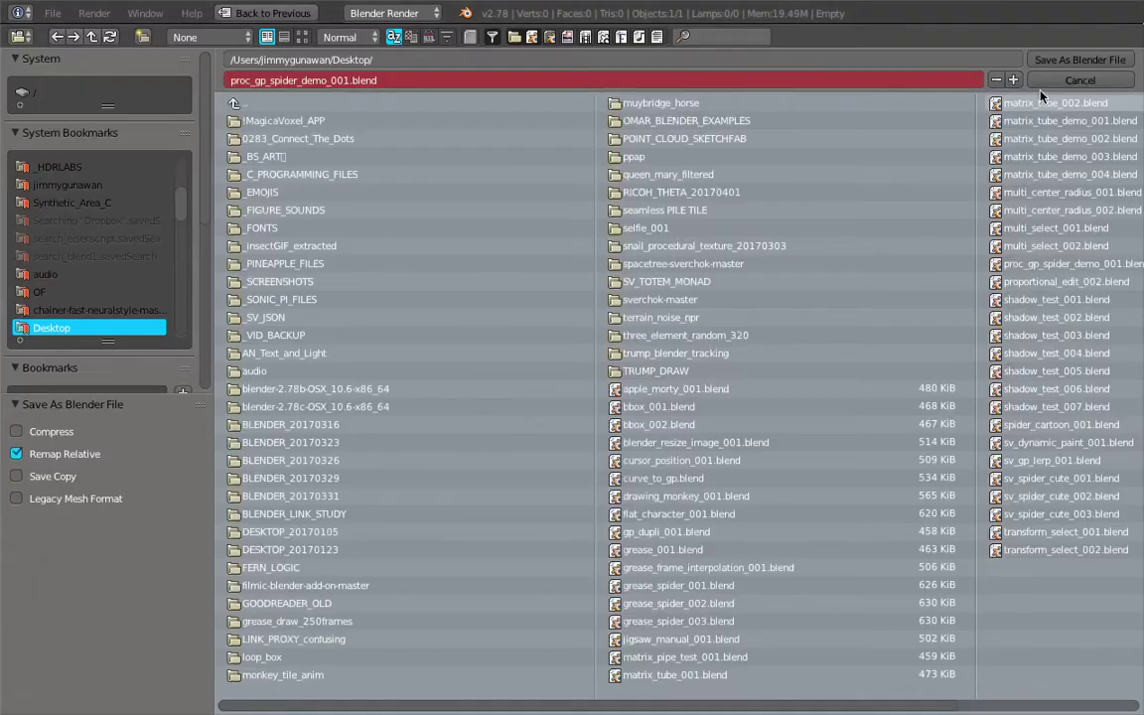
{"action": "left_click", "coordinate": [1015, 80]}
{"action": "left_click", "coordinate": [1053, 60]}
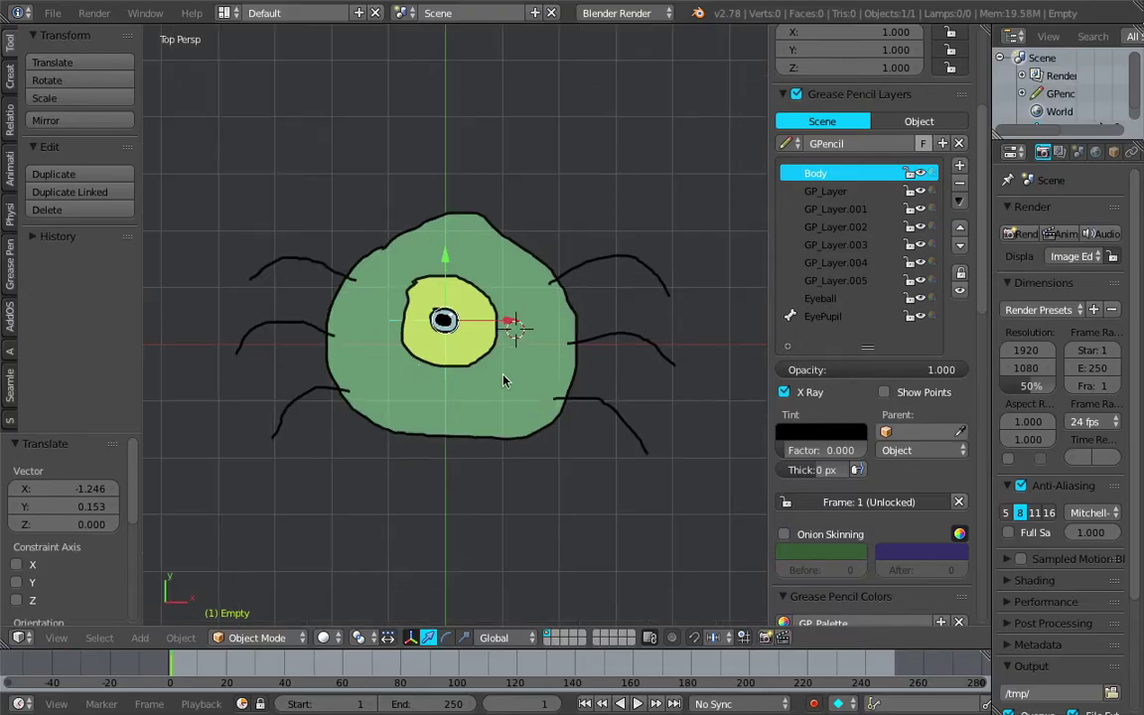
Save over the current Blender file with the whole spider framed in the 3D view.
{"action": "scroll", "coordinate": [503, 380], "scroll_direction": "up", "scroll_amount": 1}
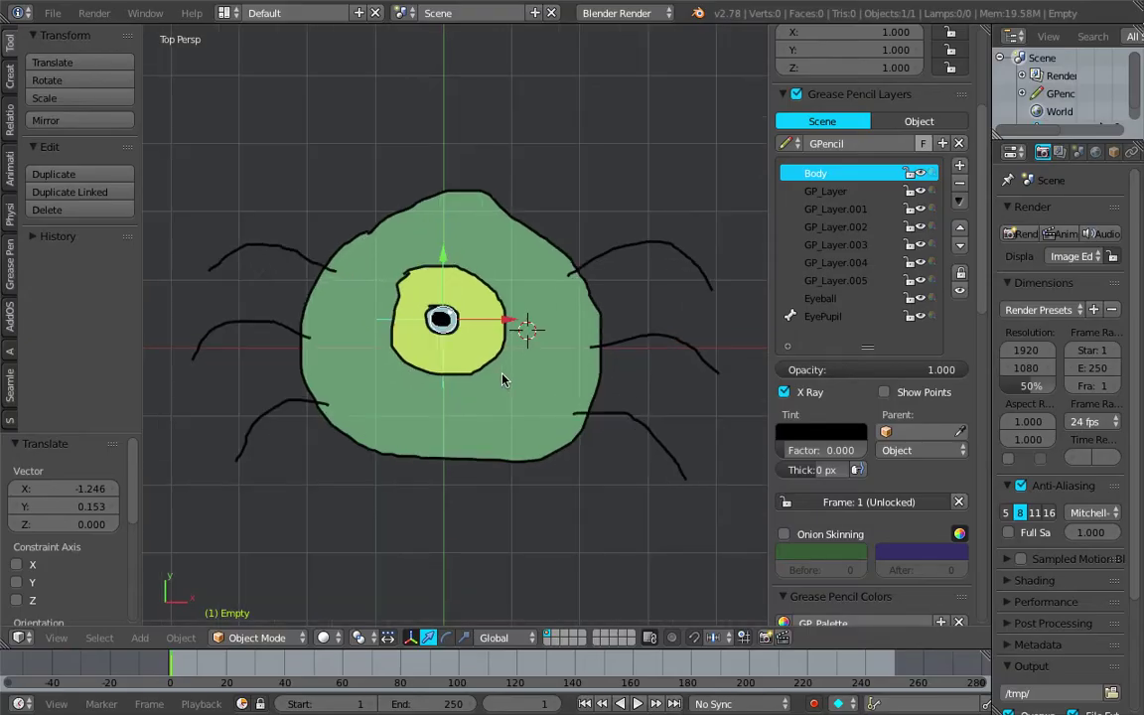
{"action": "key", "text": "ctrl+s"}
{"action": "left_click", "coordinate": [517, 302]}
{"action": "scroll", "coordinate": [520, 297], "scroll_direction": "down", "scroll_amount": 1}
{"action": "middle_click_drag", "start_coordinate": [524, 291], "coordinate": [520, 322], "text": "shift"}
{"action": "key", "text": "ctrl+s"}
{"action": "left_click", "coordinate": [520, 319]}
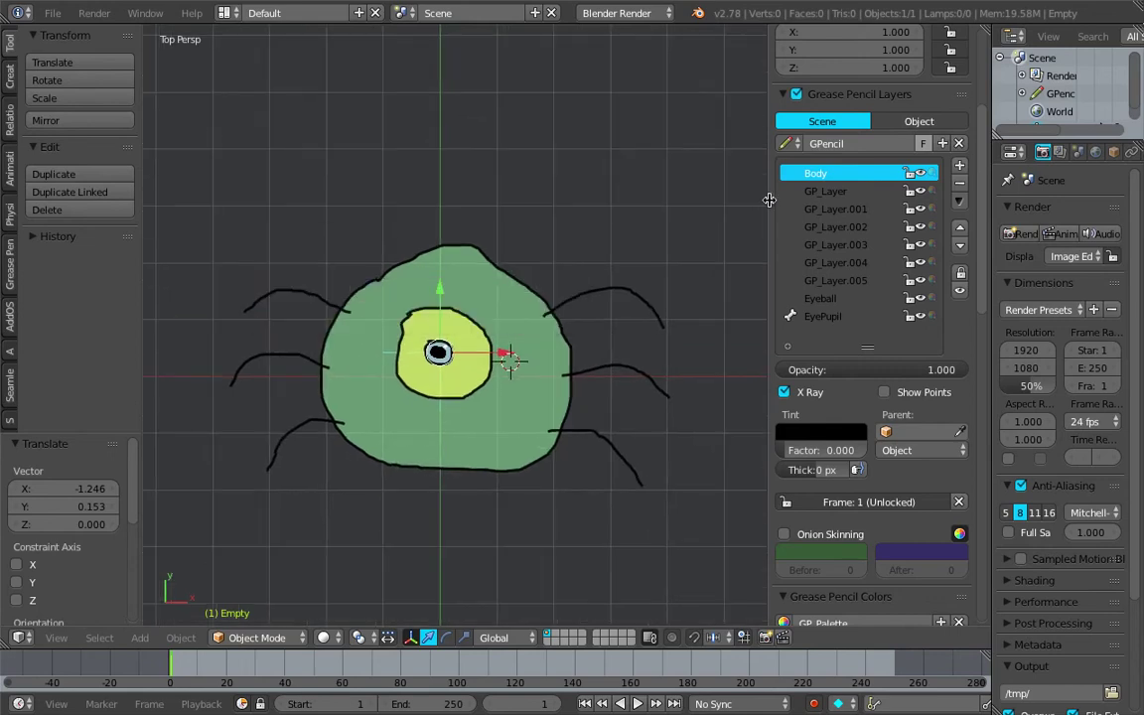
Collapse the 3D view's properties sidebar and center the spider in the widened viewport.
{"action": "left_click_drag", "start_coordinate": [770, 199], "coordinate": [1003, 187]}
{"action": "scroll", "coordinate": [679, 286], "scroll_direction": "down", "scroll_amount": 2}
{"action": "middle_click_drag", "start_coordinate": [633, 289], "coordinate": [614, 288], "text": "shift"}
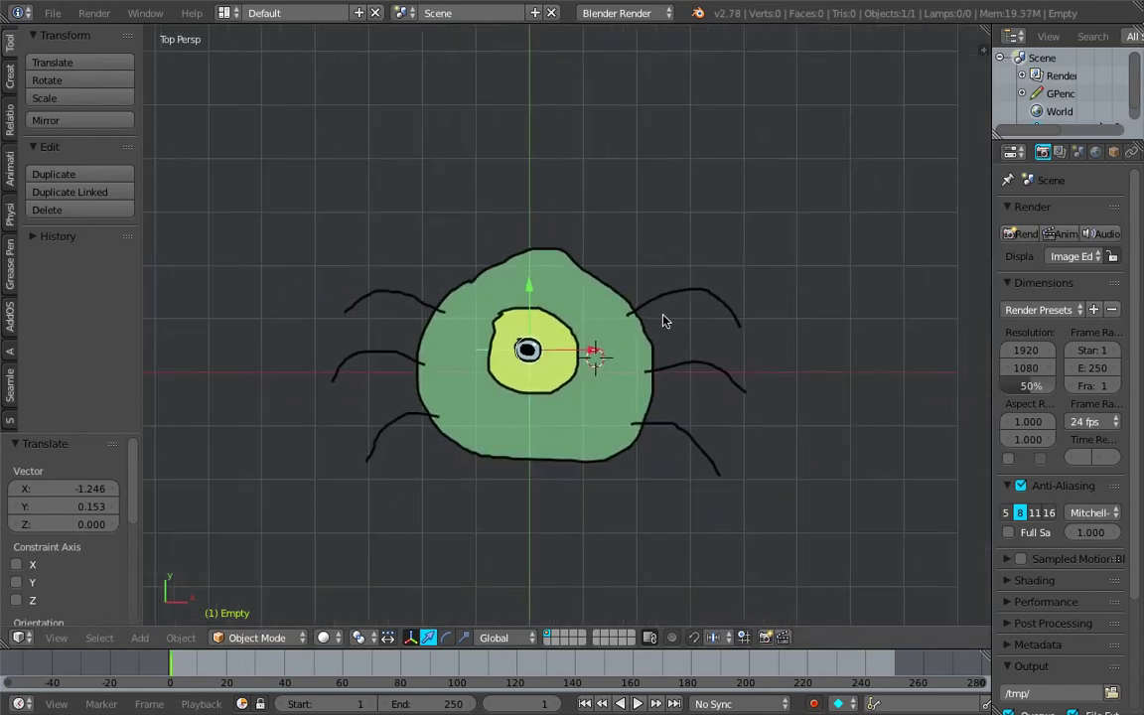
{"action": "scroll", "coordinate": [665, 321], "scroll_direction": "up", "scroll_amount": 1}
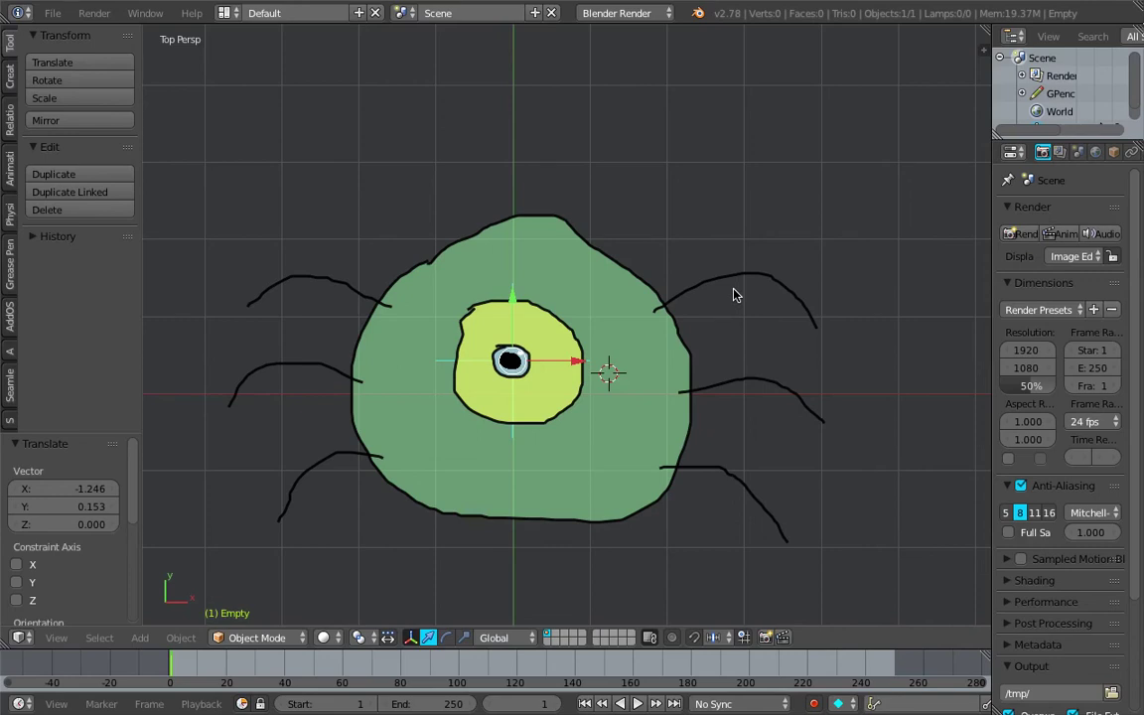
Switch to the Compositing screen layout and adjust the viewing direction of its 3D view.
{"action": "left_click", "coordinate": [225, 12]}
{"action": "left_click", "coordinate": [251, 76]}
{"action": "scroll", "coordinate": [775, 552], "scroll_direction": "down", "scroll_amount": 4}
{"action": "middle_click_drag", "start_coordinate": [736, 552], "coordinate": [720, 607]}
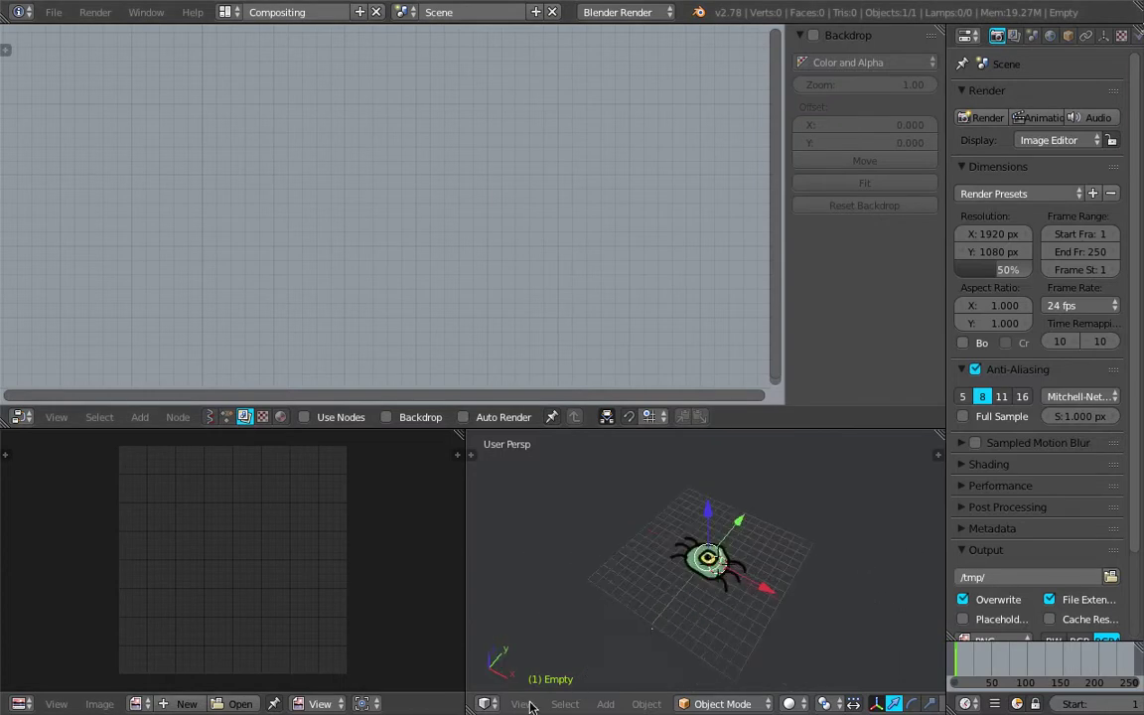
{"action": "left_click", "coordinate": [530, 705]}
{"action": "left_click", "coordinate": [583, 624]}
Join the image editor and 3D view areas into one and set the merged area to a 3D View.
{"action": "left_click_drag", "start_coordinate": [460, 435], "coordinate": [517, 443]}
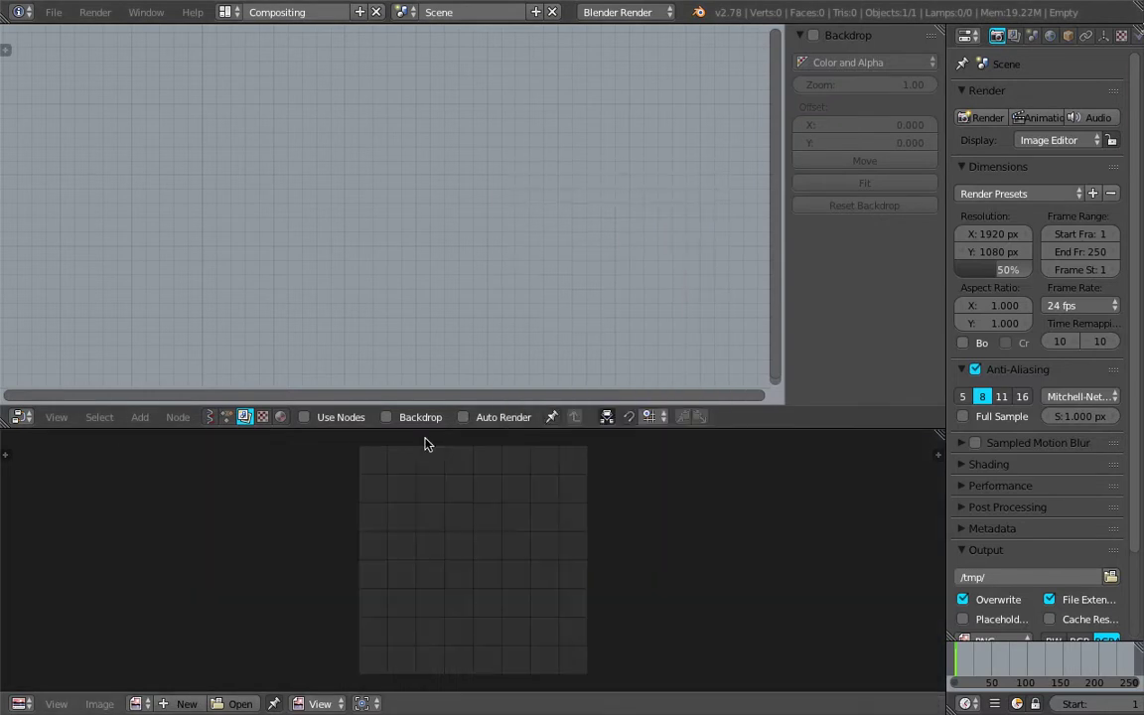
{"action": "left_click", "coordinate": [18, 703]}
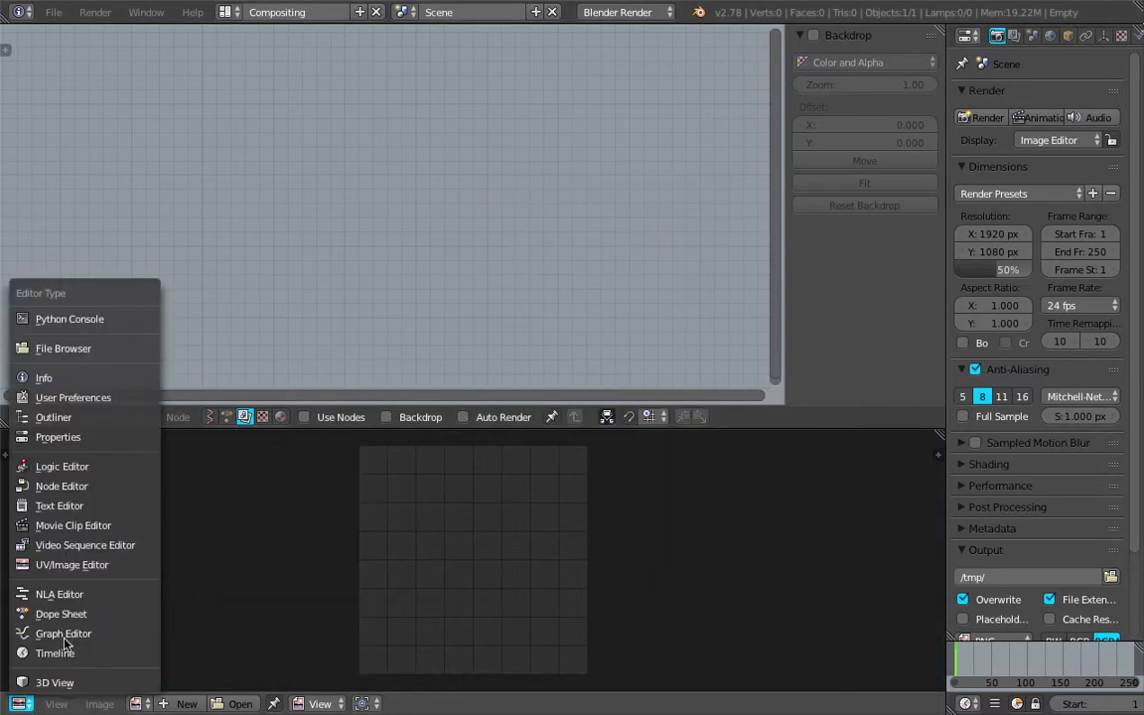
{"action": "left_click", "coordinate": [45, 680]}
{"action": "scroll", "coordinate": [475, 542], "scroll_direction": "down", "scroll_amount": 1}
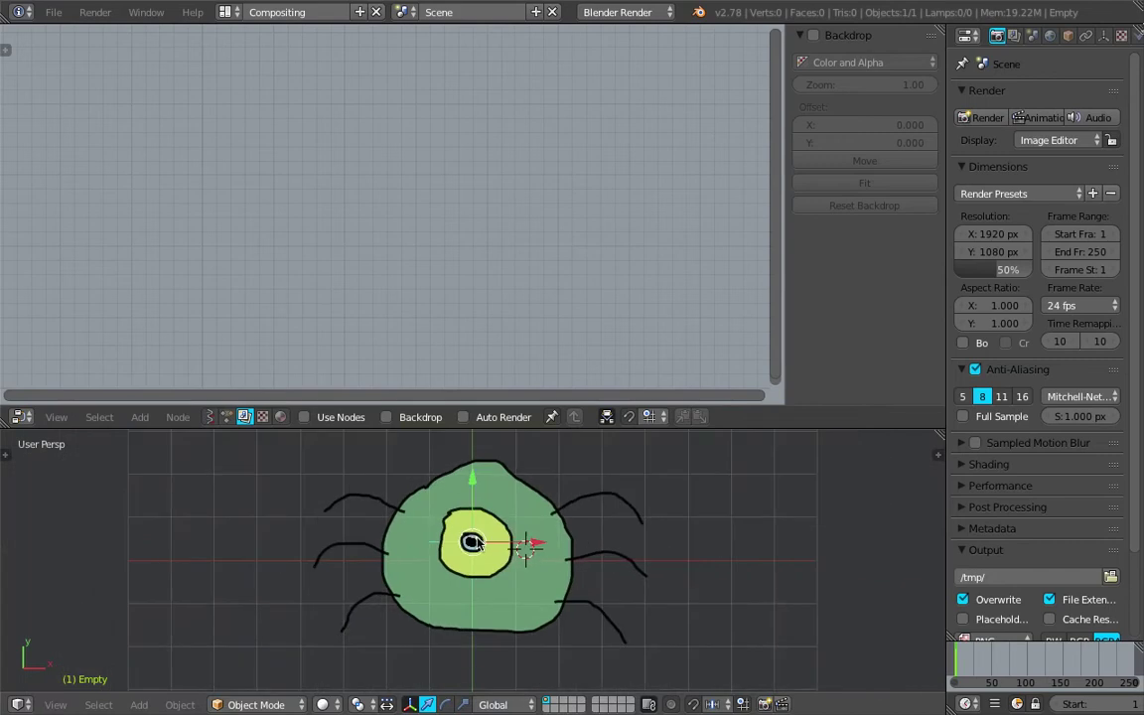
Switch the node editor to Sverchok nodes and create a node tree named Spider_In.
{"action": "left_click", "coordinate": [210, 416]}
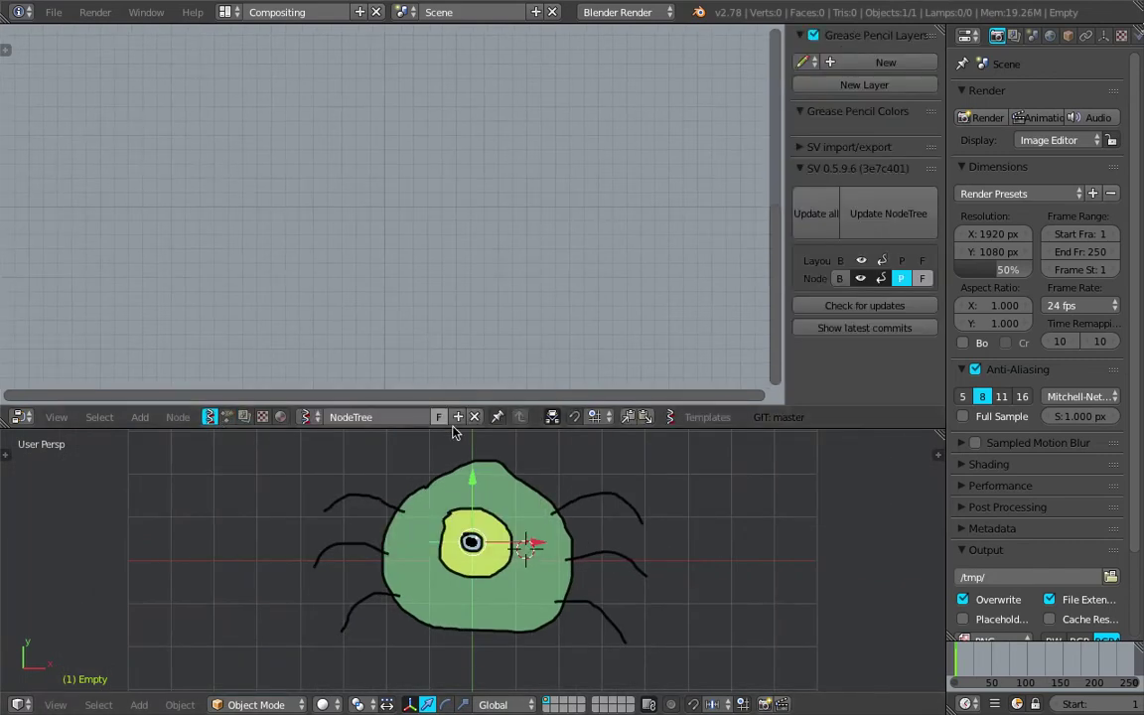
{"action": "double_click", "coordinate": [416, 416]}
{"action": "type", "text": "Spider"}
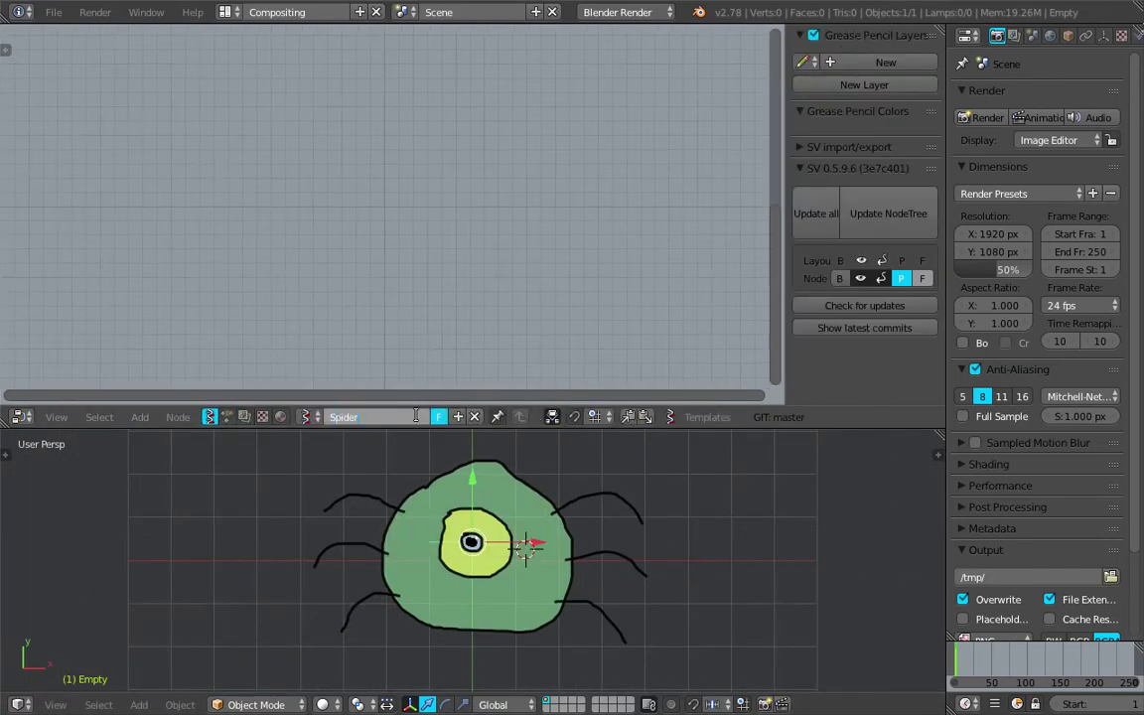
{"action": "type", "text": "_In"}
{"action": "key", "text": "Return"}
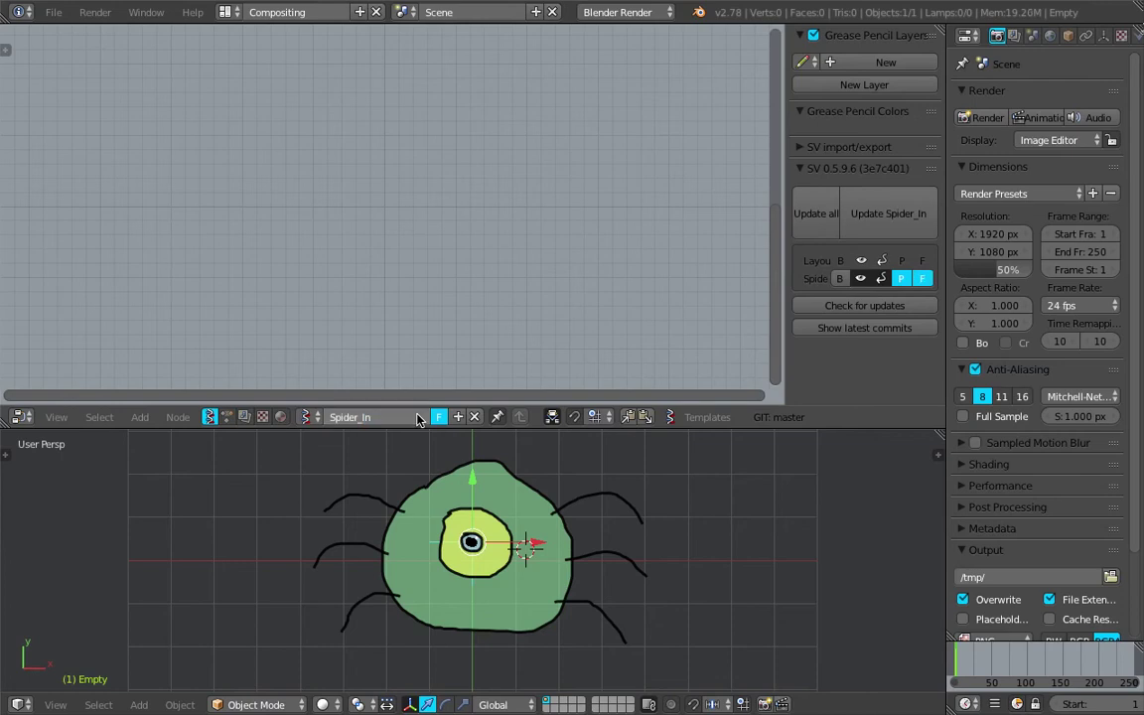
{"action": "key", "text": "shift+a"}
{"action": "left_click", "coordinate": [232, 215]}
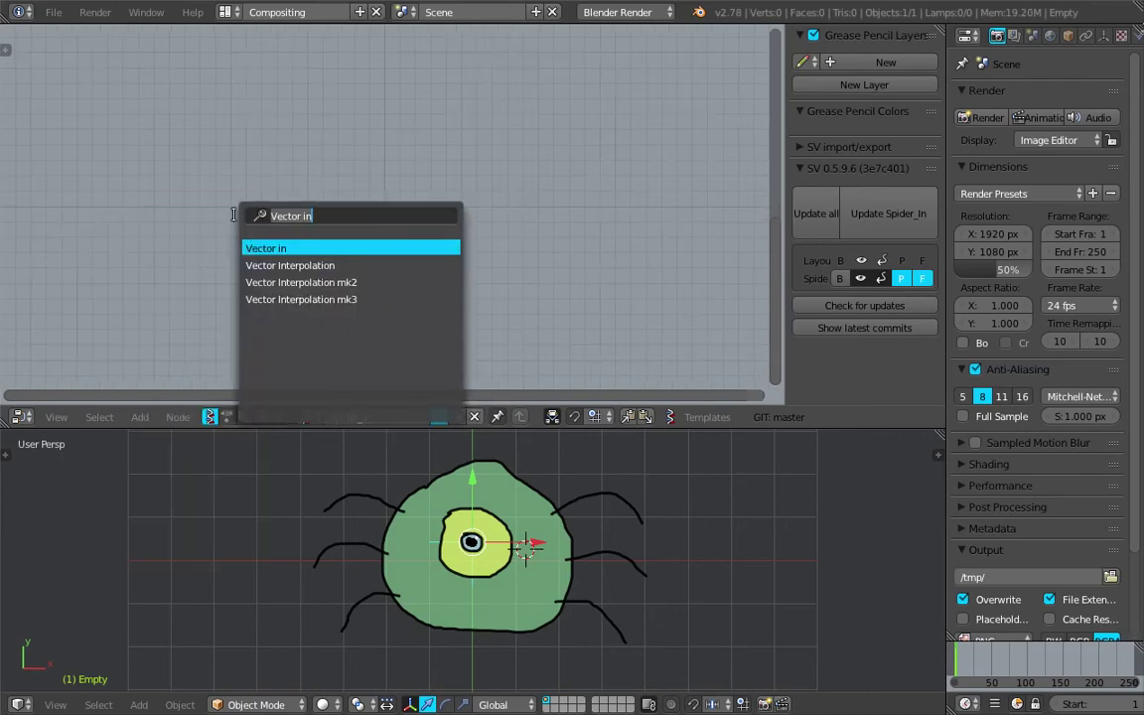
{"action": "key", "text": "Escape"}
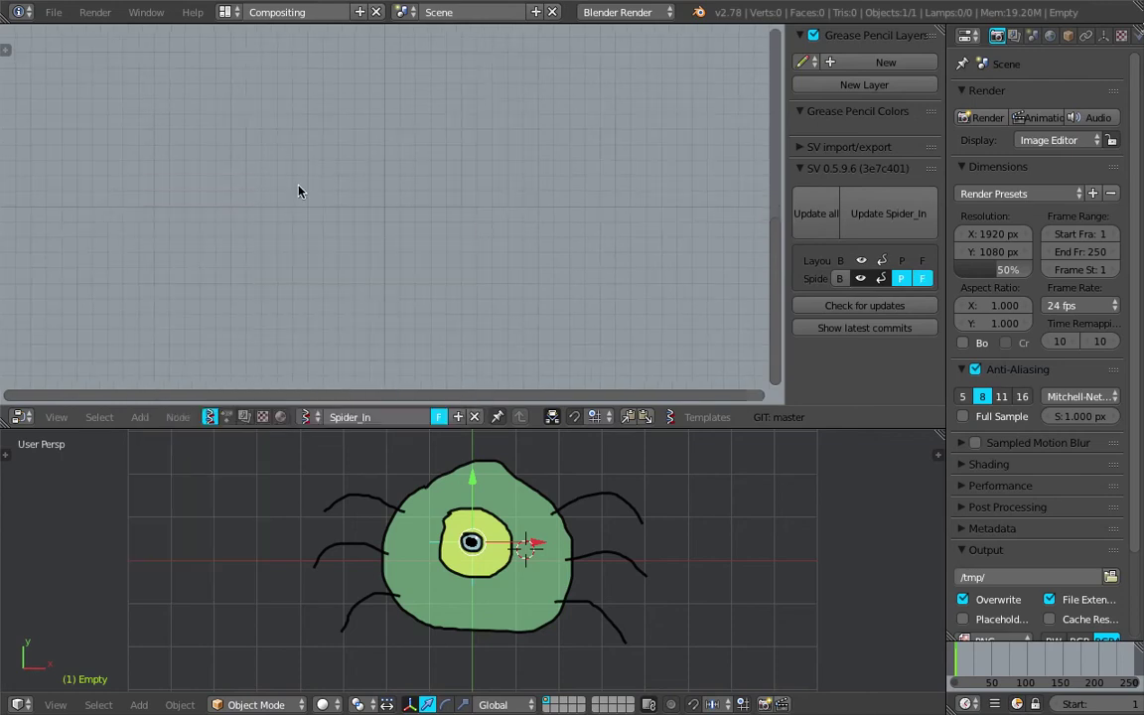
{"action": "key", "text": "shift+a"}
Search the Sverchok nodes for "object", add an Object ID Selector node, and save over the file.
{"action": "key", "text": "shift+a"}
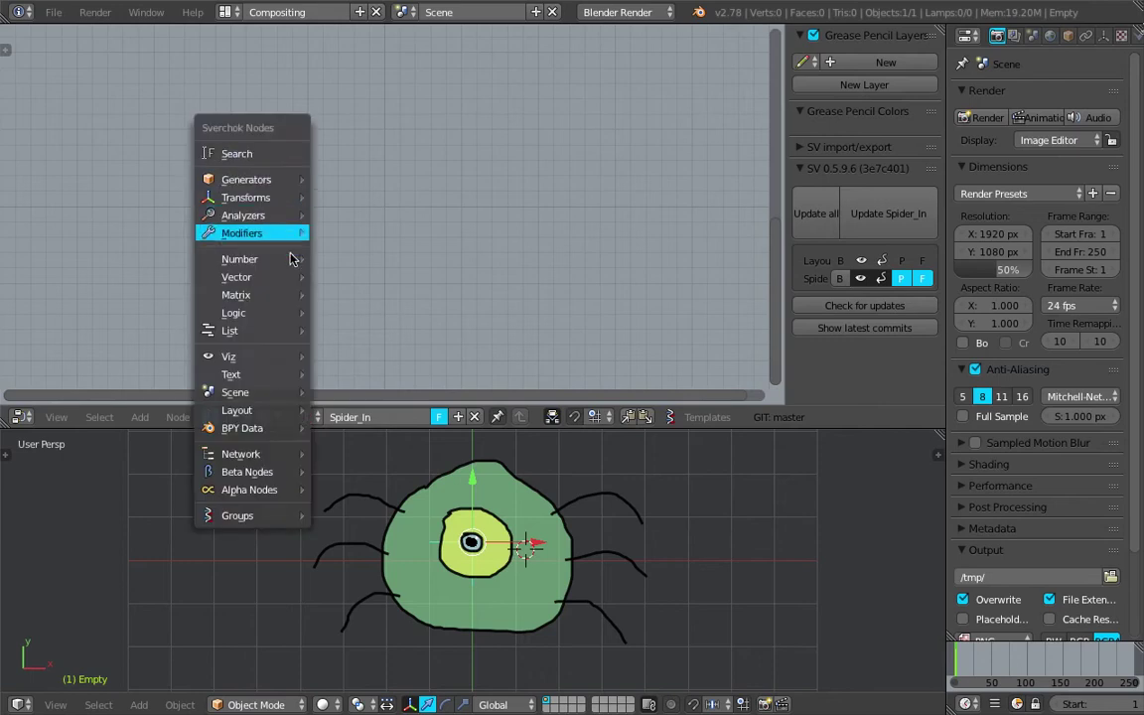
{"action": "mouse_move", "coordinate": [270, 180]}
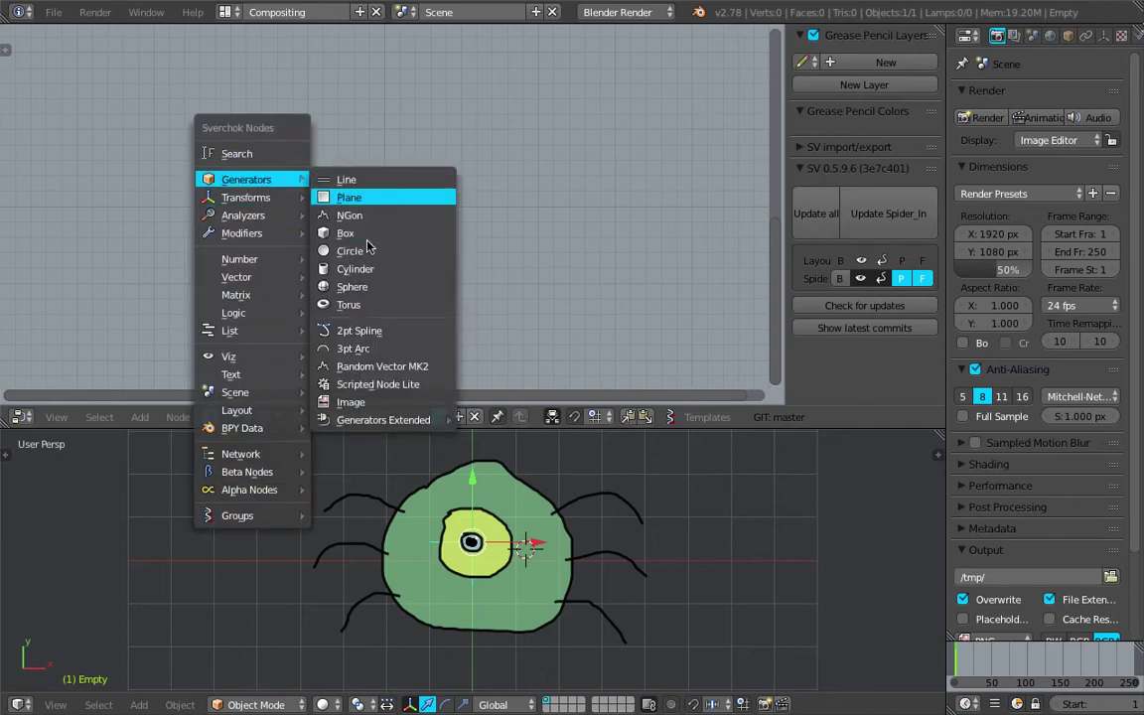
{"action": "left_click", "coordinate": [251, 155]}
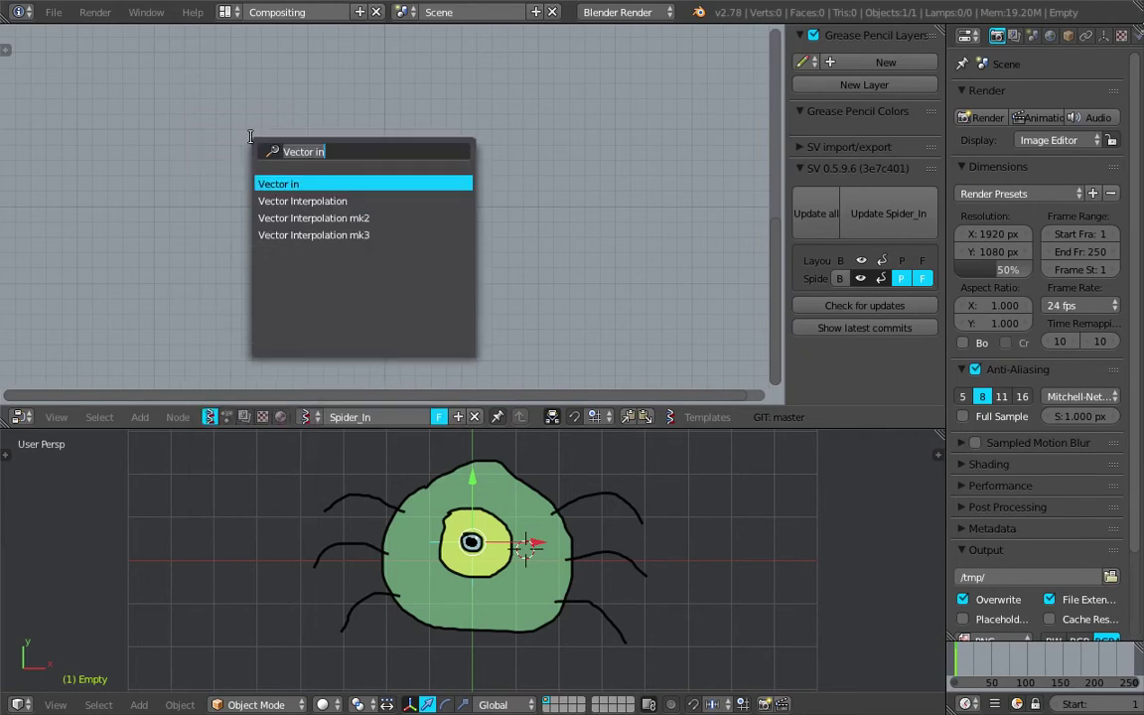
{"action": "type", "text": "object"}
{"action": "key", "text": "Down"}
{"action": "key", "text": "Down"}
{"action": "key", "text": "Return"}
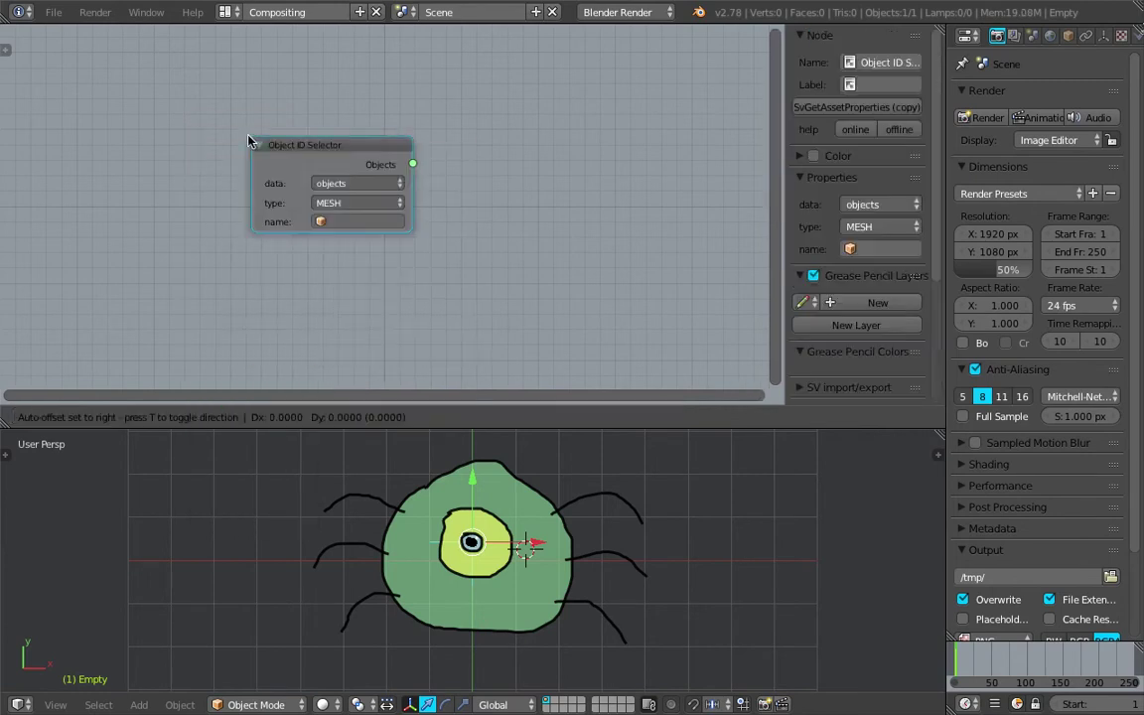
{"action": "left_click", "coordinate": [186, 115]}
{"action": "key", "text": "ctrl+s"}
{"action": "left_click", "coordinate": [188, 114]}
Set the Object ID Selector node to grease_pencil data, name GPencil and layer GP_Layer.
{"action": "left_click", "coordinate": [278, 159]}
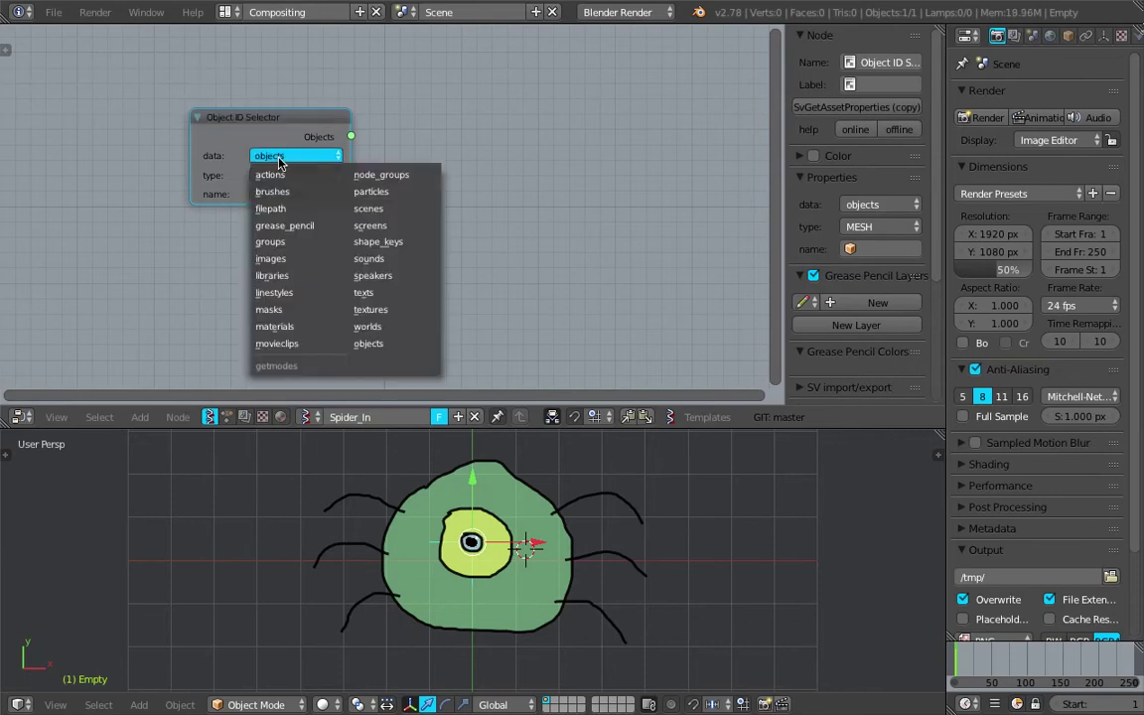
{"action": "left_click", "coordinate": [294, 204]}
{"action": "left_click", "coordinate": [288, 175]}
{"action": "left_click", "coordinate": [302, 199]}
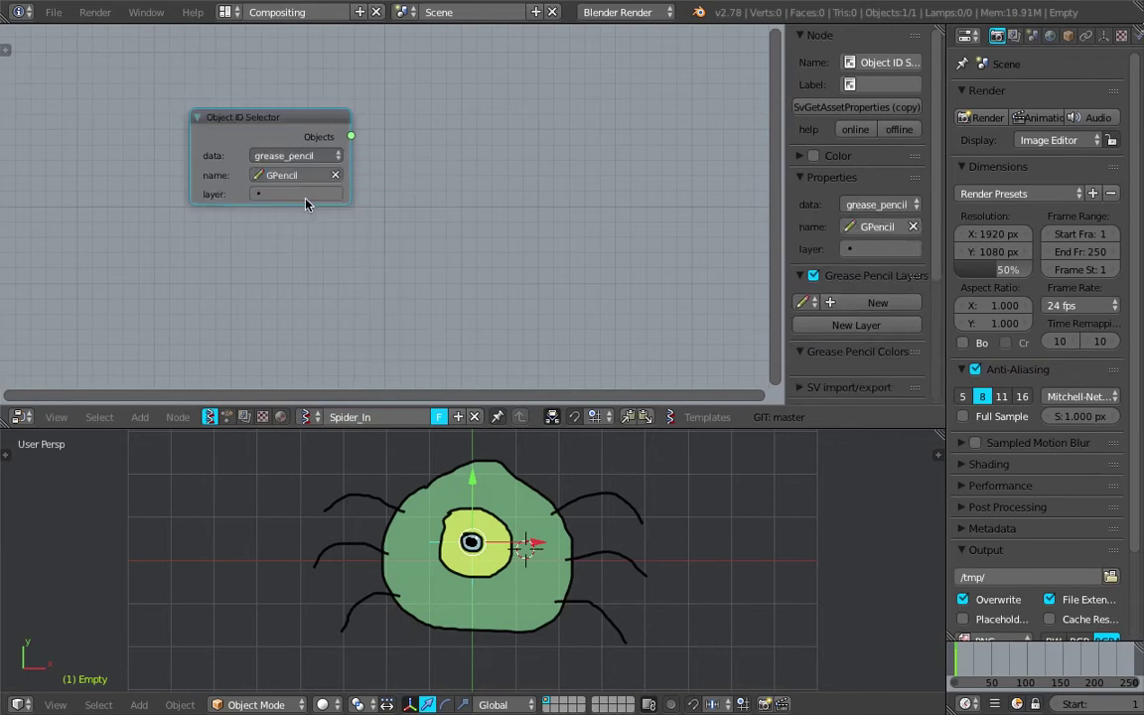
{"action": "scroll", "coordinate": [265, 156], "scroll_direction": "up", "scroll_amount": 1}
{"action": "left_click", "coordinate": [263, 191]}
{"action": "left_click", "coordinate": [263, 193]}
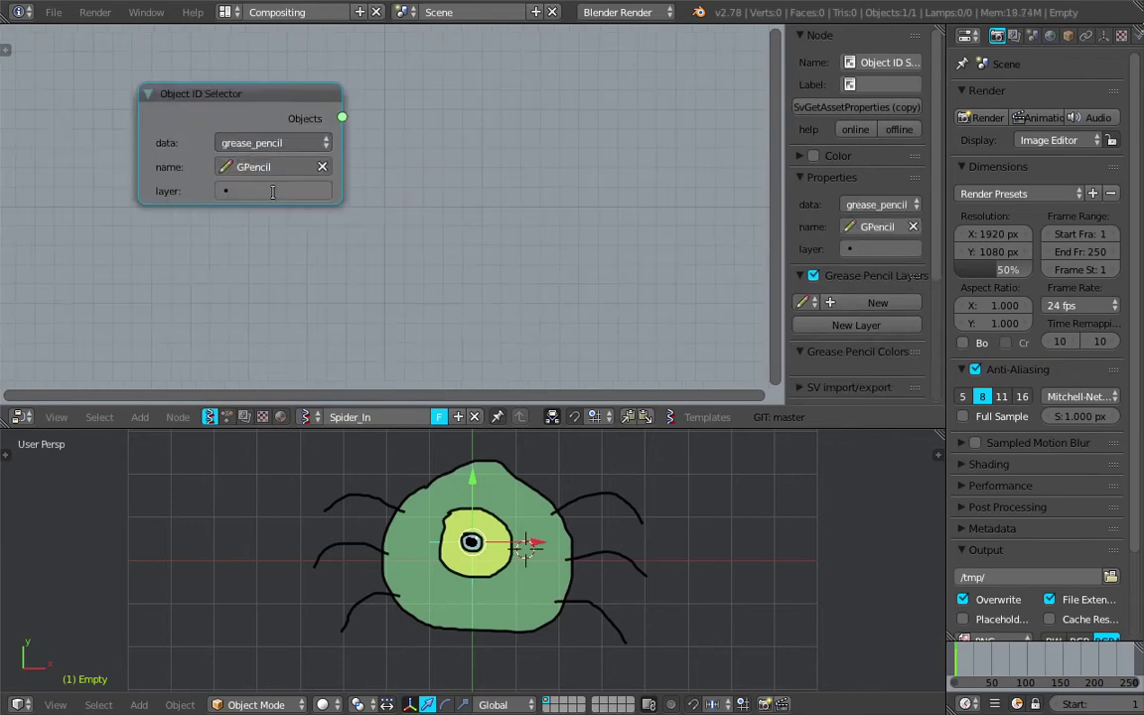
{"action": "left_click", "coordinate": [266, 191]}
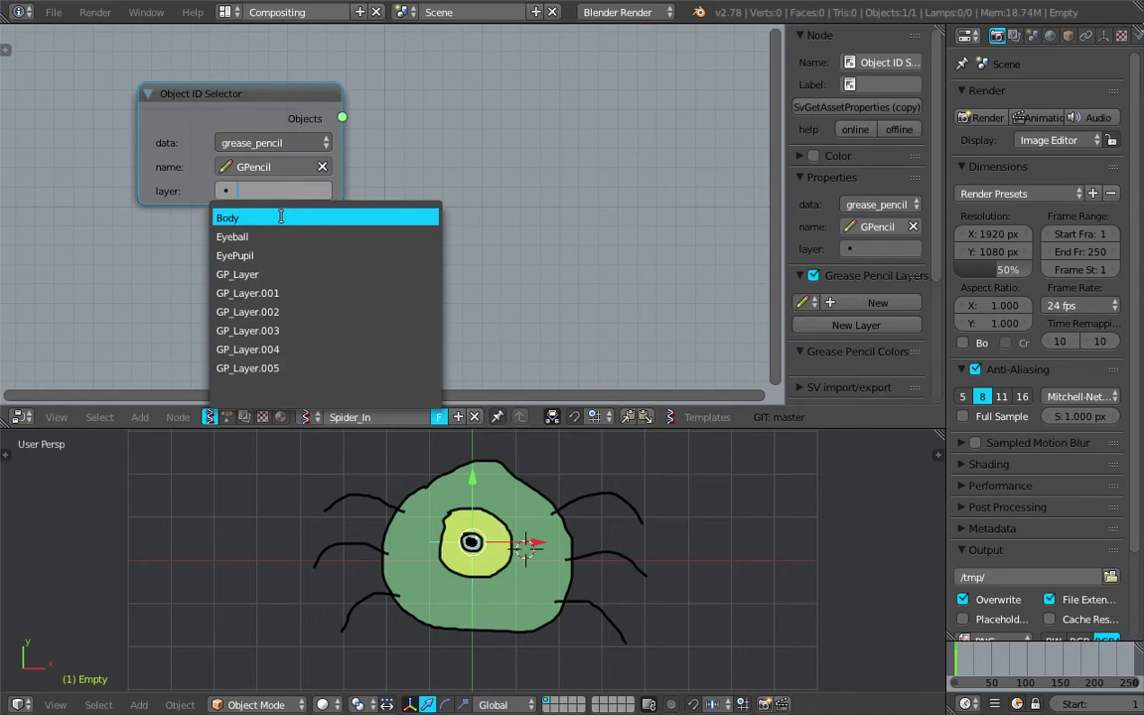
{"action": "left_click", "coordinate": [286, 279]}
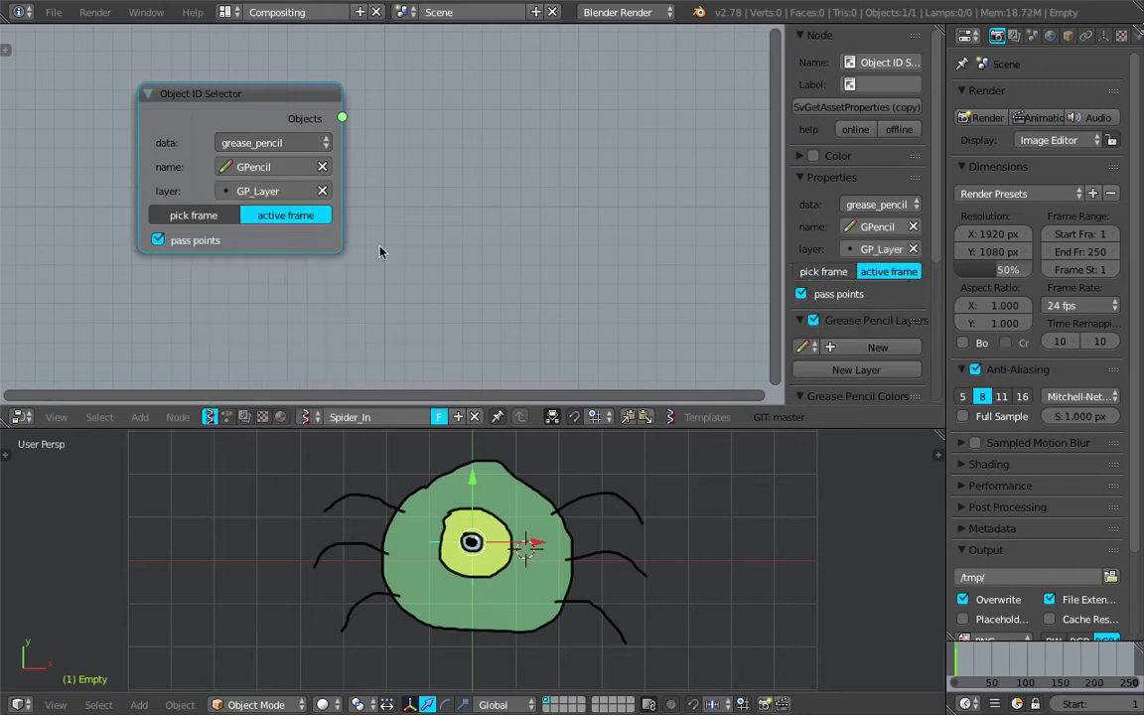
Add a Viewer Draw node and connect the Object ID Selector's Objects output to its vertices input.
{"action": "middle_click_drag", "start_coordinate": [531, 183], "coordinate": [527, 183]}
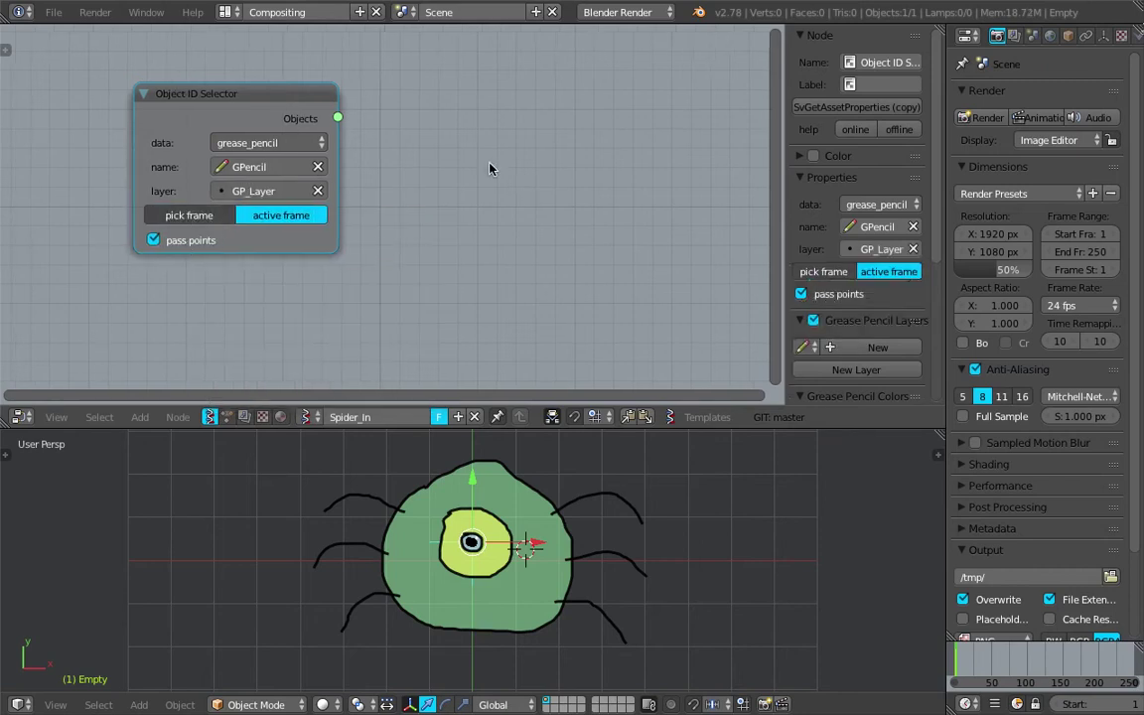
{"action": "key", "text": "alt+space"}
{"action": "type", "text": "view"}
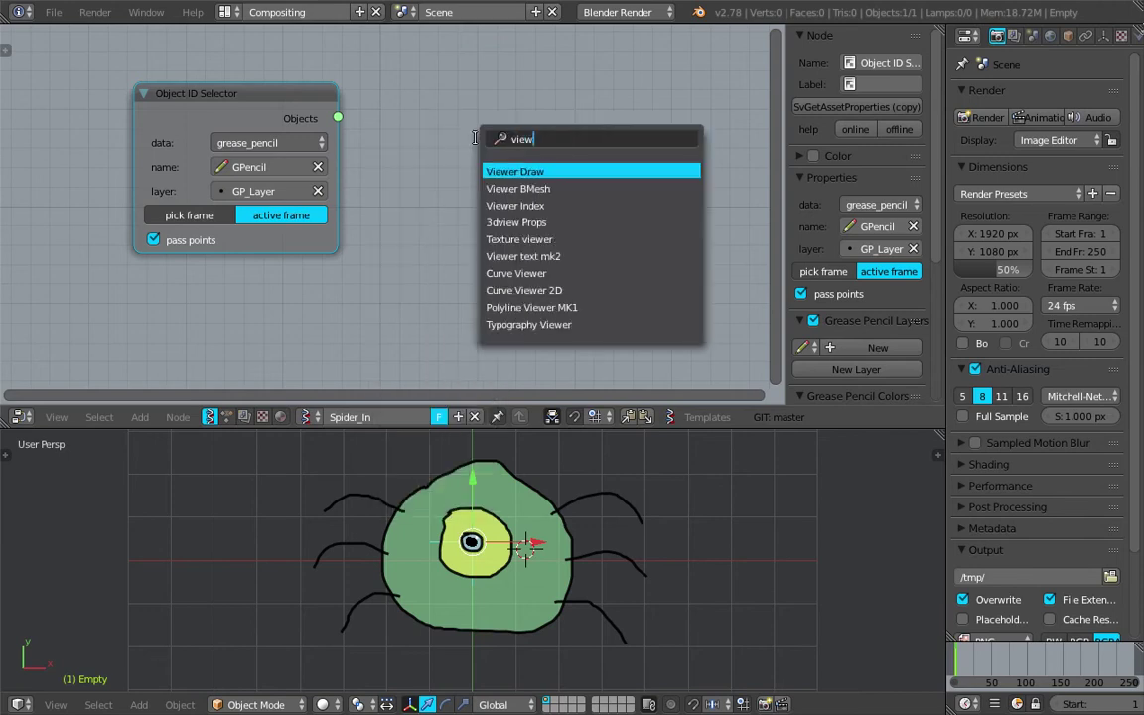
{"action": "key", "text": "Return"}
{"action": "left_click_drag", "start_coordinate": [338, 118], "coordinate": [520, 233]}
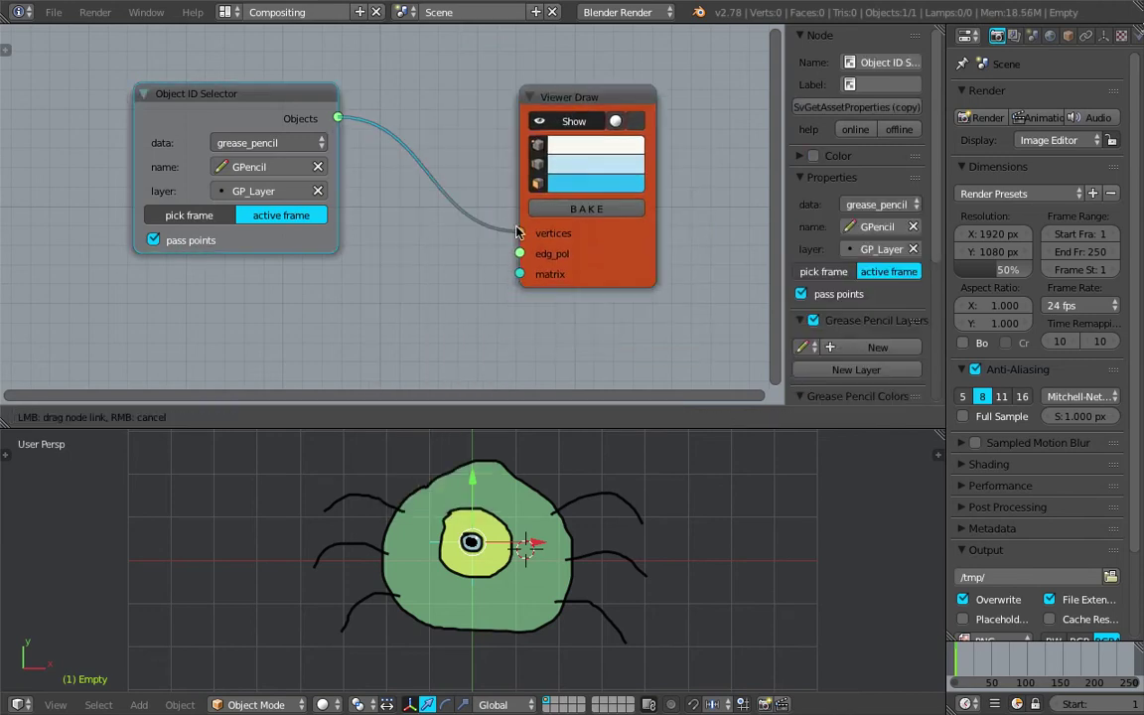
Collapse the node editor's sidebar and move the Viewer Draw node farther from the Object ID Selector.
{"action": "left_click_drag", "start_coordinate": [598, 254], "coordinate": [617, 251]}
{"action": "left_click_drag", "start_coordinate": [786, 244], "coordinate": [925, 238]}
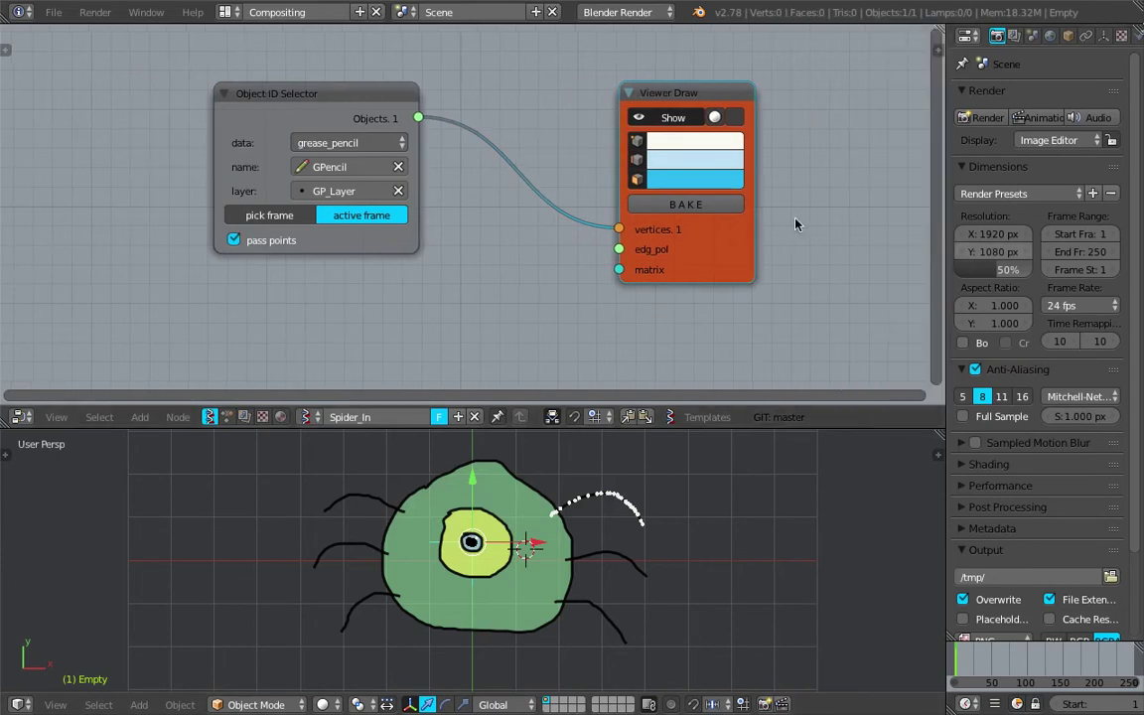
{"action": "middle_click_drag", "start_coordinate": [663, 249], "coordinate": [618, 249]}
{"action": "left_click_drag", "start_coordinate": [643, 249], "coordinate": [705, 238]}
Add a Vector Interpolation mk3 node on the link between the Object ID Selector and the Viewer Draw node.
{"action": "key", "text": "space"}
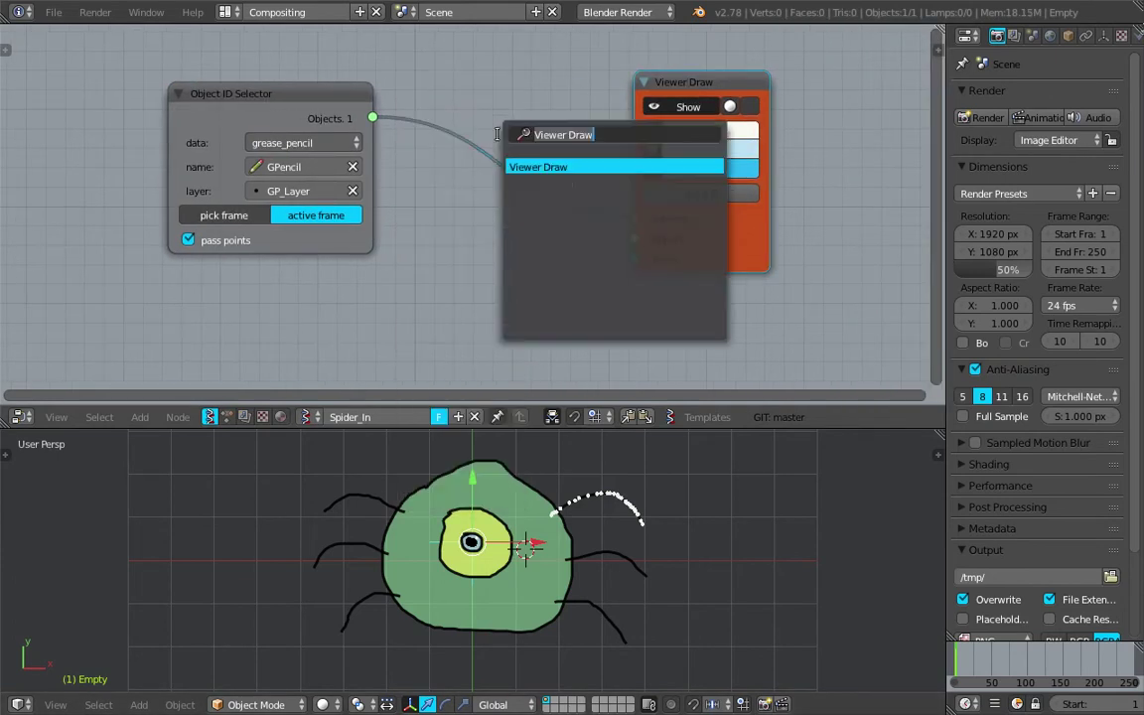
{"action": "type", "text": "resa"}
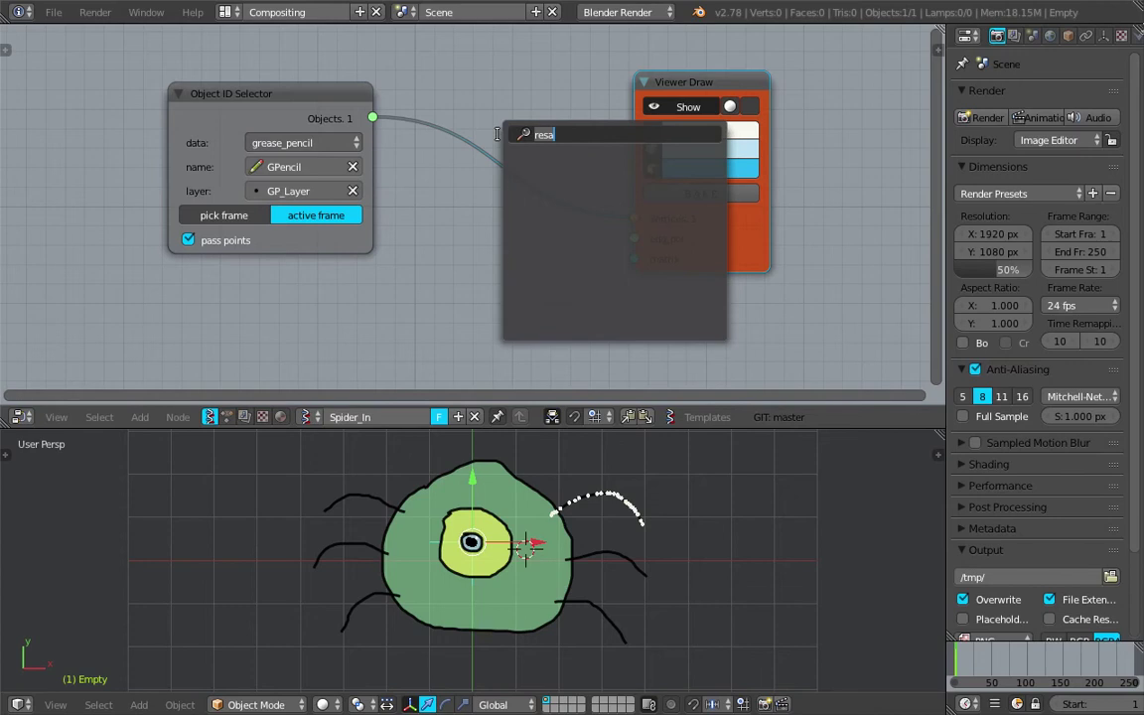
{"action": "type", "text": "vector i"}
{"action": "key", "text": "Down"}
{"action": "key", "text": "Down"}
{"action": "key", "text": "Down"}
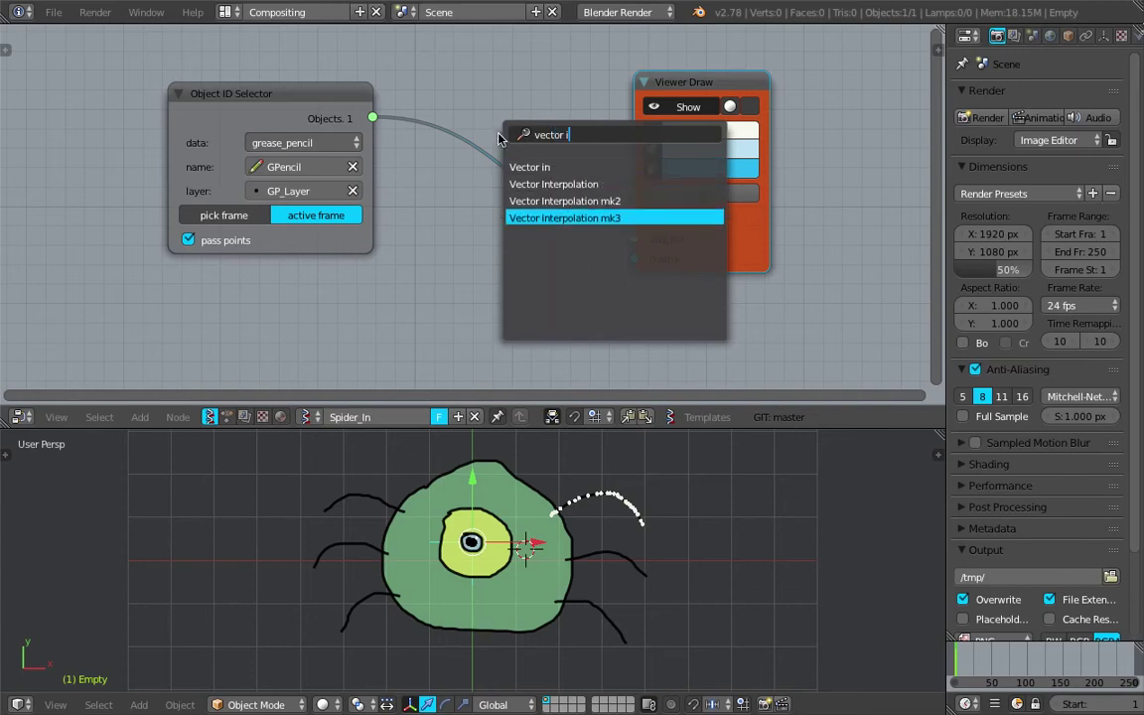
{"action": "key", "text": "Return"}
{"action": "left_click", "coordinate": [487, 124]}
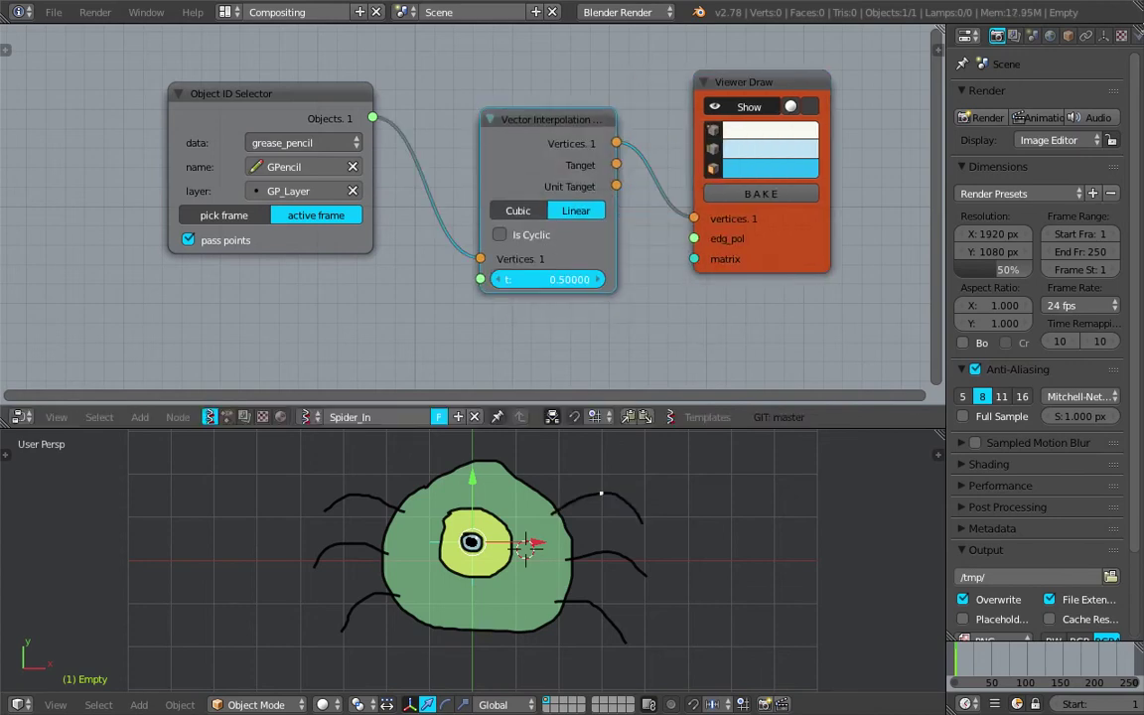
Add a Range Float node below the Object ID Selector.
{"action": "middle_click_drag", "start_coordinate": [322, 283], "coordinate": [362, 265]}
{"action": "key", "text": "shift+a"}
{"action": "left_click", "coordinate": [388, 265]}
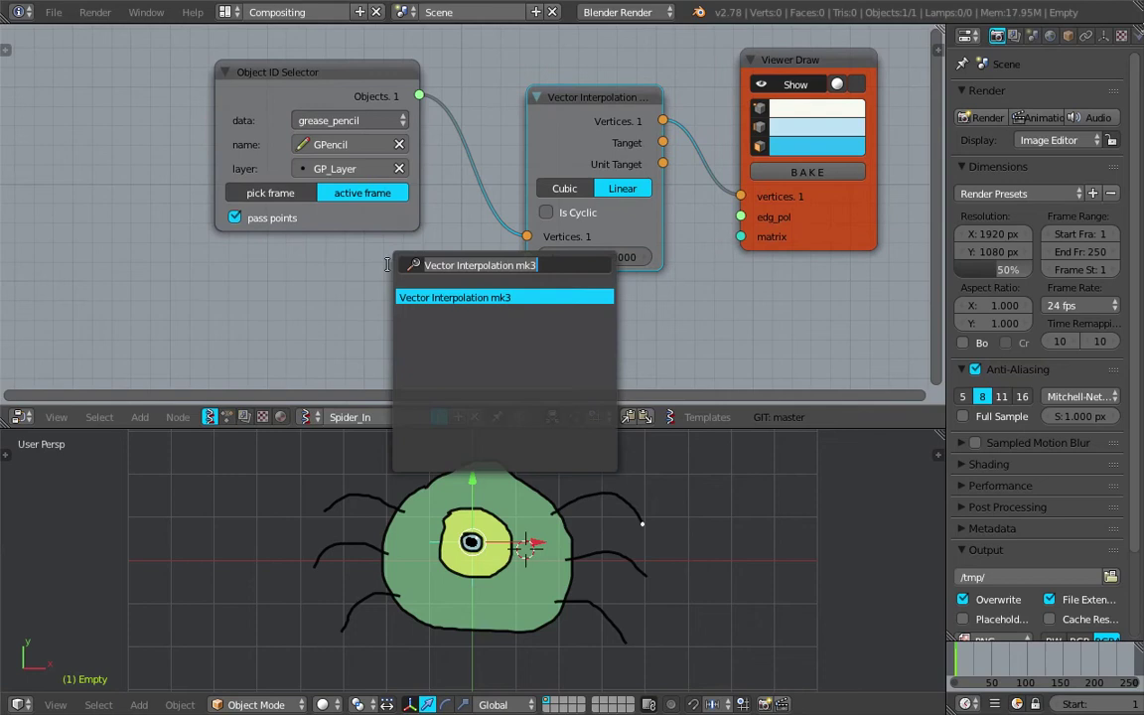
{"action": "type", "text": "range f"}
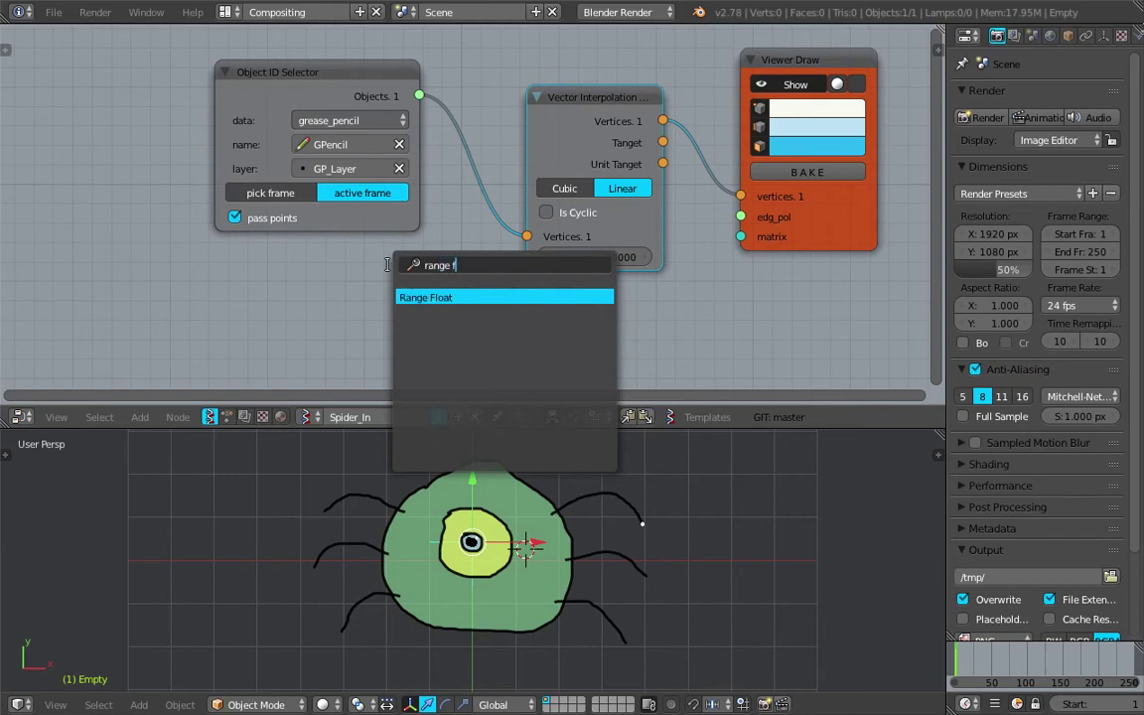
{"action": "key", "text": "Return"}
{"action": "left_click", "coordinate": [330, 241]}
{"action": "middle_click_drag", "start_coordinate": [329, 241], "coordinate": [338, 210]}
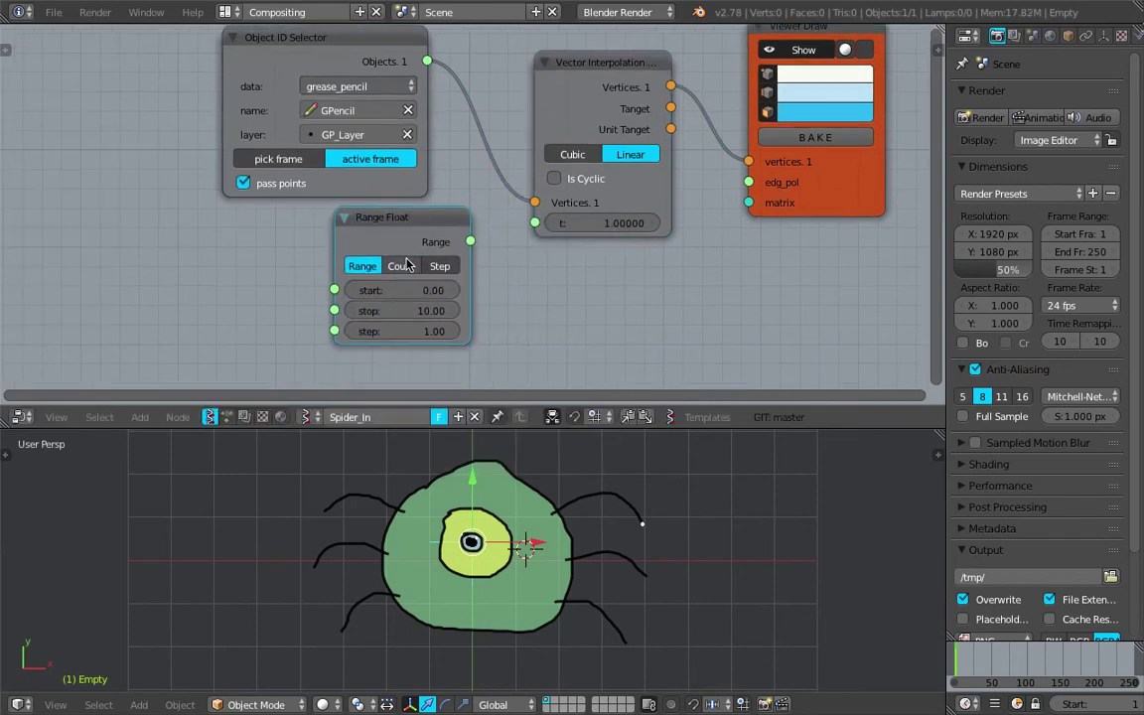
Set the Range Float node to Count mode with stop 1.00 and connect its Range output to Vector Interpolation's t input.
{"action": "left_click", "coordinate": [399, 266]}
{"action": "left_click", "coordinate": [442, 312]}
{"action": "type", "text": "1"}
{"action": "key", "text": "Return"}
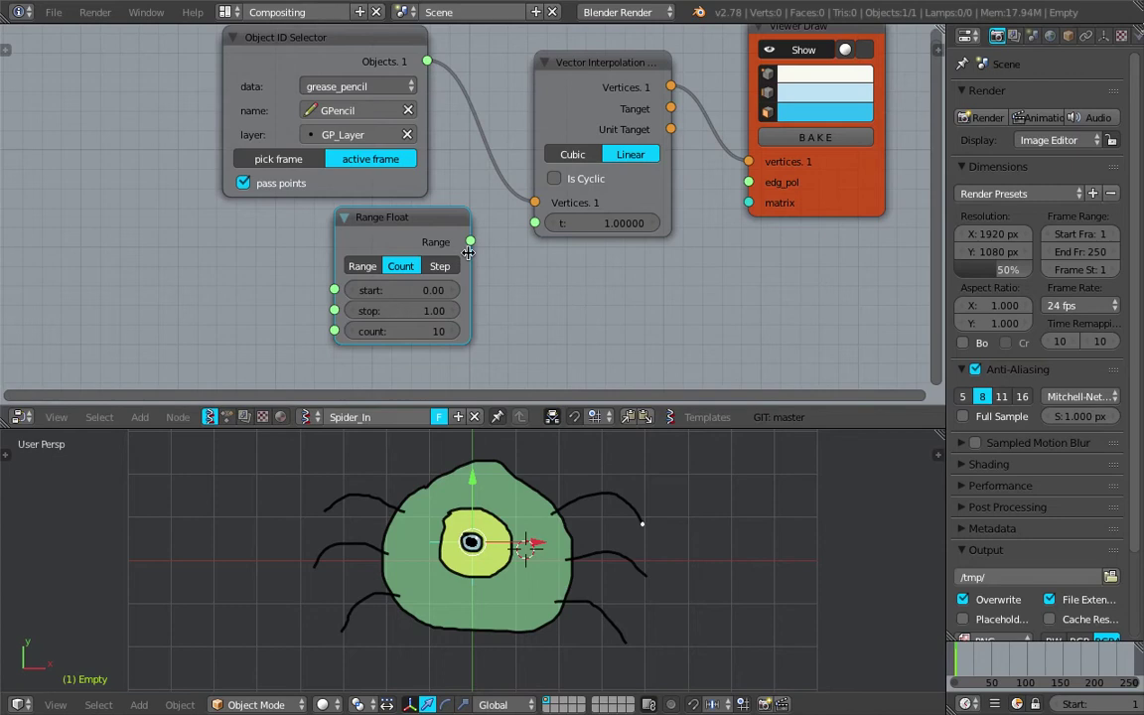
{"action": "left_click_drag", "start_coordinate": [471, 243], "coordinate": [538, 225]}
Move the Object ID Selector farther from the Vector Interpolation node and save over the existing file.
{"action": "key", "text": "ctrl+s"}
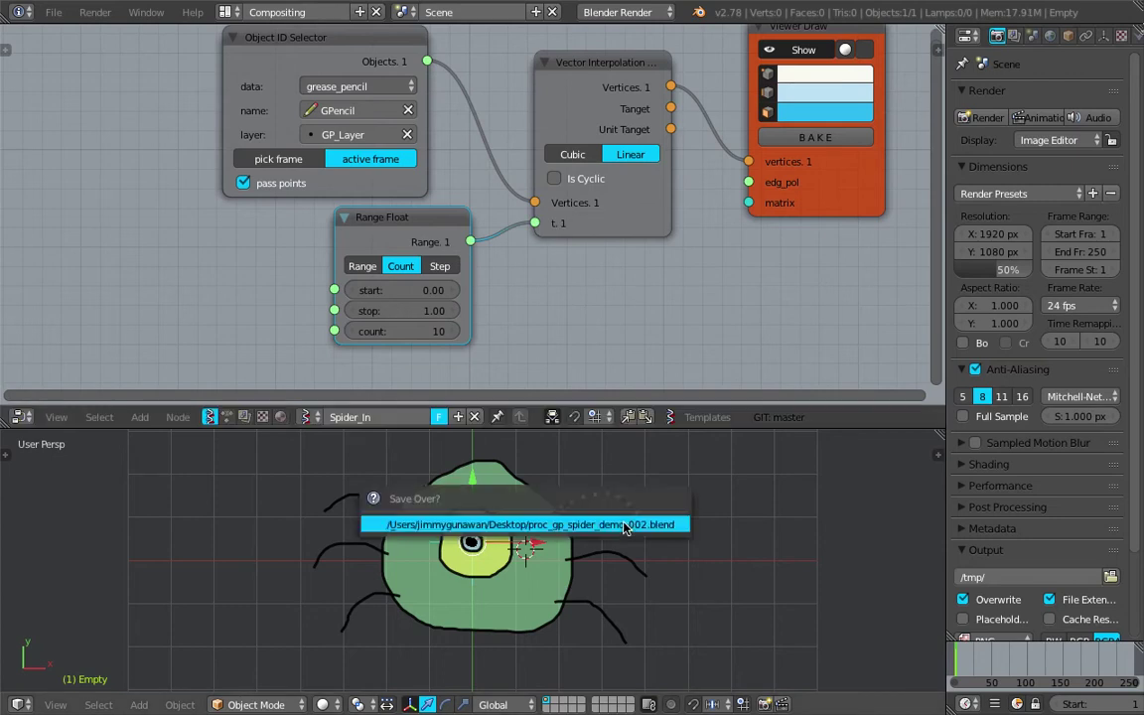
{"action": "key", "text": "Return"}
{"action": "left_click_drag", "start_coordinate": [335, 49], "coordinate": [187, 69]}
{"action": "key", "text": "ctrl+s"}
{"action": "key", "text": "Return"}
{"action": "scroll", "coordinate": [577, 210], "scroll_direction": "down", "scroll_amount": 1}
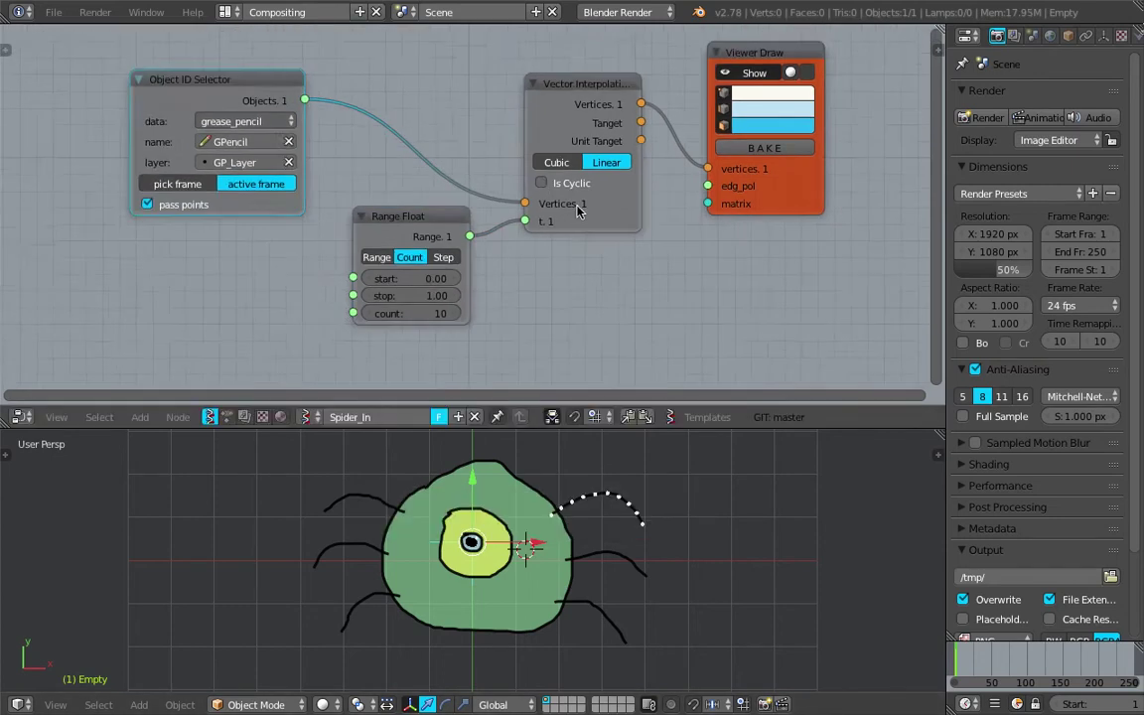
Adjust the Range Float node's position and move the Viewer Draw node farther from the Vector Interpolation node.
{"action": "middle_click_drag", "start_coordinate": [577, 208], "coordinate": [470, 189]}
{"action": "left_click", "coordinate": [429, 169]}
{"action": "left_click_drag", "start_coordinate": [316, 195], "coordinate": [323, 188]}
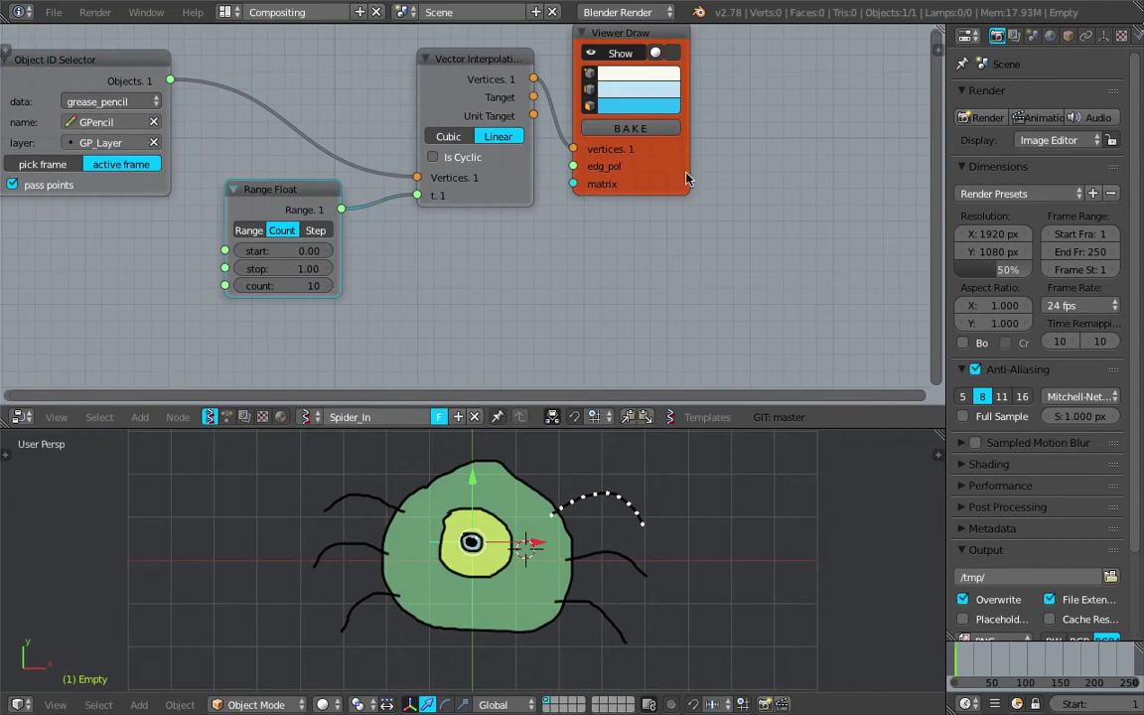
{"action": "left_click_drag", "start_coordinate": [618, 159], "coordinate": [698, 162]}
Insert a UV Connection node between Vector Interpolation and Viewer Draw, and set its output to Edges.
{"action": "scroll", "coordinate": [497, 120], "scroll_direction": "up", "scroll_amount": 2}
{"action": "key", "text": "shift+a"}
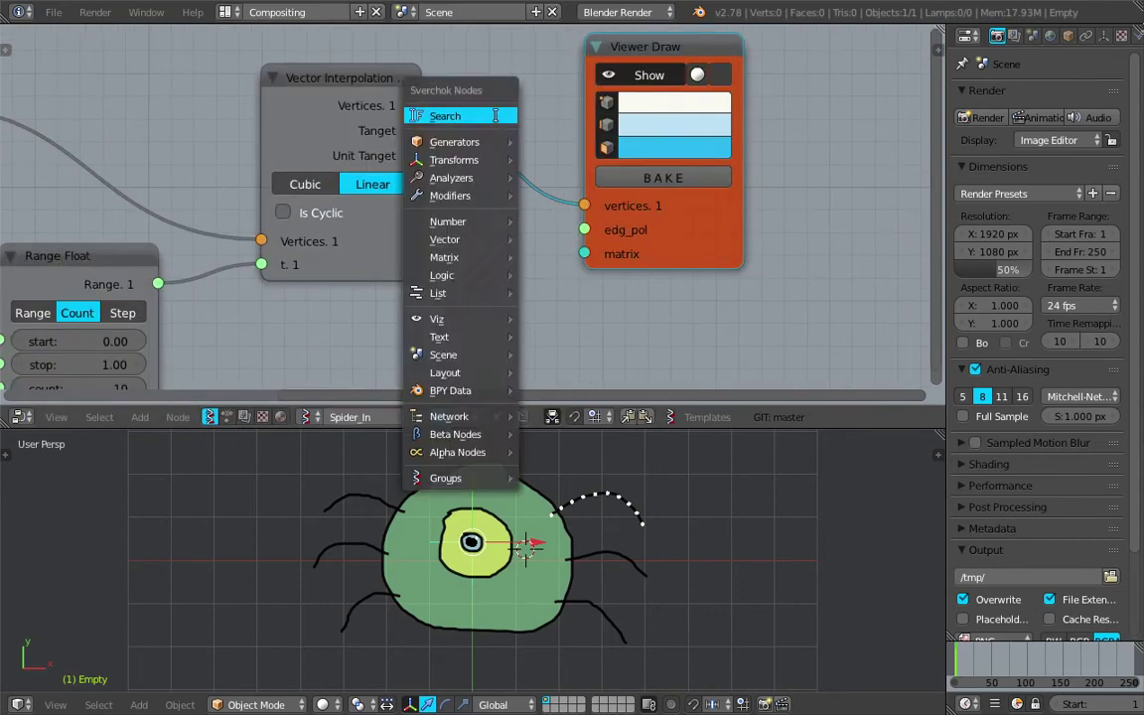
{"action": "left_click", "coordinate": [494, 115]}
{"action": "type", "text": "uv"}
{"action": "key", "text": "Return"}
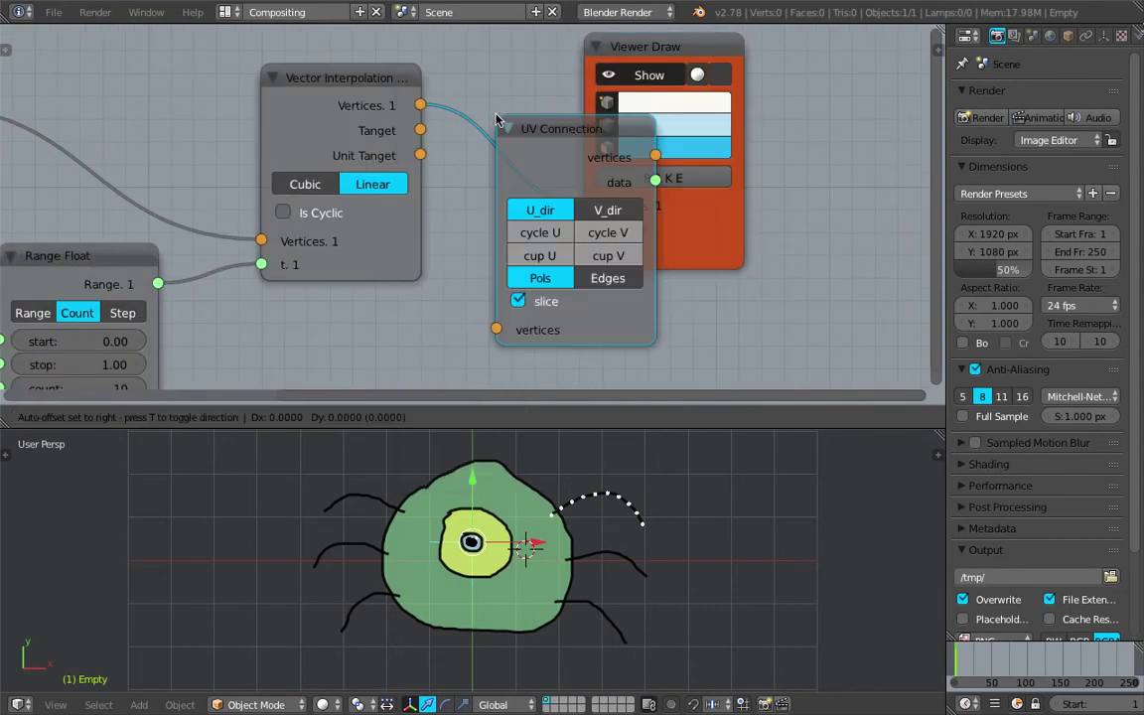
{"action": "left_click", "coordinate": [608, 238]}
{"action": "left_click", "coordinate": [620, 244]}
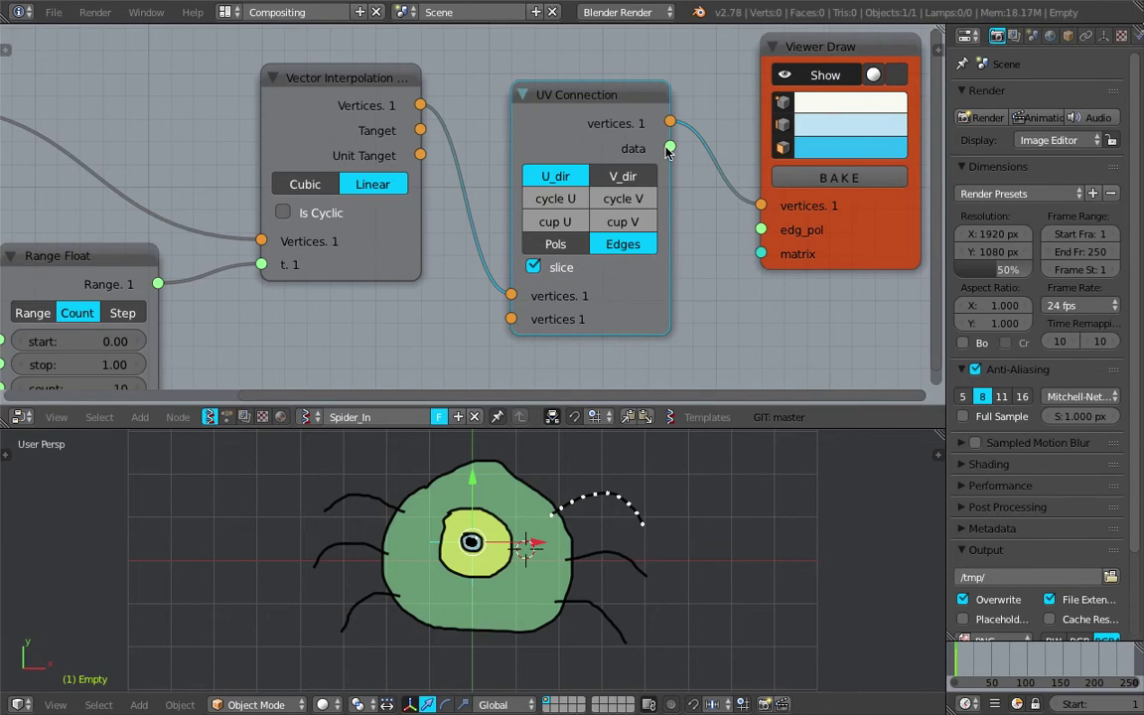
Connect UV Connection's data output to Viewer Draw's edg_pol input and move Viewer Draw farther away from it.
{"action": "left_click_drag", "start_coordinate": [670, 147], "coordinate": [760, 230]}
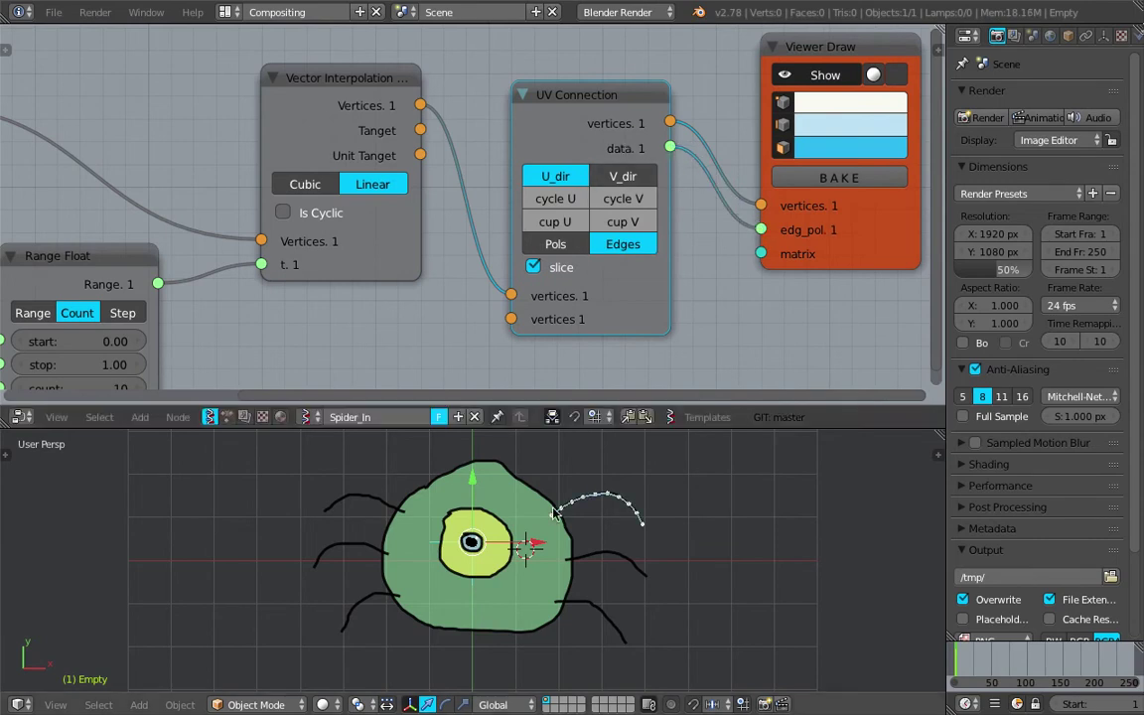
{"action": "scroll", "coordinate": [636, 516], "scroll_direction": "up", "scroll_amount": 3}
{"action": "middle_click_drag", "start_coordinate": [677, 462], "coordinate": [611, 513], "text": "shift"}
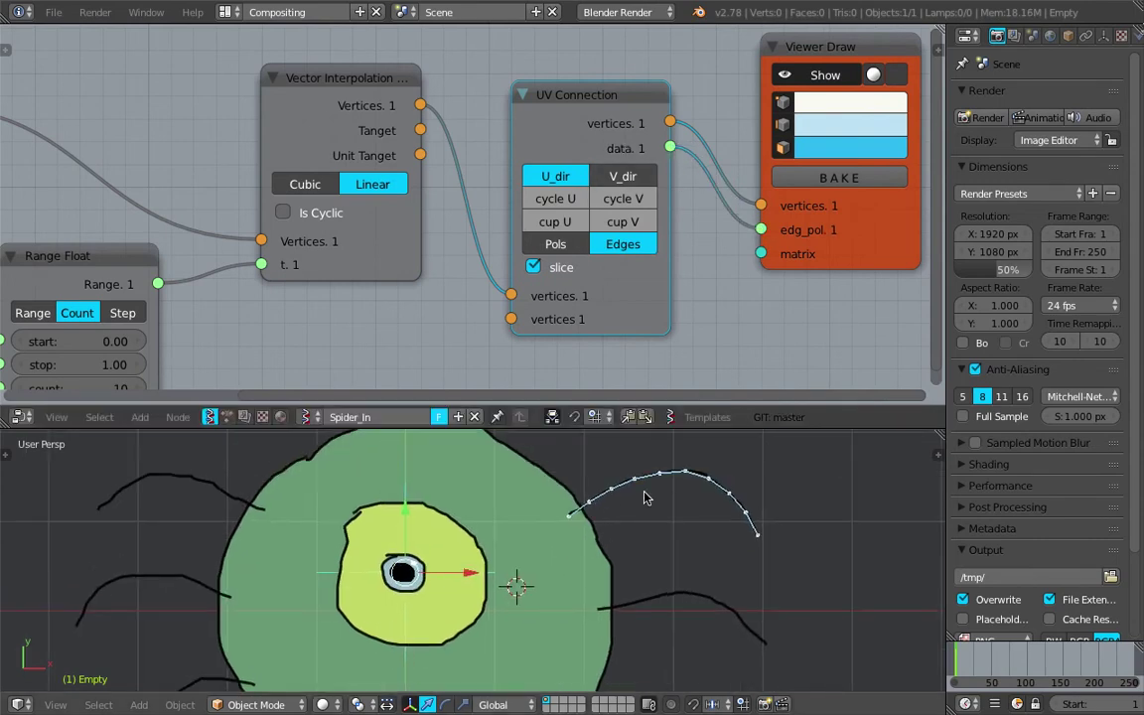
{"action": "scroll", "coordinate": [541, 282], "scroll_direction": "down", "scroll_amount": 2}
{"action": "left_click_drag", "start_coordinate": [670, 227], "coordinate": [743, 170]}
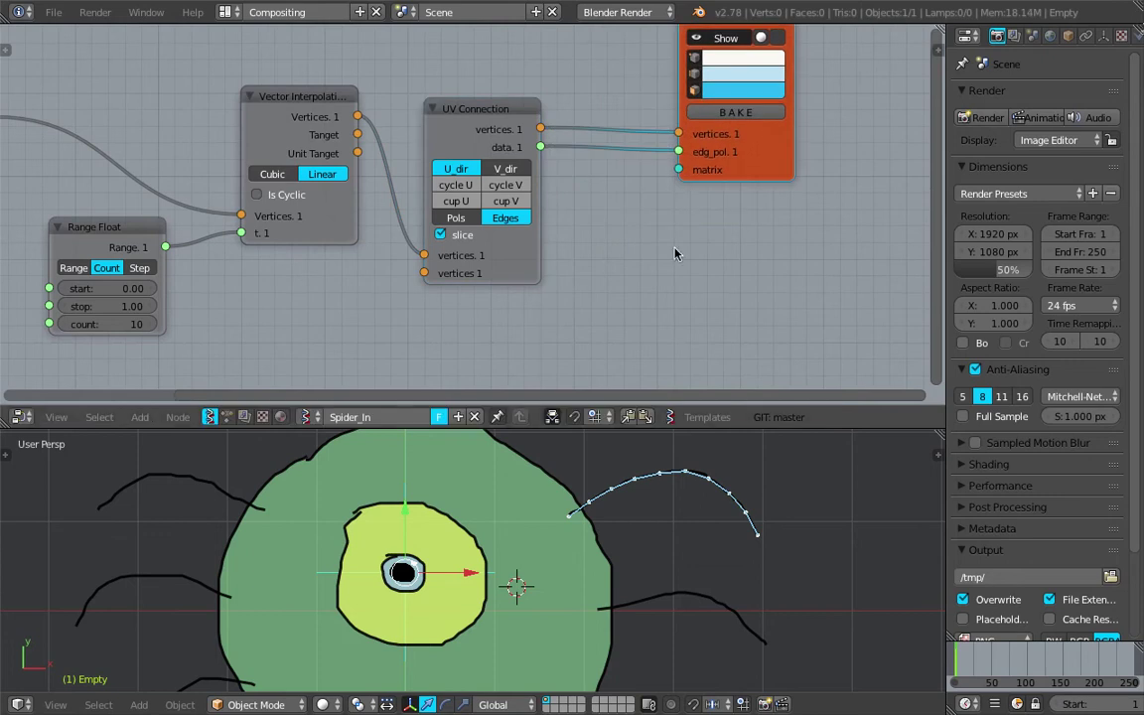
Search the Sverchok nodes for "polyl" and add a Polyline Viewer MK1 node below Viewer Draw.
{"action": "key", "text": "shift+a"}
{"action": "left_click", "coordinate": [695, 246]}
{"action": "type", "text": "pol"}
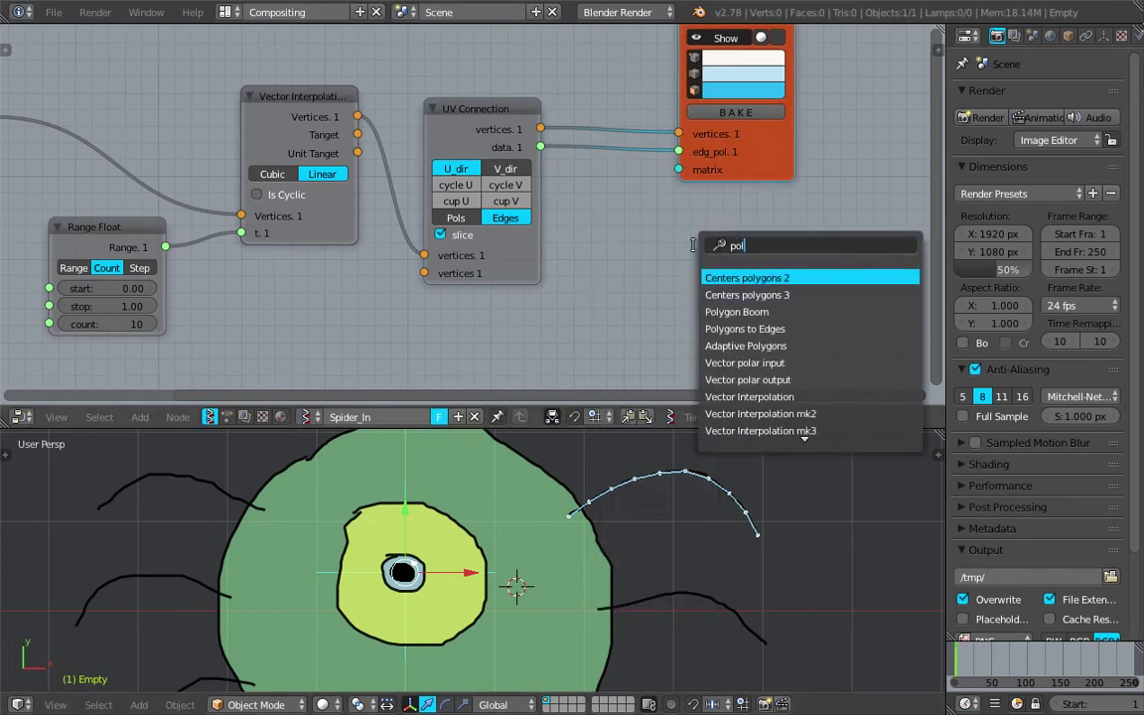
{"action": "type", "text": "yl"}
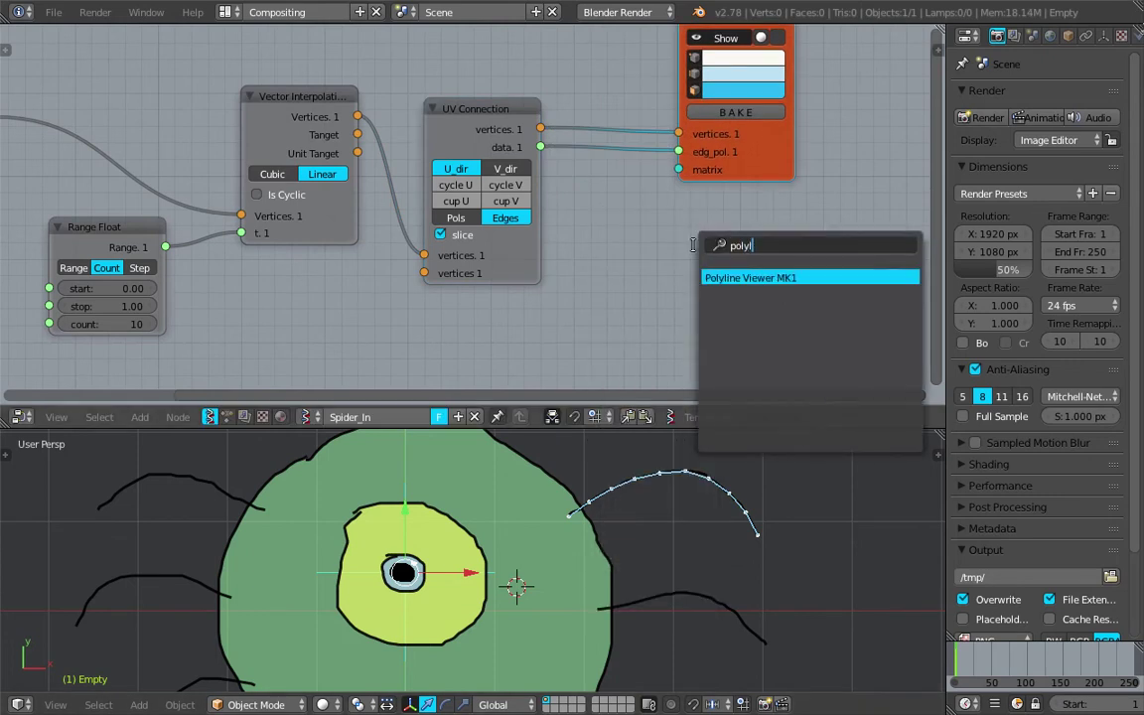
{"action": "key", "text": "Return"}
{"action": "left_click", "coordinate": [630, 208]}
Search the Sverchok nodes for "skin" and add a Skin Mesher mk1b node beside the Polyline Viewer.
{"action": "middle_click_drag", "start_coordinate": [817, 240], "coordinate": [758, 210]}
{"action": "key", "text": "shift+a"}
{"action": "left_click", "coordinate": [768, 210]}
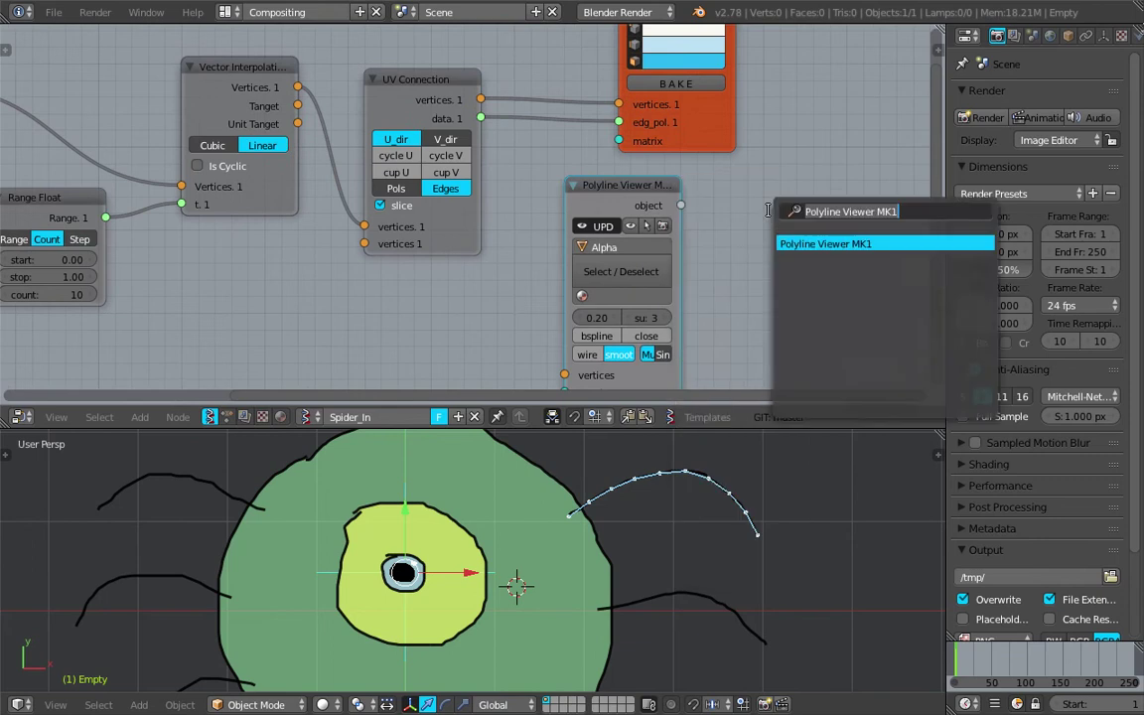
{"action": "type", "text": "skin"}
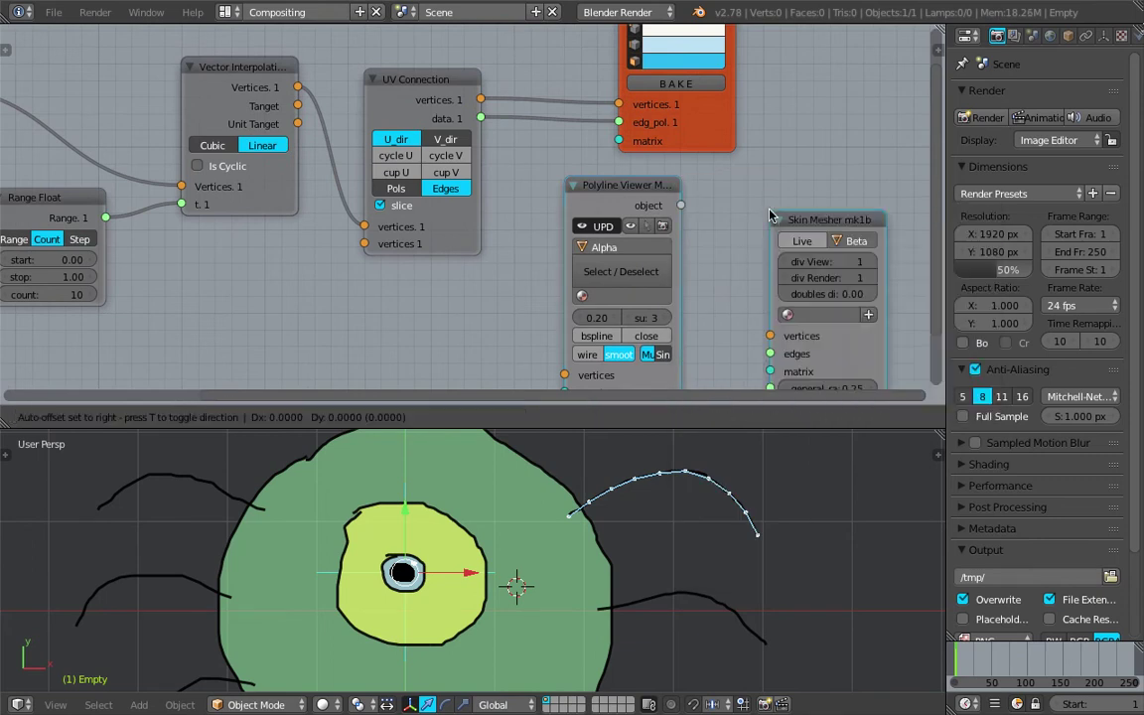
{"action": "left_click_drag", "start_coordinate": [769, 214], "coordinate": [685, 97]}
{"action": "scroll", "coordinate": [690, 186], "scroll_direction": "down", "scroll_amount": 1}
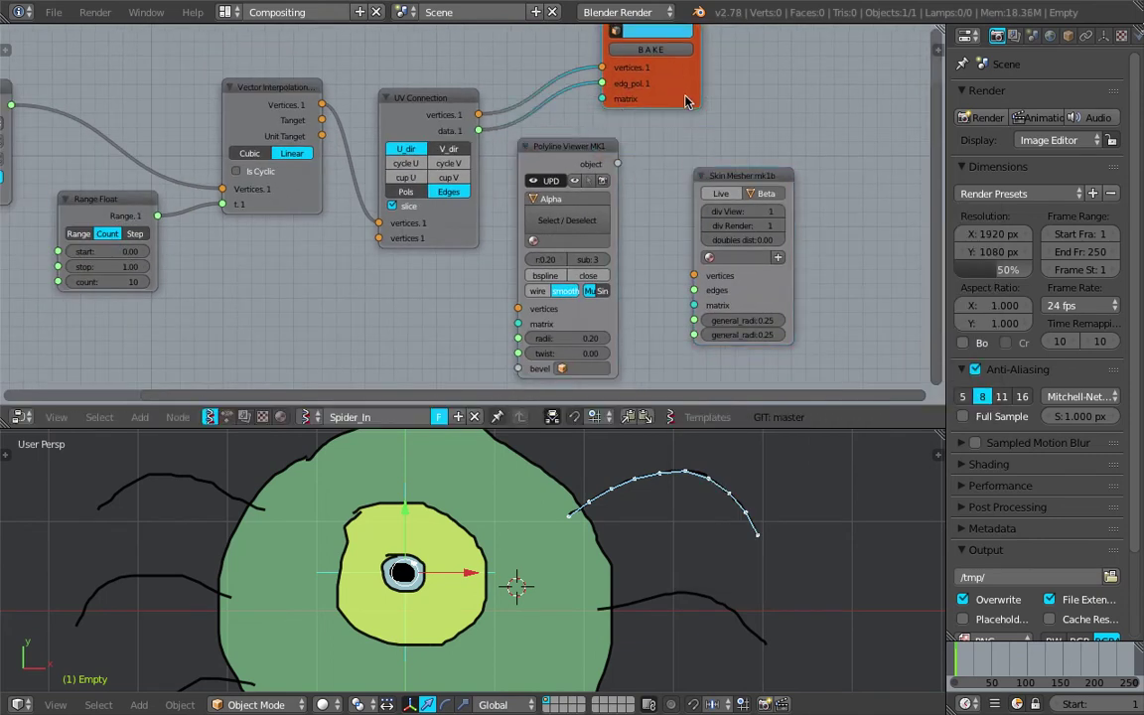
{"action": "middle_click_drag", "start_coordinate": [660, 197], "coordinate": [654, 199]}
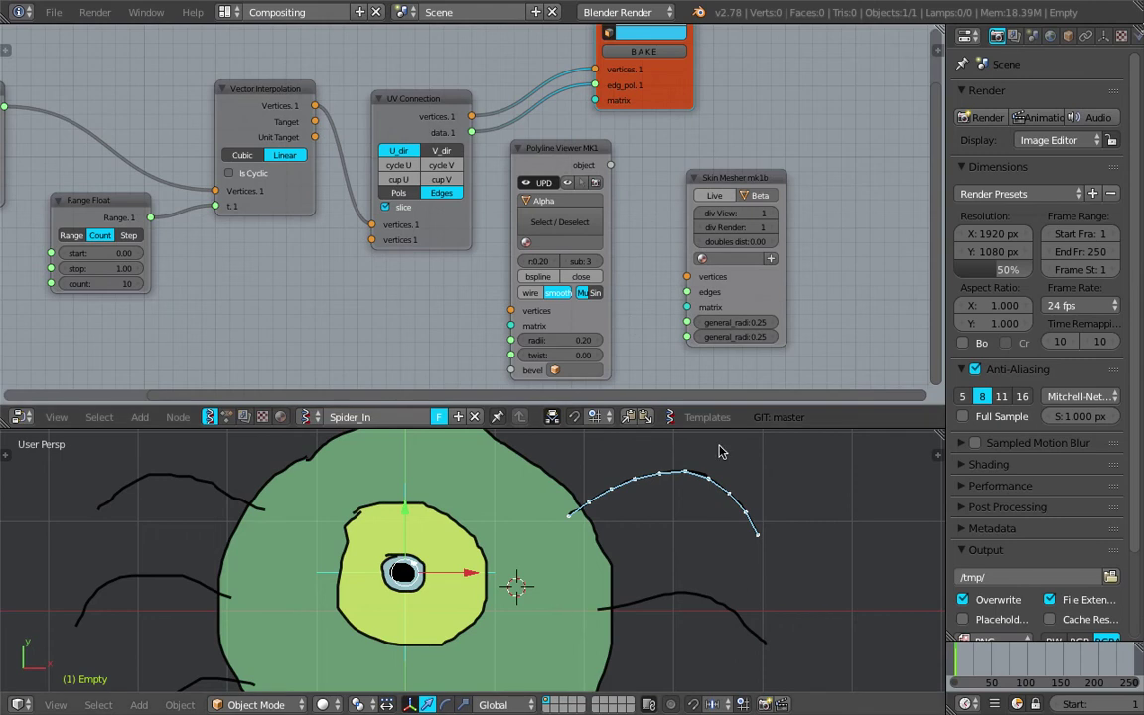
Connect UV Connection's vertices and data outputs to Skin Mesher's vertices and edges inputs, and enable the mesher's Live option.
{"action": "scroll", "coordinate": [561, 163], "scroll_direction": "up", "scroll_amount": 1}
{"action": "middle_click_drag", "start_coordinate": [549, 161], "coordinate": [504, 141]}
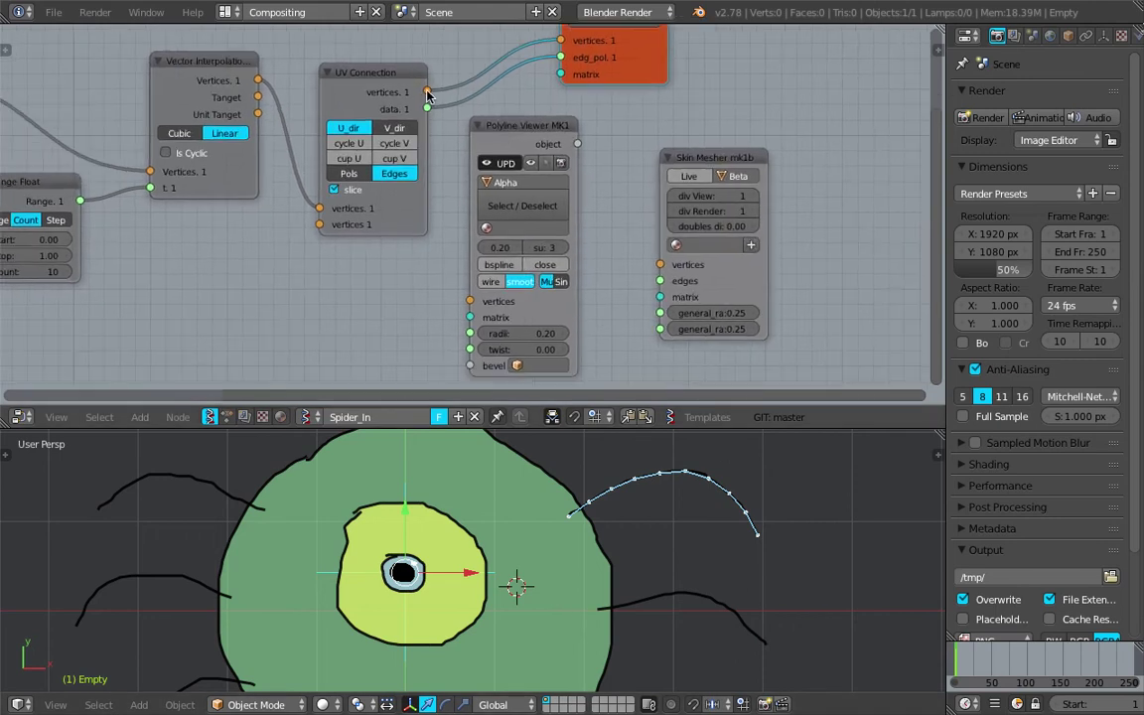
{"action": "left_click_drag", "start_coordinate": [429, 93], "coordinate": [661, 265]}
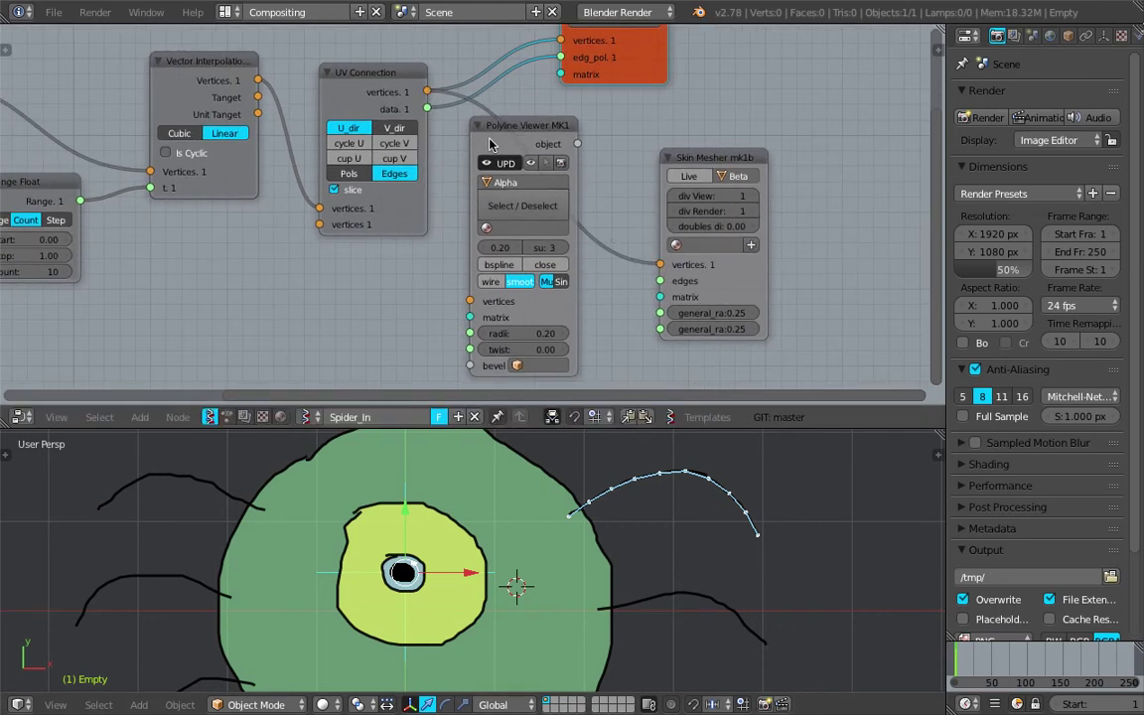
{"action": "left_click_drag", "start_coordinate": [425, 109], "coordinate": [679, 282]}
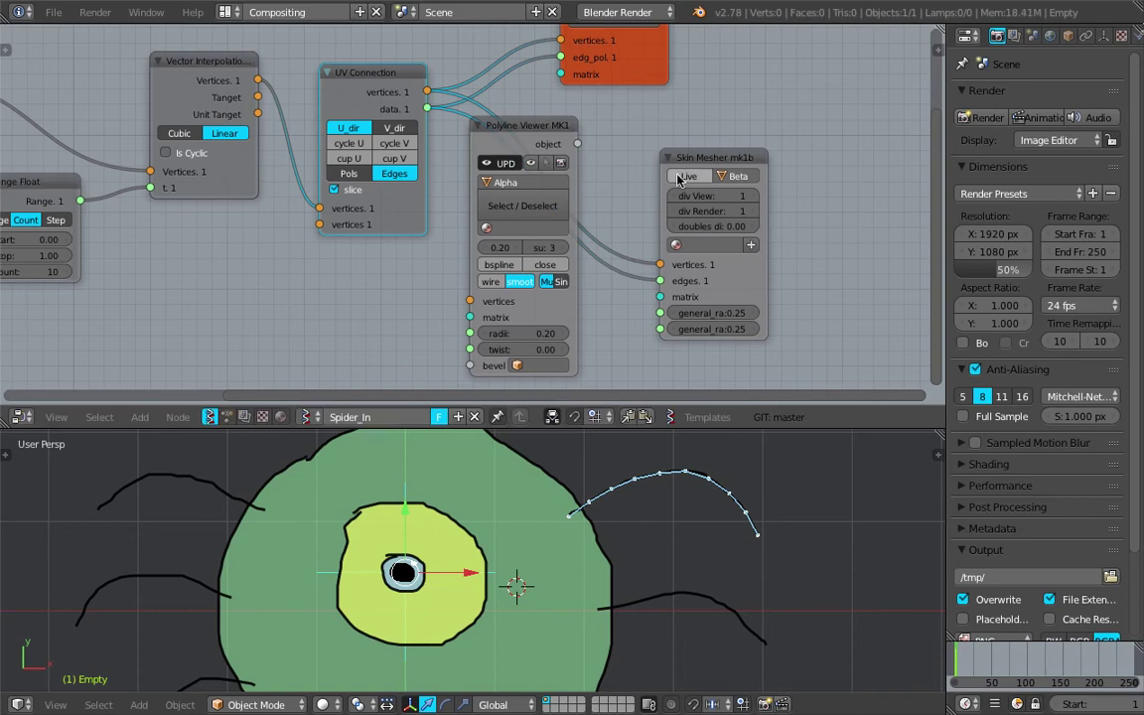
{"action": "middle_click_drag", "start_coordinate": [755, 384], "coordinate": [752, 327]}
{"action": "middle_click_drag", "start_coordinate": [647, 378], "coordinate": [646, 354]}
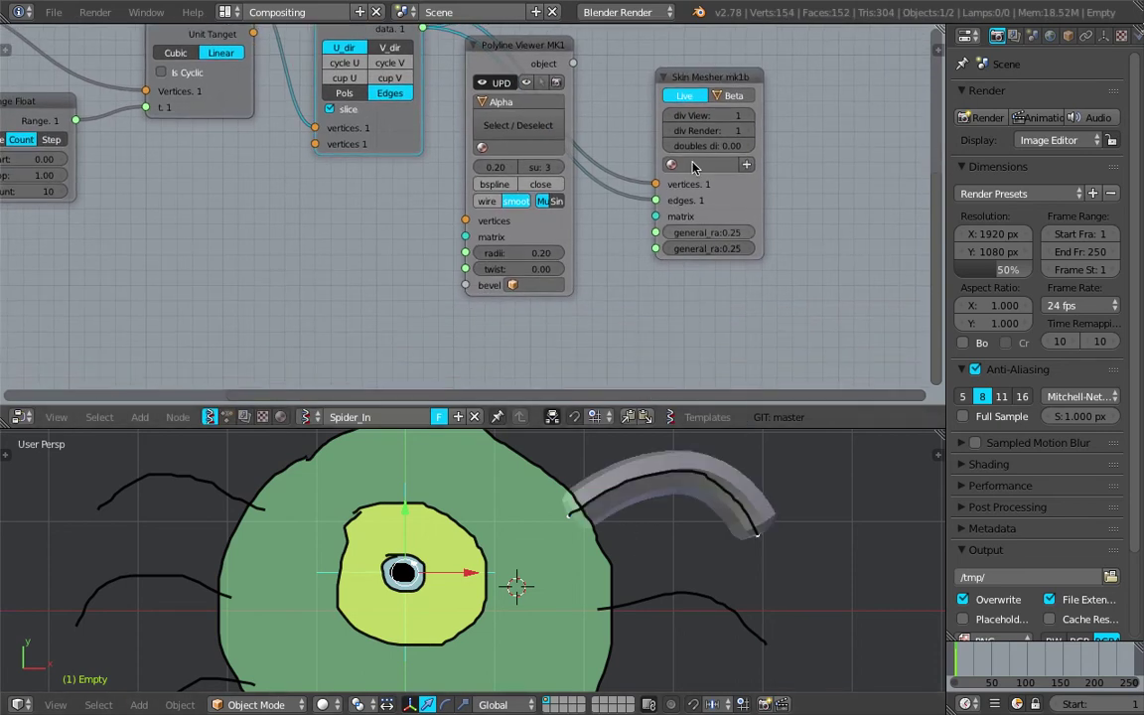
Try the Skin Mesher's view divisions at 0, and set the value back to 1.
{"action": "middle_click_drag", "start_coordinate": [696, 78], "coordinate": [678, 104]}
{"action": "middle_click_drag", "start_coordinate": [688, 225], "coordinate": [690, 210]}
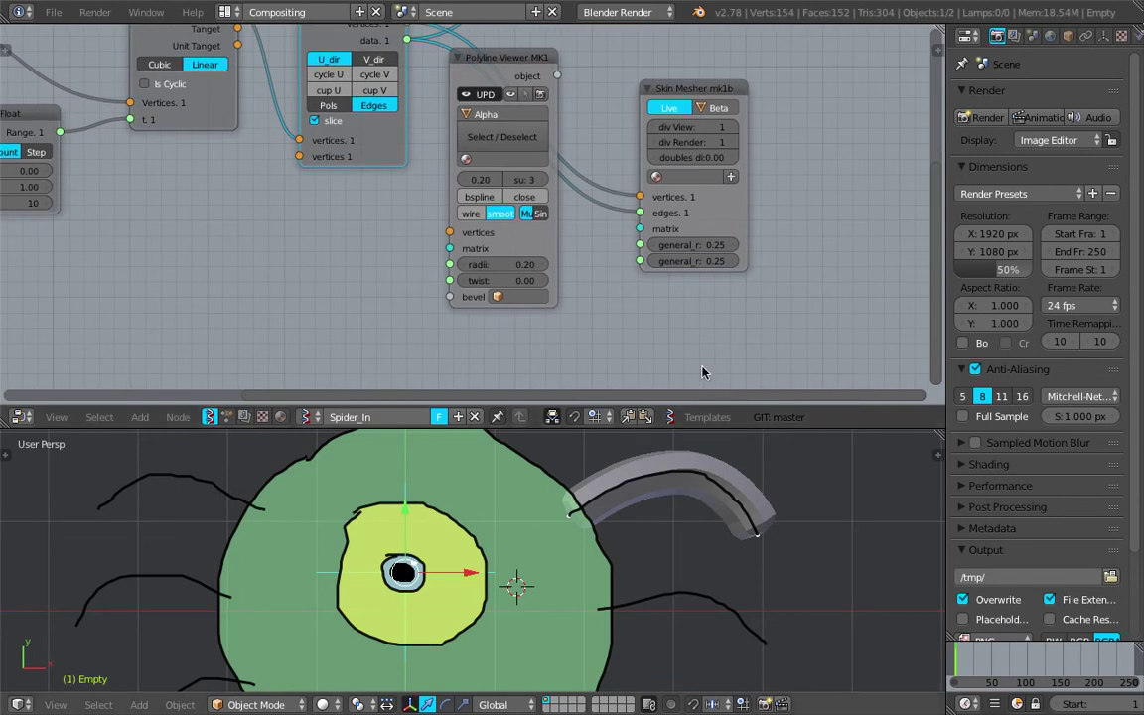
{"action": "middle_click_drag", "start_coordinate": [591, 231], "coordinate": [597, 227]}
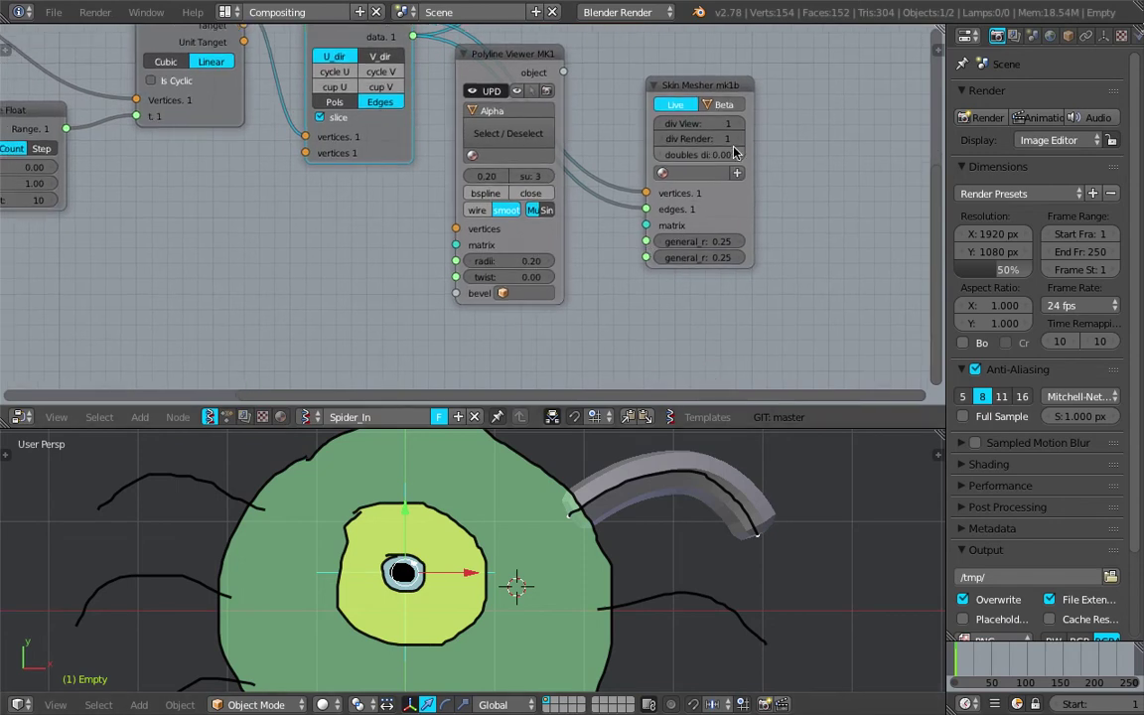
{"action": "left_click", "coordinate": [666, 124]}
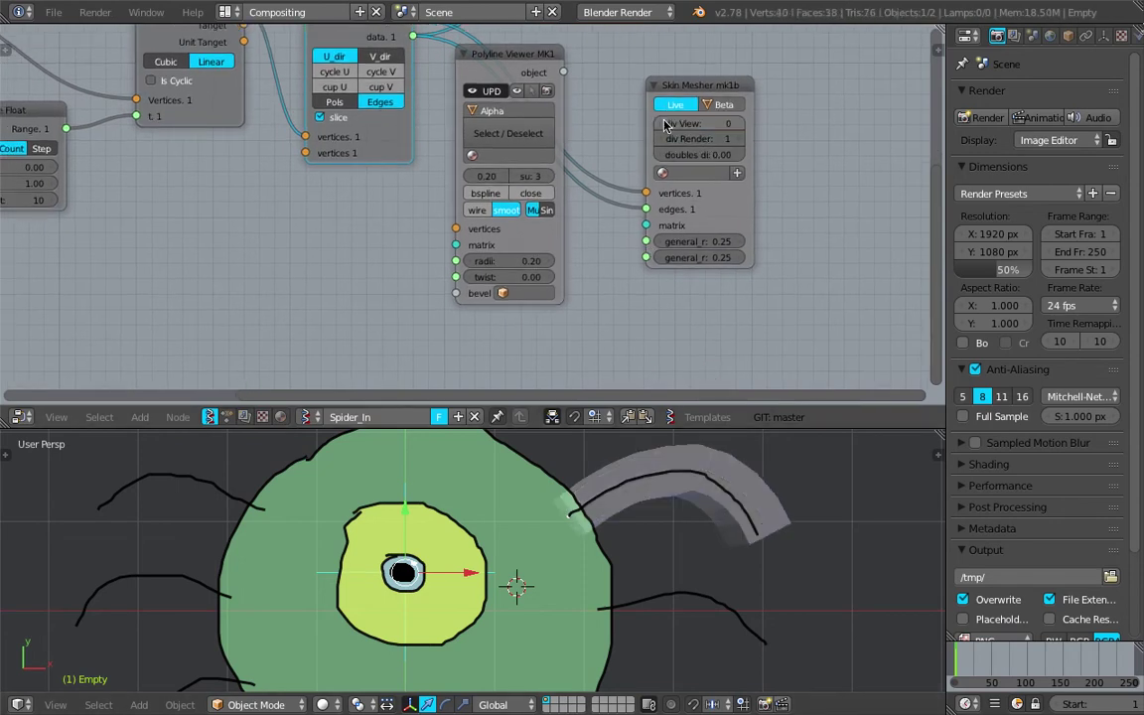
{"action": "left_click", "coordinate": [735, 124]}
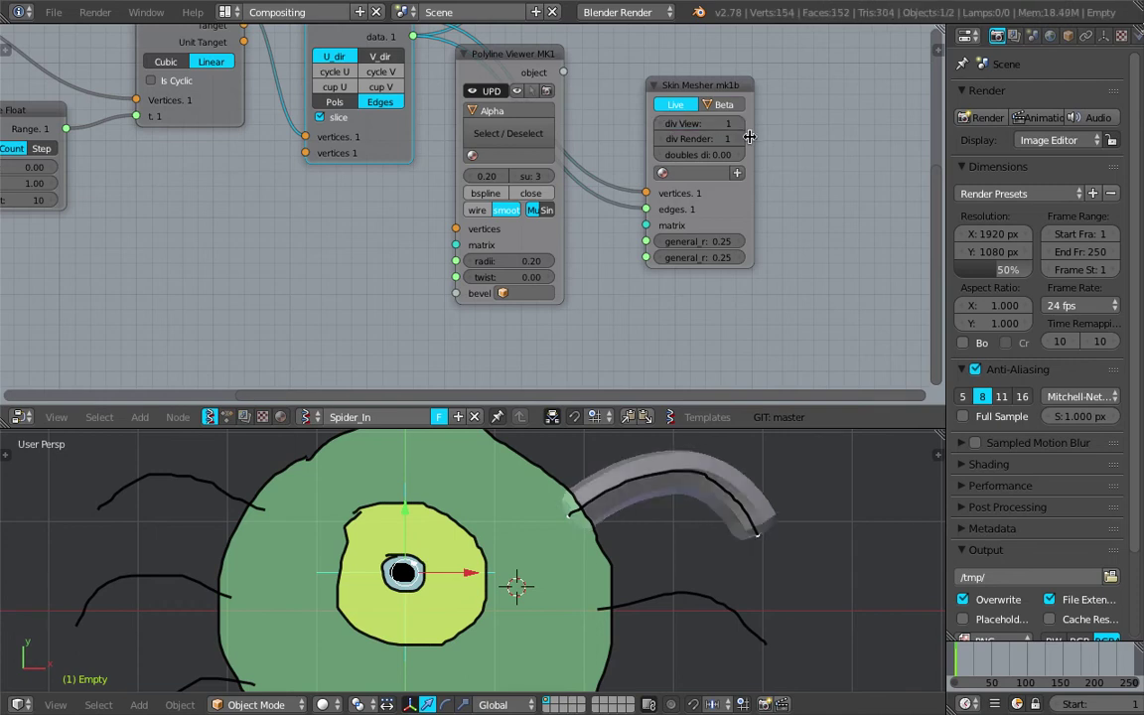
Set the Skin Mesher's general radius to x 0.21 and y 0.16, and move the node away from the Polyline Viewer.
{"action": "left_click_drag", "start_coordinate": [749, 199], "coordinate": [857, 192]}
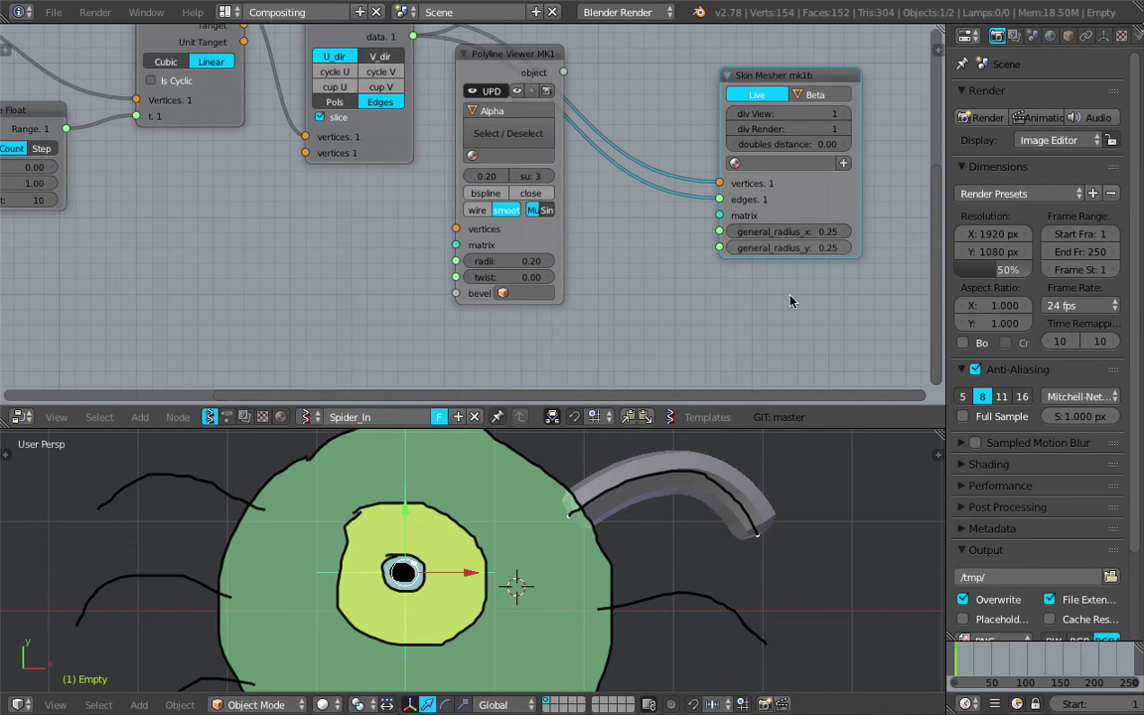
{"action": "middle_click_drag", "start_coordinate": [744, 532], "coordinate": [695, 442]}
{"action": "left_click_drag", "start_coordinate": [830, 232], "coordinate": [755, 247]}
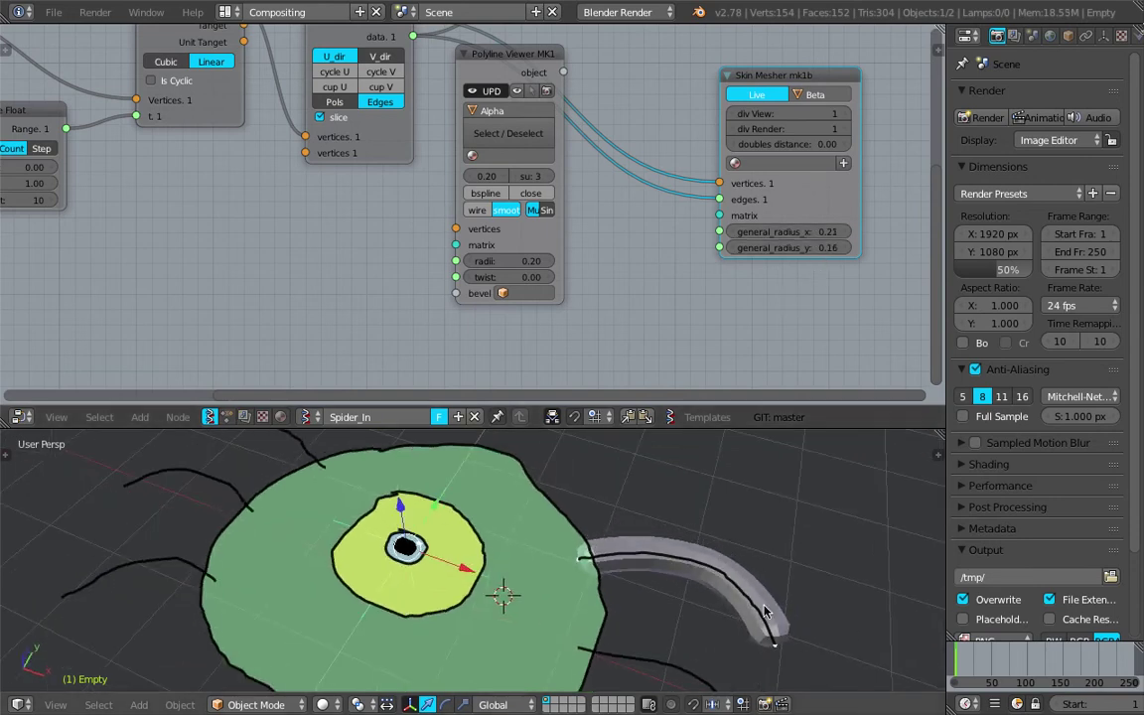
{"action": "left_click_drag", "start_coordinate": [817, 202], "coordinate": [856, 182]}
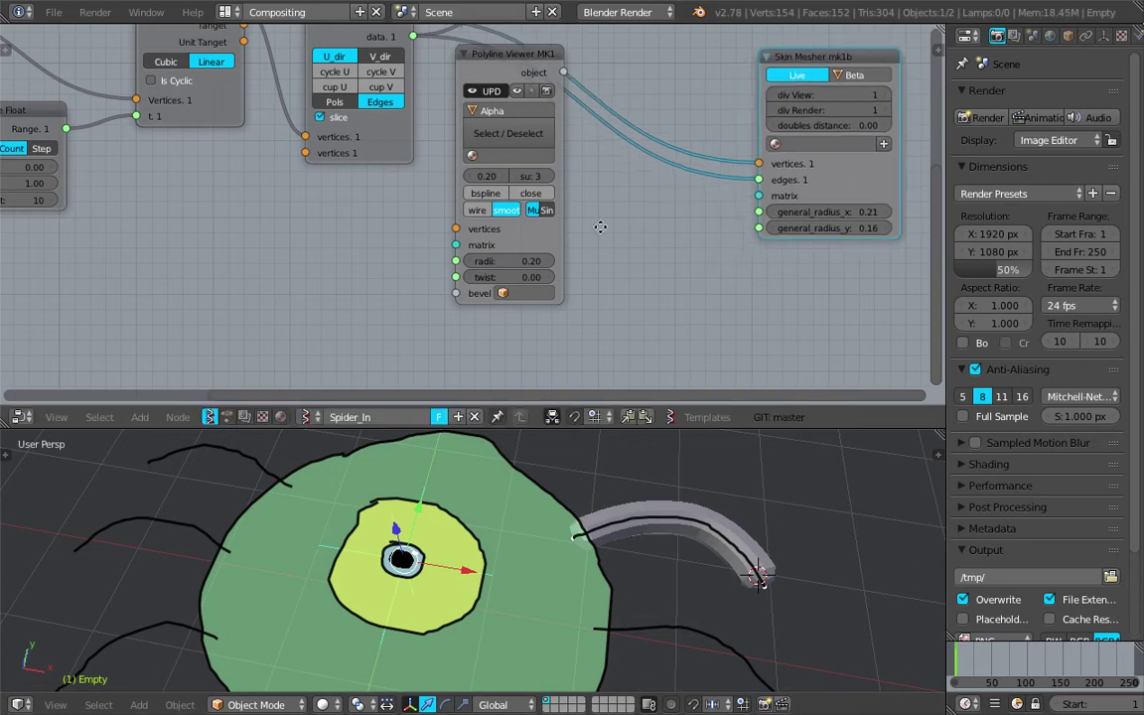
Search the Sverchok nodes for "range", add a Range Float node beside the Polyline Viewer, and move the Skin Mesher farther from it.
{"action": "middle_click_drag", "start_coordinate": [663, 242], "coordinate": [635, 241]}
{"action": "key", "text": "shift+a"}
{"action": "left_click", "coordinate": [634, 238]}
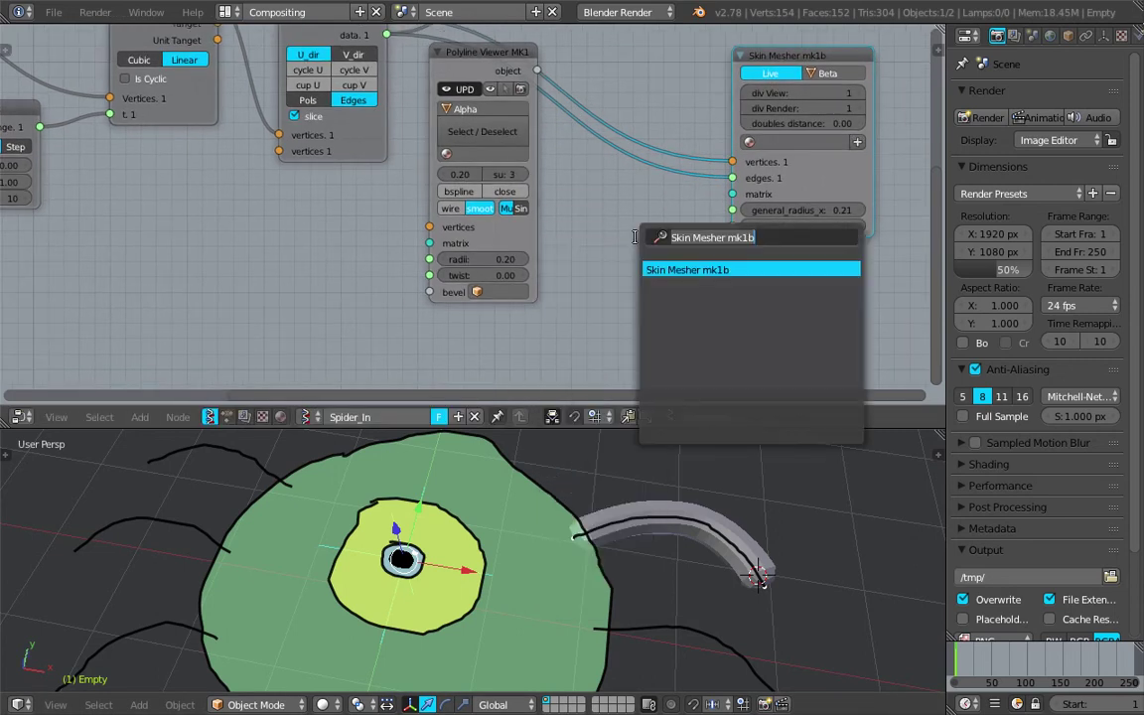
{"action": "type", "text": "ran"}
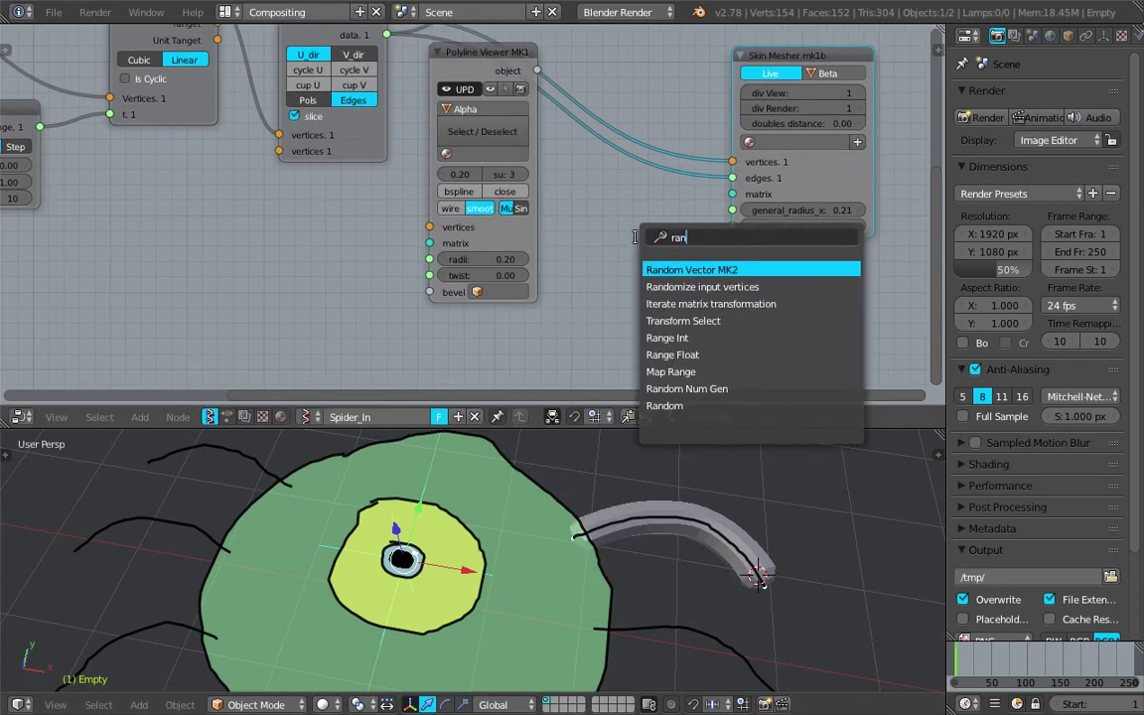
{"action": "type", "text": "ge"}
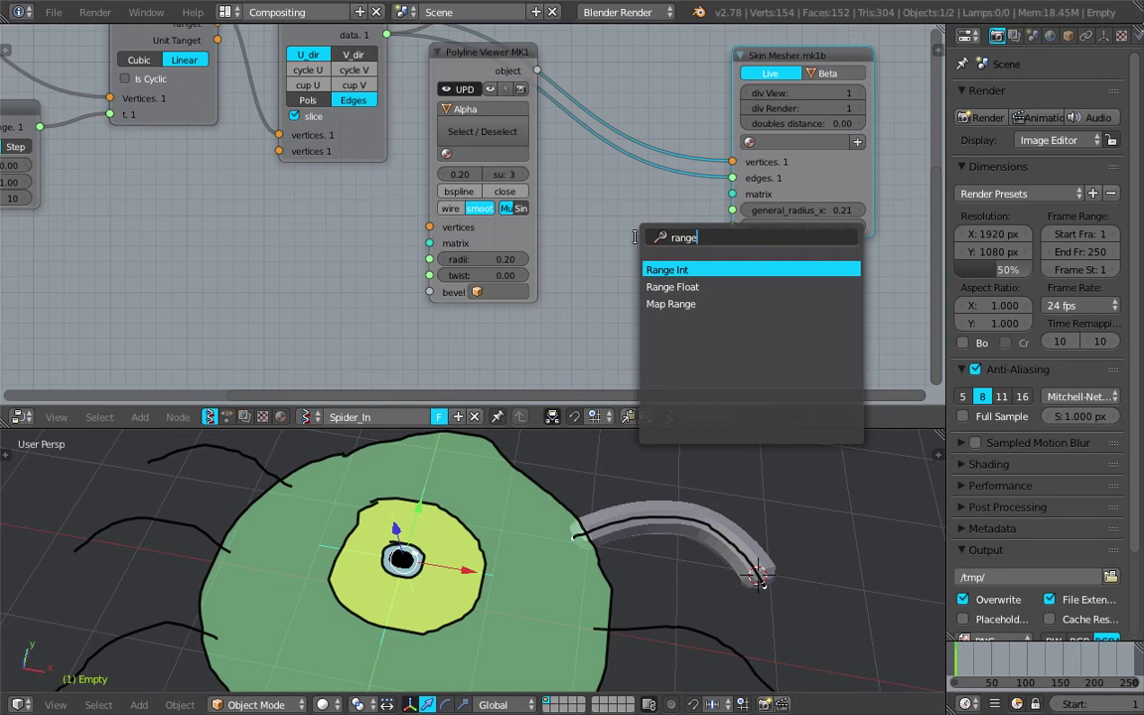
{"action": "key", "text": "Down"}
{"action": "key", "text": "Return"}
{"action": "left_click", "coordinate": [597, 221]}
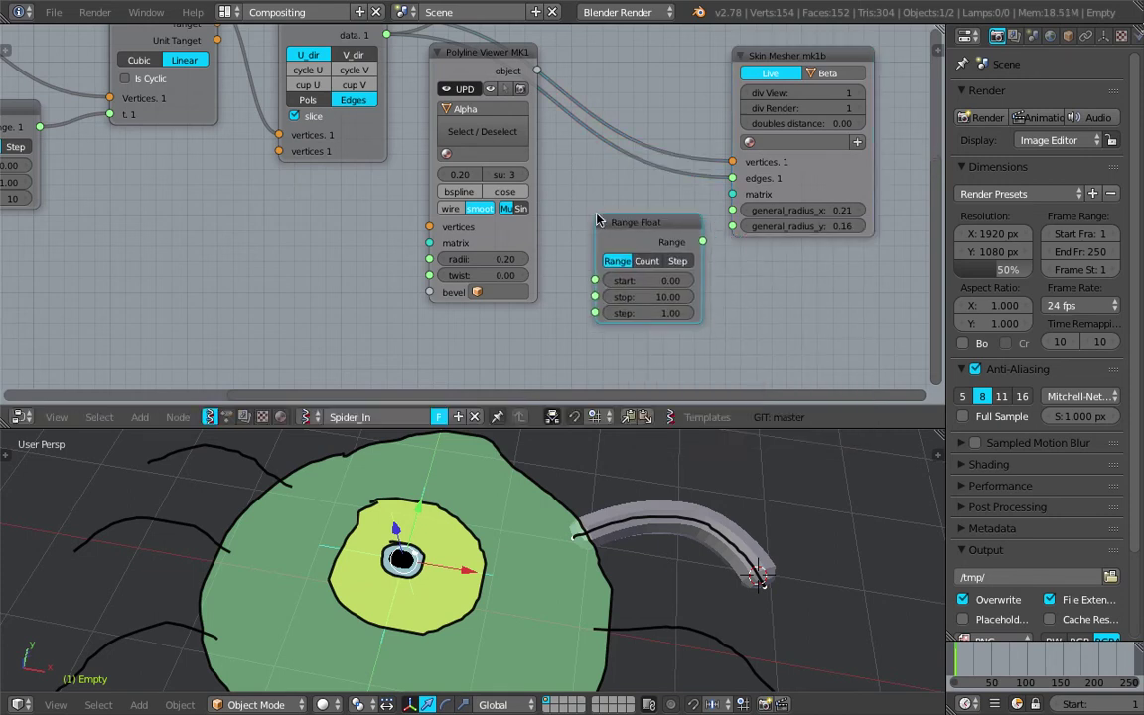
{"action": "left_click_drag", "start_coordinate": [780, 62], "coordinate": [824, 59]}
{"action": "middle_click_drag", "start_coordinate": [742, 221], "coordinate": [700, 189]}
{"action": "scroll", "coordinate": [569, 214], "scroll_direction": "up", "scroll_amount": 3}
{"action": "middle_click_drag", "start_coordinate": [628, 218], "coordinate": [518, 213]}
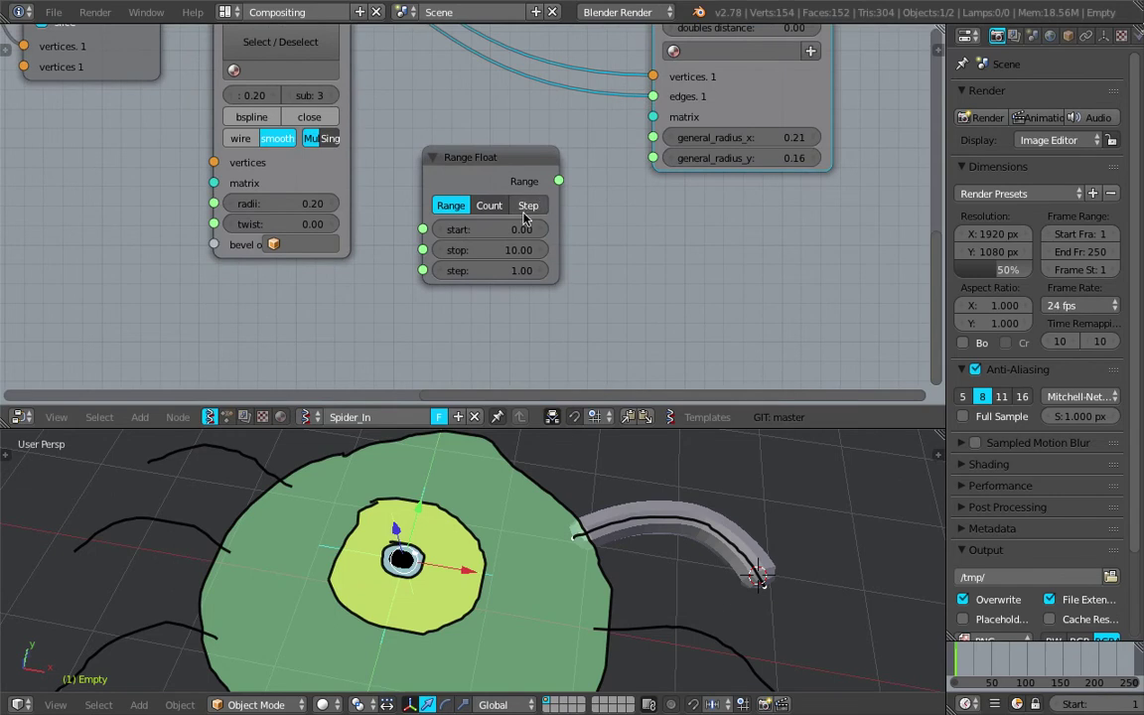
Set the new Range Float to start 2 and stop 1 in Count mode, and connect its output to both Skin Mesher radius inputs.
{"action": "double_click", "coordinate": [513, 229]}
{"action": "type", "text": "2"}
{"action": "key", "text": "Tab"}
{"action": "type", "text": "1"}
{"action": "key", "text": "Return"}
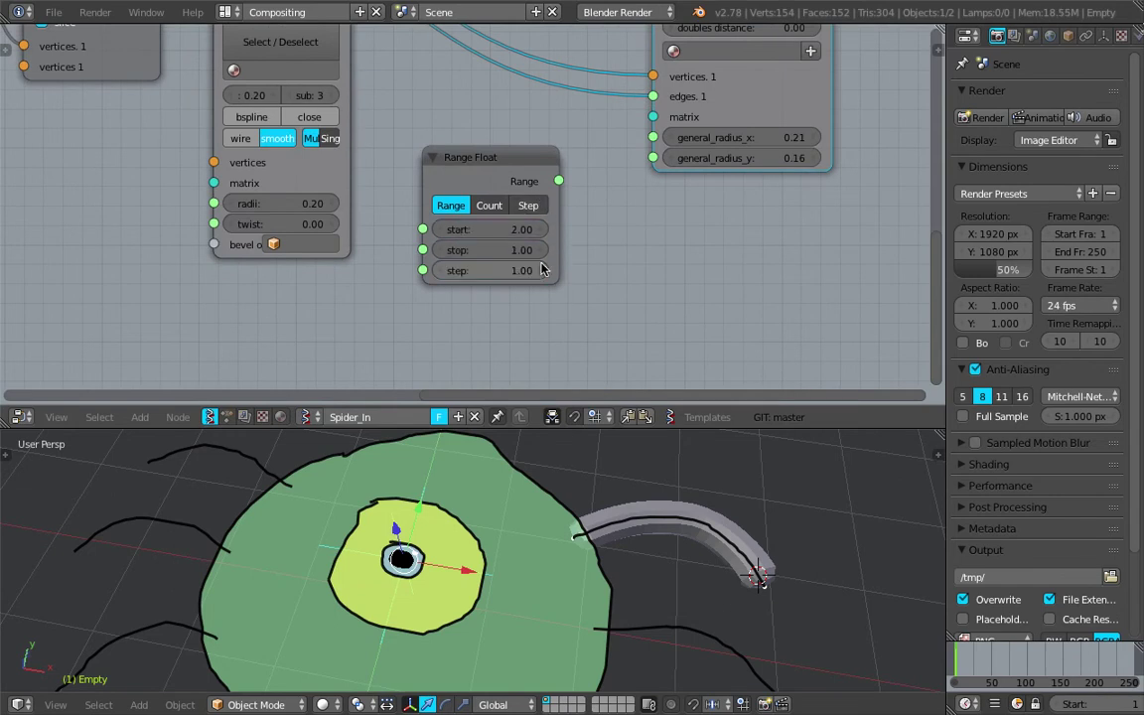
{"action": "double_click", "coordinate": [514, 269]}
{"action": "key", "text": "Return"}
{"action": "left_click", "coordinate": [489, 205]}
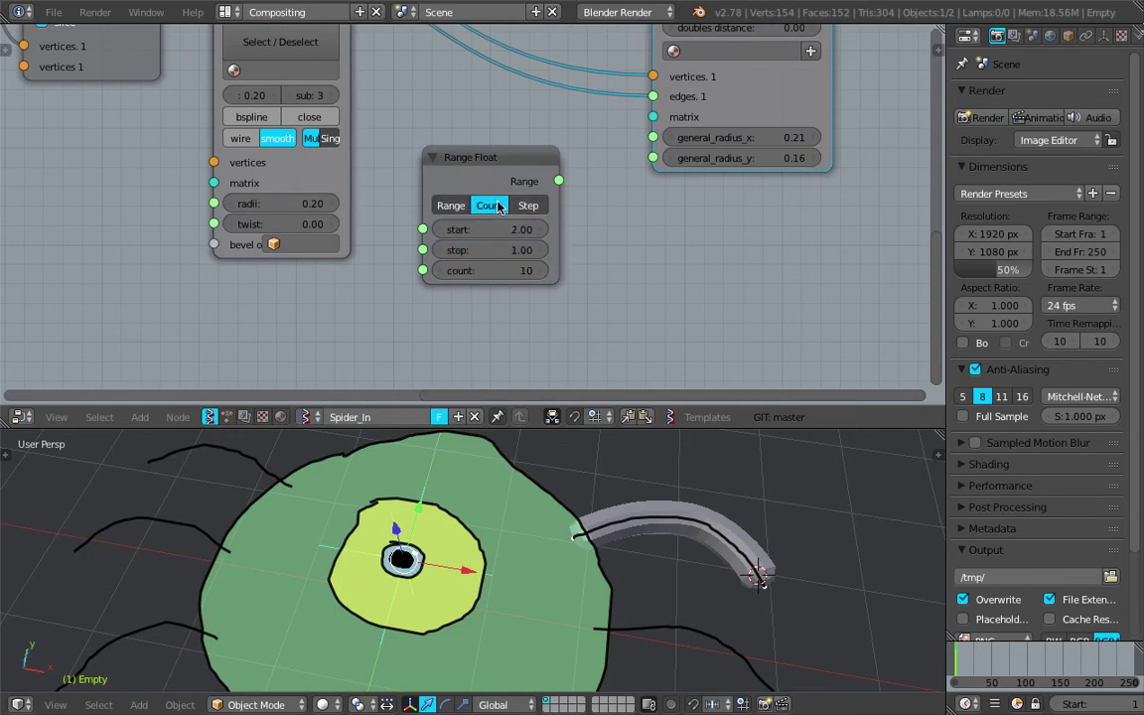
{"action": "left_click_drag", "start_coordinate": [560, 181], "coordinate": [653, 158]}
{"action": "middle_click_drag", "start_coordinate": [707, 507], "coordinate": [700, 526]}
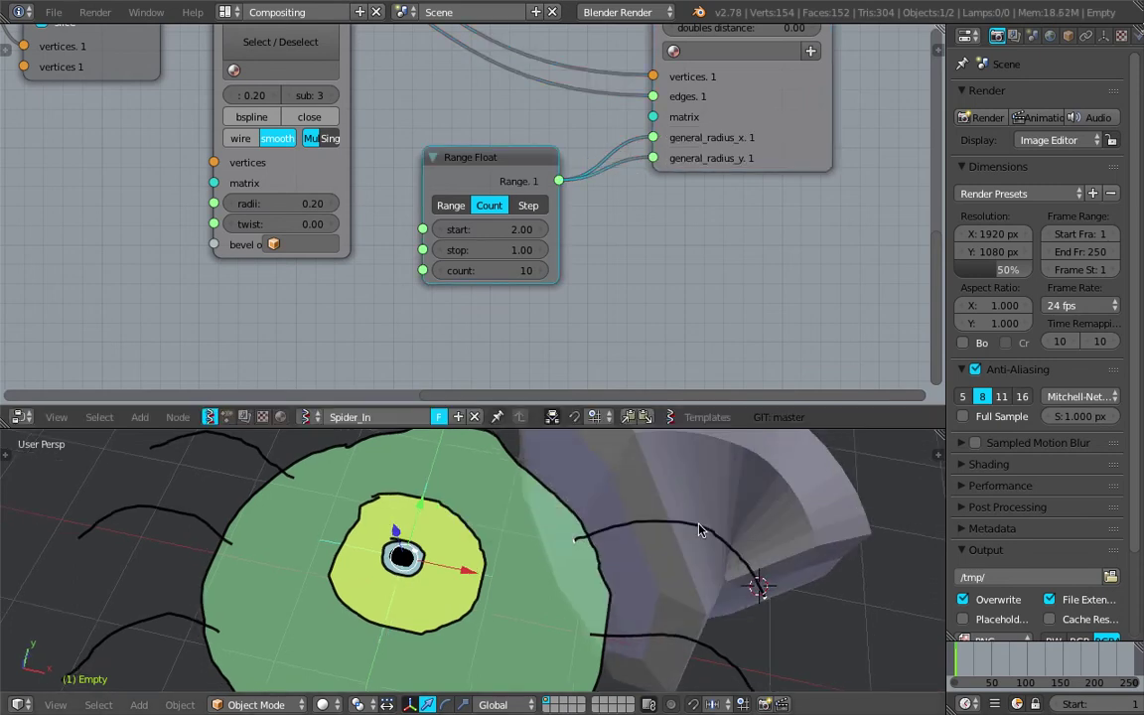
Set the radius Range Float's start to 0.17 and stop to 0.04 so the leg mesh tapers towards its tip.
{"action": "left_click_drag", "start_coordinate": [487, 229], "coordinate": [400, 250]}
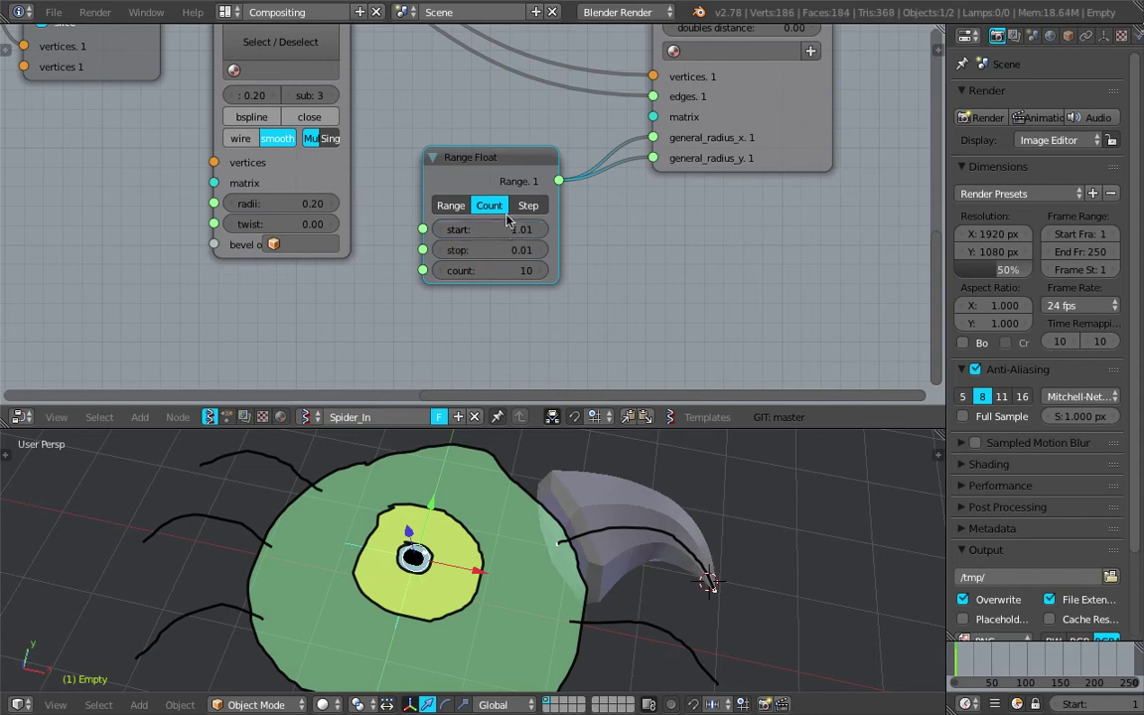
{"action": "left_click_drag", "start_coordinate": [510, 251], "coordinate": [436, 230]}
{"action": "middle_click_drag", "start_coordinate": [668, 586], "coordinate": [585, 503]}
{"action": "scroll", "coordinate": [644, 577], "scroll_direction": "up", "scroll_amount": 1}
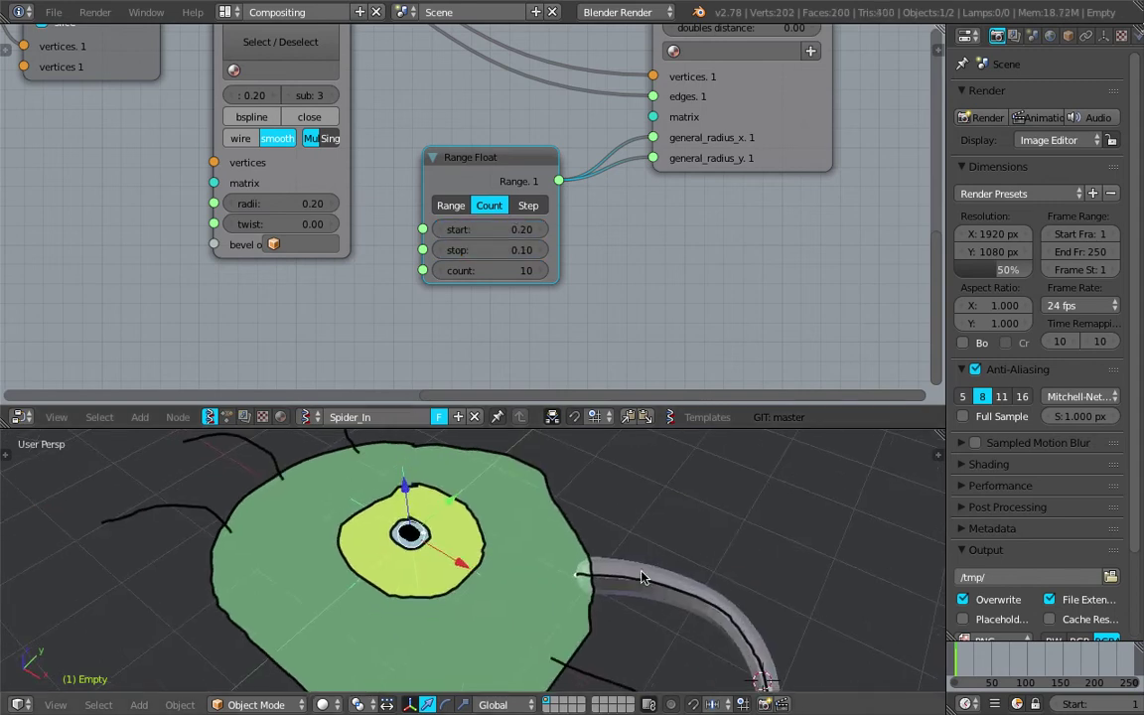
{"action": "middle_click_drag", "start_coordinate": [676, 601], "coordinate": [577, 531], "text": "shift"}
{"action": "mouse_move", "coordinate": [506, 249]}
{"action": "left_mouse_down"}
{"action": "mouse_move", "coordinate": [467, 250]}
{"action": "mouse_move", "coordinate": [505, 229]}
{"action": "left_mouse_up"}
{"action": "scroll", "coordinate": [503, 556], "scroll_direction": "down", "scroll_amount": 3}
{"action": "middle_click_drag", "start_coordinate": [503, 555], "coordinate": [588, 593]}
{"action": "middle_click_drag", "start_coordinate": [453, 504], "coordinate": [562, 549]}
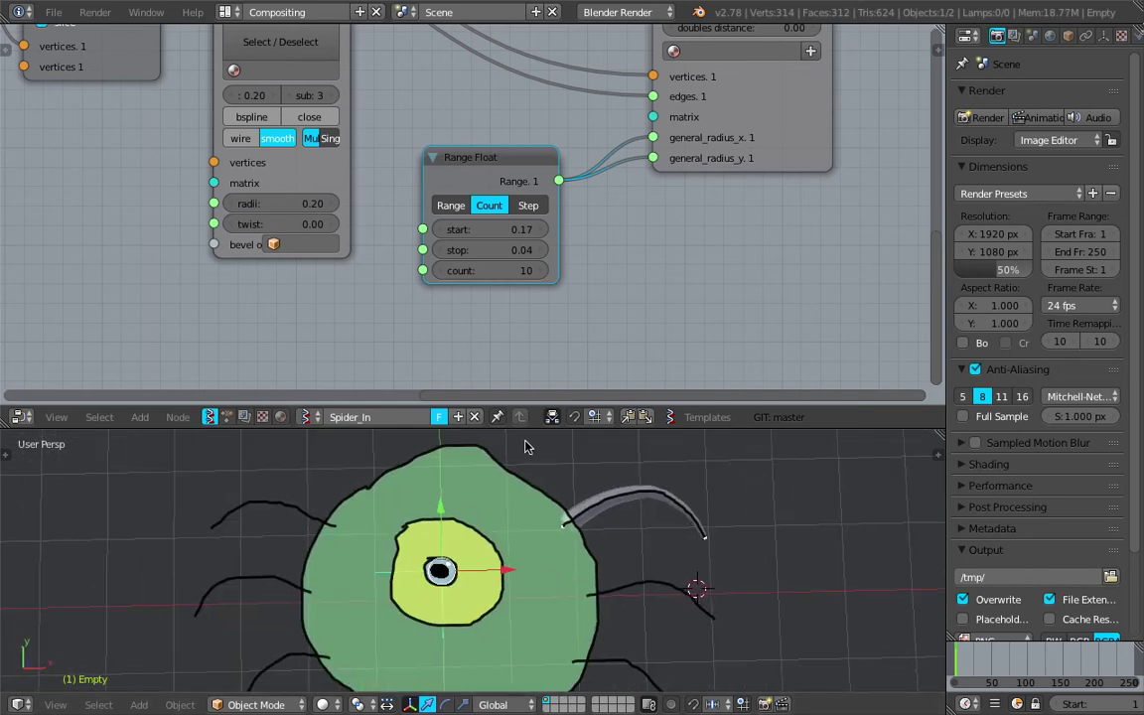
Switch the 3D view to the top view and save the file.
{"action": "left_click", "coordinate": [55, 705]}
{"action": "left_click", "coordinate": [72, 622]}
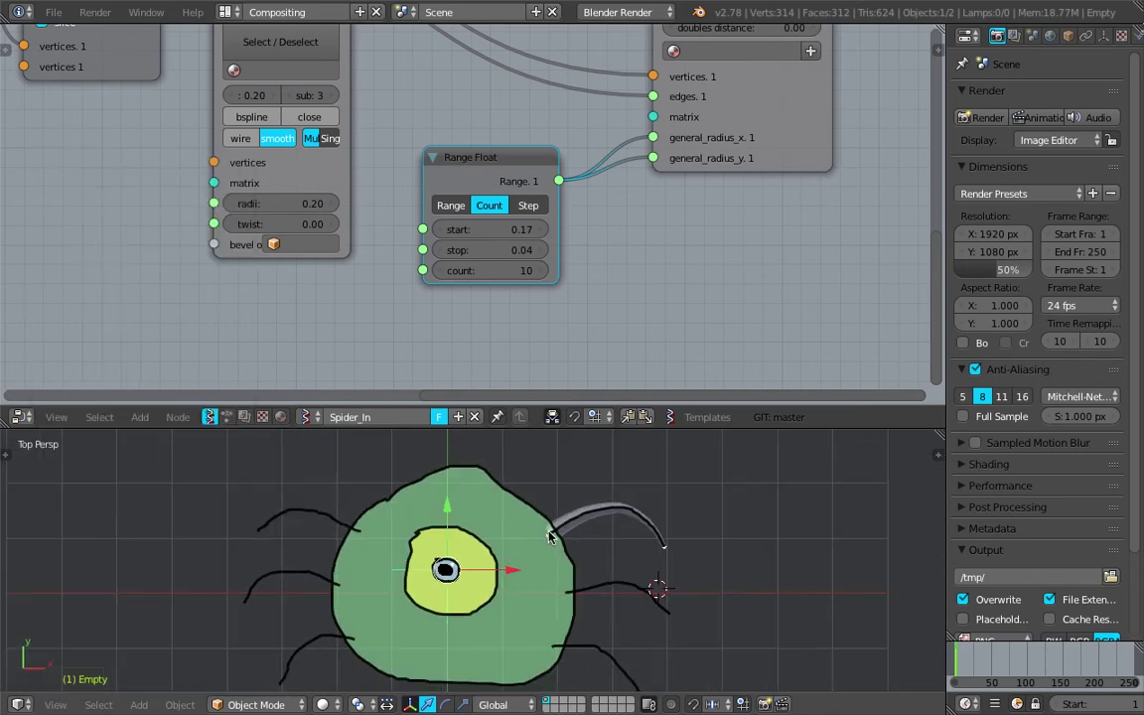
{"action": "key", "text": "ctrl+s"}
{"action": "left_click", "coordinate": [587, 473]}
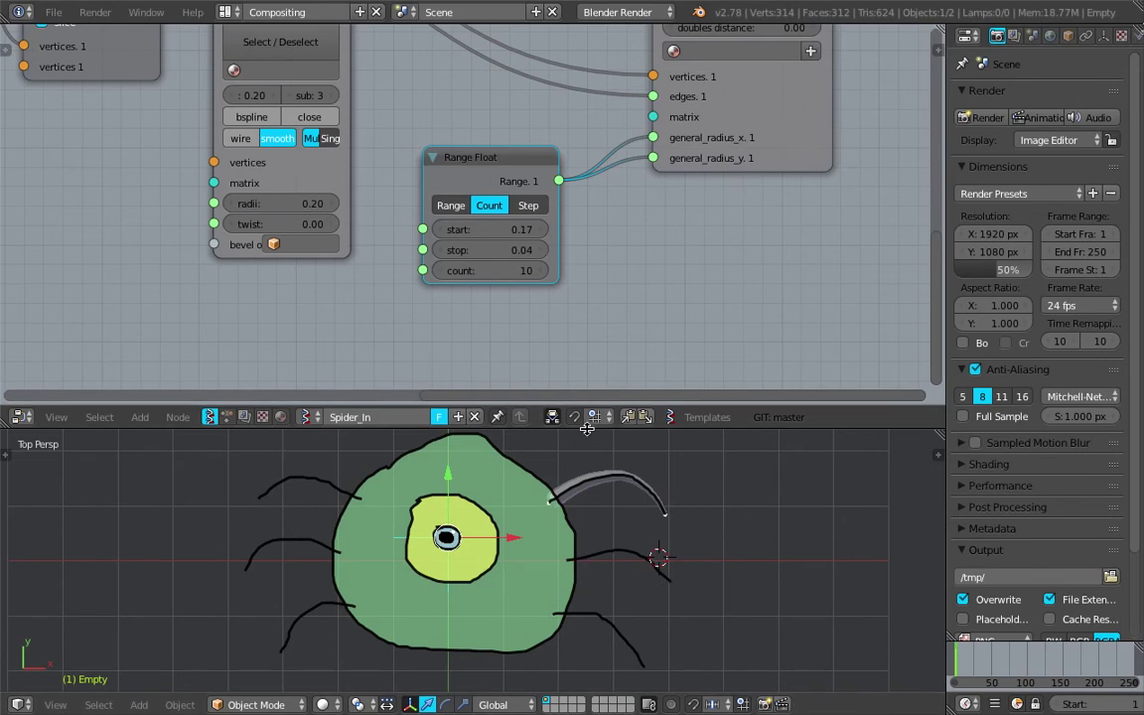
Enlarge the 3D view's area and delete the unused Polyline Viewer node.
{"action": "left_click_drag", "start_coordinate": [586, 432], "coordinate": [497, 339]}
{"action": "scroll", "coordinate": [419, 177], "scroll_direction": "down", "scroll_amount": 2}
{"action": "middle_click_drag", "start_coordinate": [363, 75], "coordinate": [380, 163]}
{"action": "left_click_drag", "start_coordinate": [325, 104], "coordinate": [325, 133]}
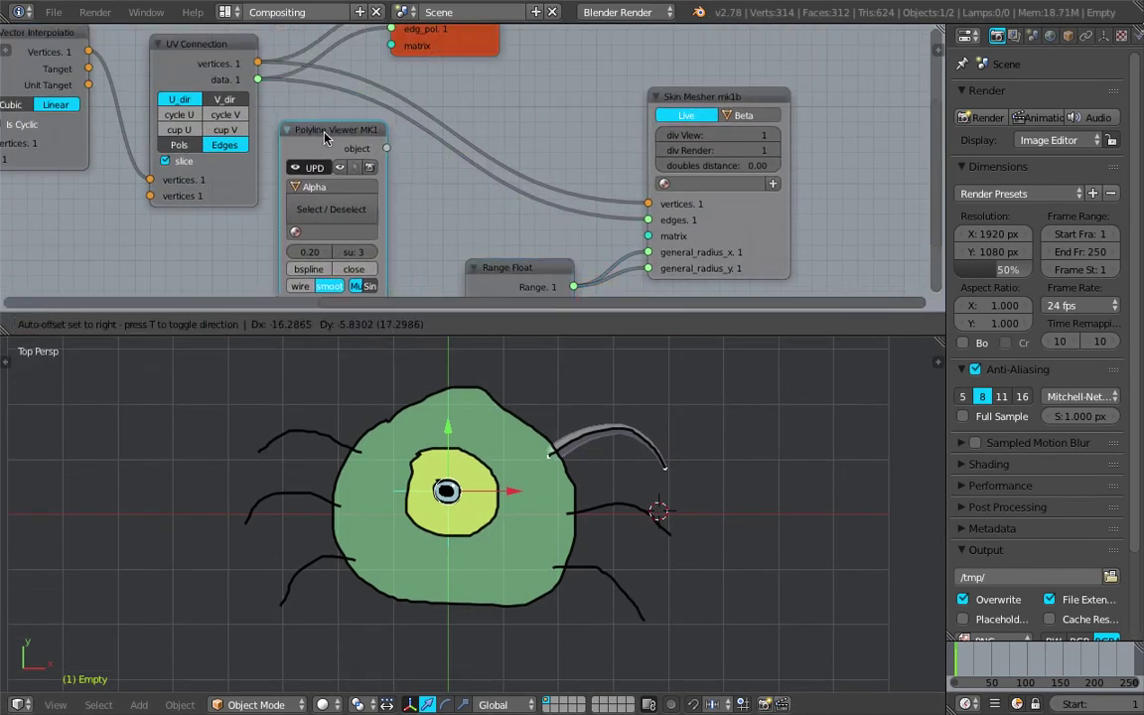
{"action": "key", "text": "x"}
Rearrange the Skin Mesher and its radius Range Float with more space after UV Connection, and save the file.
{"action": "left_click_drag", "start_coordinate": [712, 97], "coordinate": [698, 61]}
{"action": "left_click_drag", "start_coordinate": [520, 281], "coordinate": [474, 209]}
{"action": "scroll", "coordinate": [474, 209], "scroll_direction": "down", "scroll_amount": 4}
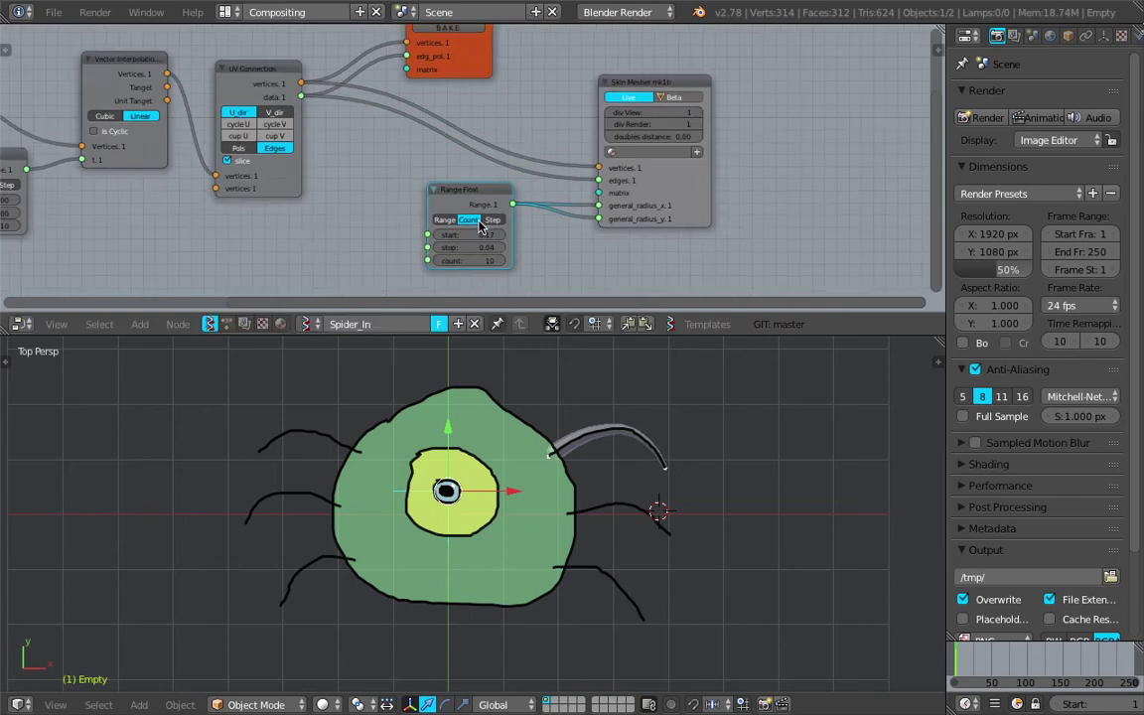
{"action": "middle_click_drag", "start_coordinate": [474, 208], "coordinate": [530, 176]}
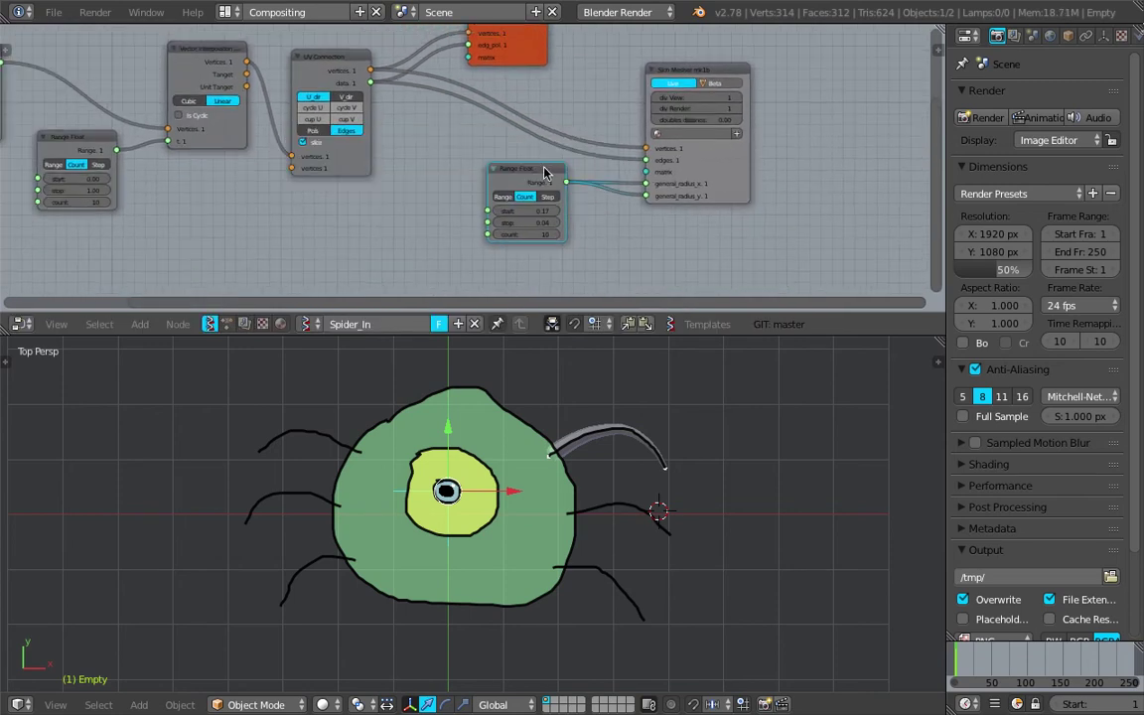
{"action": "left_click_drag", "start_coordinate": [544, 172], "coordinate": [536, 204]}
{"action": "left_click_drag", "start_coordinate": [680, 69], "coordinate": [759, 78]}
{"action": "scroll", "coordinate": [651, 414], "scroll_direction": "up", "scroll_amount": 2}
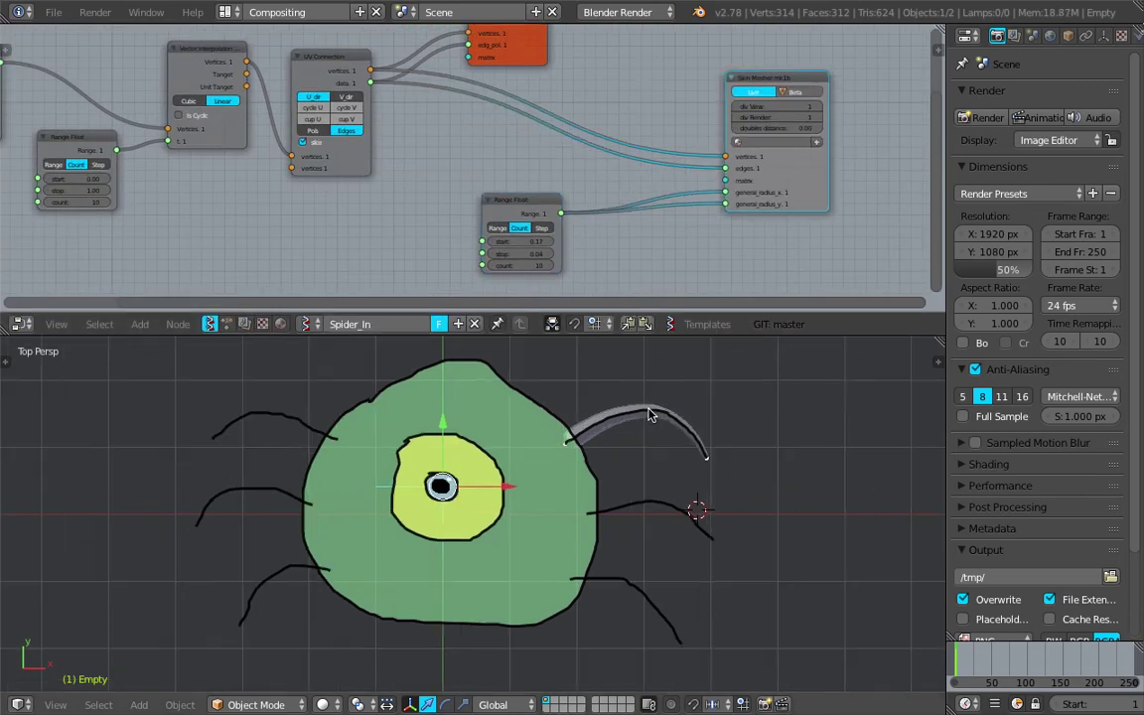
{"action": "middle_click_drag", "start_coordinate": [570, 146], "coordinate": [583, 178]}
{"action": "key", "text": "ctrl+s"}
{"action": "left_click", "coordinate": [584, 175]}
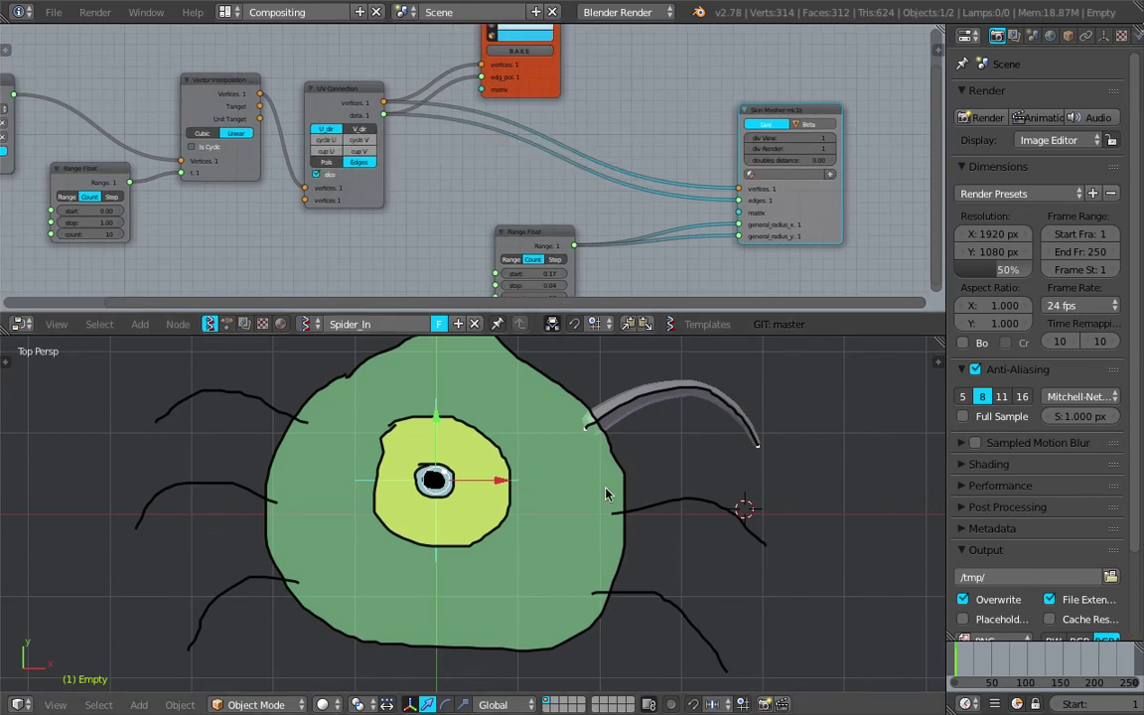
Search the Sverchok nodes for "rot", add a Rotation node between Viewer Draw and the Skin Mesher, and save the file.
{"action": "middle_click_drag", "start_coordinate": [613, 448], "coordinate": [612, 462], "text": "shift"}
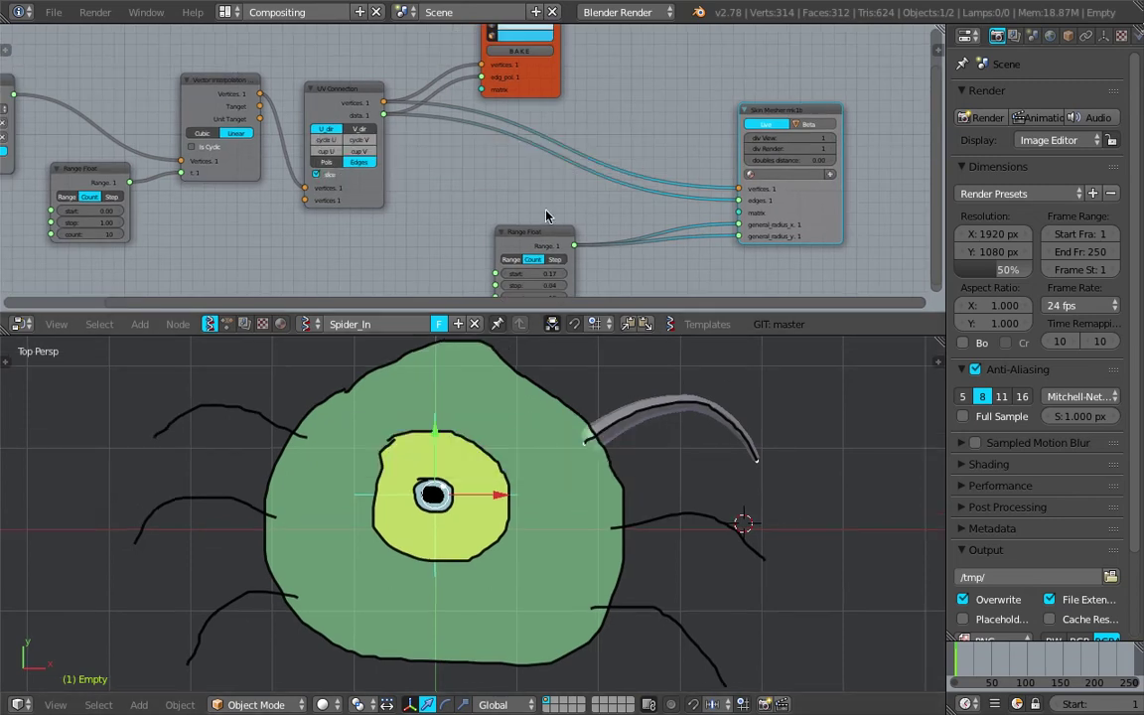
{"action": "left_click_drag", "start_coordinate": [755, 112], "coordinate": [781, 116]}
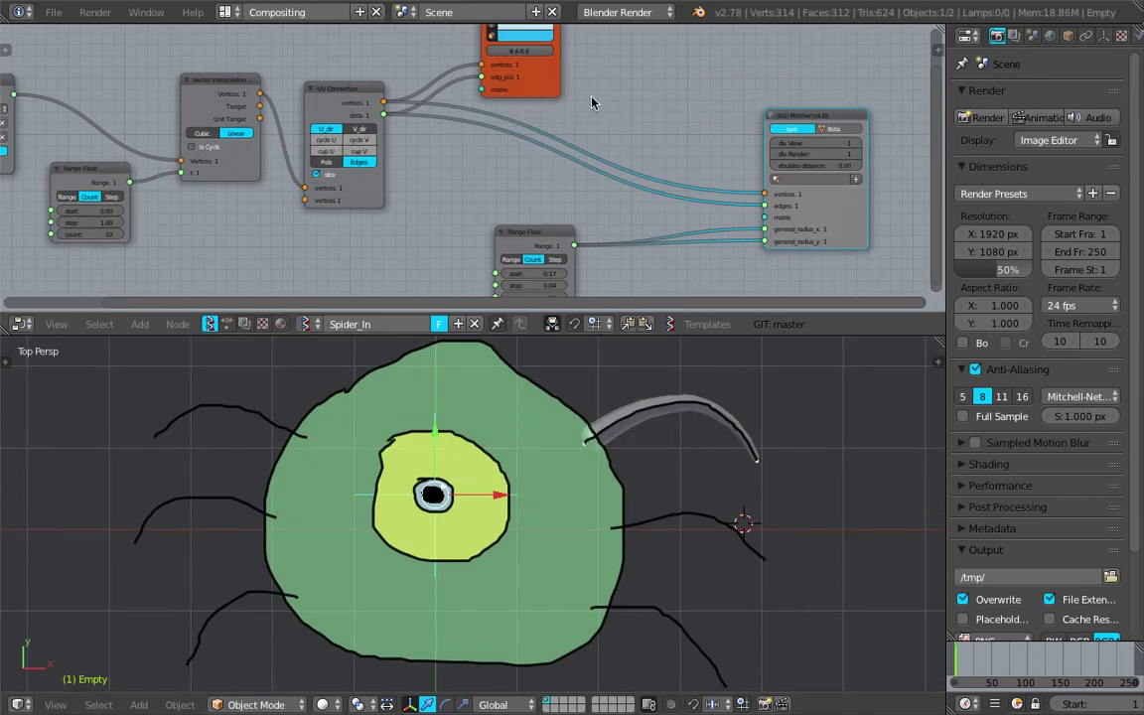
{"action": "middle_click_drag", "start_coordinate": [630, 100], "coordinate": [628, 114]}
{"action": "key", "text": "alt+space"}
{"action": "key", "text": "BackSpace"}
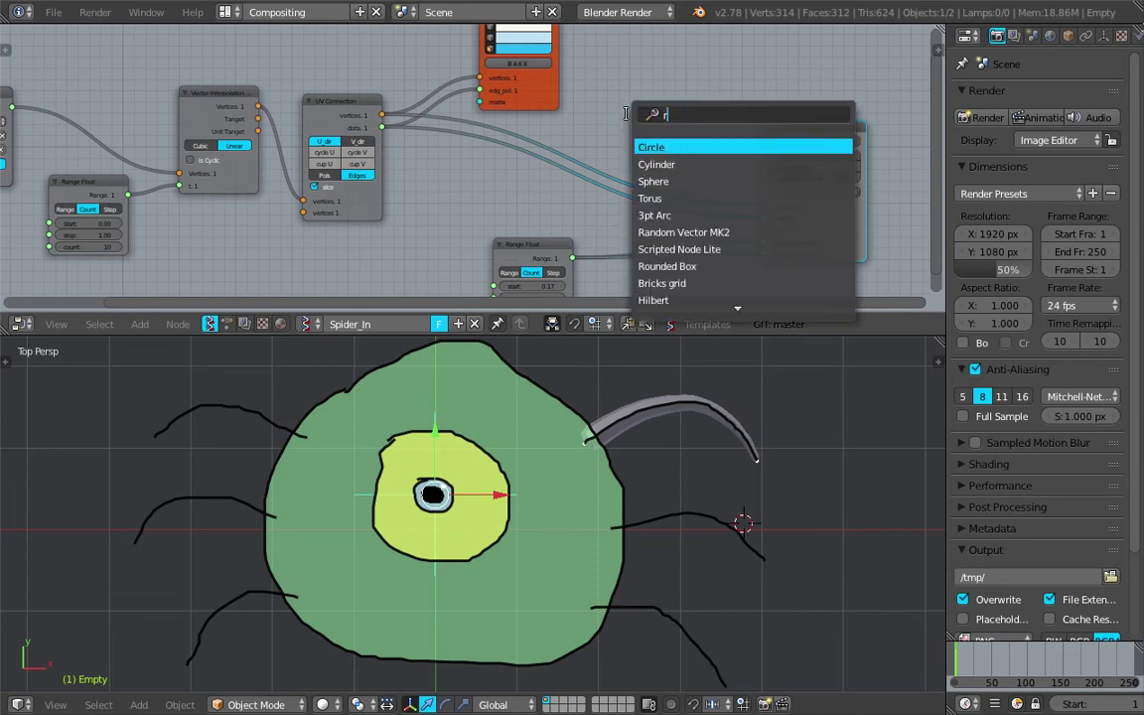
{"action": "type", "text": "rote"}
{"action": "key", "text": "BackSpace"}
{"action": "key", "text": "Return"}
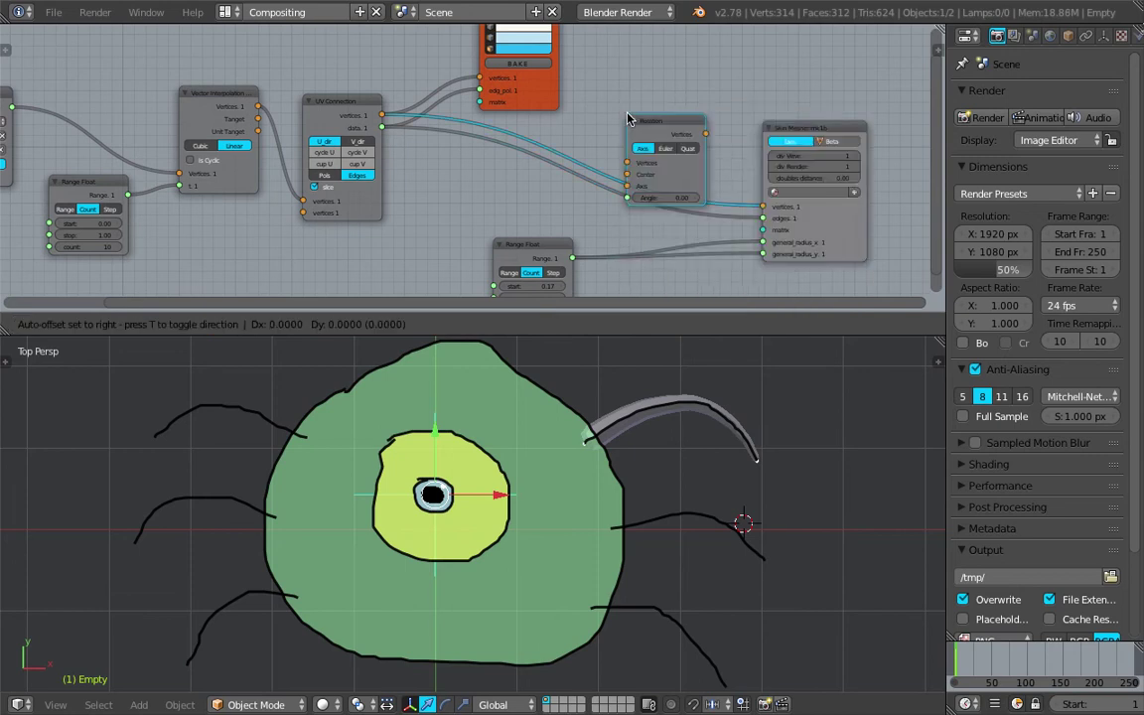
{"action": "left_click", "coordinate": [644, 77]}
{"action": "key", "text": "ctrl+s"}
{"action": "left_click", "coordinate": [645, 74]}
{"action": "middle_click_drag", "start_coordinate": [590, 100], "coordinate": [479, 138]}
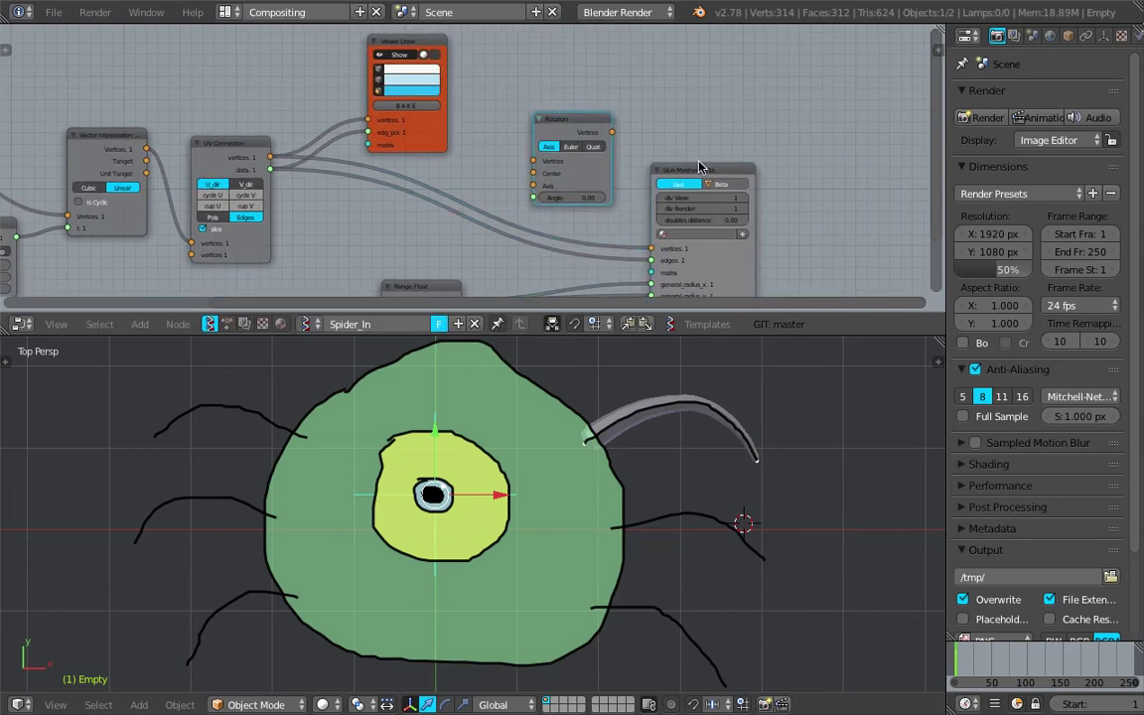
Connect UV Connection's vertices to the Rotation node's Vertices input, and Rotation's vertices output to the Skin Mesher's vertices input.
{"action": "left_click_drag", "start_coordinate": [700, 167], "coordinate": [742, 173]}
{"action": "middle_click_drag", "start_coordinate": [563, 149], "coordinate": [613, 124]}
{"action": "left_click_drag", "start_coordinate": [321, 131], "coordinate": [344, 122]}
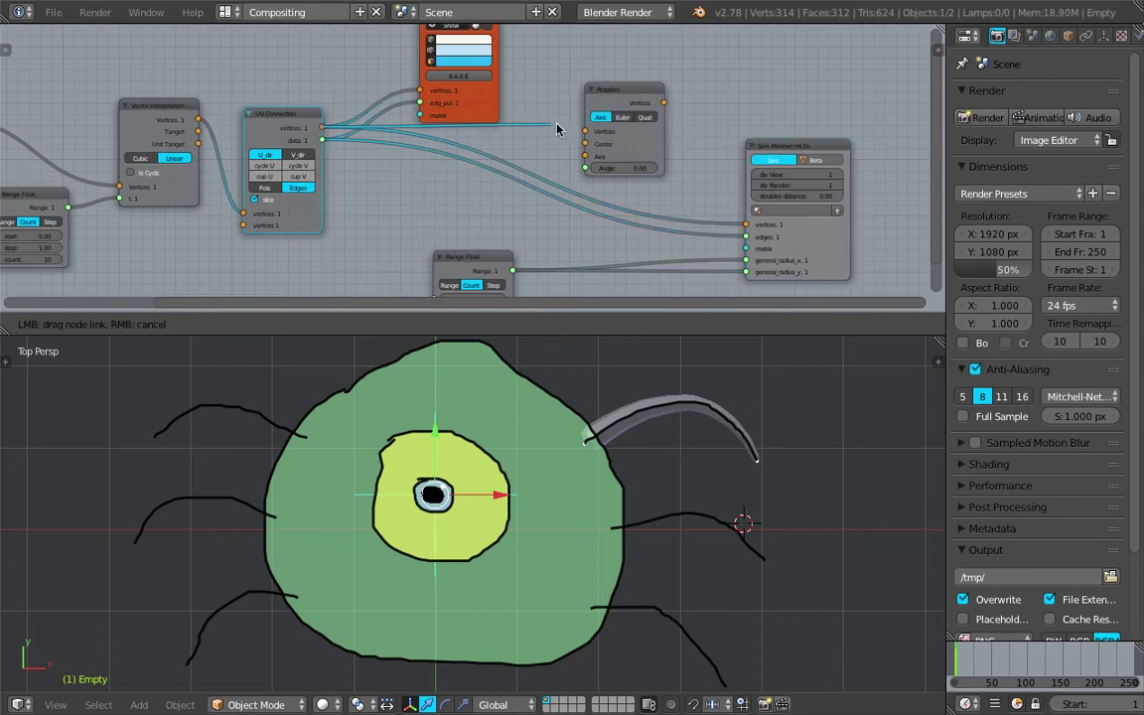
{"action": "left_click_drag", "start_coordinate": [581, 133], "coordinate": [584, 131]}
{"action": "scroll", "coordinate": [596, 121], "scroll_direction": "up", "scroll_amount": 2}
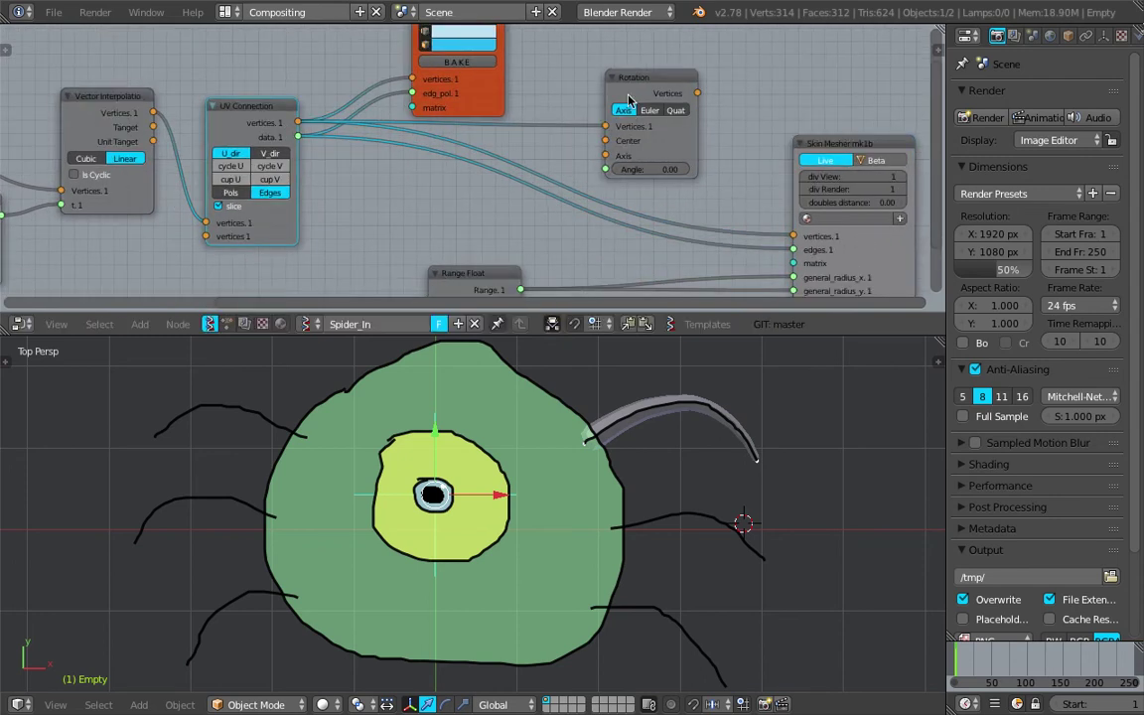
{"action": "left_click_drag", "start_coordinate": [635, 79], "coordinate": [792, 237]}
{"action": "middle_click_drag", "start_coordinate": [601, 151], "coordinate": [615, 131]}
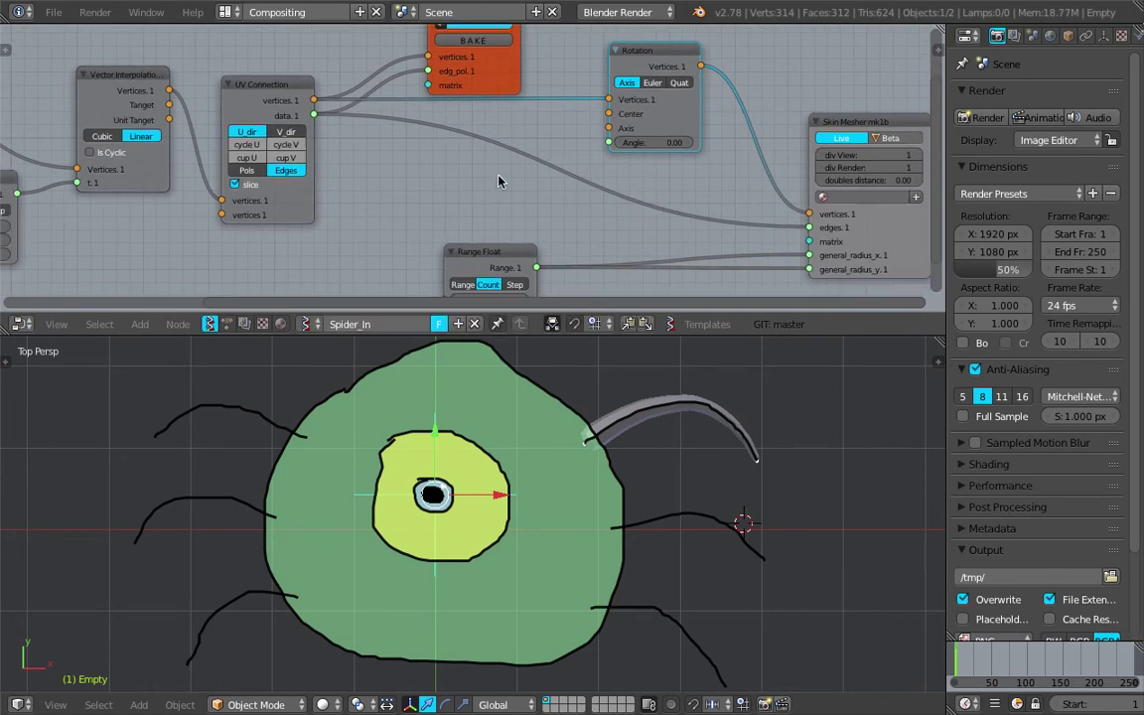
{"action": "scroll", "coordinate": [590, 130], "scroll_direction": "up", "scroll_amount": 2}
{"action": "key", "text": "shift+a"}
{"action": "left_click", "coordinate": [449, 176]}
{"action": "type", "text": "vec"}
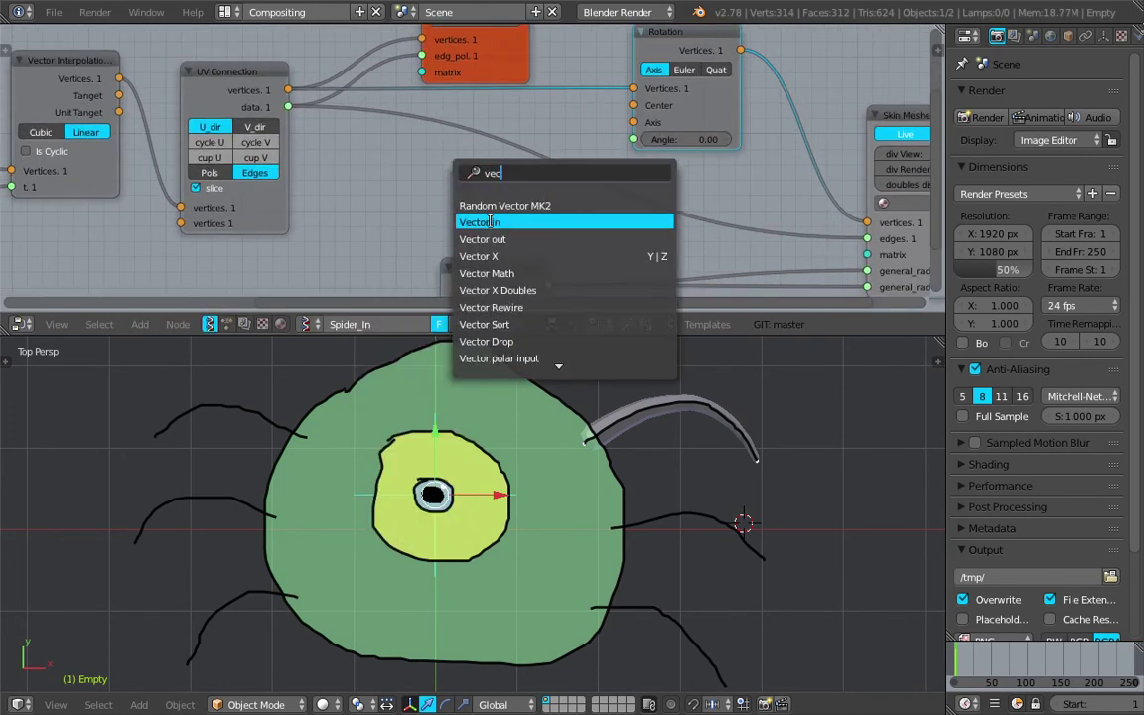
{"action": "left_click", "coordinate": [489, 223]}
{"action": "left_click", "coordinate": [398, 144]}
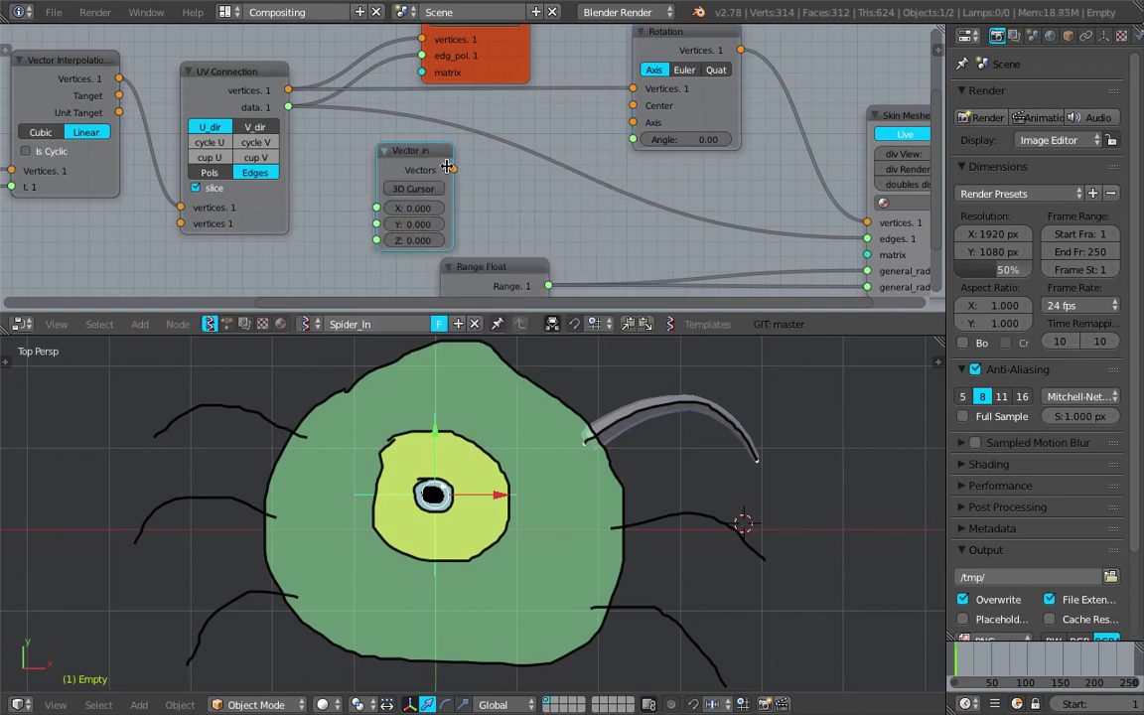
{"action": "left_click_drag", "start_coordinate": [453, 170], "coordinate": [607, 139]}
{"action": "left_click_drag", "start_coordinate": [521, 166], "coordinate": [522, 165]}
Search the Sverchok nodes for "z" and add a Vector X | Y | Z node near the Rotation node.
{"action": "key", "text": "shift+a"}
{"action": "left_click", "coordinate": [421, 171]}
{"action": "type", "text": "z"}
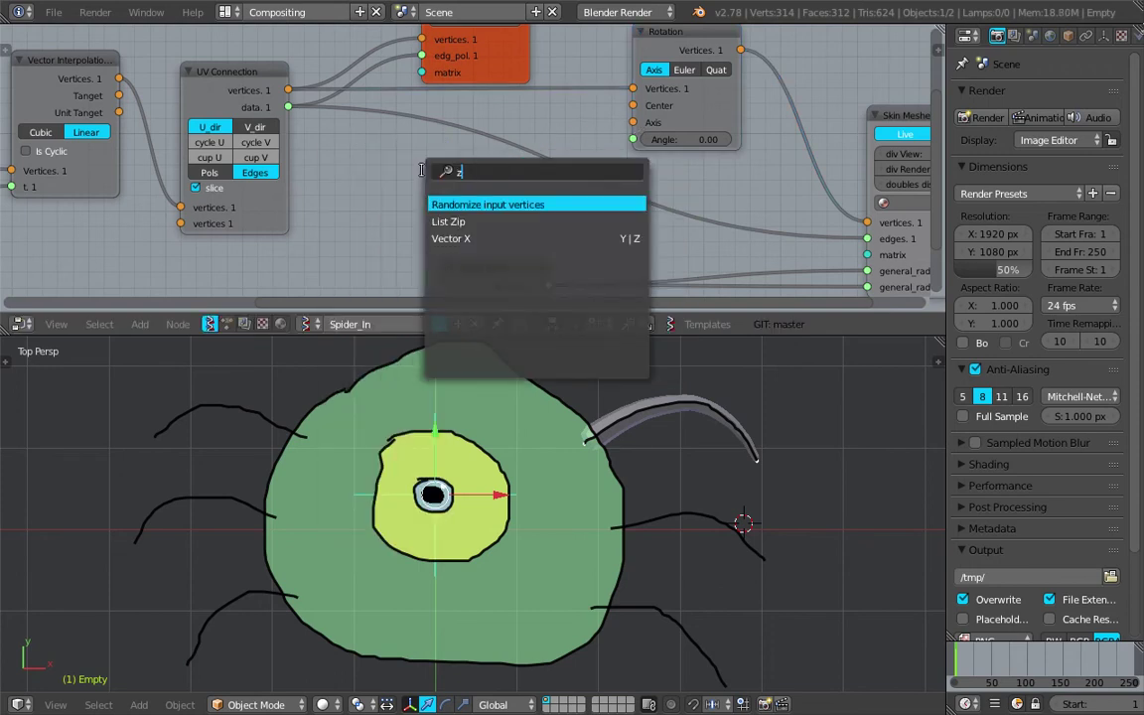
{"action": "left_click", "coordinate": [482, 236]}
{"action": "left_click", "coordinate": [467, 196]}
{"action": "scroll", "coordinate": [464, 216], "scroll_direction": "up", "scroll_amount": 2}
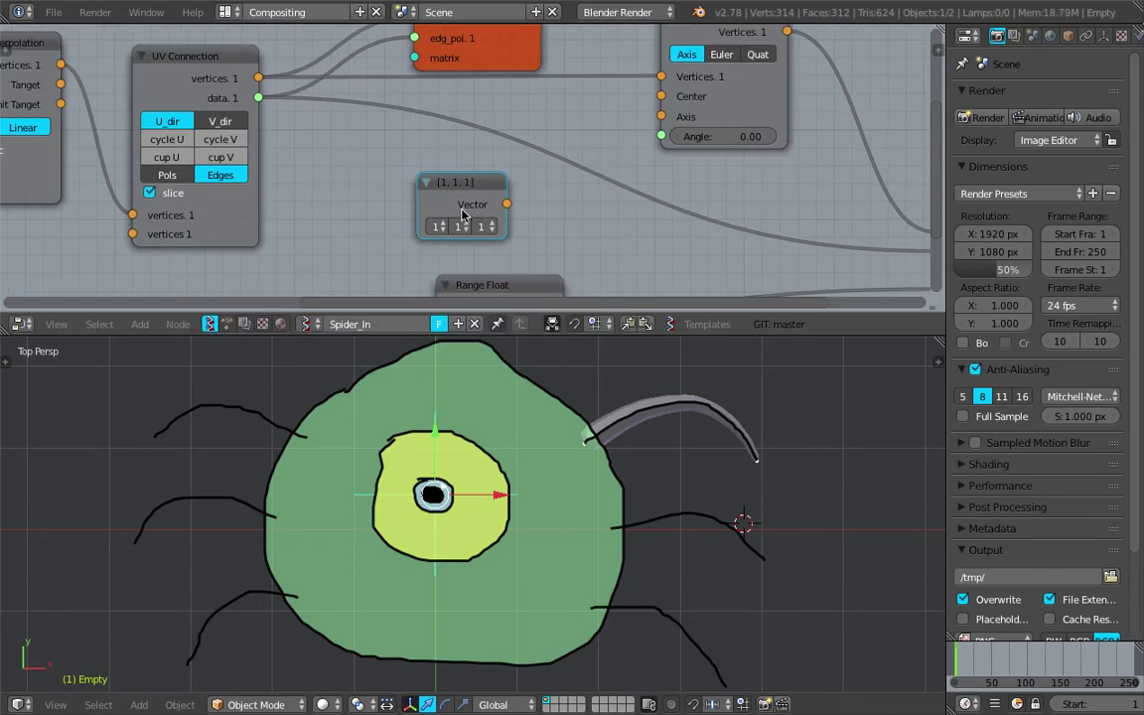
Set the vector node to 0, 0, 1, connect it to Rotation's Axis input, and place it close to the Rotation node.
{"action": "left_click", "coordinate": [445, 227]}
{"action": "left_click", "coordinate": [463, 234]}
{"action": "left_click", "coordinate": [446, 228]}
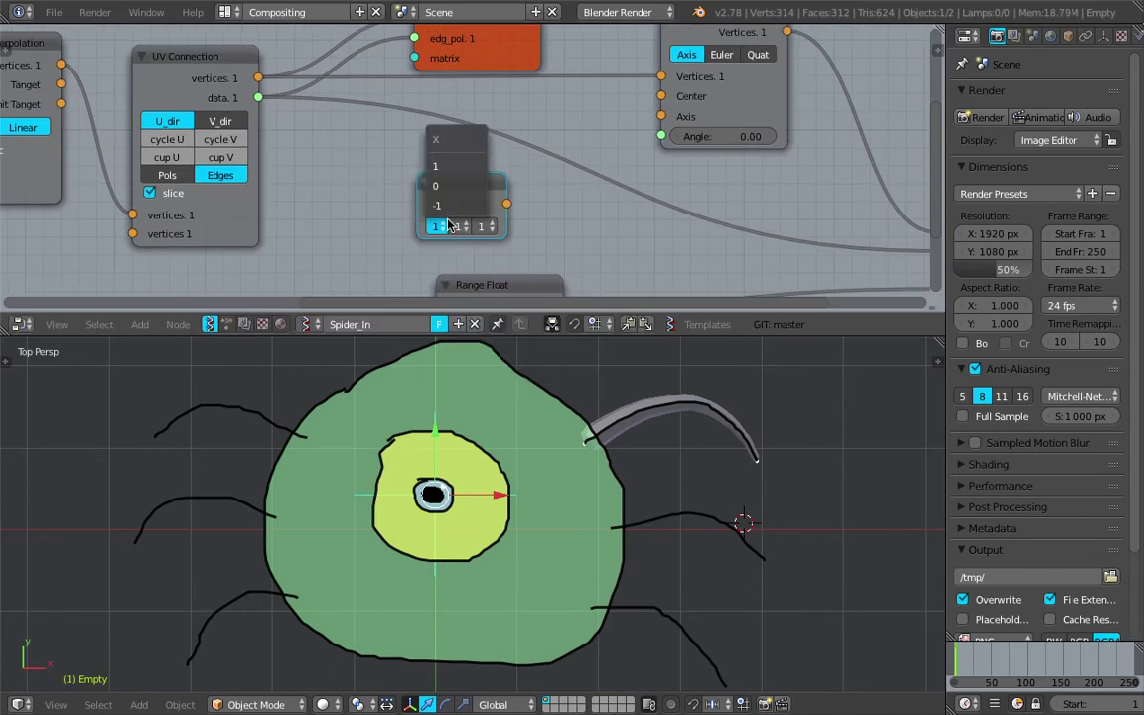
{"action": "left_click", "coordinate": [453, 188]}
{"action": "left_click", "coordinate": [462, 227]}
{"action": "left_click", "coordinate": [471, 190]}
{"action": "left_click_drag", "start_coordinate": [489, 184], "coordinate": [661, 117]}
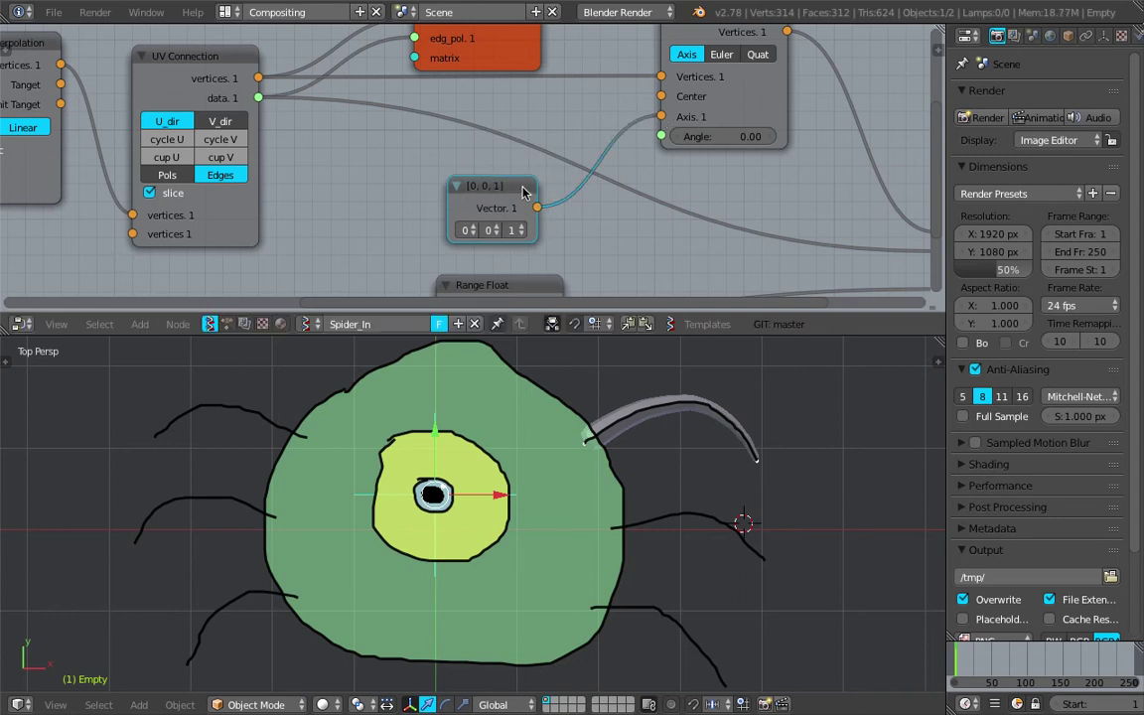
{"action": "left_click_drag", "start_coordinate": [514, 203], "coordinate": [597, 150]}
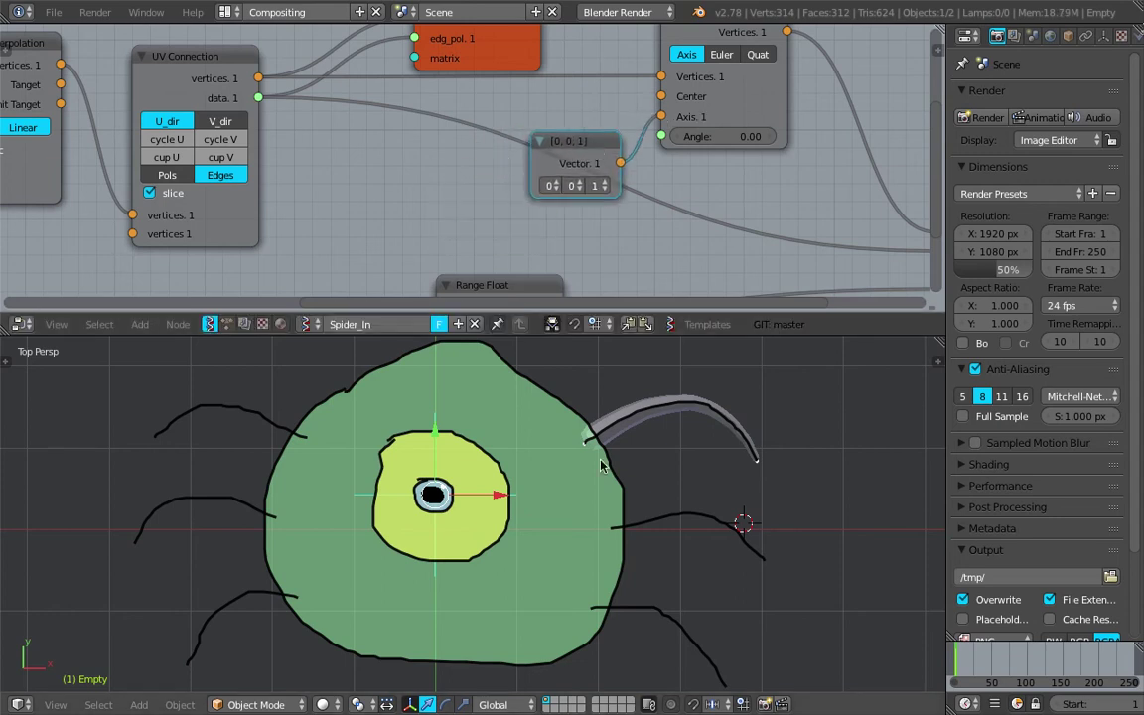
Search the Sverchok nodes for "vec" and add a Vector in node between UV Connection and the 0, 0, 1 vector node.
{"action": "middle_click_drag", "start_coordinate": [589, 434], "coordinate": [544, 469], "text": "shift"}
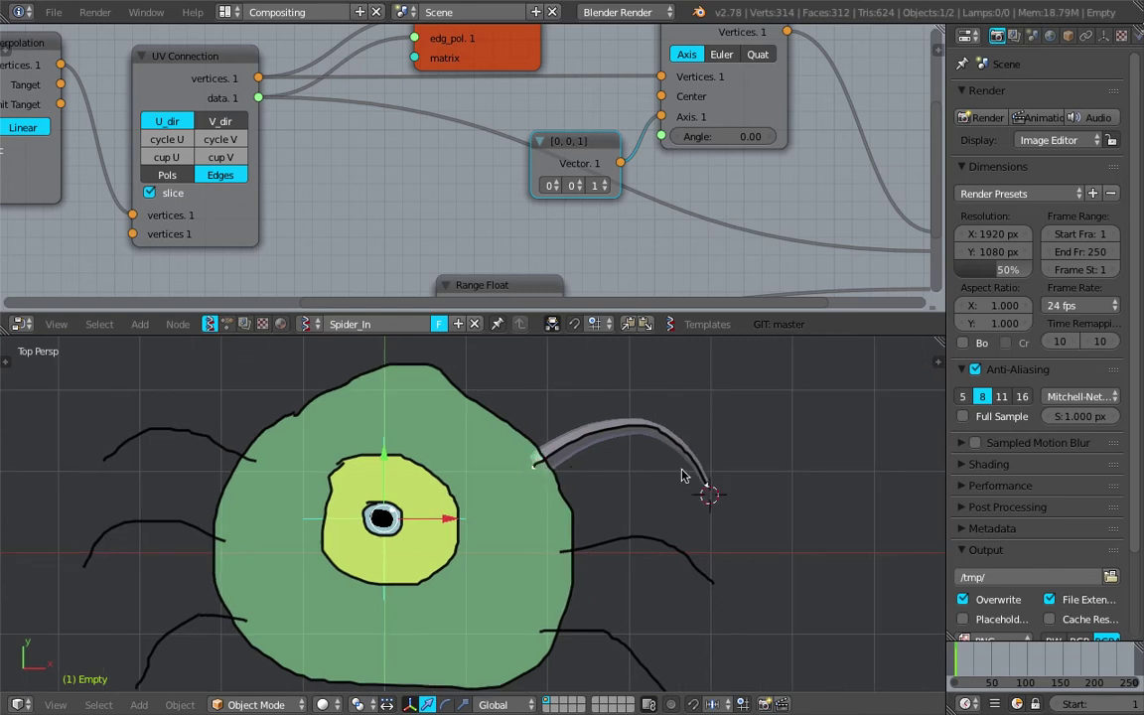
{"action": "key", "text": "space"}
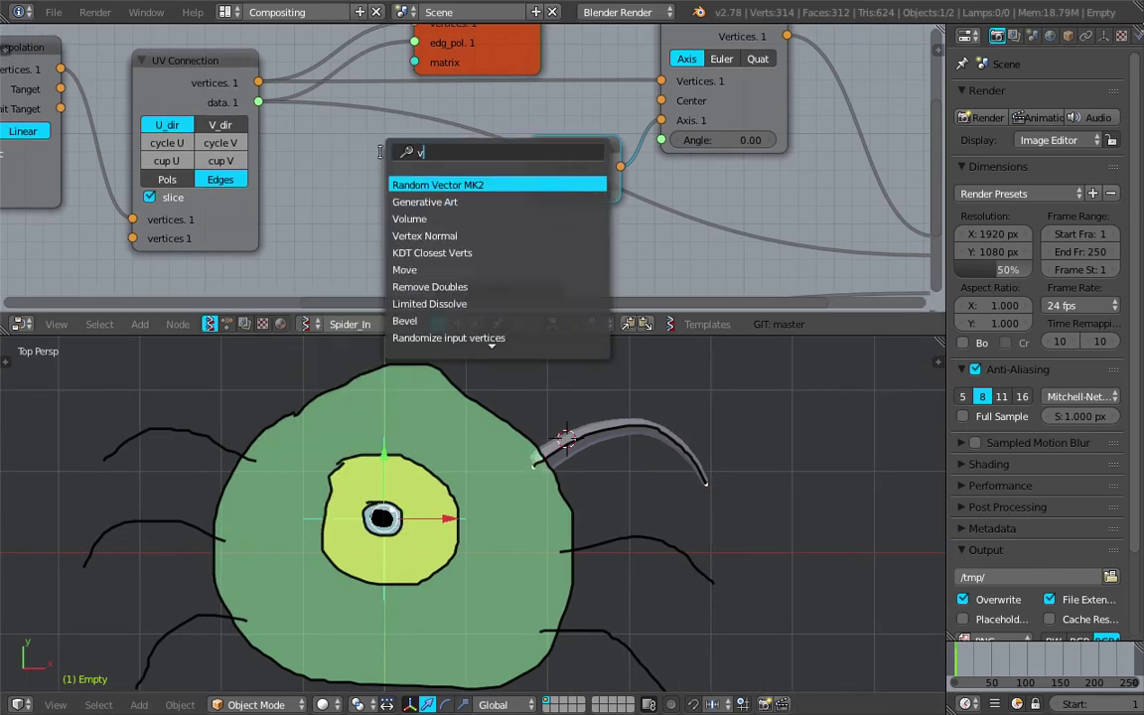
{"action": "type", "text": "vec"}
{"action": "left_click", "coordinate": [413, 201]}
{"action": "left_click", "coordinate": [386, 174]}
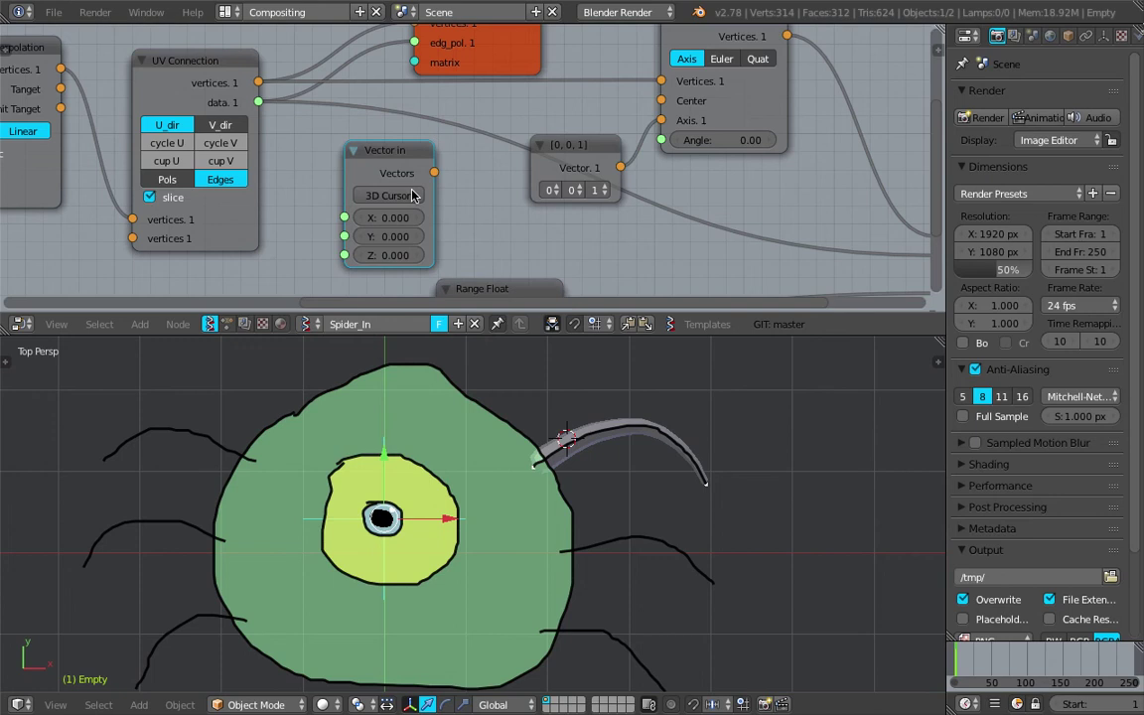
Load the 3D cursor position at the skinned leg's base into the Vector in node and connect its output to Rotation's Center input.
{"action": "scroll", "coordinate": [388, 194], "scroll_direction": "up", "scroll_amount": 1}
{"action": "scroll", "coordinate": [388, 199], "scroll_direction": "up", "scroll_amount": 1}
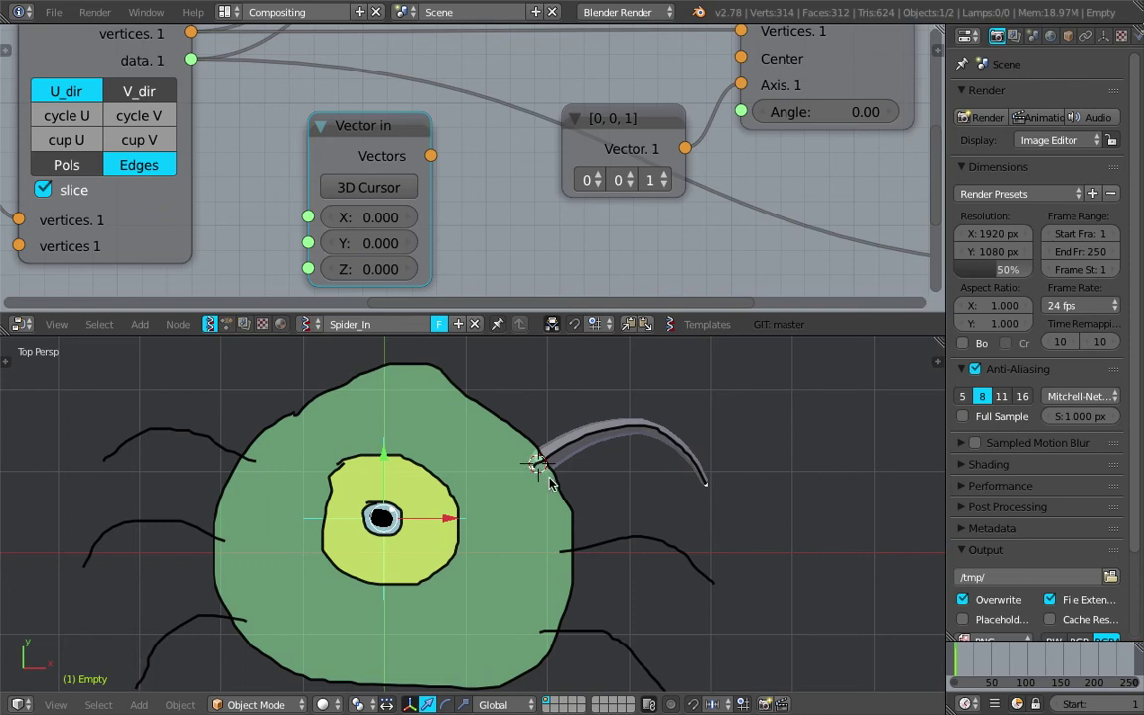
{"action": "scroll", "coordinate": [413, 166], "scroll_direction": "down", "scroll_amount": 1}
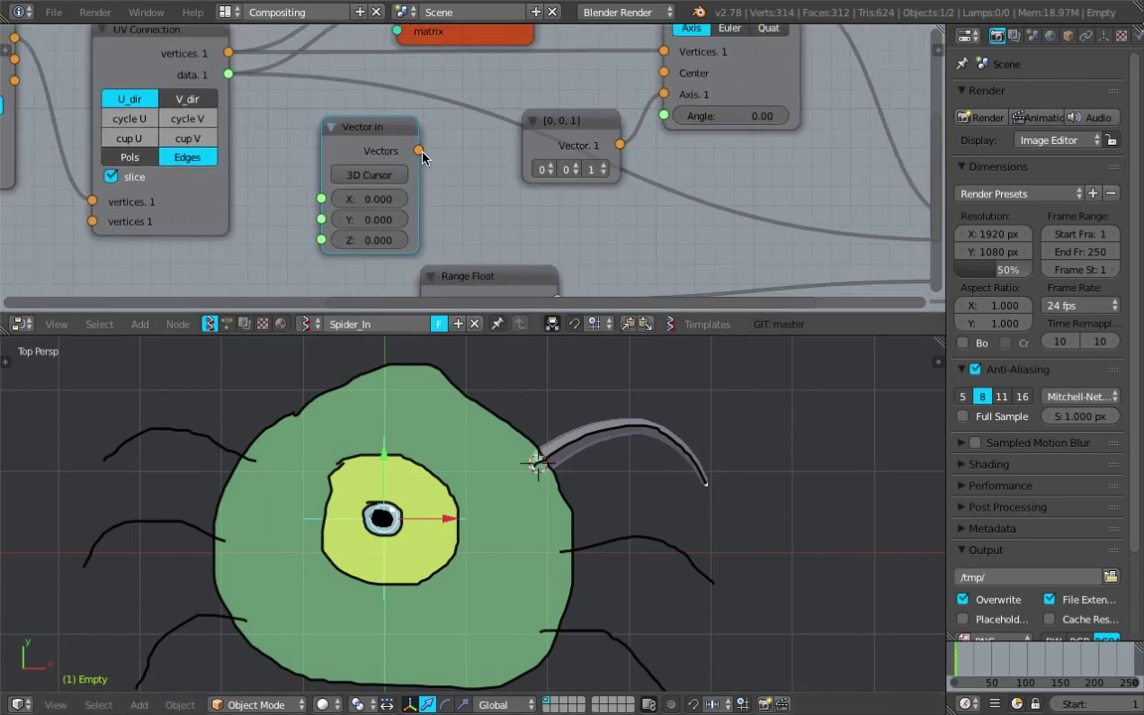
{"action": "left_click_drag", "start_coordinate": [417, 151], "coordinate": [462, 132]}
{"action": "left_click_drag", "start_coordinate": [516, 106], "coordinate": [664, 73]}
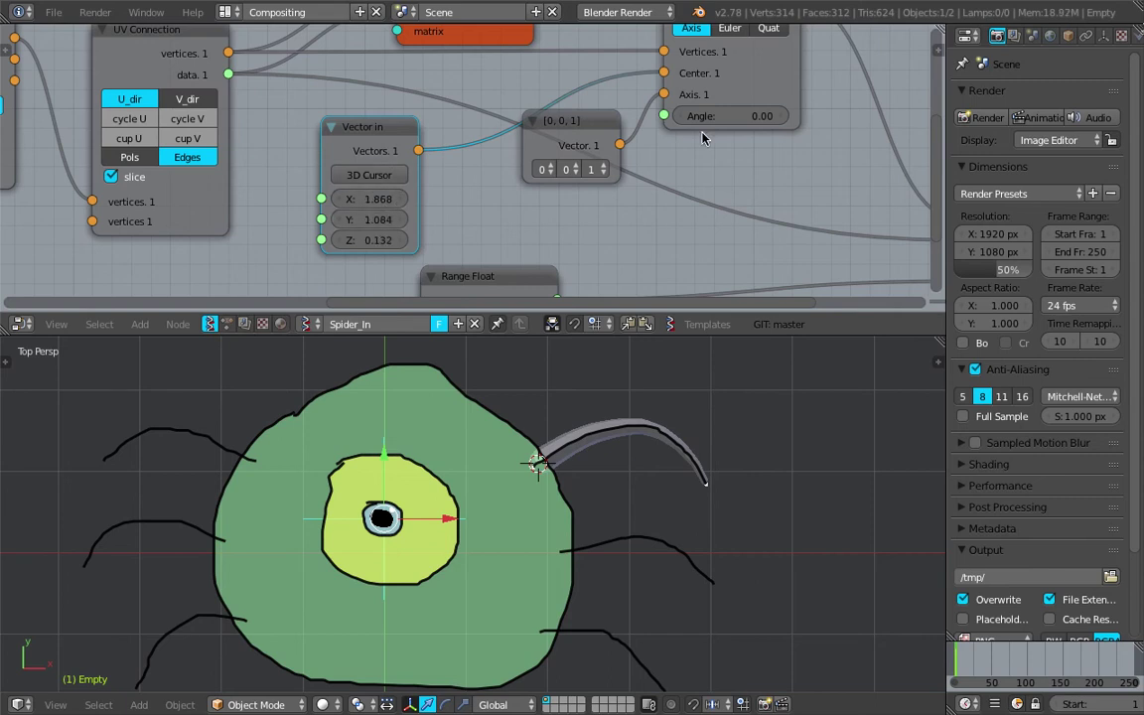
Set the Rotation node's Angle to 0.
{"action": "mouse_move", "coordinate": [725, 116]}
{"action": "left_mouse_down"}
{"action": "mouse_move", "coordinate": [652, 116]}
{"action": "mouse_move", "coordinate": [760, 117]}
{"action": "mouse_move", "coordinate": [711, 117]}
{"action": "mouse_move", "coordinate": [757, 116]}
{"action": "mouse_move", "coordinate": [726, 118]}
{"action": "left_mouse_up"}
{"action": "type", "text": "0"}
{"action": "key", "text": "Return"}
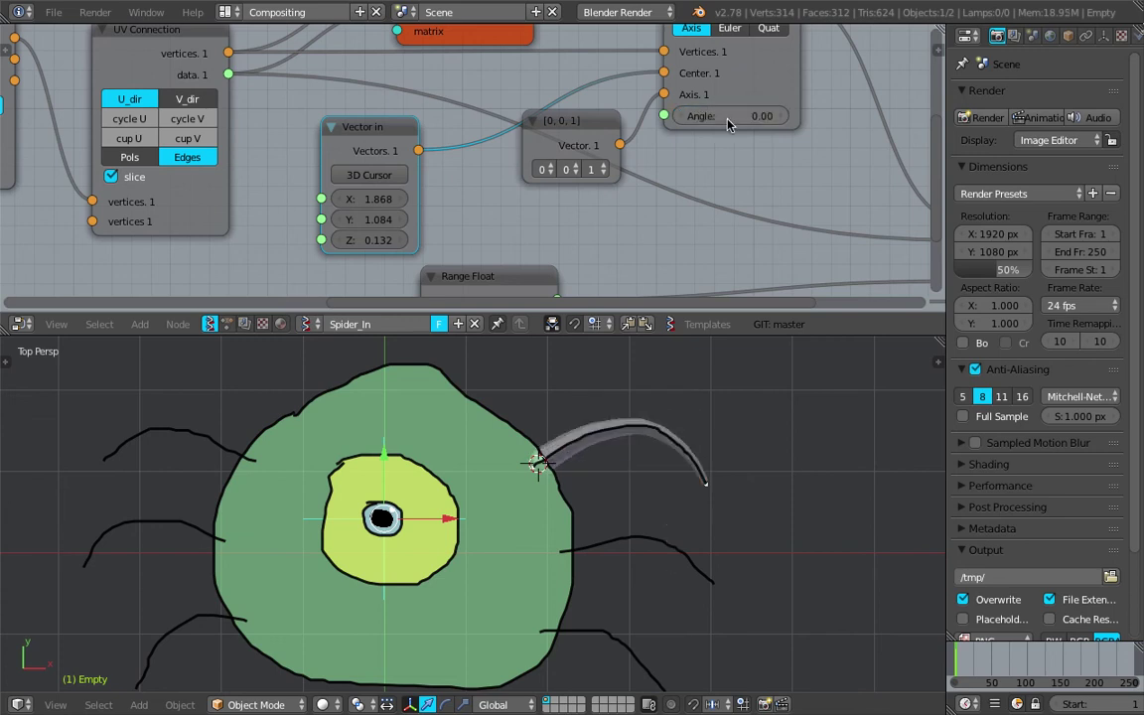
Spread out the nodes of the leg's branch and move the Object ID Selector well away from Range Float and Vector Interpolation.
{"action": "scroll", "coordinate": [724, 120], "scroll_direction": "down", "scroll_amount": 5}
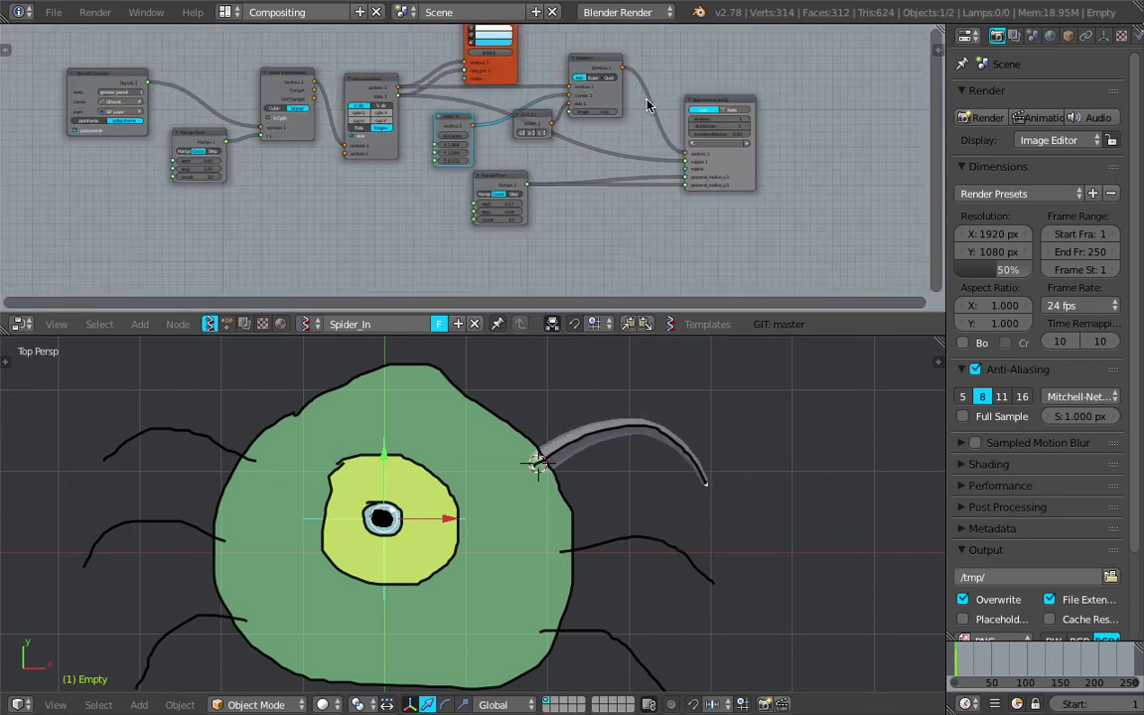
{"action": "key", "text": "g"}
{"action": "left_click", "coordinate": [702, 97]}
{"action": "scroll", "coordinate": [678, 101], "scroll_direction": "up", "scroll_amount": 4}
{"action": "middle_click_drag", "start_coordinate": [678, 101], "coordinate": [640, 209]}
{"action": "left_click_drag", "start_coordinate": [688, 210], "coordinate": [689, 200]}
{"action": "middle_click_drag", "start_coordinate": [675, 120], "coordinate": [692, 35]}
{"action": "left_click_drag", "start_coordinate": [429, 228], "coordinate": [530, 210]}
{"action": "scroll", "coordinate": [457, 203], "scroll_direction": "down", "scroll_amount": 6}
{"action": "middle_click_drag", "start_coordinate": [431, 215], "coordinate": [541, 197]}
{"action": "left_click_drag", "start_coordinate": [174, 117], "coordinate": [32, 167]}
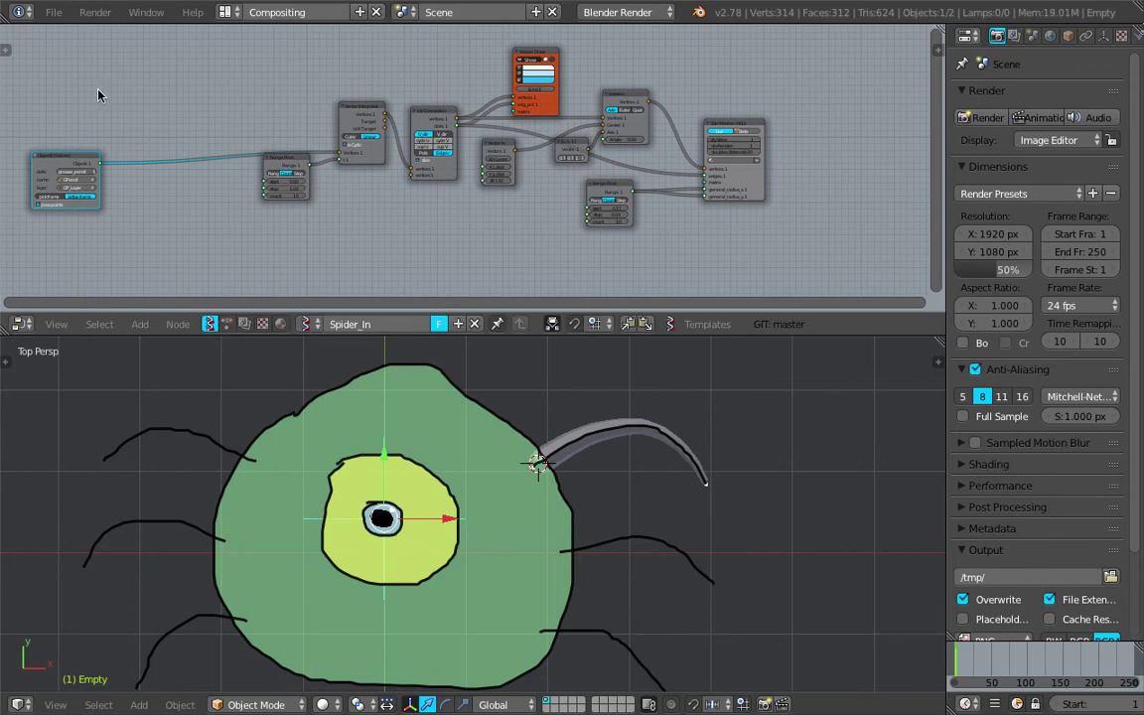
Save the project on the Desktop as a new version under the next incremented file name.
{"action": "left_click", "coordinate": [53, 12]}
{"action": "left_click", "coordinate": [100, 157]}
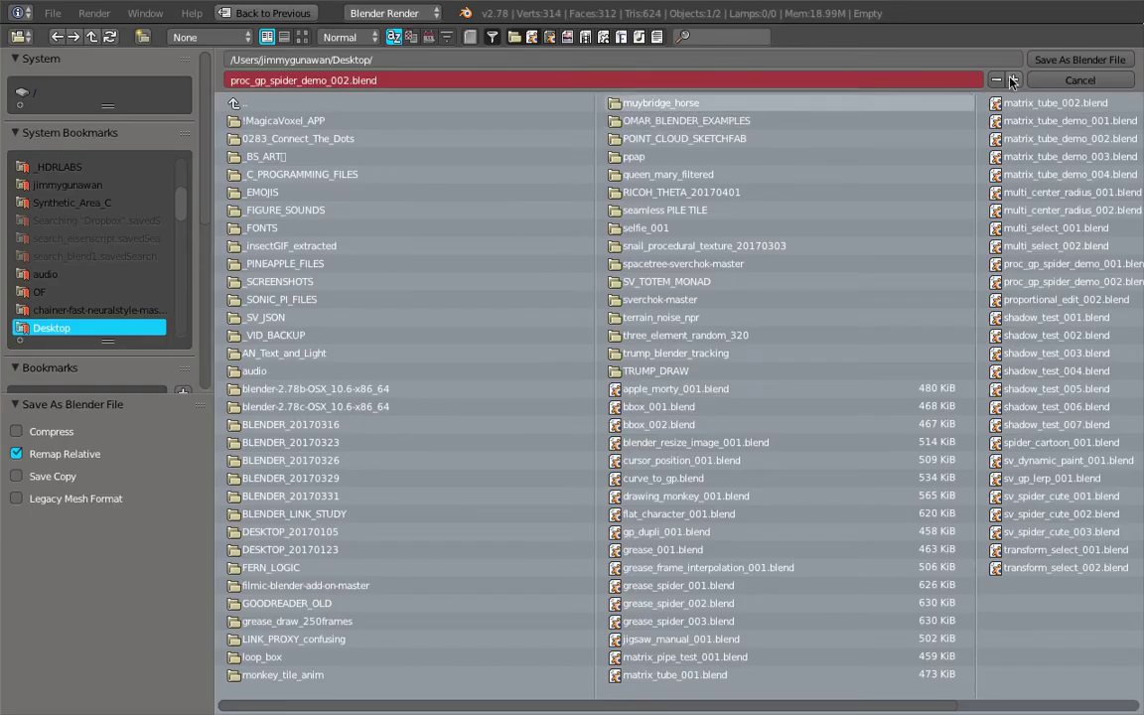
{"action": "left_click", "coordinate": [902, 78]}
{"action": "left_click", "coordinate": [983, 51]}
Reposition the Range Float node that feeds Vector Interpolation and enlarge the node editor area by shrinking the 3D view.
{"action": "scroll", "coordinate": [576, 125], "scroll_direction": "down", "scroll_amount": 2}
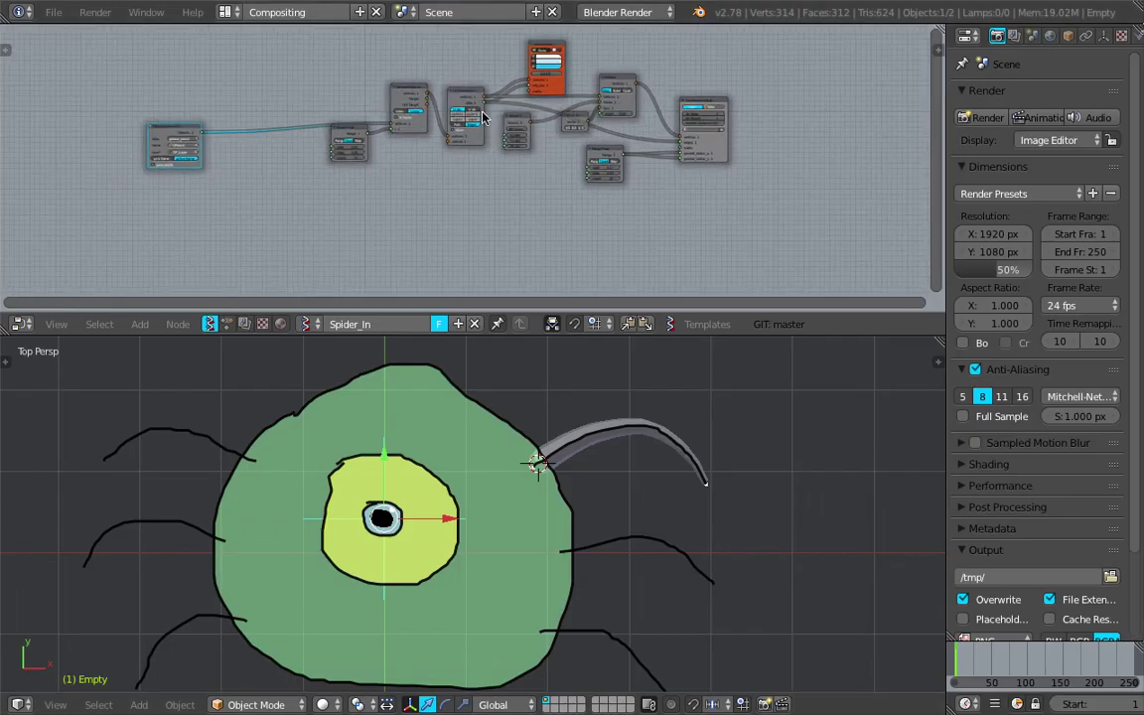
{"action": "scroll", "coordinate": [452, 42], "scroll_direction": "up", "scroll_amount": 1}
{"action": "left_click_drag", "start_coordinate": [319, 166], "coordinate": [332, 177]}
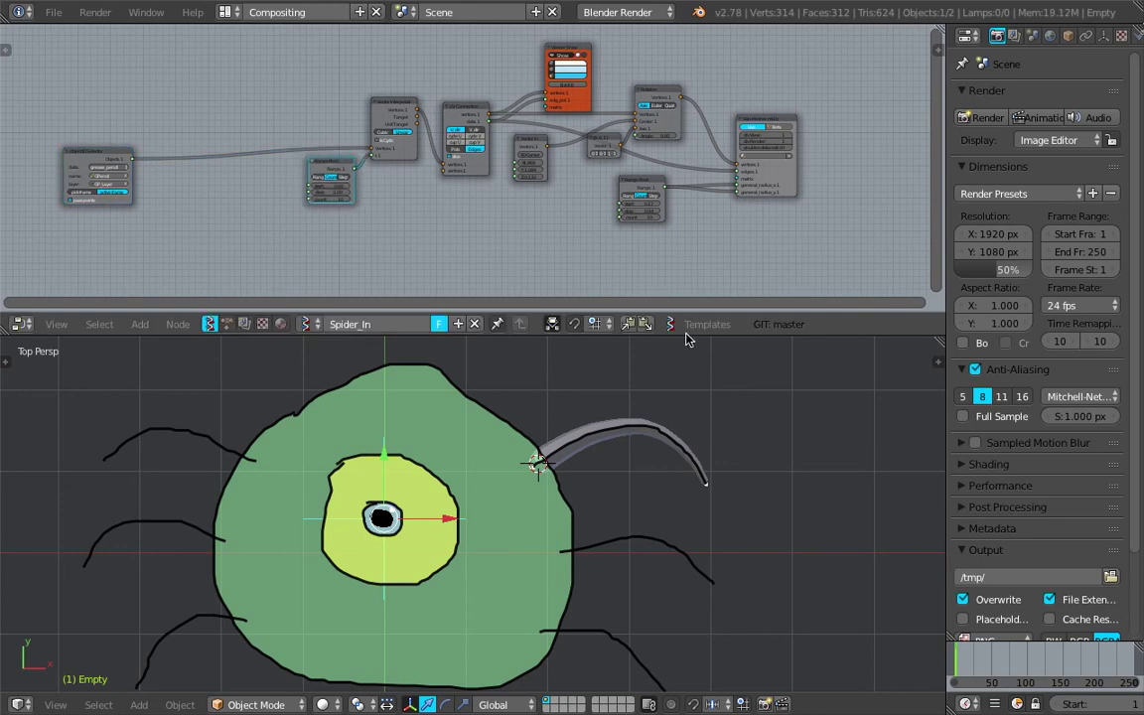
{"action": "left_click_drag", "start_coordinate": [687, 337], "coordinate": [685, 397]}
{"action": "middle_click_drag", "start_coordinate": [564, 250], "coordinate": [534, 239]}
{"action": "scroll", "coordinate": [529, 235], "scroll_direction": "down", "scroll_amount": 2}
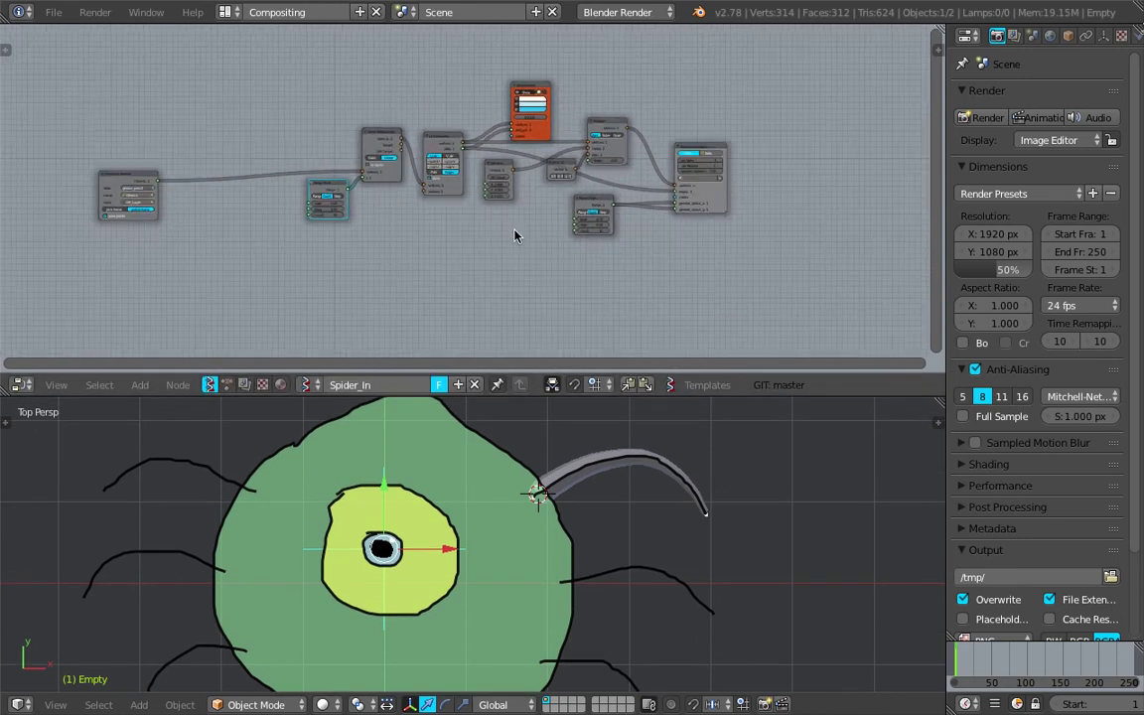
Duplicate all of the leg's nodes except the Object ID Selector and place the copy below the original branch.
{"action": "key", "text": "a"}
{"action": "key", "text": "a"}
{"action": "key", "text": "a"}
{"action": "left_click_drag", "start_coordinate": [288, 72], "coordinate": [771, 246]}
{"action": "middle_click_drag", "start_coordinate": [798, 139], "coordinate": [796, 111]}
{"action": "key", "text": "shift+d"}
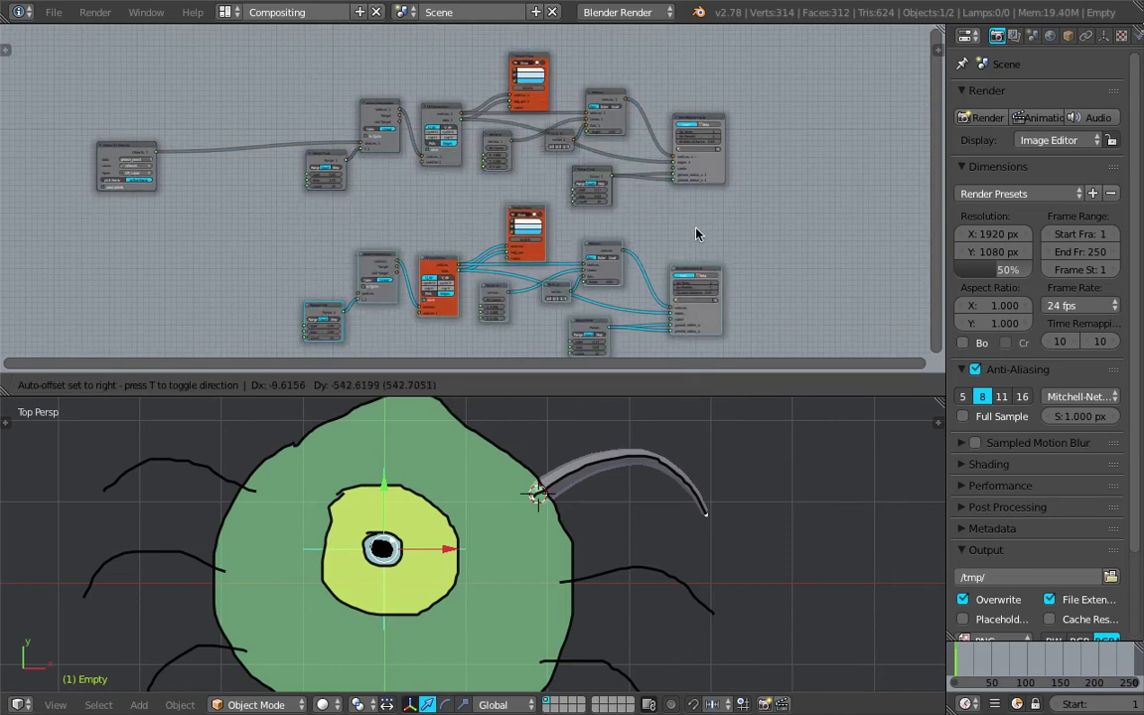
{"action": "left_click", "coordinate": [699, 234]}
{"action": "scroll", "coordinate": [154, 103], "scroll_direction": "down", "scroll_amount": 1, "text": "shift"}
Move the Object ID Selector closer to its branch and duplicate it next to the copied nodes.
{"action": "left_click_drag", "start_coordinate": [152, 103], "coordinate": [231, 89]}
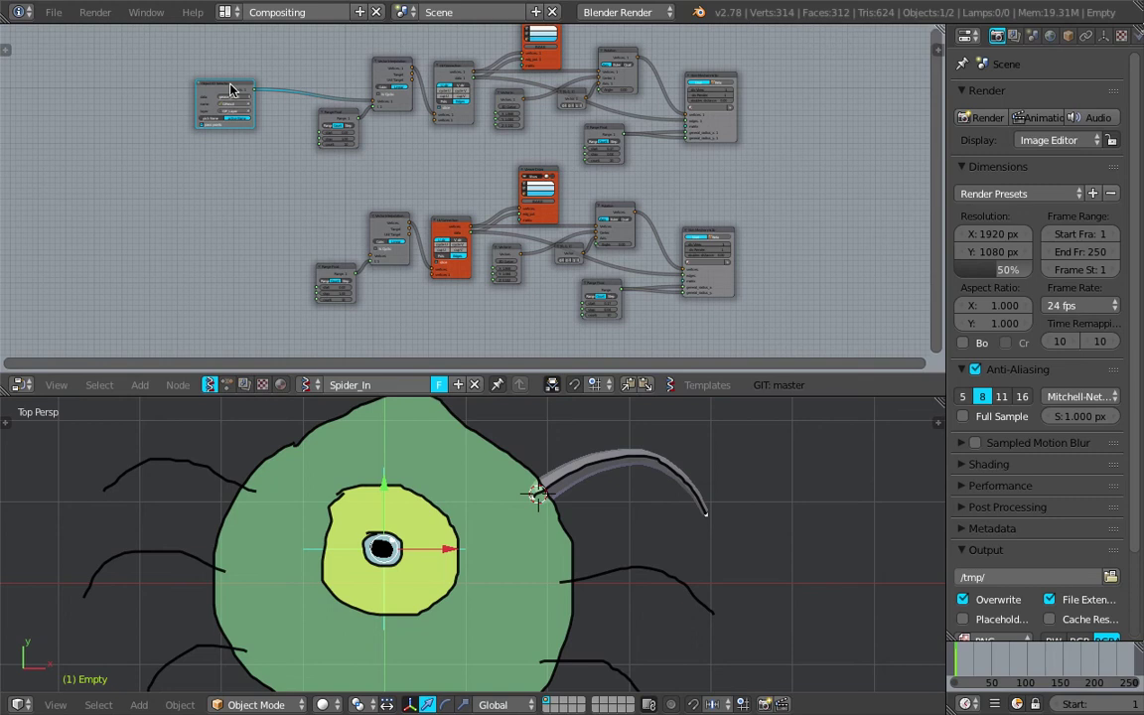
{"action": "key", "text": "shift+d"}
{"action": "left_click", "coordinate": [235, 235]}
{"action": "middle_click_drag", "start_coordinate": [313, 181], "coordinate": [396, 151]}
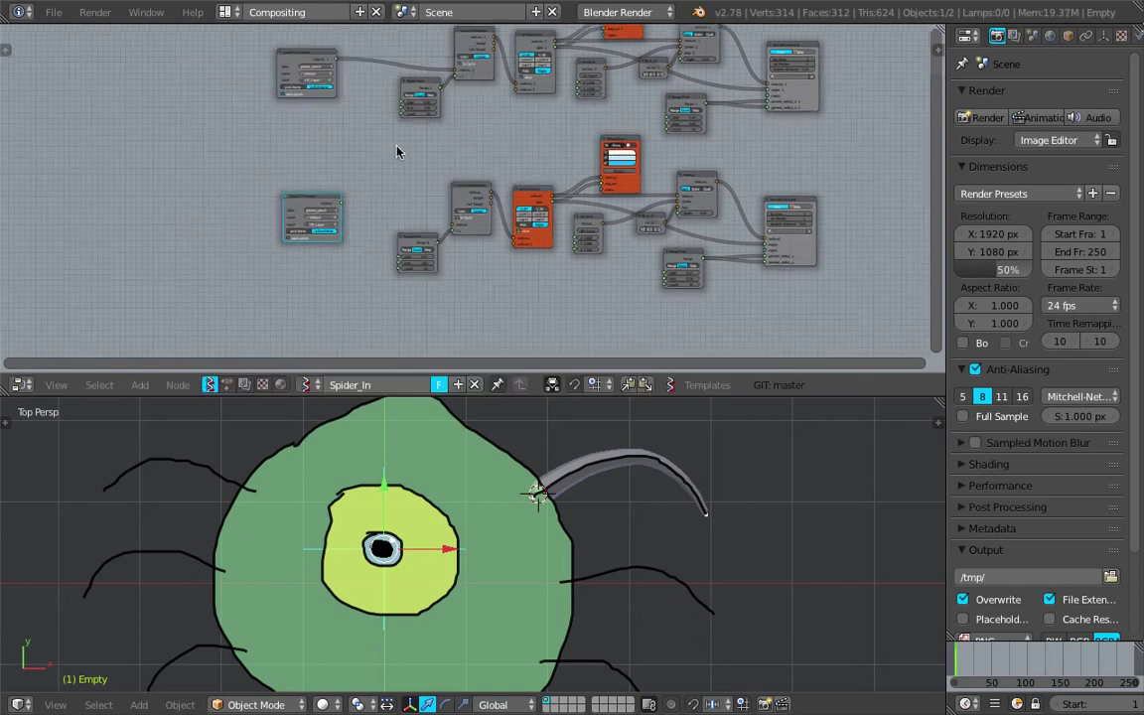
Set the duplicated Object ID Selector's layer to GP_Layer.001 and connect its Objects output to the copied Vector Interpolation's Vertices input.
{"action": "scroll", "coordinate": [396, 151], "scroll_direction": "up", "scroll_amount": 5}
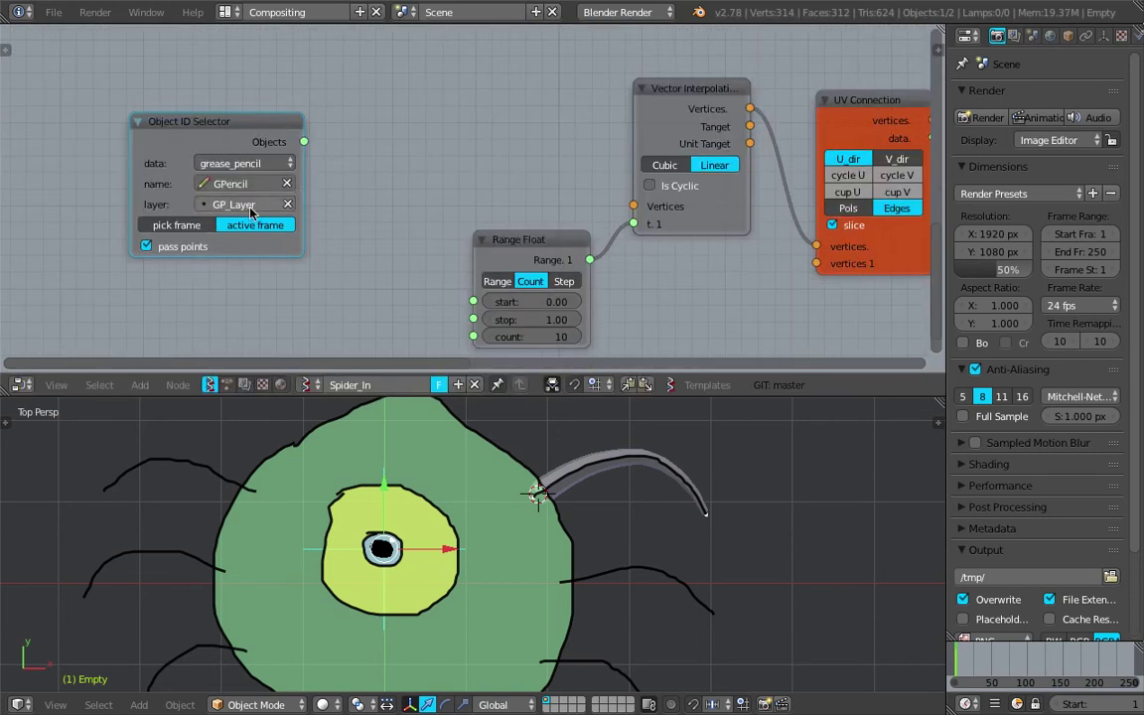
{"action": "left_click", "coordinate": [248, 206]}
{"action": "left_click", "coordinate": [233, 293]}
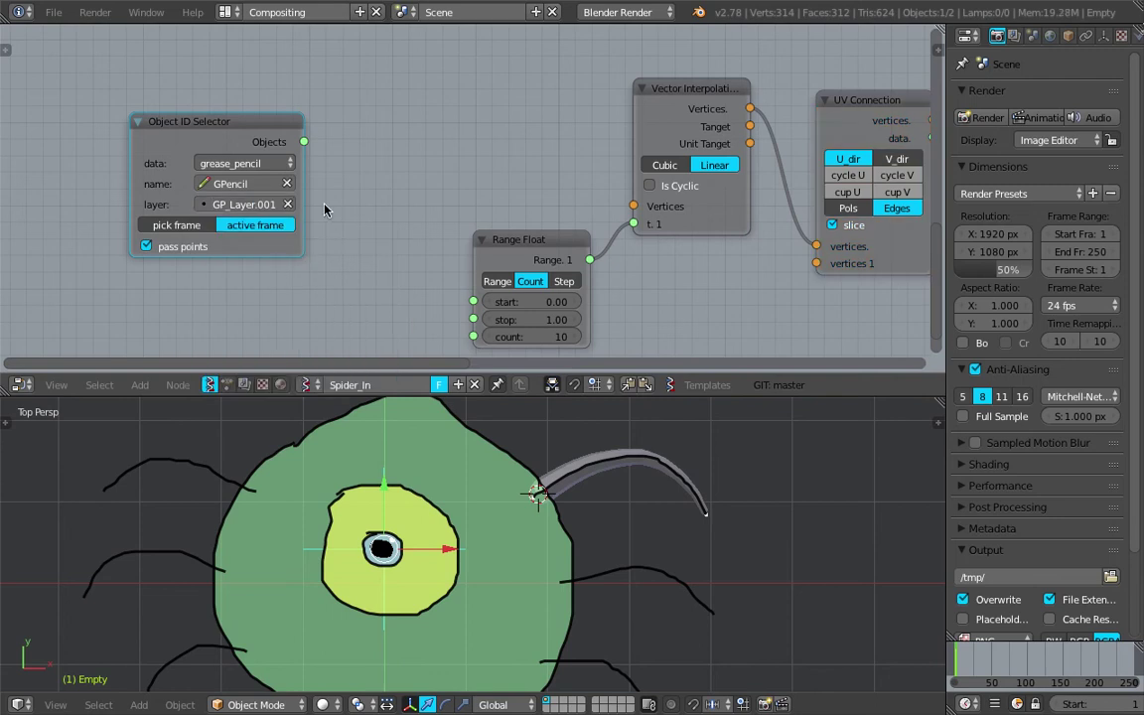
{"action": "scroll", "coordinate": [300, 177], "scroll_direction": "down", "scroll_amount": 2}
{"action": "scroll", "coordinate": [268, 163], "scroll_direction": "down", "scroll_amount": 1}
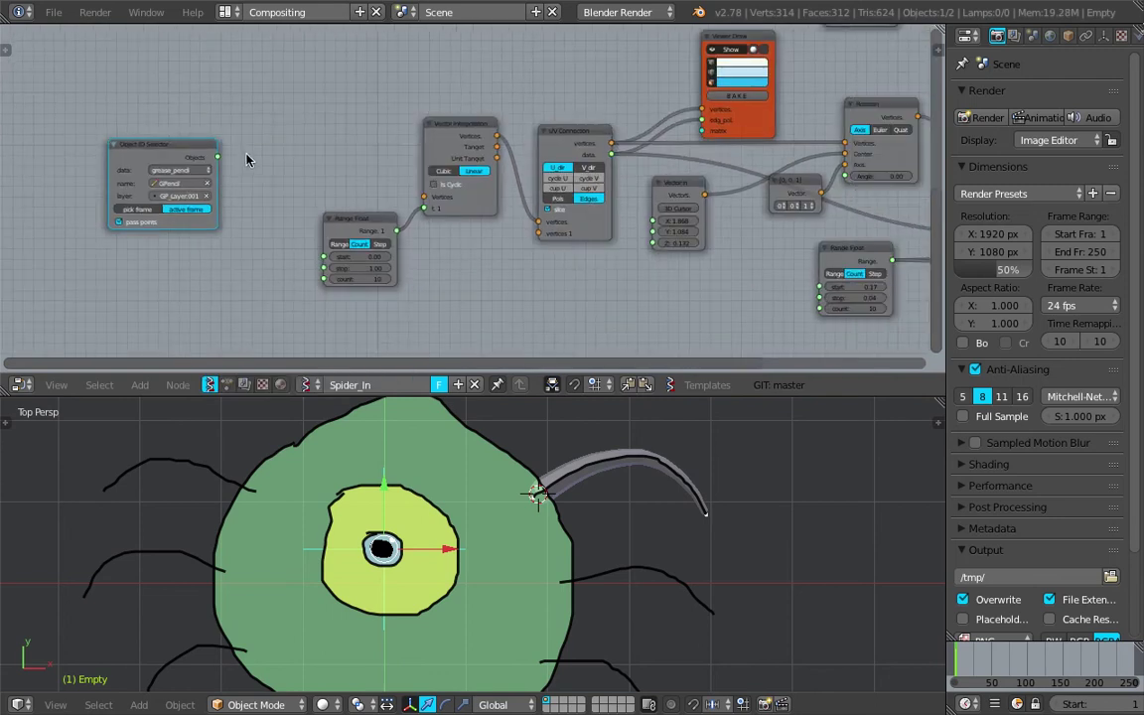
{"action": "left_click_drag", "start_coordinate": [219, 158], "coordinate": [271, 168]}
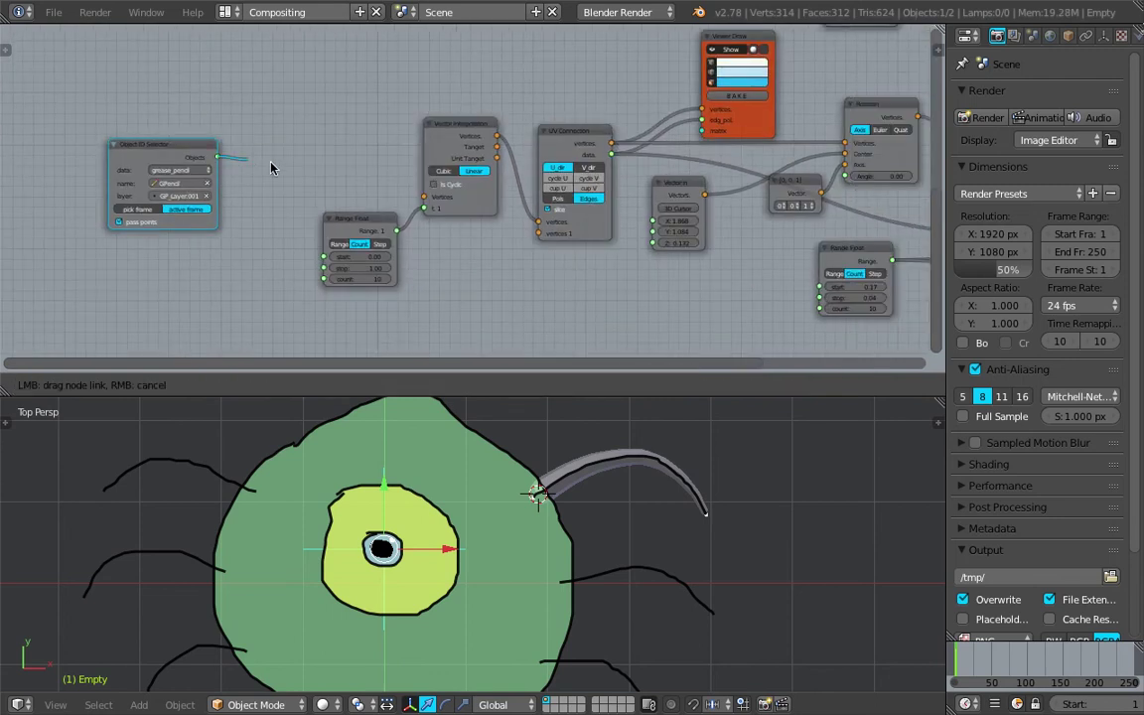
{"action": "left_click_drag", "start_coordinate": [419, 197], "coordinate": [423, 196]}
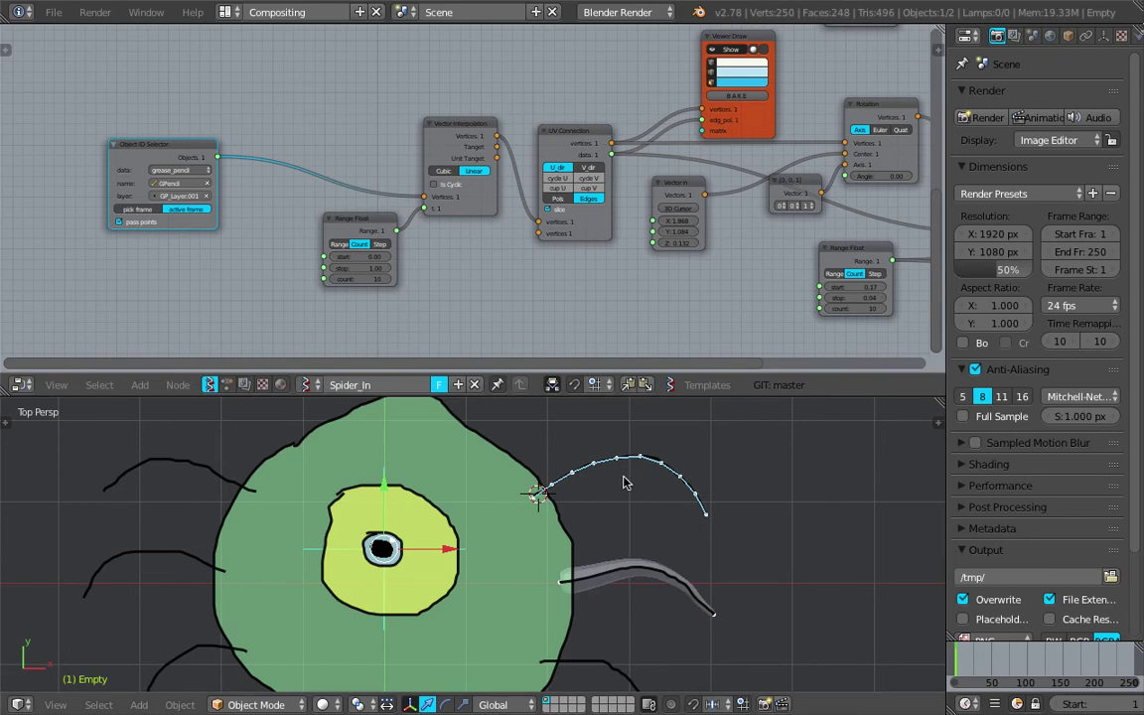
Select the second leg's mesh and change the copied Skin Mesher's mesh name to a right-leg name starting with "RLe".
{"action": "middle_click_drag", "start_coordinate": [629, 205], "coordinate": [97, 193]}
{"action": "scroll", "coordinate": [432, 190], "scroll_direction": "up", "scroll_amount": 3}
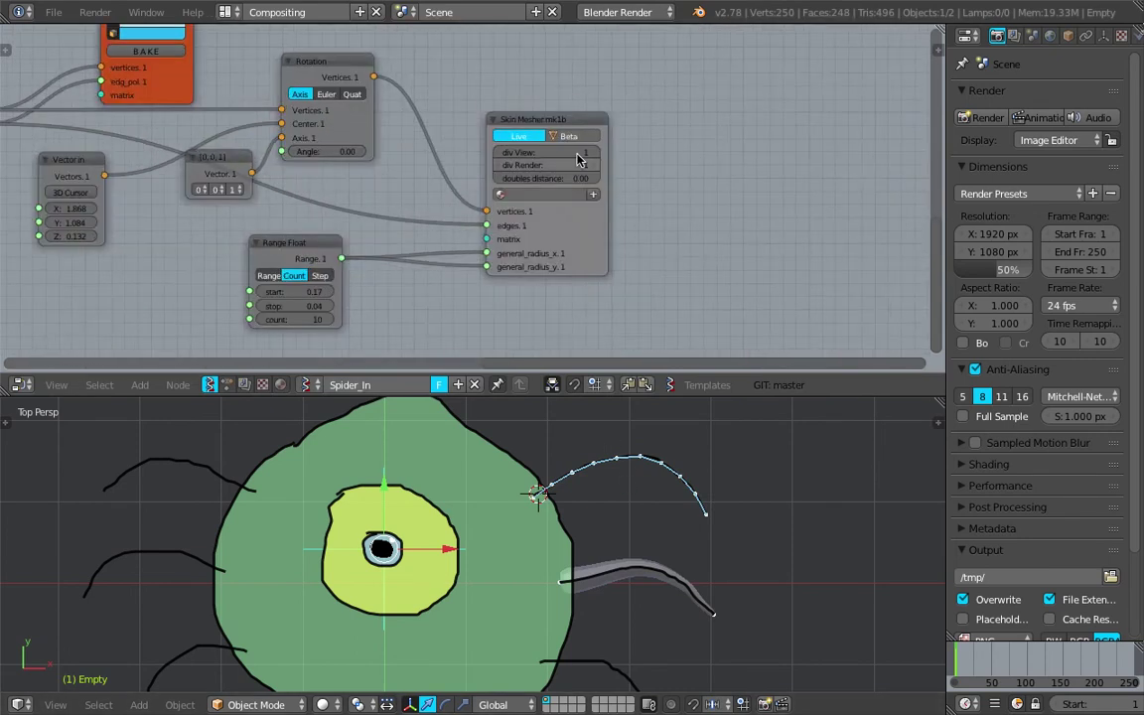
{"action": "scroll", "coordinate": [578, 159], "scroll_direction": "up", "scroll_amount": 1}
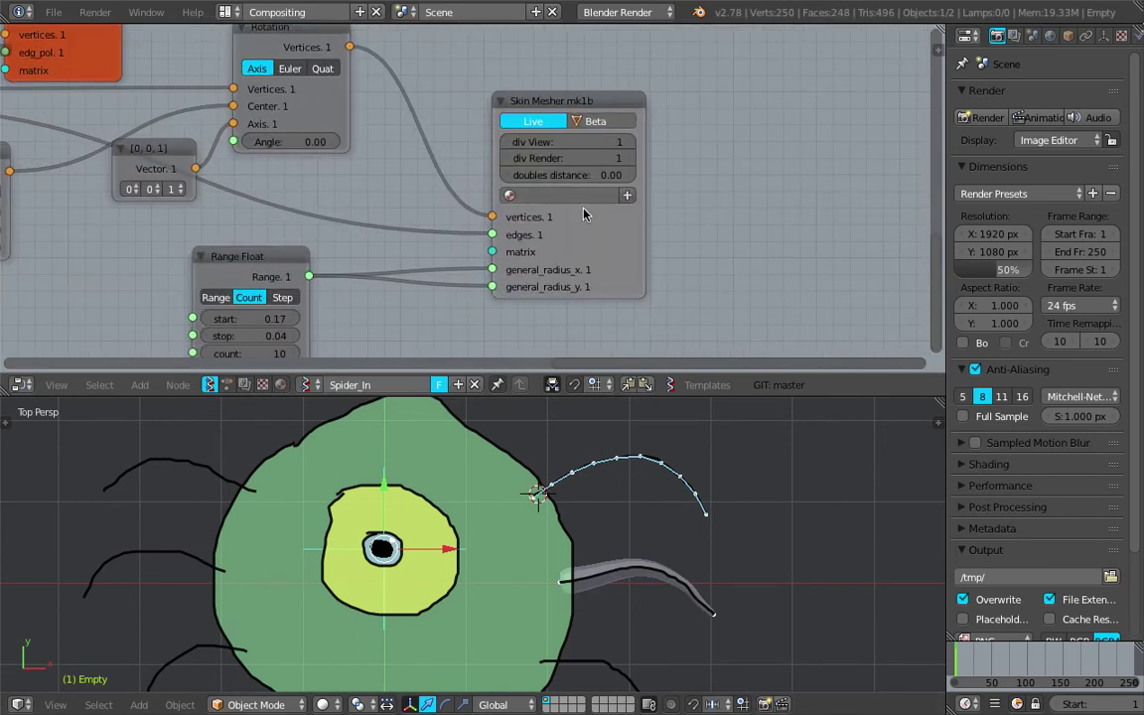
{"action": "scroll", "coordinate": [655, 185], "scroll_direction": "down", "scroll_amount": 1}
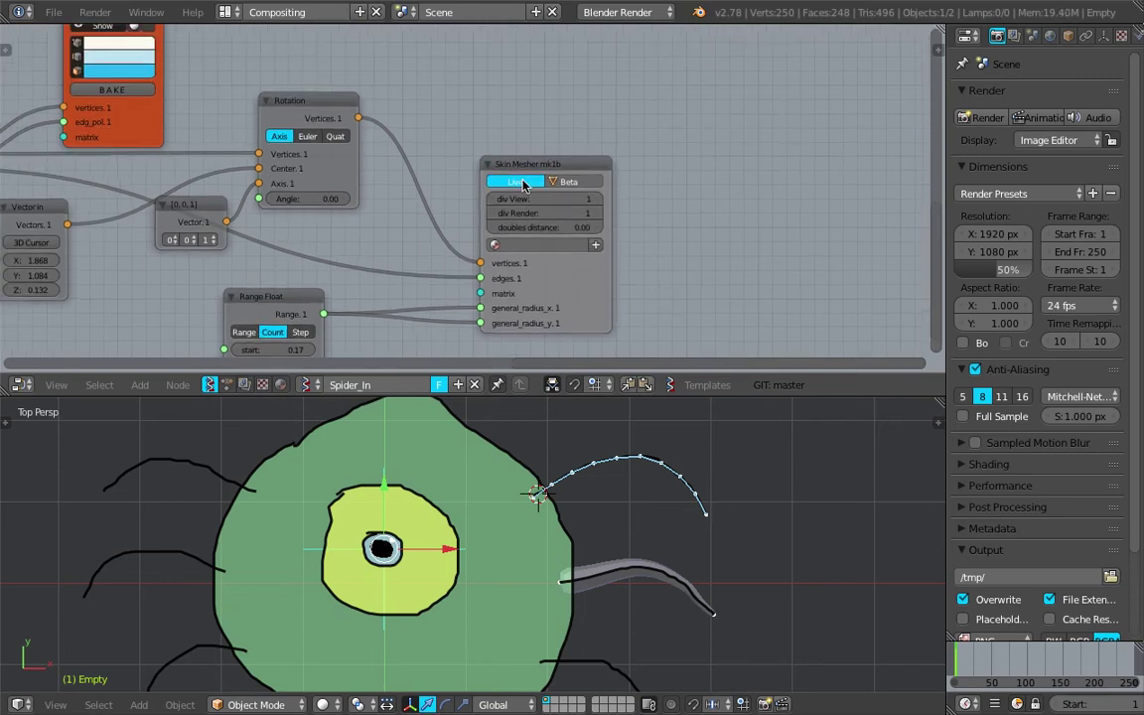
{"action": "right_click", "coordinate": [599, 578]}
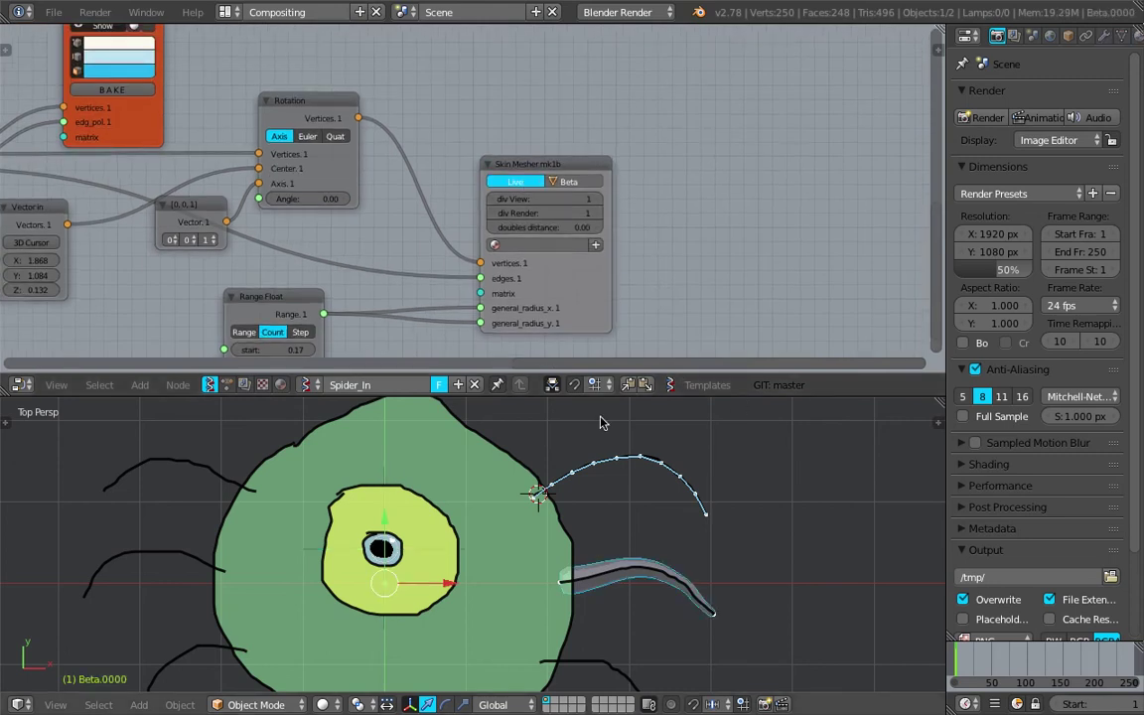
{"action": "scroll", "coordinate": [601, 182], "scroll_direction": "up", "scroll_amount": 1}
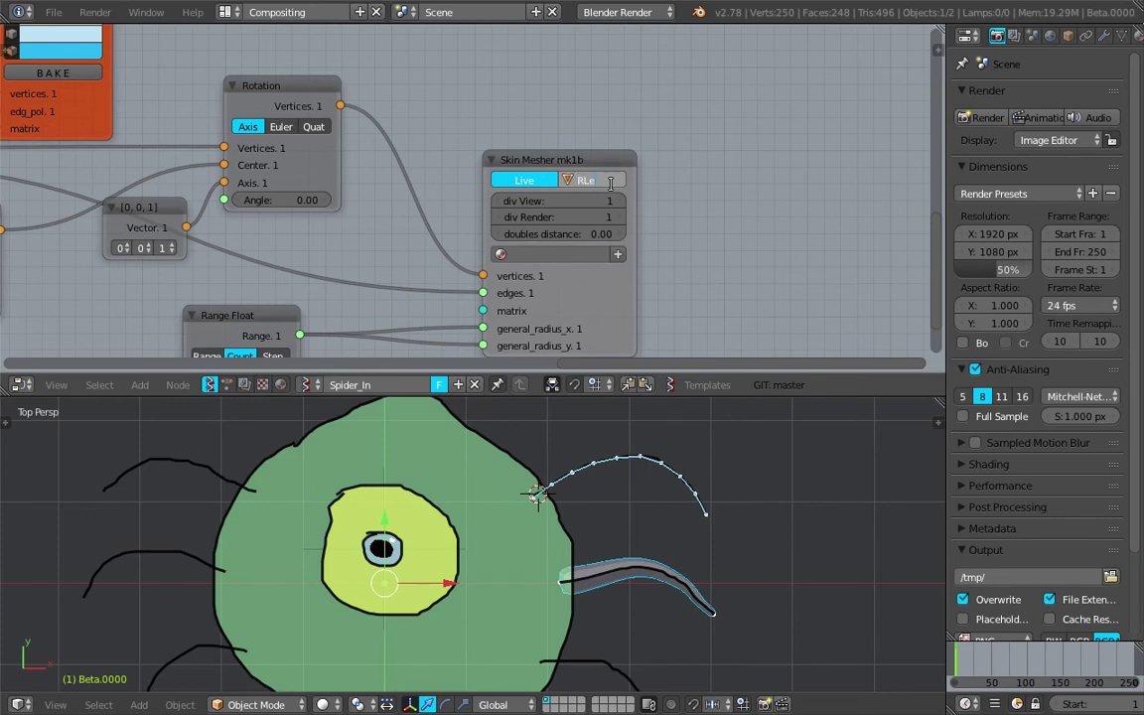
{"action": "key", "text": "Return"}
Rename the original branch's Skin Mesher mesh as RLeg1 and save the file.
{"action": "scroll", "coordinate": [466, 169], "scroll_direction": "down", "scroll_amount": 4}
{"action": "middle_click_drag", "start_coordinate": [478, 114], "coordinate": [497, 403]}
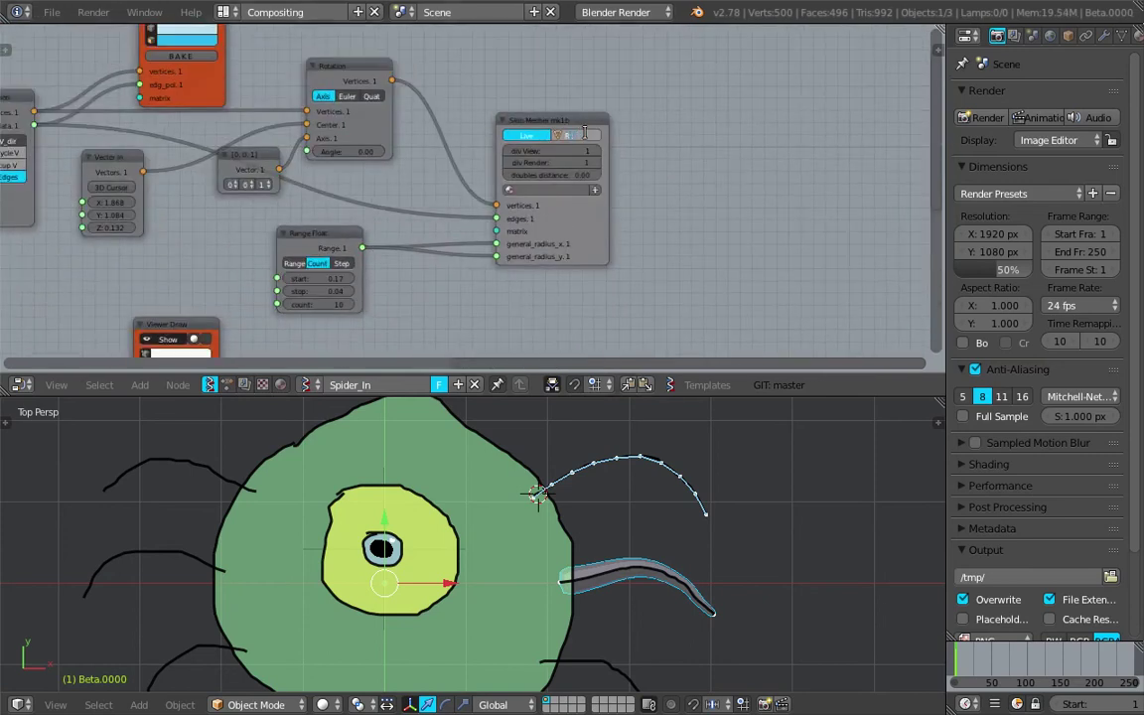
{"action": "left_click", "coordinate": [585, 133]}
{"action": "type", "text": "RLeg1"}
{"action": "key", "text": "Return"}
{"action": "key", "text": "ctrl+s"}
{"action": "left_click", "coordinate": [587, 133]}
{"action": "scroll", "coordinate": [728, 227], "scroll_direction": "down", "scroll_amount": 2}
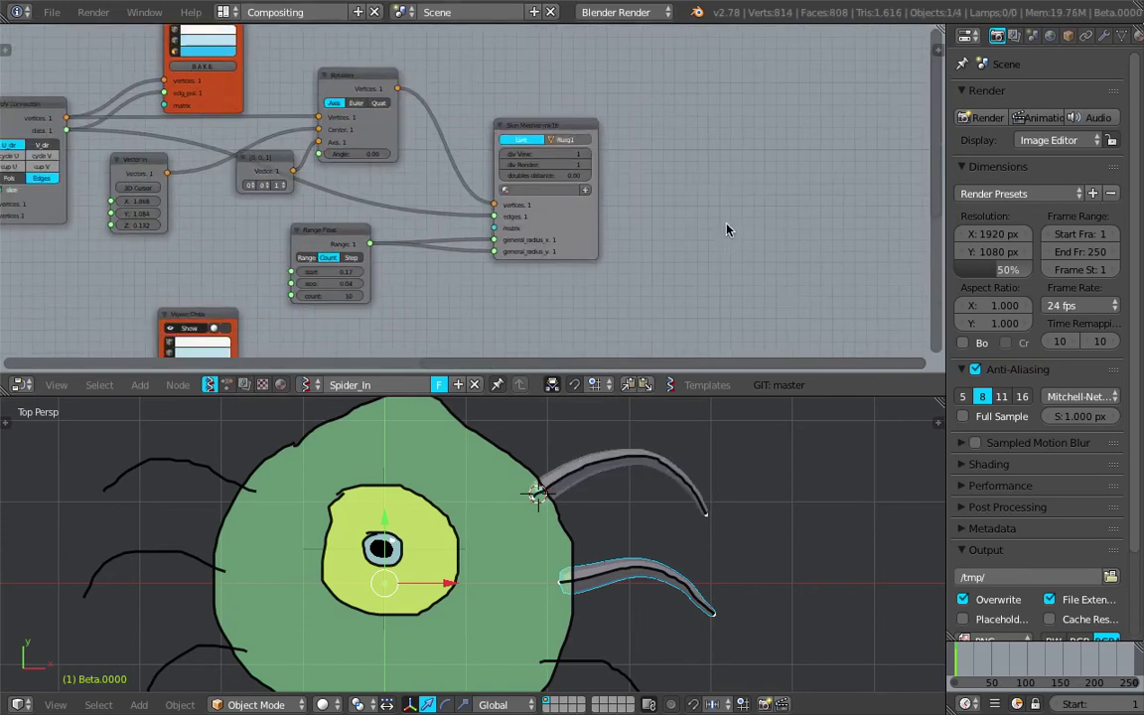
Deselect the mesh, select both leg branches in the node tree, and duplicate them alongside the originals.
{"action": "middle_click_drag", "start_coordinate": [666, 296], "coordinate": [642, 229]}
{"action": "scroll", "coordinate": [664, 502], "scroll_direction": "down", "scroll_amount": 3}
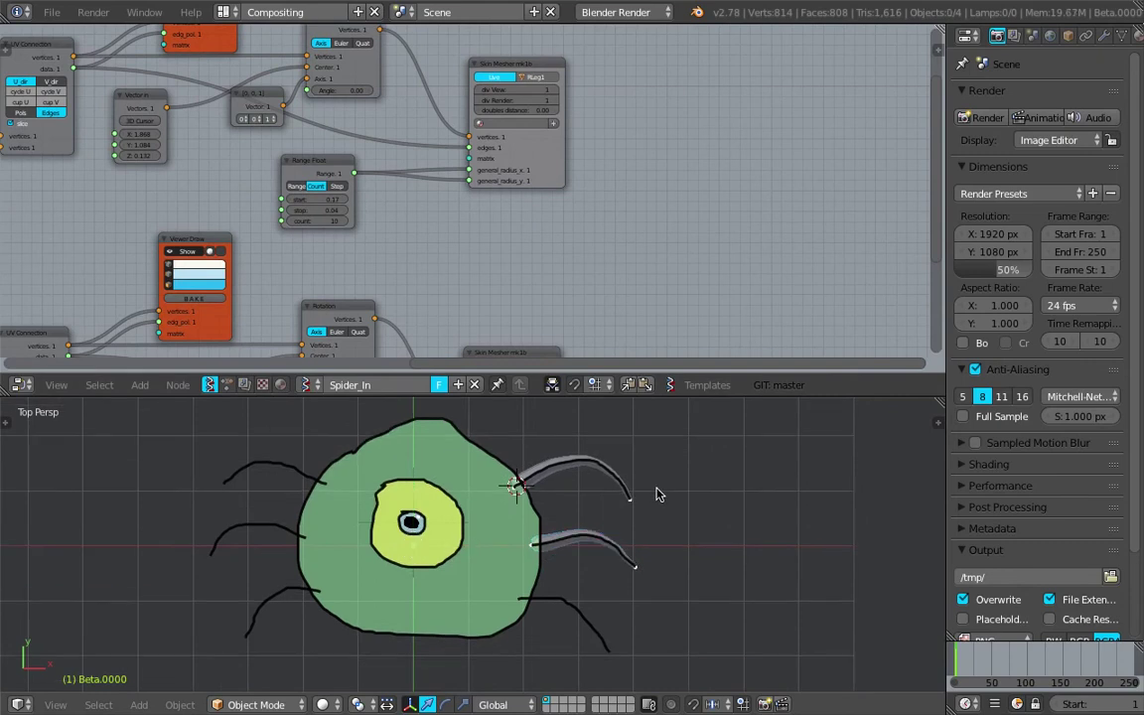
{"action": "scroll", "coordinate": [429, 211], "scroll_direction": "down", "scroll_amount": 3}
{"action": "scroll", "coordinate": [390, 198], "scroll_direction": "down", "scroll_amount": 3}
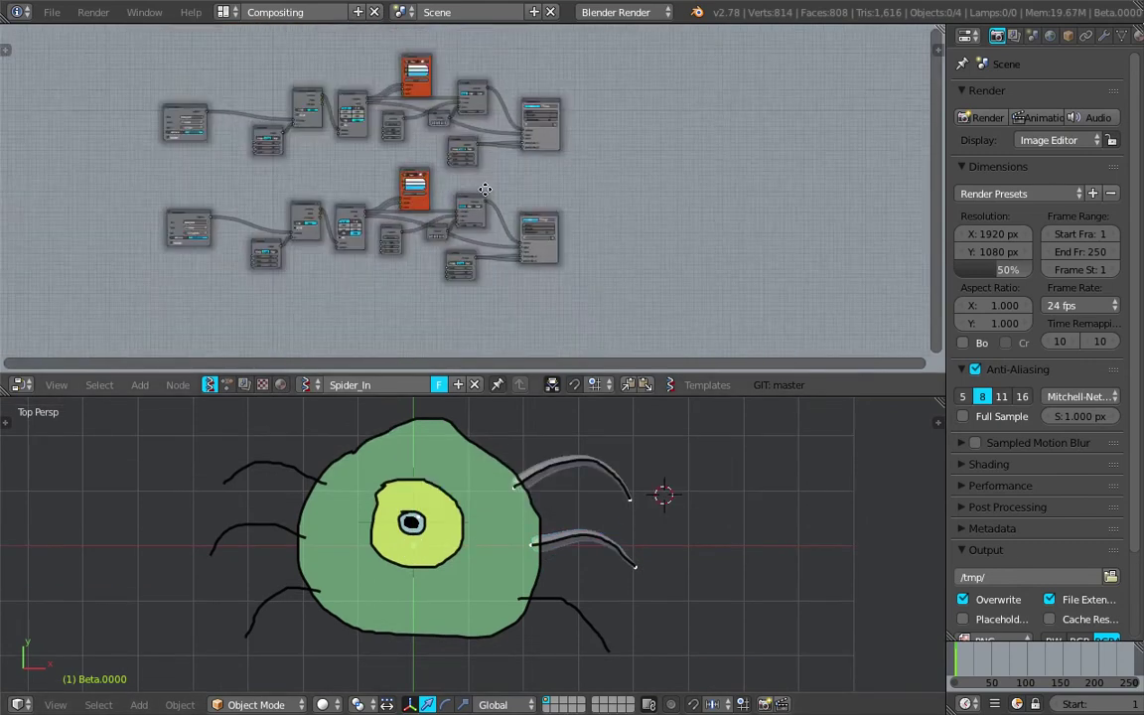
{"action": "scroll", "coordinate": [390, 199], "scroll_direction": "down", "scroll_amount": 1}
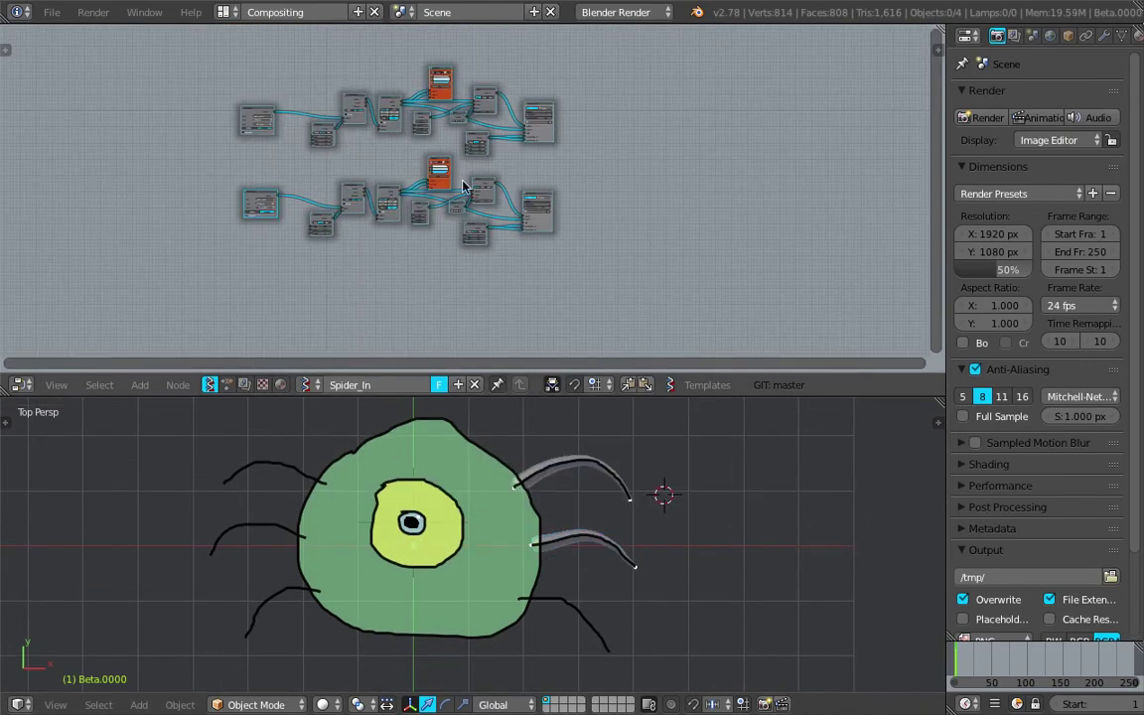
{"action": "key", "text": "shift+d"}
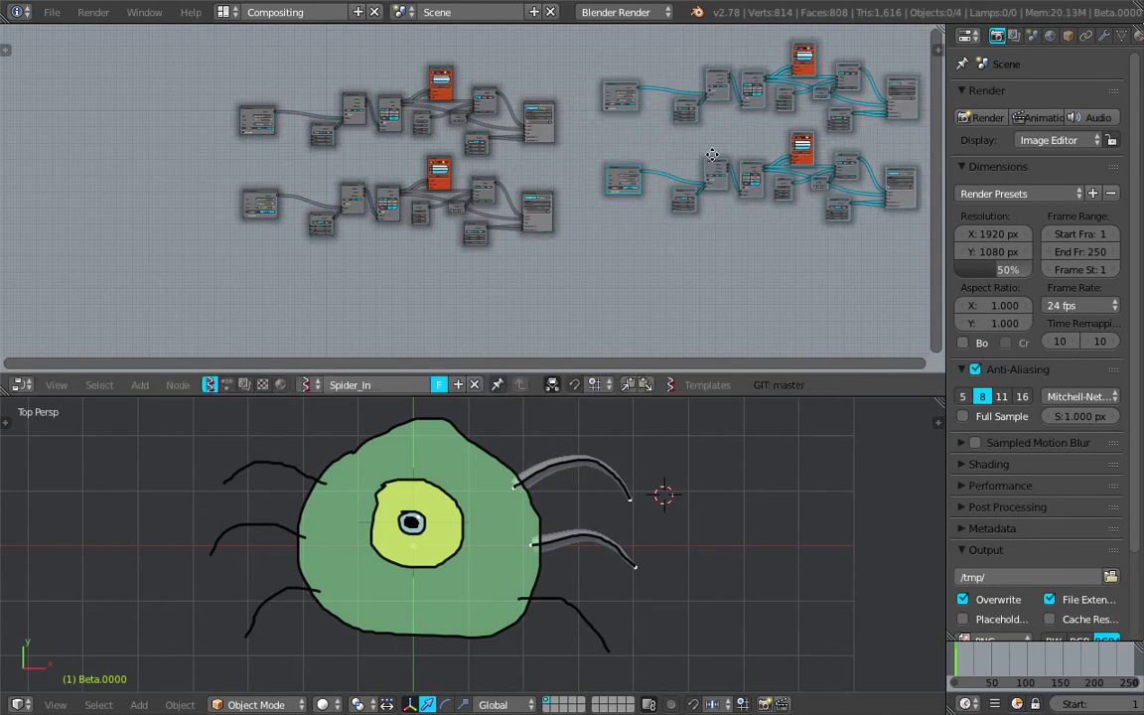
{"action": "middle_click_drag", "start_coordinate": [712, 155], "coordinate": [370, 192]}
Duplicate the two copied leg branches again and place the new pair below them.
{"action": "key", "text": "shift+d"}
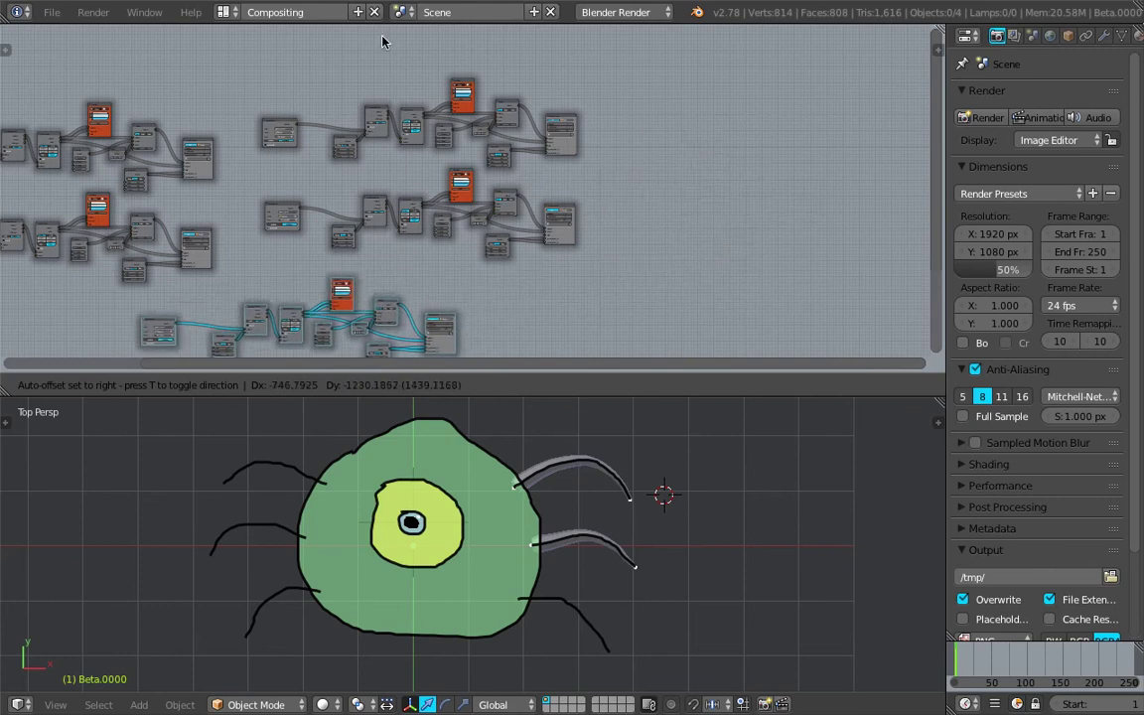
{"action": "left_click", "coordinate": [462, 50]}
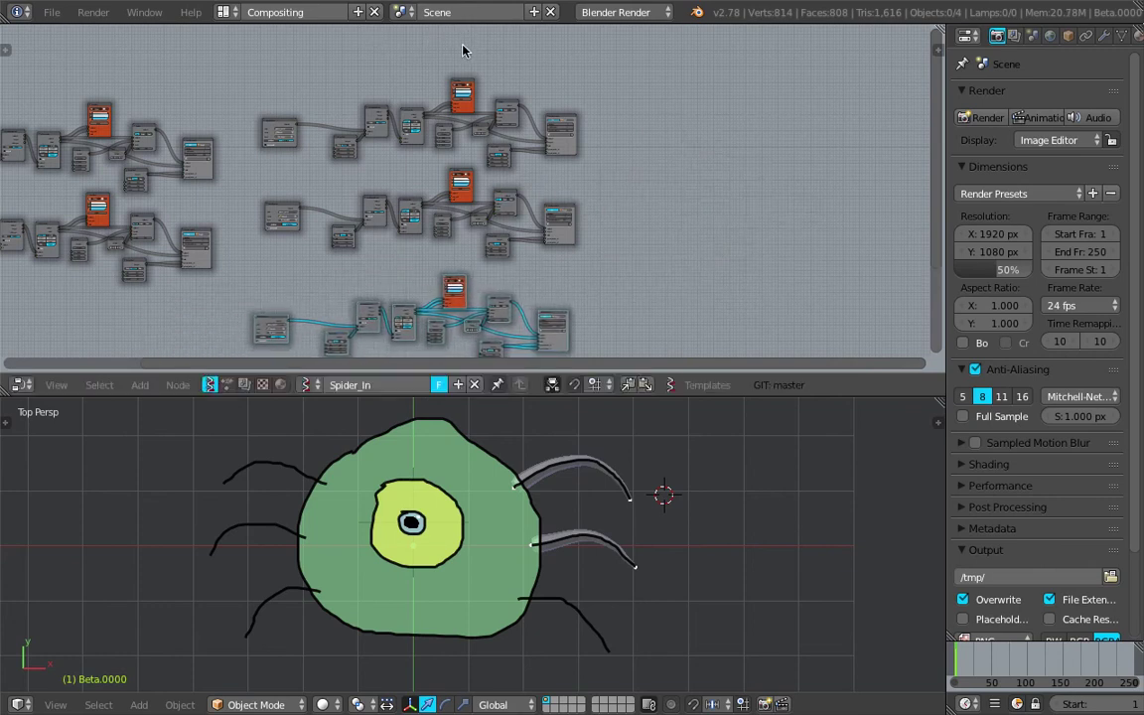
{"action": "scroll", "coordinate": [528, 233], "scroll_direction": "down", "scroll_amount": 4}
{"action": "middle_click_drag", "start_coordinate": [562, 153], "coordinate": [603, 92]}
{"action": "scroll", "coordinate": [464, 164], "scroll_direction": "up", "scroll_amount": 8}
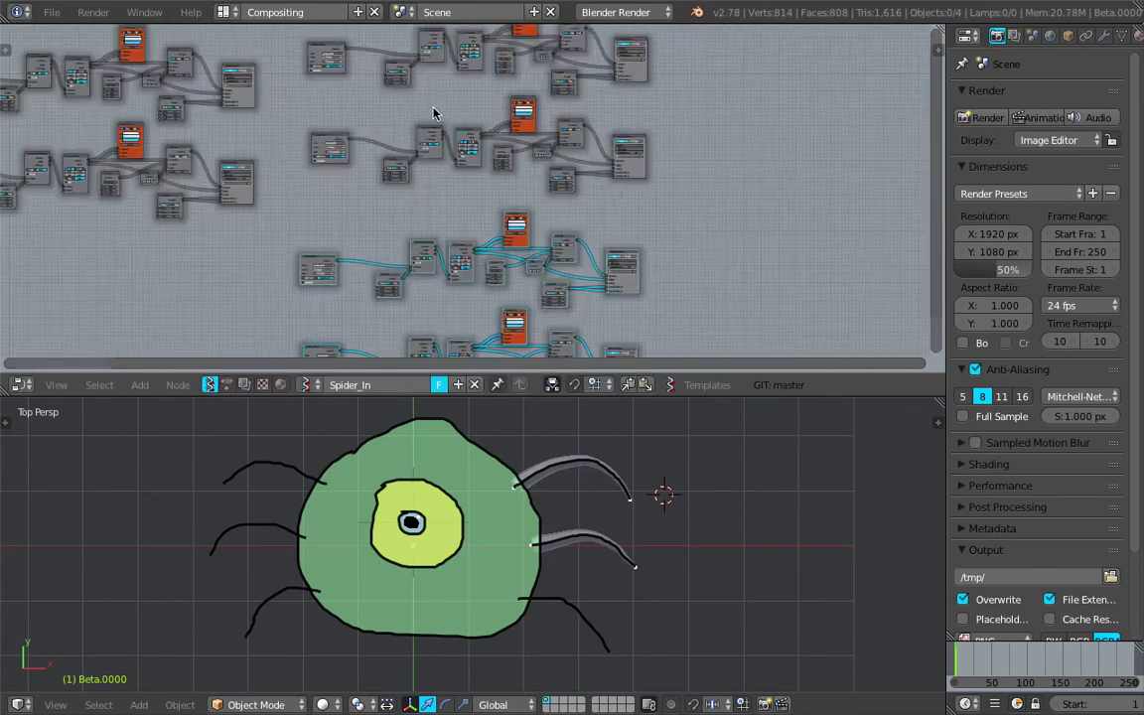
Widen the node editor and rename the upper copied branch's Skin Mesher mesh from RLeg1 to RLeg23.
{"action": "middle_click_drag", "start_coordinate": [372, 121], "coordinate": [404, 255]}
{"action": "scroll", "coordinate": [393, 252], "scroll_direction": "up", "scroll_amount": 6}
{"action": "middle_click_drag", "start_coordinate": [458, 206], "coordinate": [412, 225]}
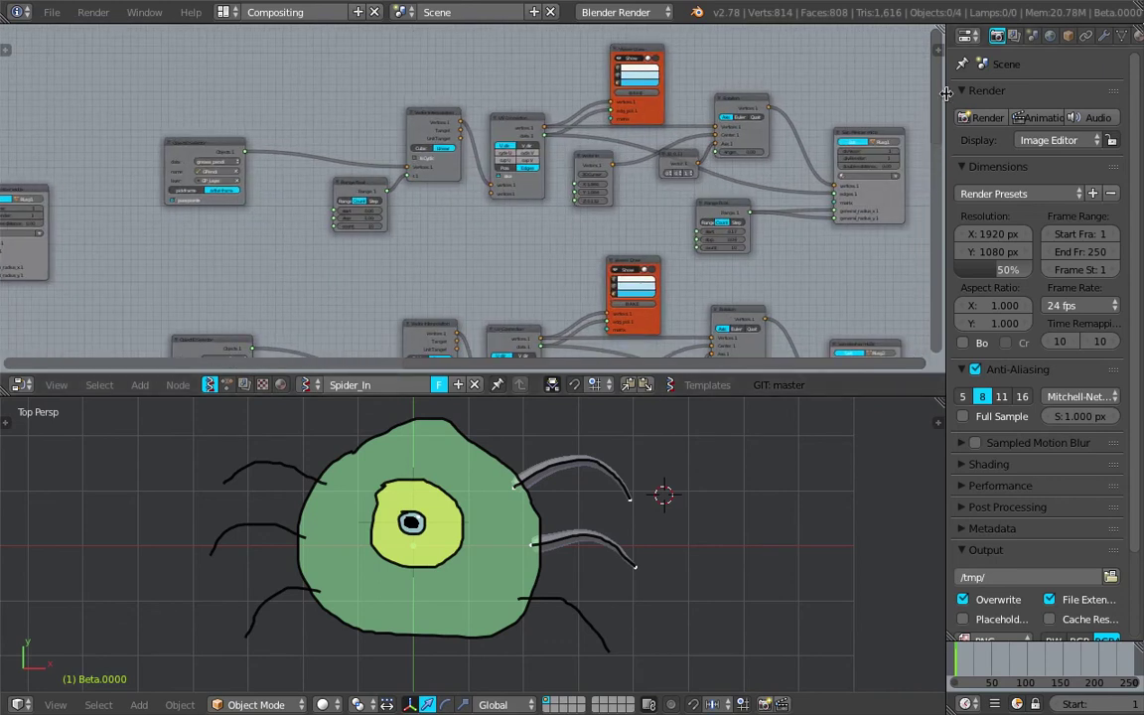
{"action": "left_click_drag", "start_coordinate": [946, 92], "coordinate": [1049, 96]}
{"action": "scroll", "coordinate": [317, 177], "scroll_direction": "up", "scroll_amount": 2}
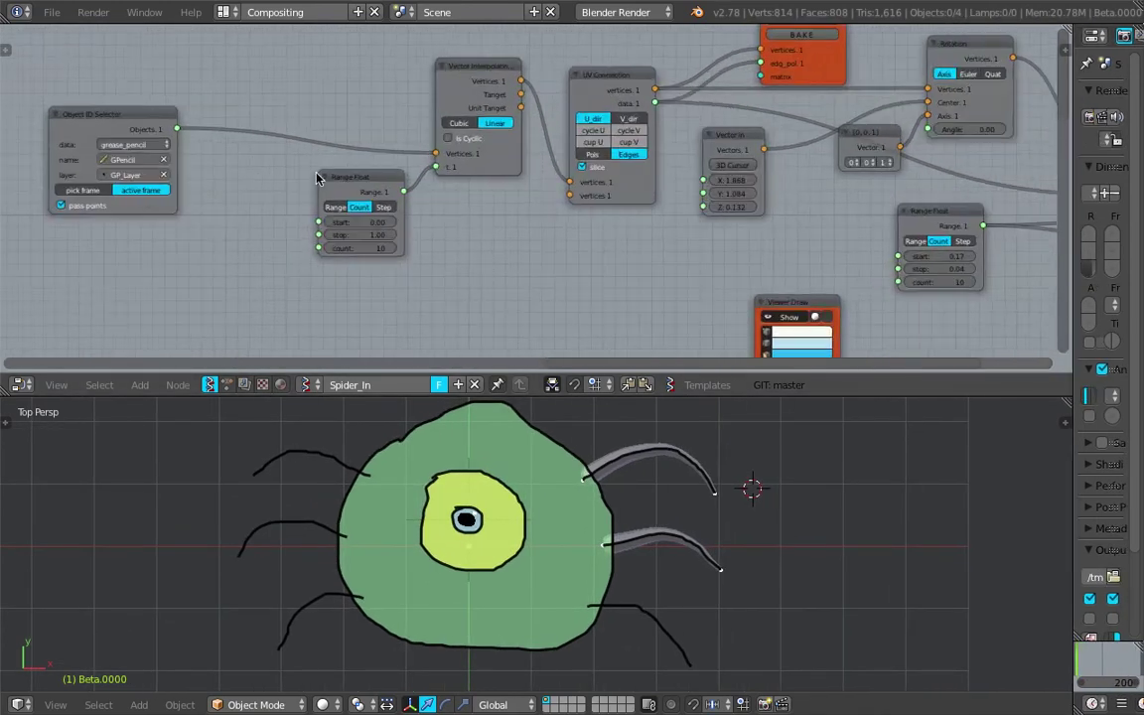
{"action": "middle_click_drag", "start_coordinate": [723, 138], "coordinate": [331, 220]}
{"action": "middle_click_drag", "start_coordinate": [807, 220], "coordinate": [656, 218]}
{"action": "scroll", "coordinate": [655, 217], "scroll_direction": "up", "scroll_amount": 1}
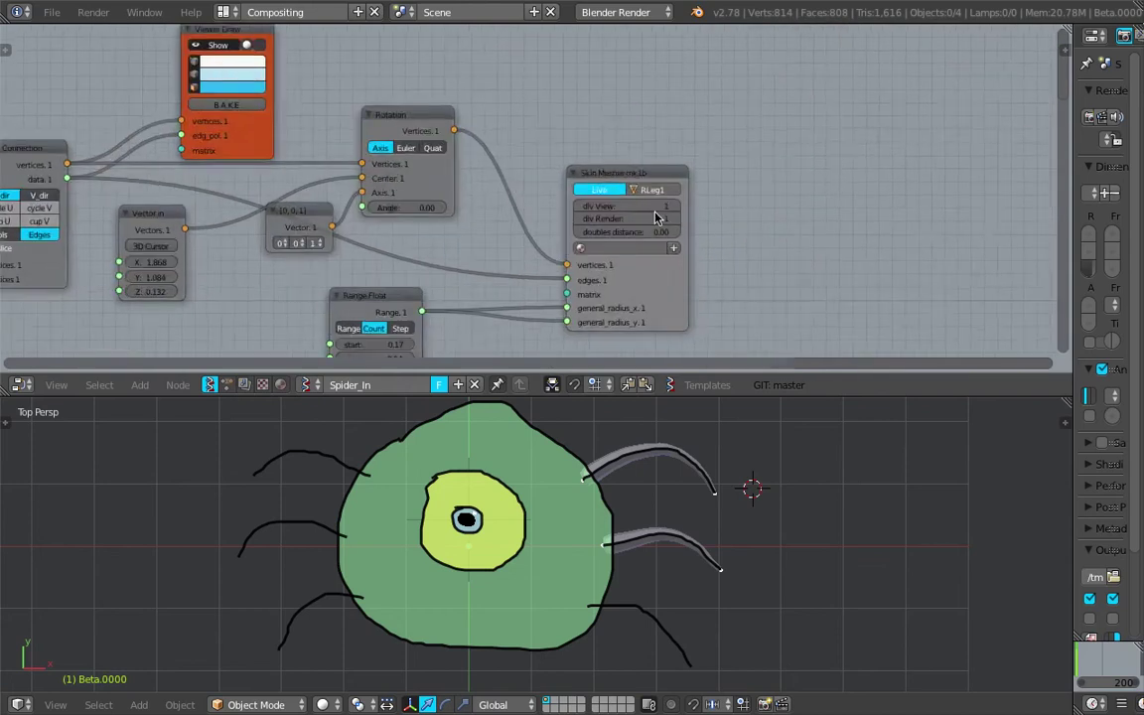
{"action": "scroll", "coordinate": [656, 217], "scroll_direction": "up", "scroll_amount": 1}
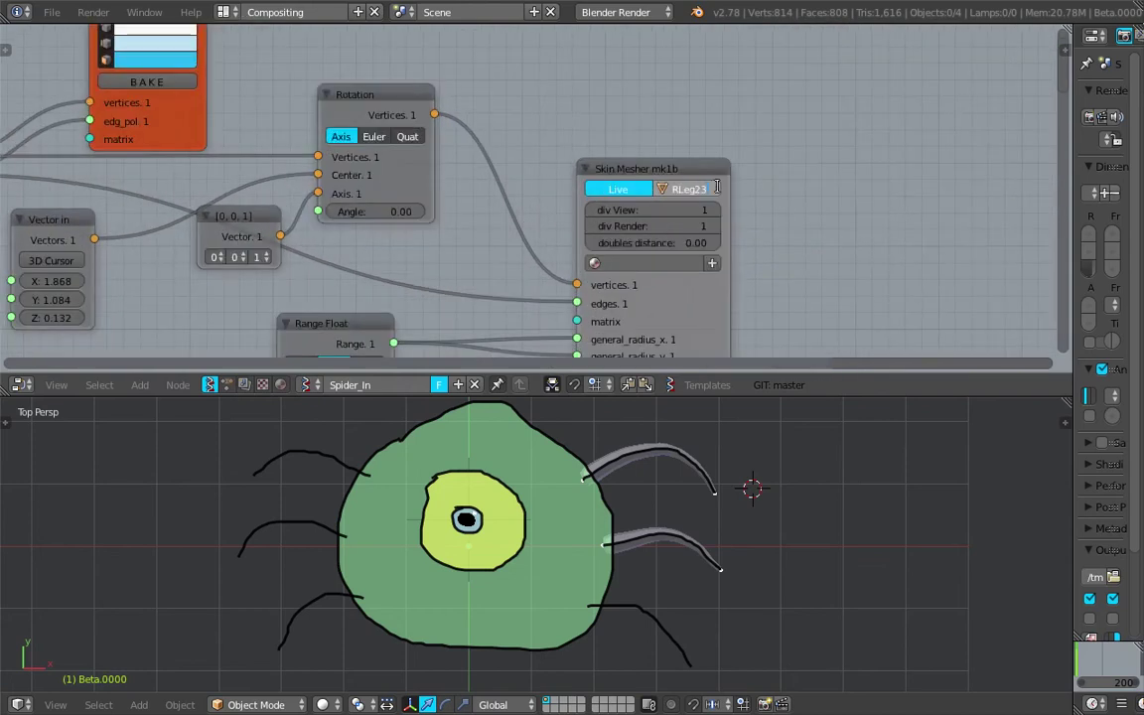
{"action": "key", "text": "Return"}
Set the grease pencil layer to GP_Layer.002 in that branch's Object ID Selector.
{"action": "scroll", "coordinate": [521, 183], "scroll_direction": "down", "scroll_amount": 4}
{"action": "middle_click_drag", "start_coordinate": [134, 232], "coordinate": [515, 174]}
{"action": "middle_click_drag", "start_coordinate": [220, 184], "coordinate": [575, 184]}
{"action": "scroll", "coordinate": [424, 187], "scroll_direction": "up", "scroll_amount": 4}
{"action": "left_click", "coordinate": [239, 194]}
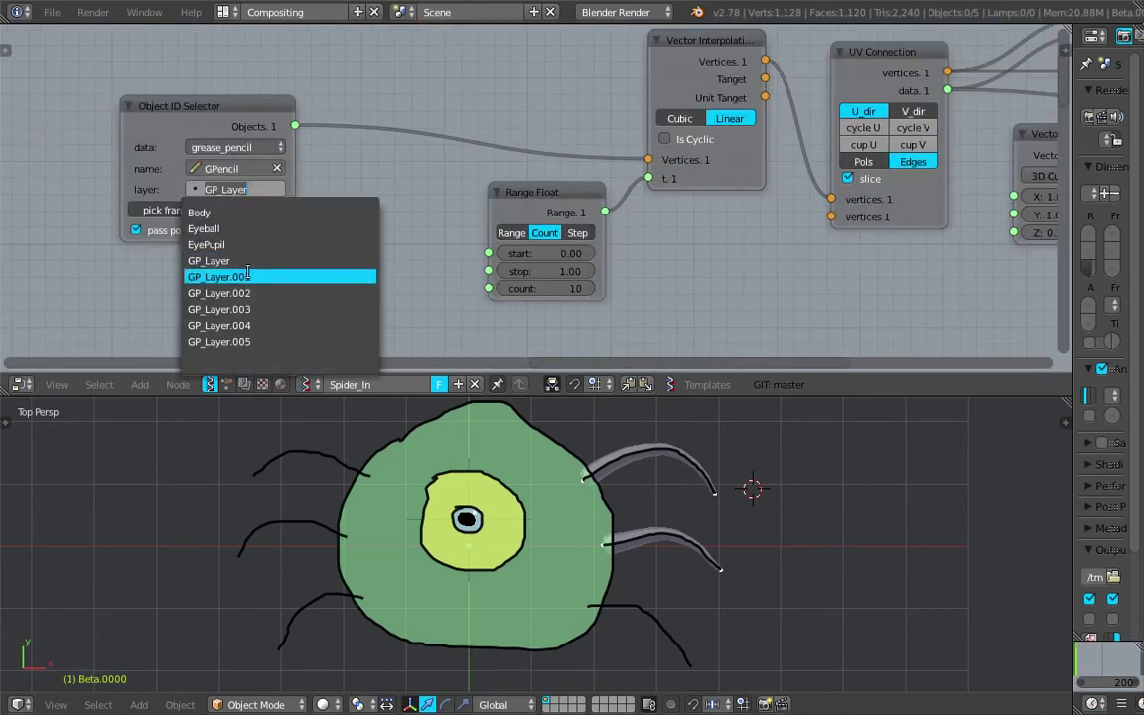
{"action": "left_click", "coordinate": [220, 293]}
Rename the Skin Mesher mesh of the next copied branch below as LLeg1.
{"action": "scroll", "coordinate": [398, 227], "scroll_direction": "down", "scroll_amount": 3}
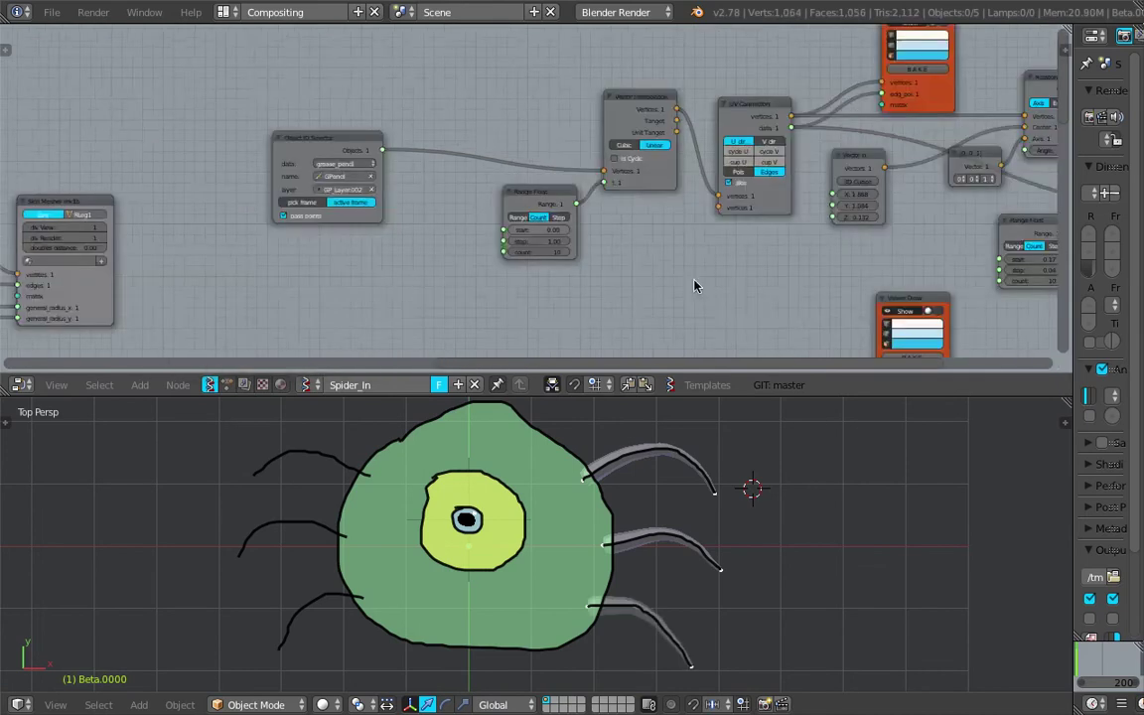
{"action": "middle_click_drag", "start_coordinate": [685, 279], "coordinate": [519, 103]}
{"action": "middle_click_drag", "start_coordinate": [783, 218], "coordinate": [329, 124]}
{"action": "scroll", "coordinate": [519, 192], "scroll_direction": "up", "scroll_amount": 2}
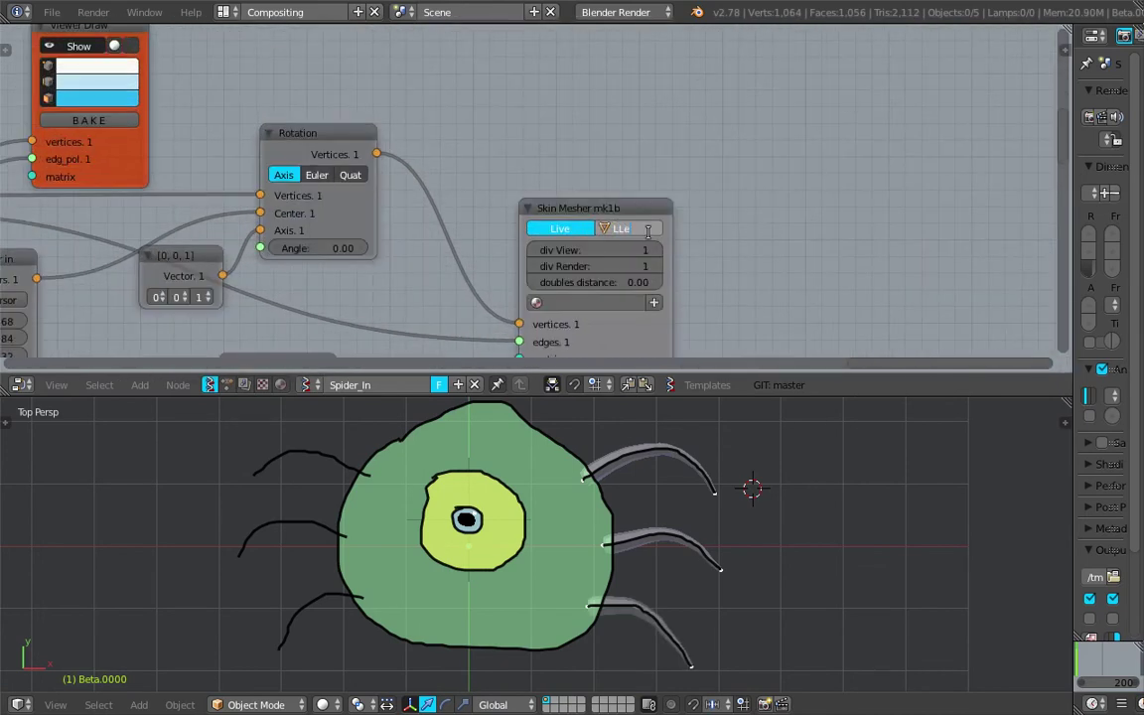
{"action": "key", "text": "Return"}
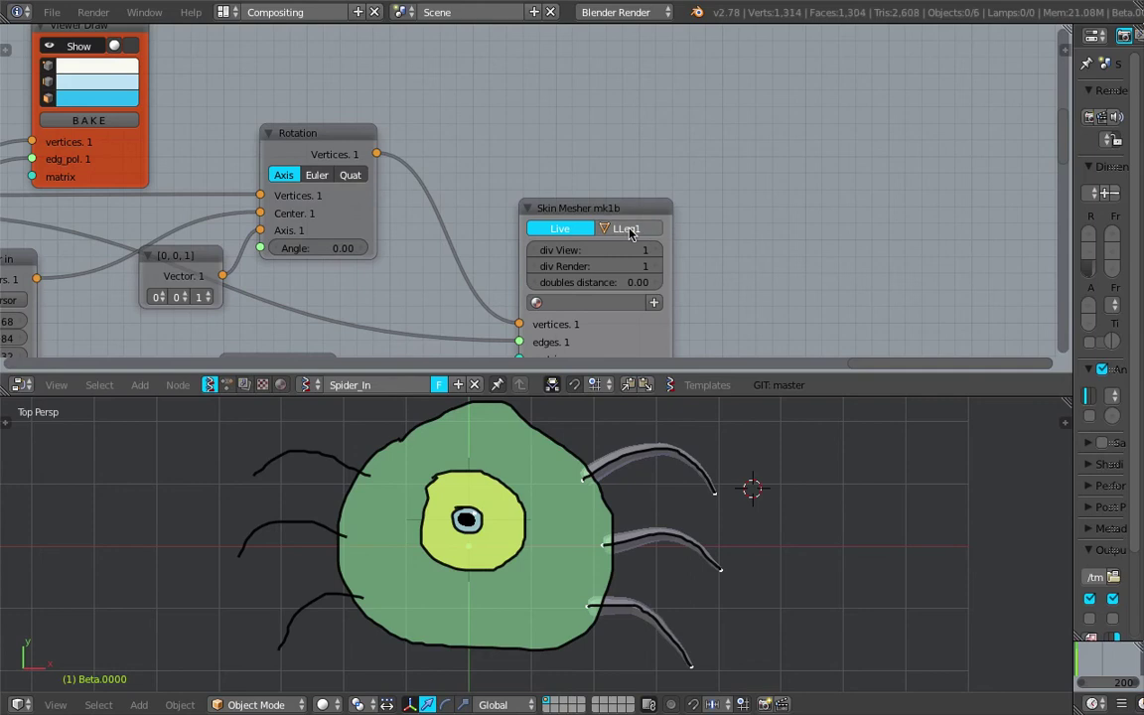
Rename the Skin Mesher meshes of the last two copied branches as LLeg2 and LLeg3.
{"action": "scroll", "coordinate": [631, 232], "scroll_direction": "down", "scroll_amount": 4}
{"action": "middle_click_drag", "start_coordinate": [723, 215], "coordinate": [778, 263]}
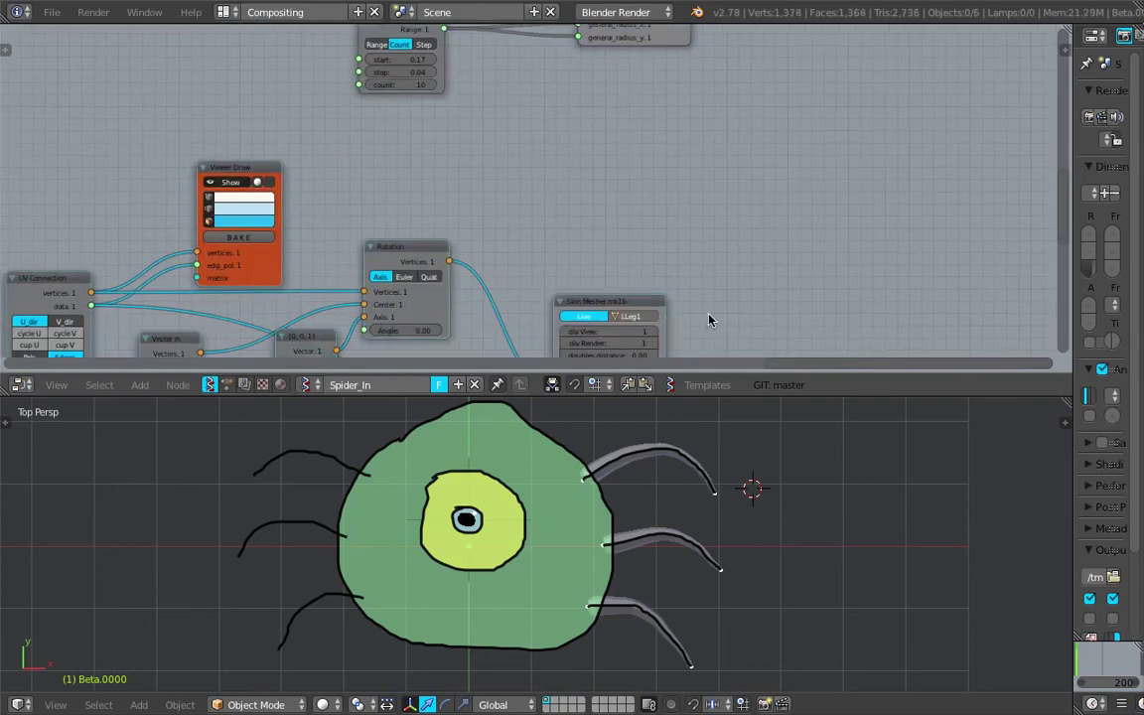
{"action": "scroll", "coordinate": [667, 266], "scroll_direction": "up", "scroll_amount": 2}
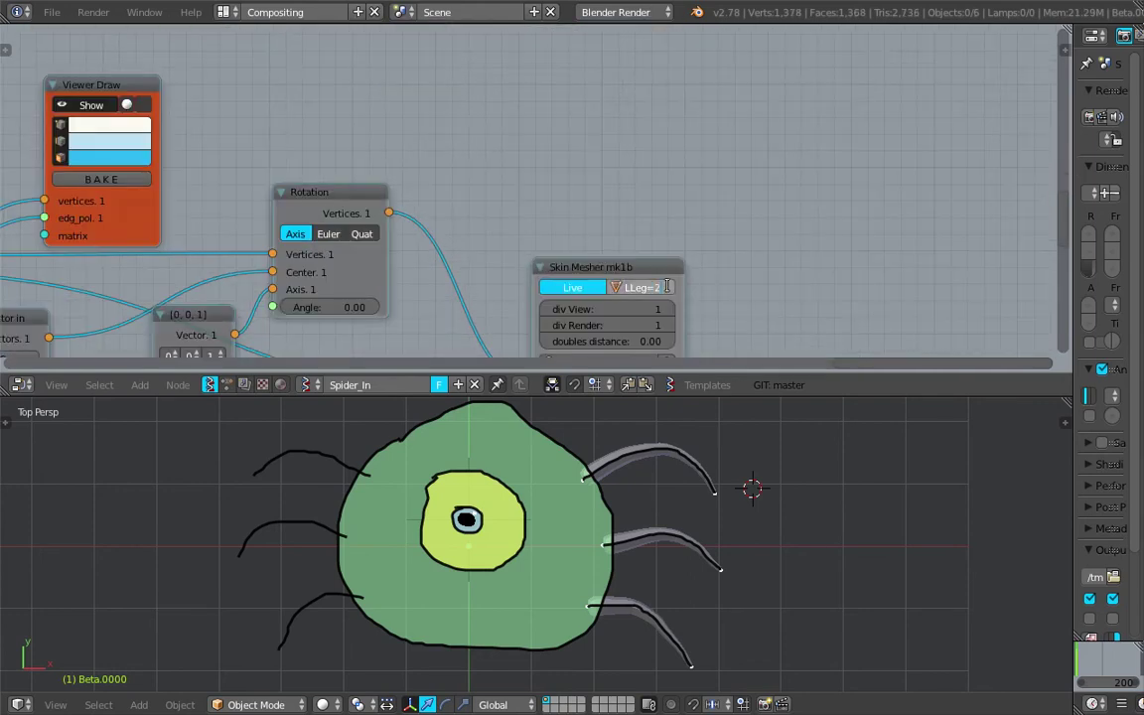
{"action": "middle_click_drag", "start_coordinate": [684, 292], "coordinate": [617, 210]}
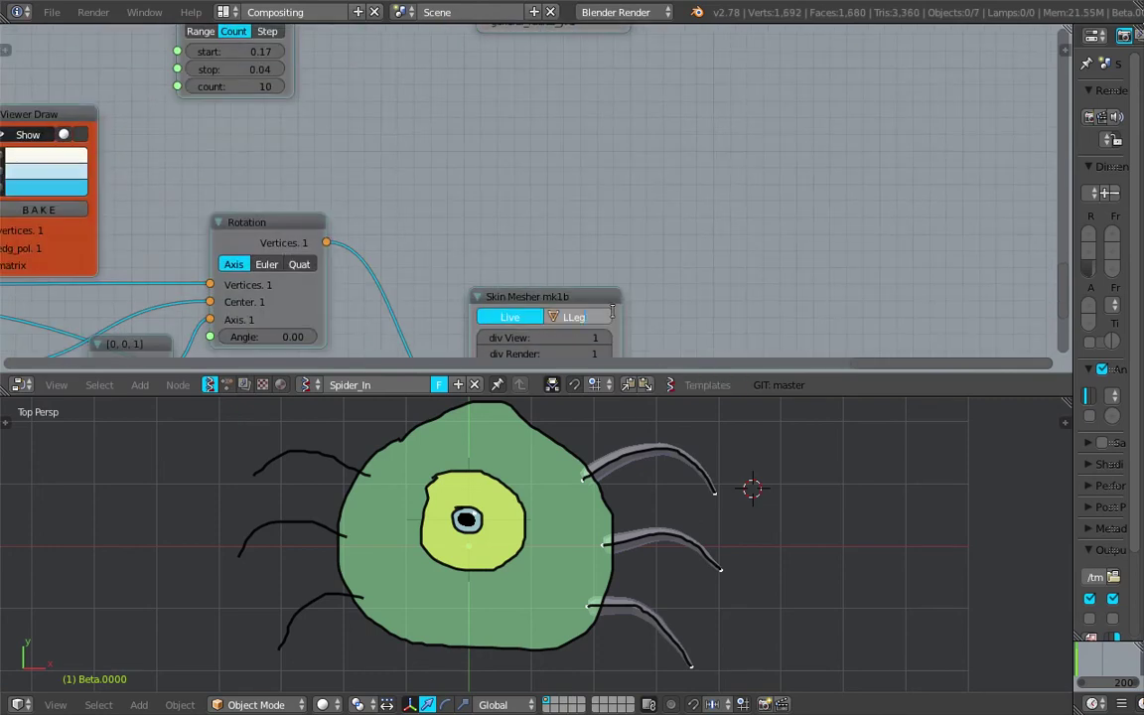
{"action": "type", "text": "3"}
{"action": "key", "text": "Return"}
Select only the three LLeg branches and move them as a column on the other side of the two original branches.
{"action": "scroll", "coordinate": [507, 214], "scroll_direction": "down", "scroll_amount": 3}
{"action": "middle_click_drag", "start_coordinate": [244, 113], "coordinate": [533, 261]}
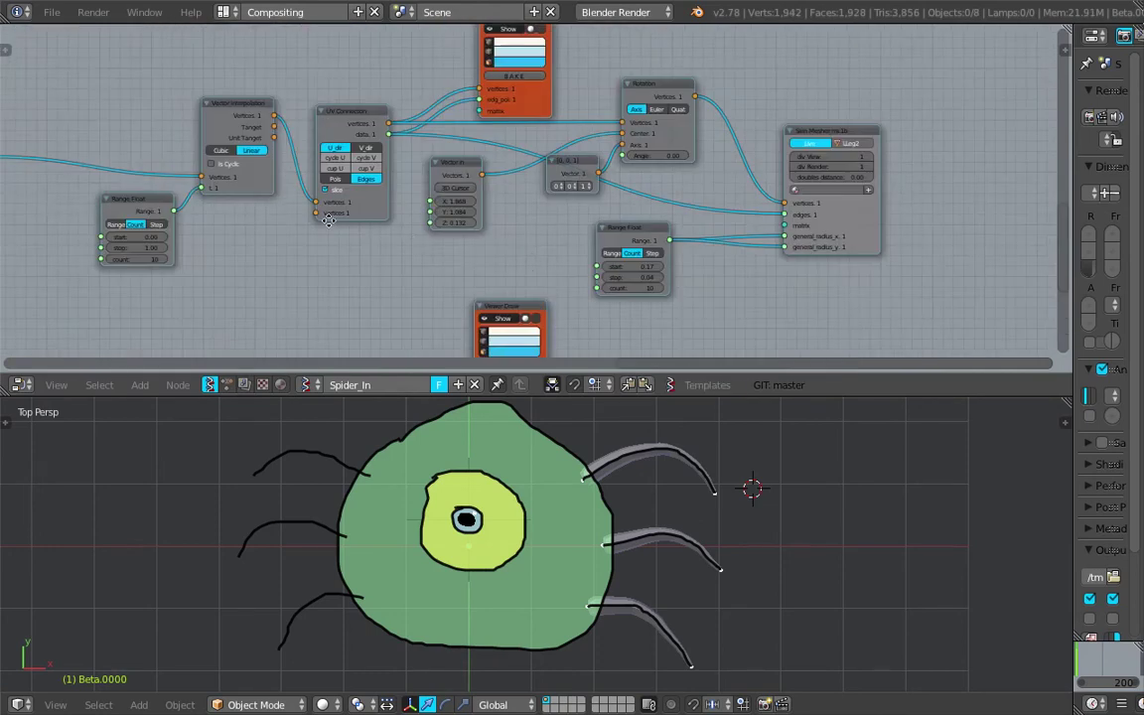
{"action": "middle_click_drag", "start_coordinate": [329, 220], "coordinate": [524, 300]}
{"action": "scroll", "coordinate": [524, 300], "scroll_direction": "down", "scroll_amount": 4}
{"action": "scroll", "coordinate": [433, 156], "scroll_direction": "down", "scroll_amount": 5}
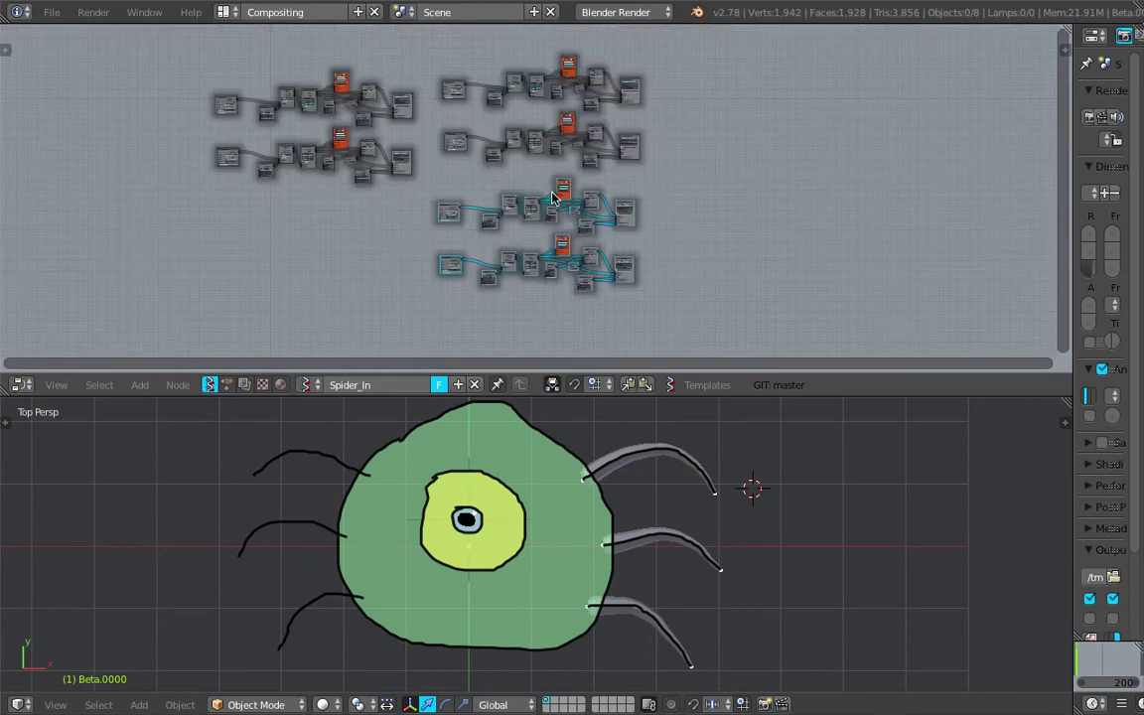
{"action": "key", "text": "a"}
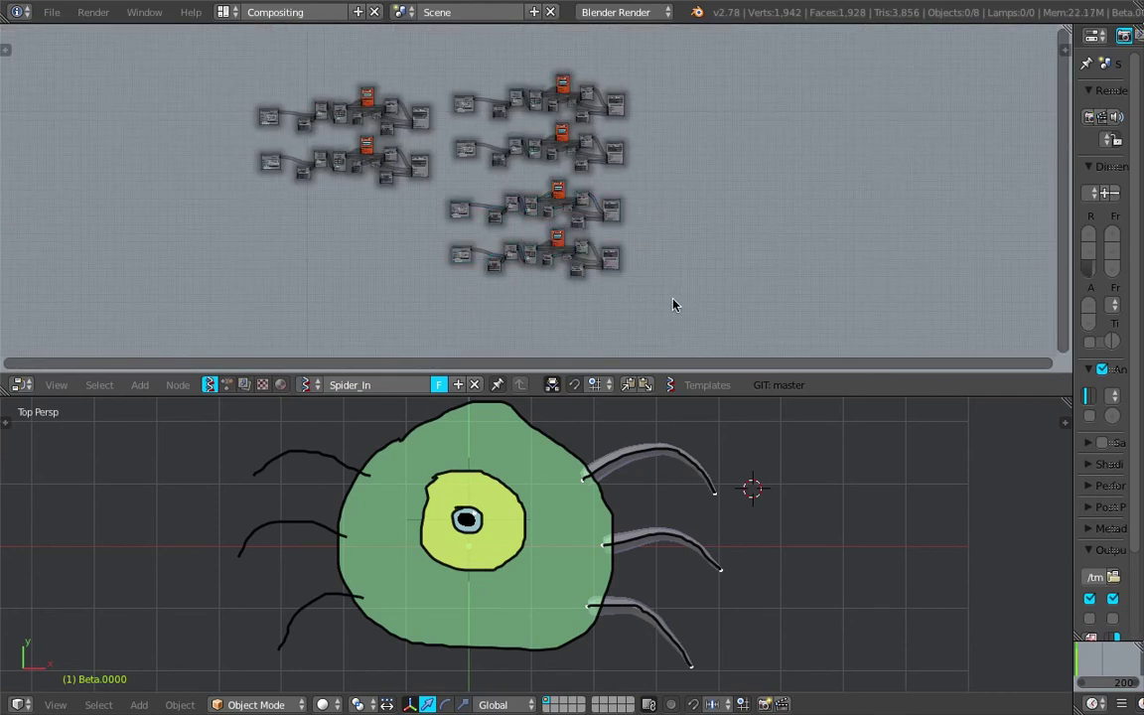
{"action": "left_click_drag", "start_coordinate": [658, 296], "coordinate": [458, 137]}
{"action": "key", "text": "g"}
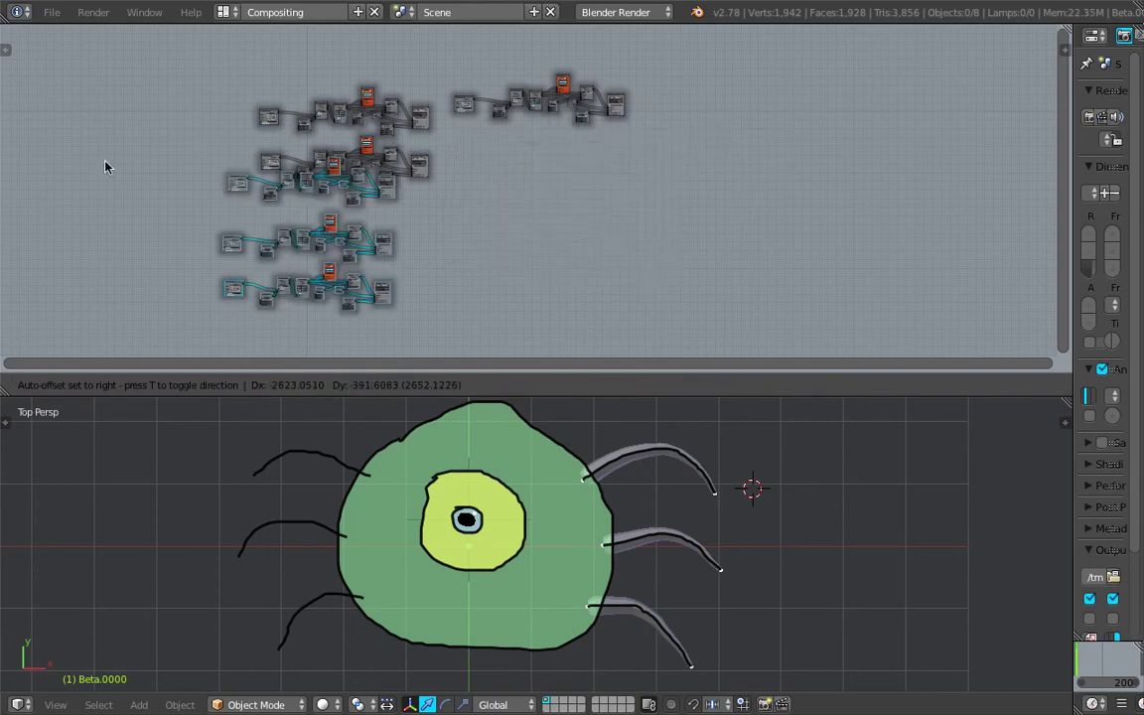
{"action": "left_click", "coordinate": [56, 166]}
{"action": "middle_click_drag", "start_coordinate": [563, 217], "coordinate": [773, 236]}
{"action": "key", "text": "g"}
{"action": "left_click", "coordinate": [602, 184]}
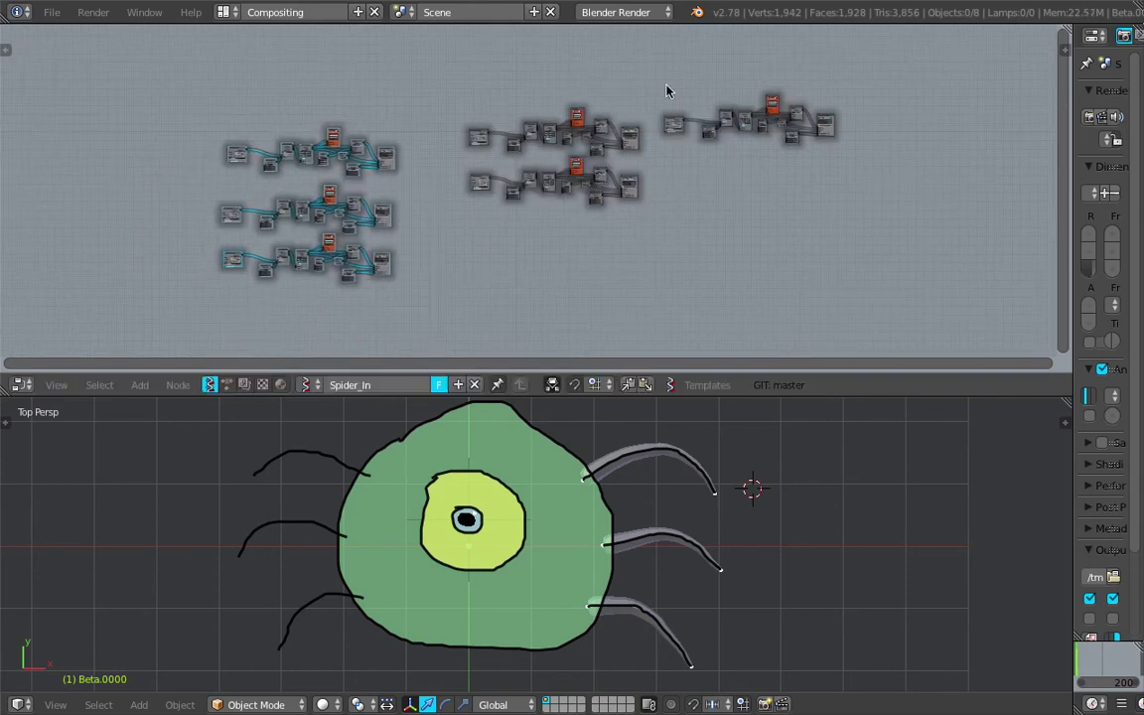
Move the remaining third right-leg branch on its own to below the two original right-leg branches and deselect it.
{"action": "key", "text": "b"}
{"action": "left_click_drag", "start_coordinate": [656, 76], "coordinate": [855, 153]}
{"action": "key", "text": "g"}
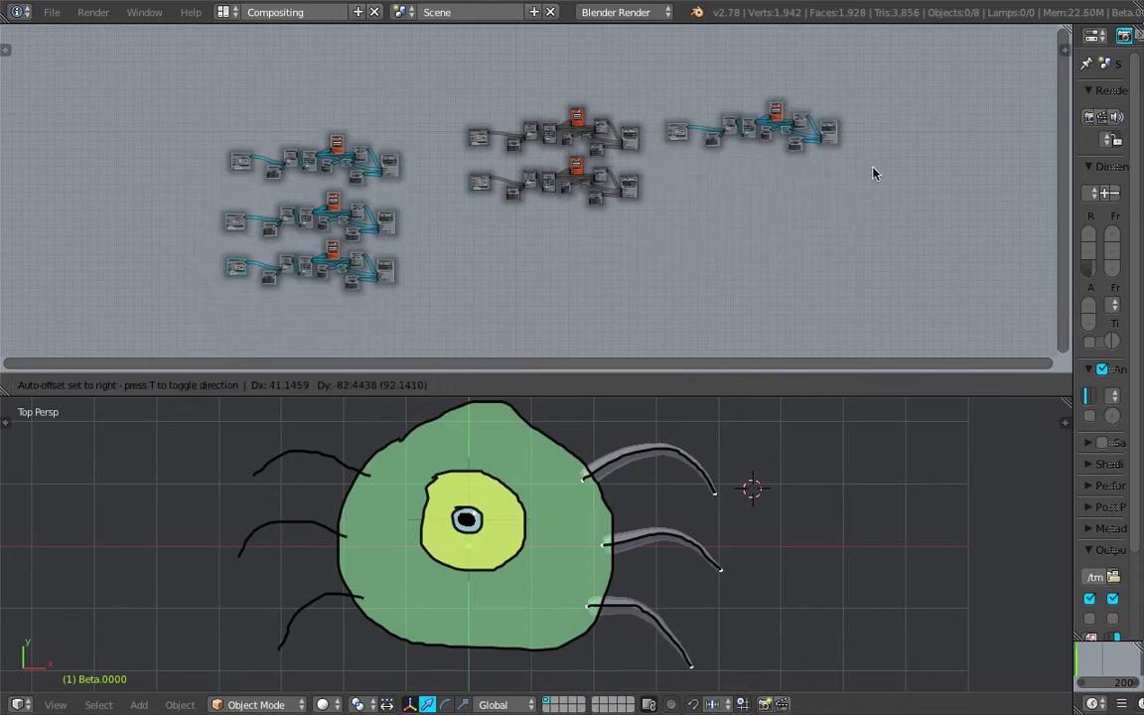
{"action": "left_click", "coordinate": [891, 183]}
{"action": "key", "text": "a"}
{"action": "key", "text": "b"}
{"action": "left_click_drag", "start_coordinate": [651, 84], "coordinate": [886, 185]}
{"action": "key", "text": "g"}
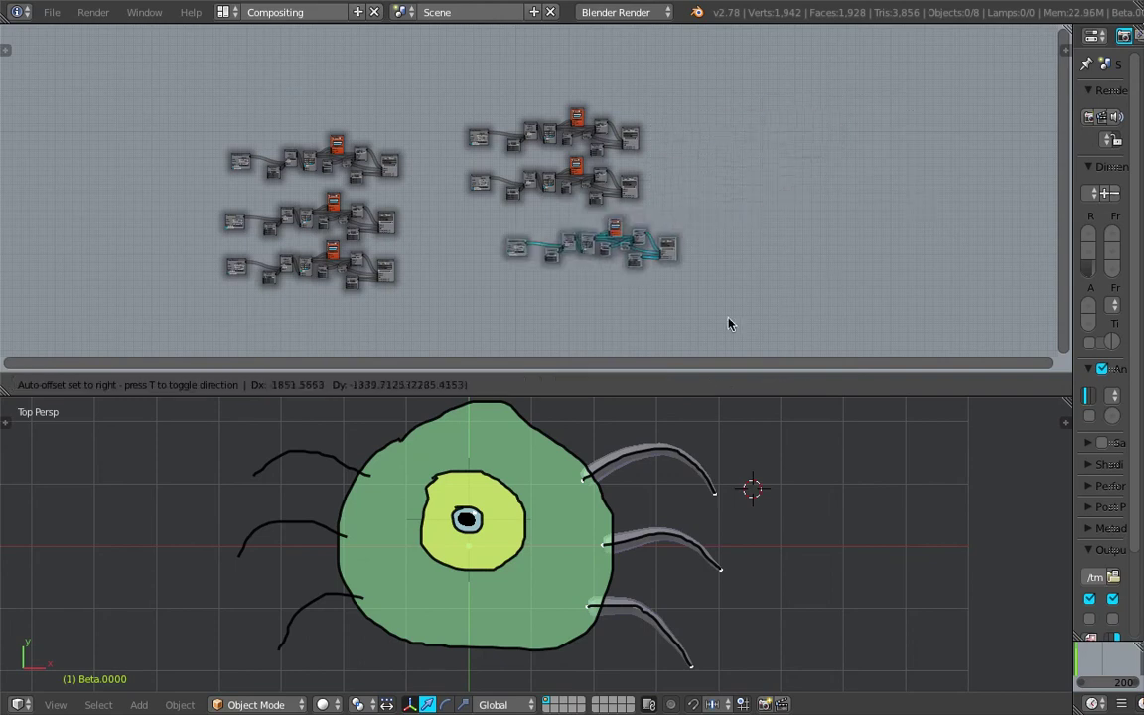
{"action": "left_click", "coordinate": [706, 322]}
{"action": "key", "text": "a"}
Set the grease pencil layer to GP_Layer.003 in the Object ID Selector of the uppermost left-leg branch.
{"action": "scroll", "coordinate": [469, 257], "scroll_direction": "up", "scroll_amount": 1}
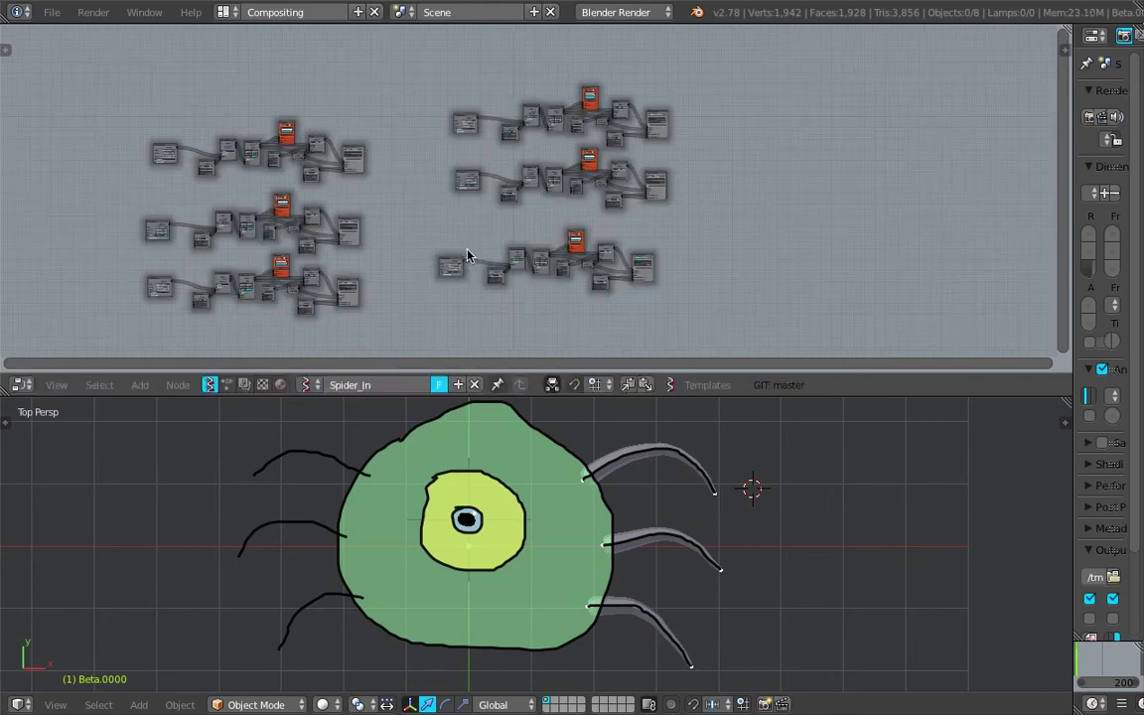
{"action": "scroll", "coordinate": [468, 256], "scroll_direction": "up", "scroll_amount": 4}
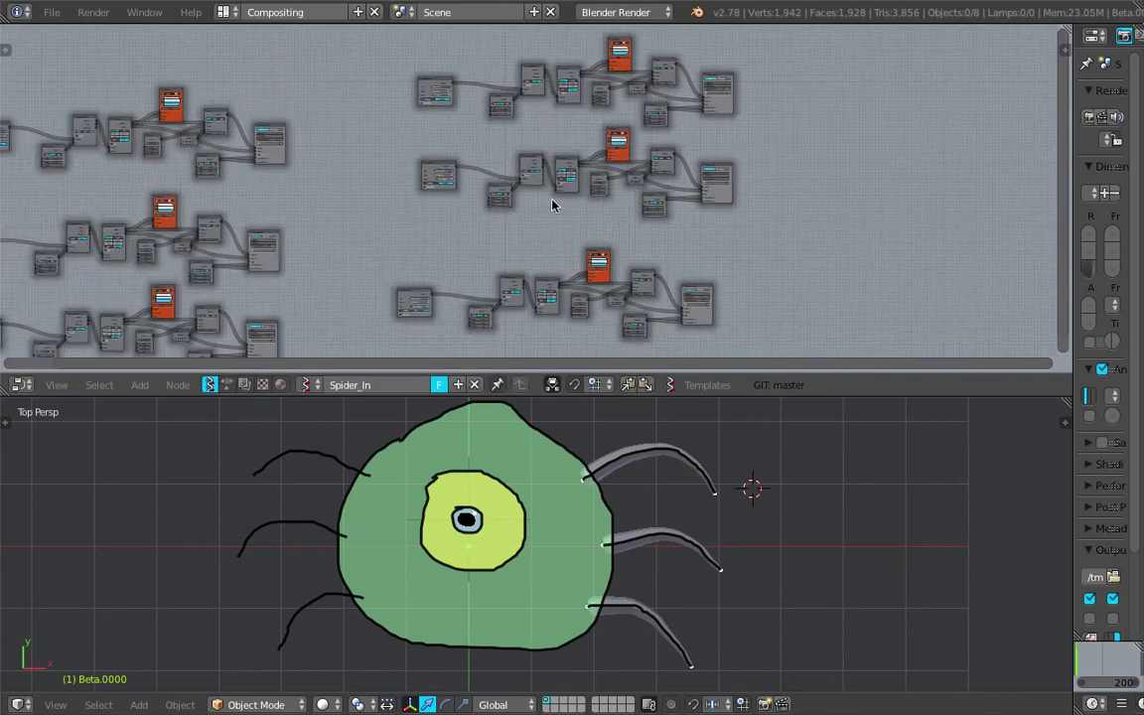
{"action": "middle_click_drag", "start_coordinate": [564, 237], "coordinate": [795, 174]}
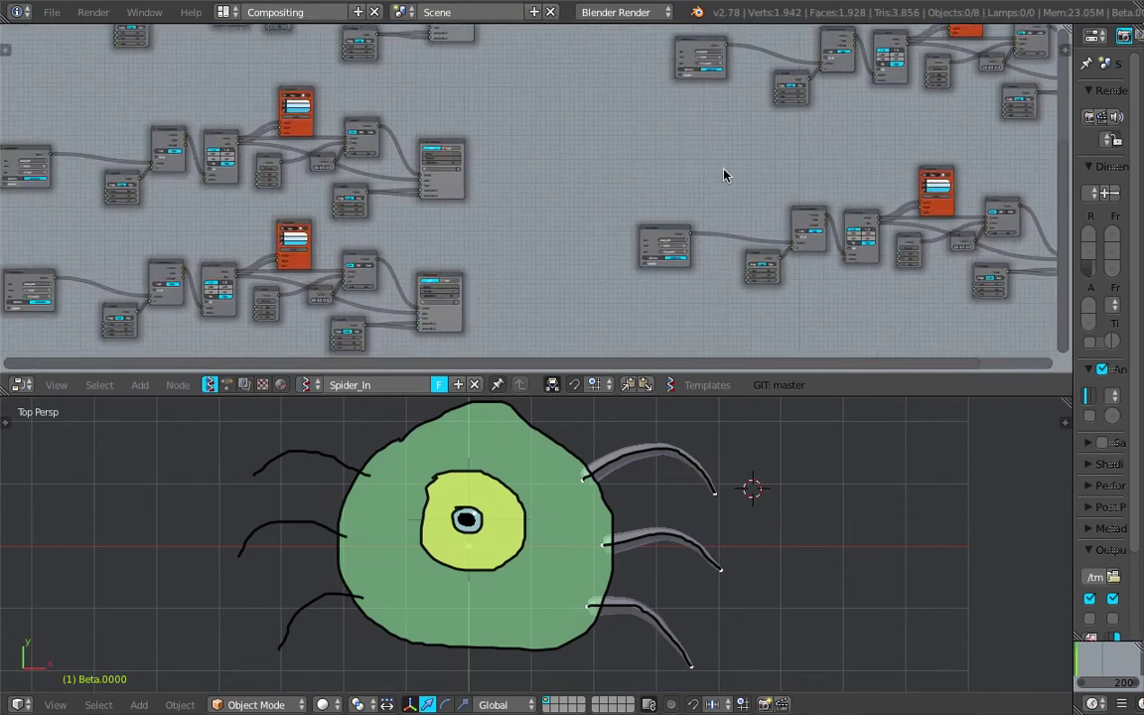
{"action": "scroll", "coordinate": [501, 202], "scroll_direction": "down", "scroll_amount": 2}
{"action": "scroll", "coordinate": [478, 182], "scroll_direction": "up", "scroll_amount": 4}
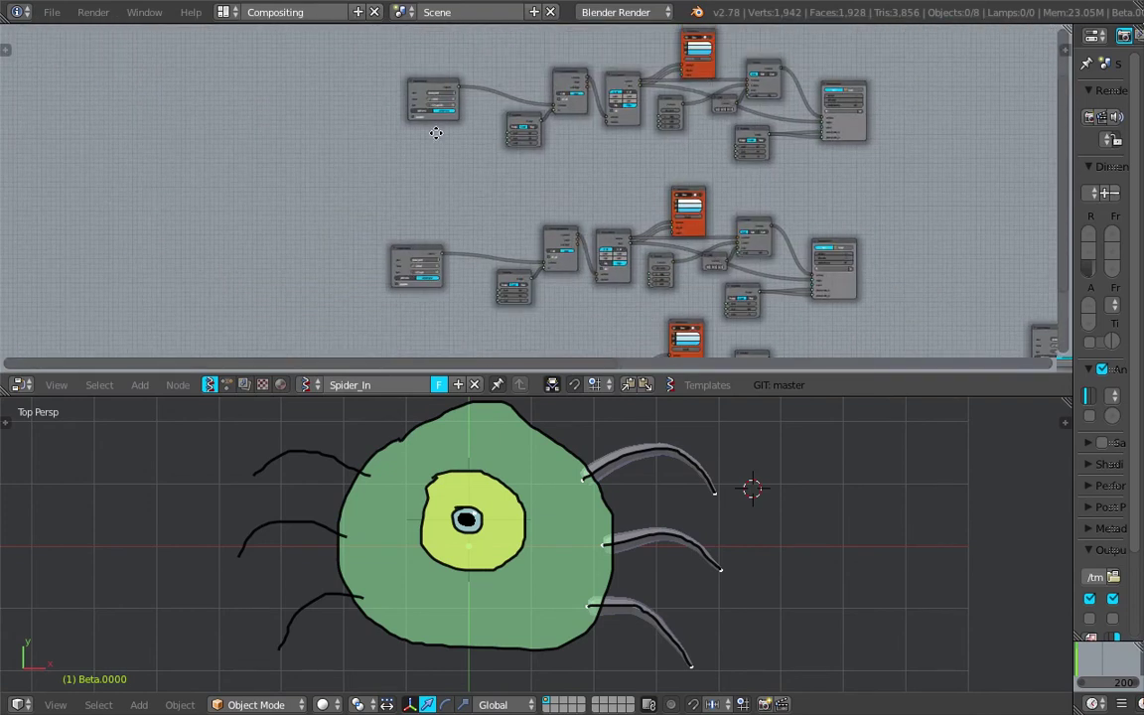
{"action": "scroll", "coordinate": [445, 202], "scroll_direction": "up", "scroll_amount": 4}
{"action": "left_click", "coordinate": [385, 177]}
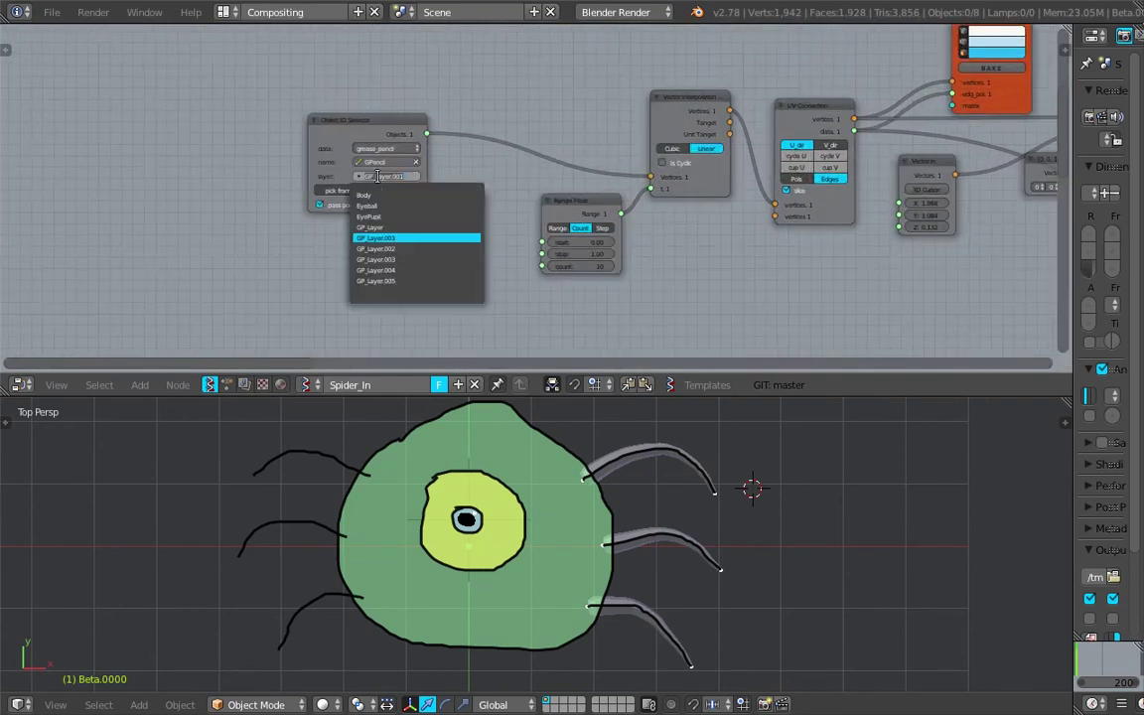
{"action": "left_click", "coordinate": [378, 260]}
Set the grease pencil layers of the second and third left-leg branches to GP_Layer.004 and GP_Layer.005.
{"action": "middle_click_drag", "start_coordinate": [451, 240], "coordinate": [426, 291]}
{"action": "scroll", "coordinate": [403, 291], "scroll_direction": "up", "scroll_amount": 1}
{"action": "left_click", "coordinate": [348, 282]}
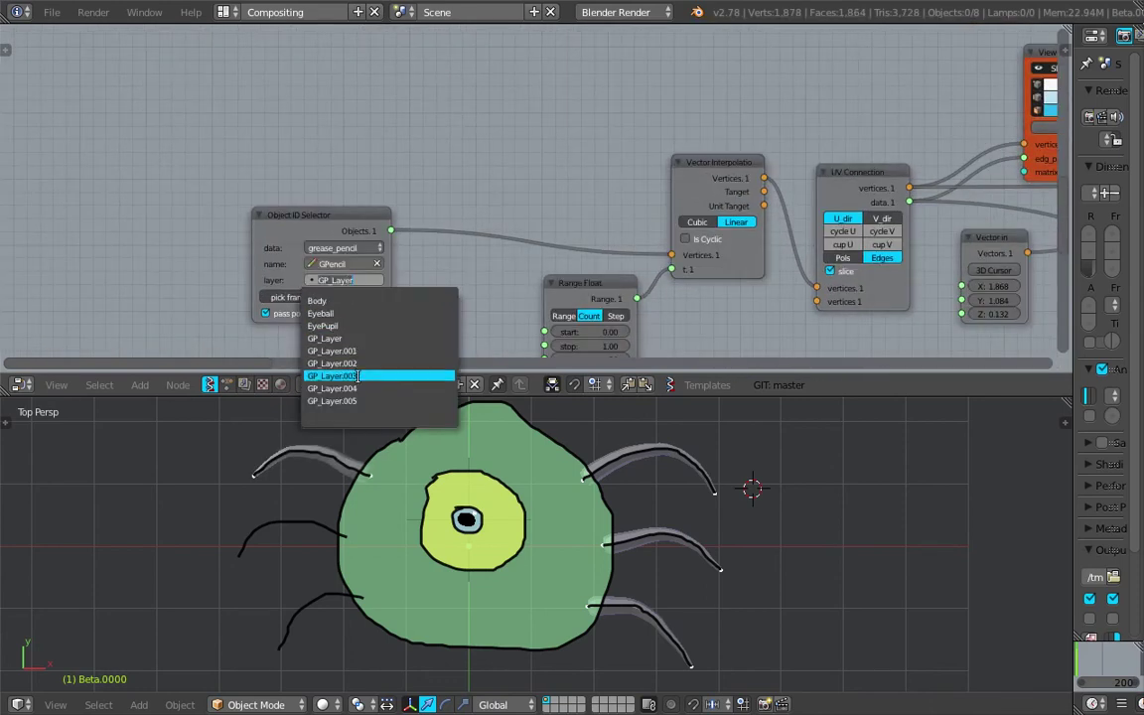
{"action": "left_click", "coordinate": [332, 351]}
{"action": "middle_click_drag", "start_coordinate": [435, 264], "coordinate": [532, 289]}
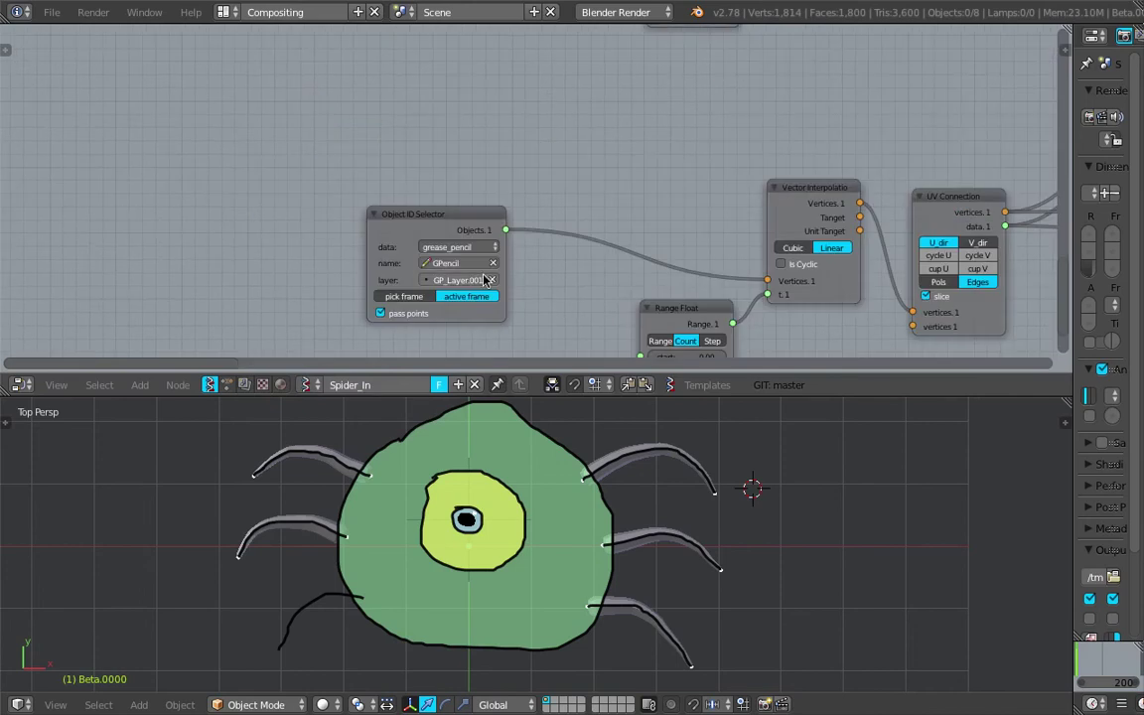
{"action": "left_click", "coordinate": [486, 280]}
{"action": "left_click", "coordinate": [467, 400]}
Test the RLeg1 branch's Rotation angle and restore the leg to its unrotated position.
{"action": "scroll", "coordinate": [606, 290], "scroll_direction": "down", "scroll_amount": 2}
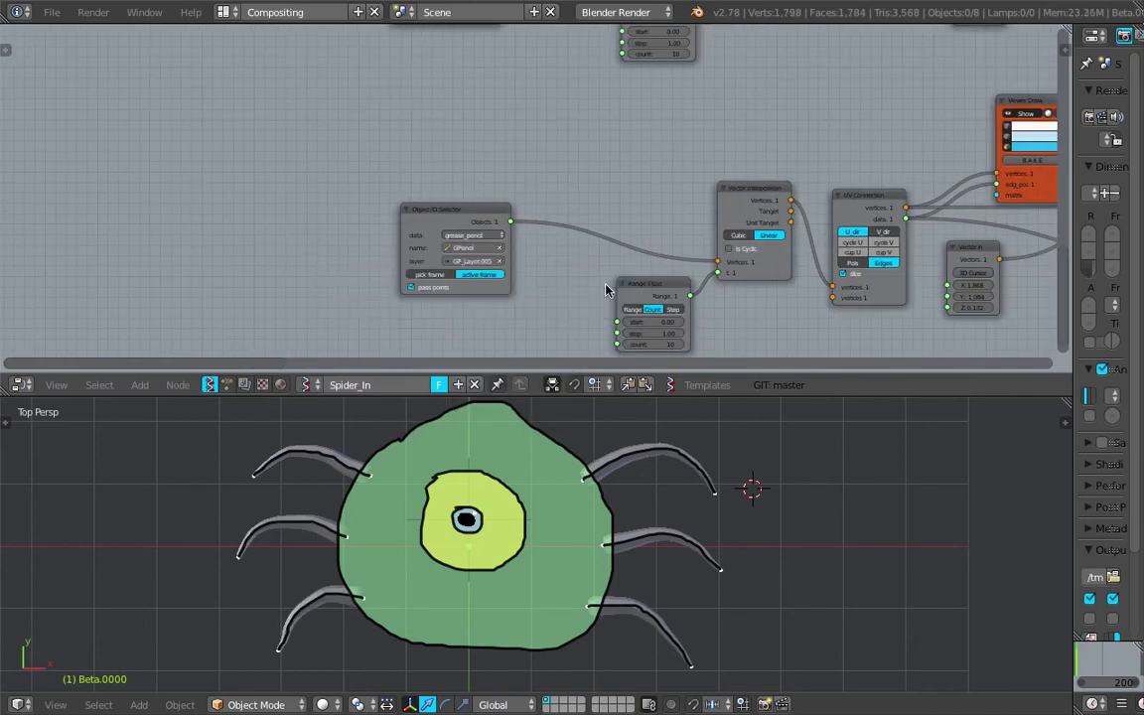
{"action": "middle_click_drag", "start_coordinate": [847, 210], "coordinate": [546, 199]}
{"action": "middle_click_drag", "start_coordinate": [660, 200], "coordinate": [442, 168]}
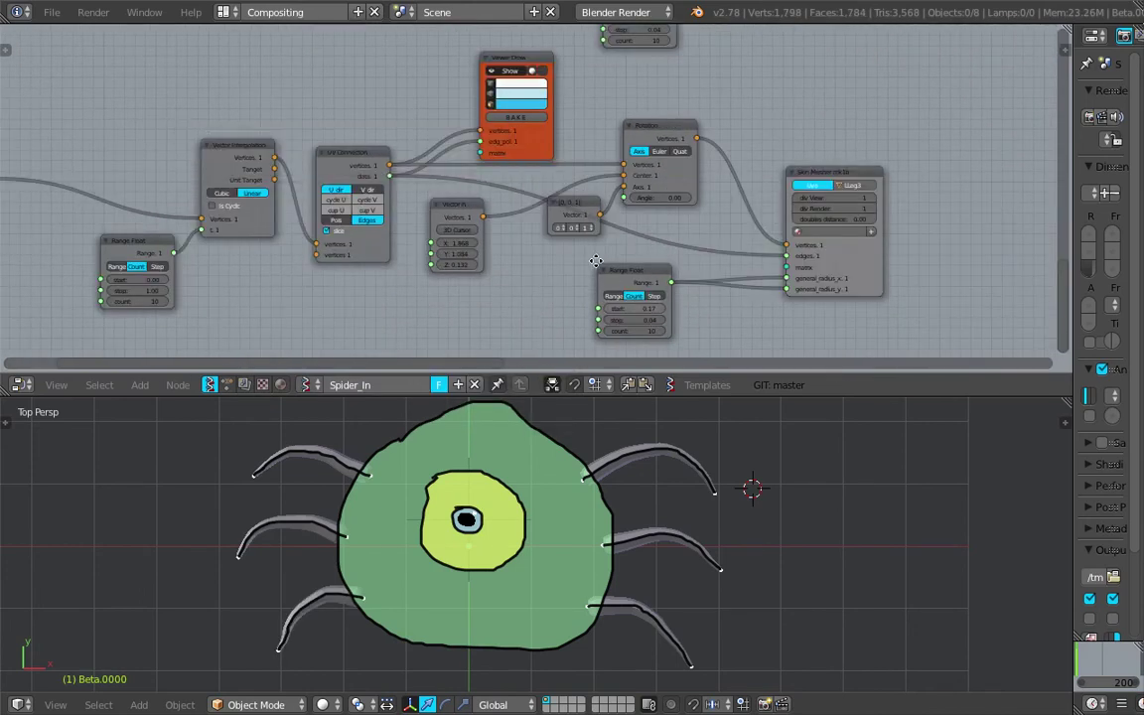
{"action": "middle_click_drag", "start_coordinate": [595, 262], "coordinate": [499, 268]}
{"action": "middle_click_drag", "start_coordinate": [471, 162], "coordinate": [489, 178]}
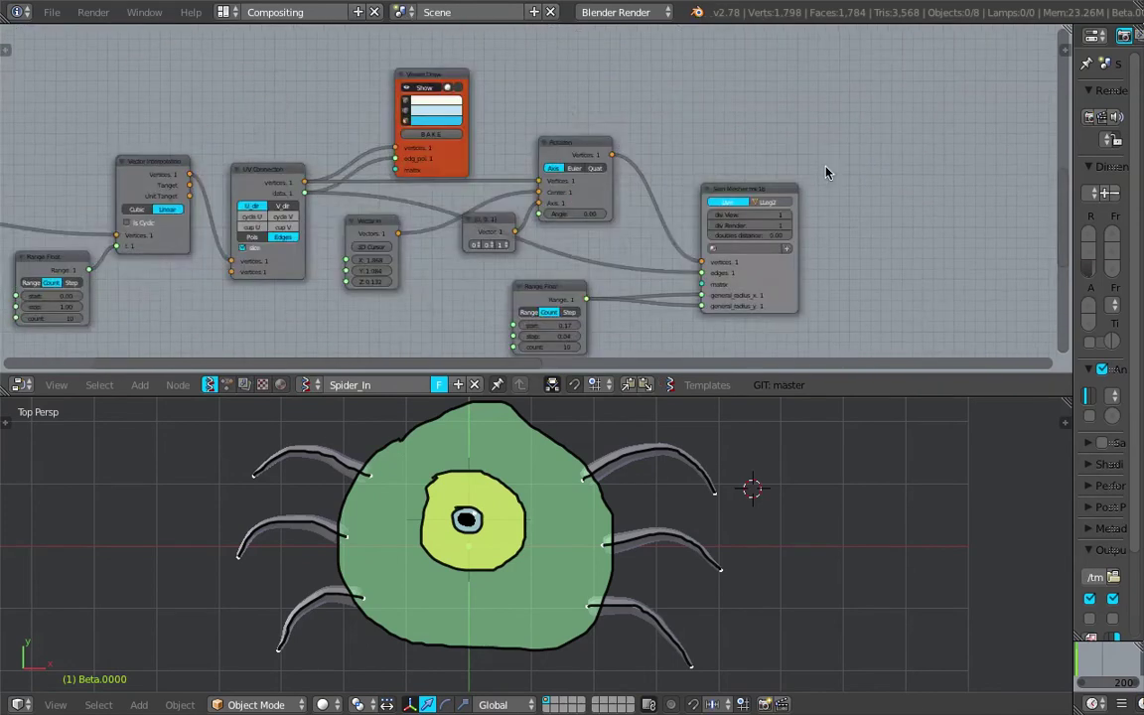
{"action": "scroll", "coordinate": [859, 177], "scroll_direction": "down", "scroll_amount": 10}
{"action": "scroll", "coordinate": [596, 230], "scroll_direction": "up", "scroll_amount": 7}
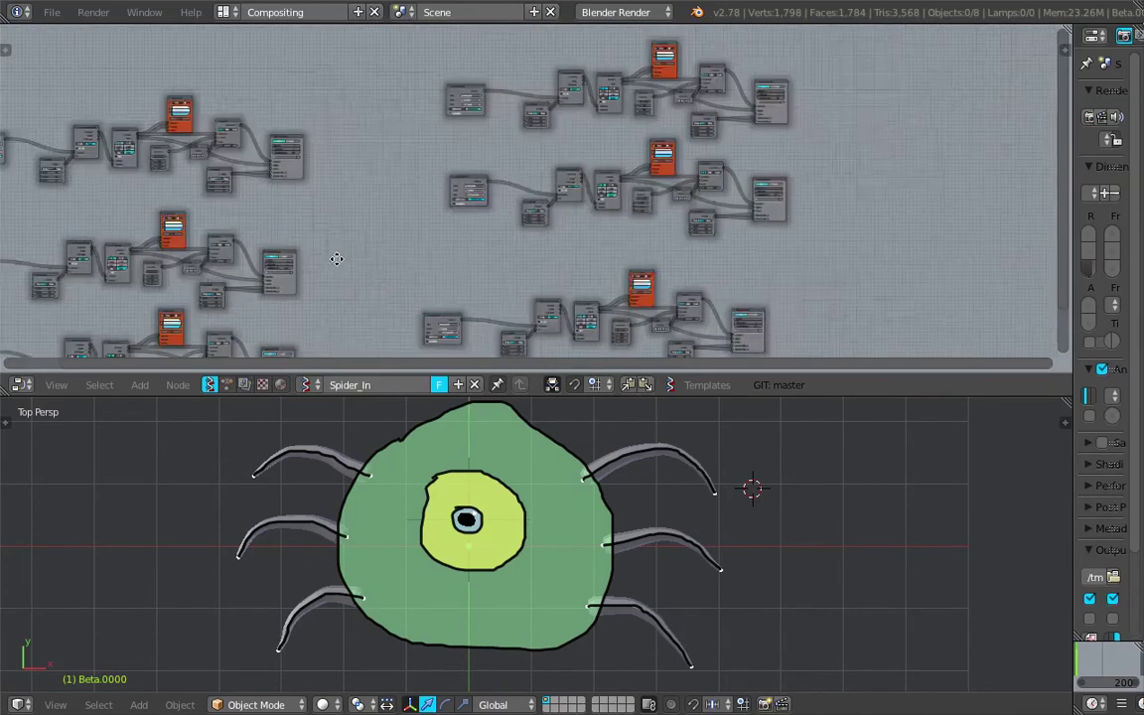
{"action": "middle_click_drag", "start_coordinate": [683, 185], "coordinate": [557, 302]}
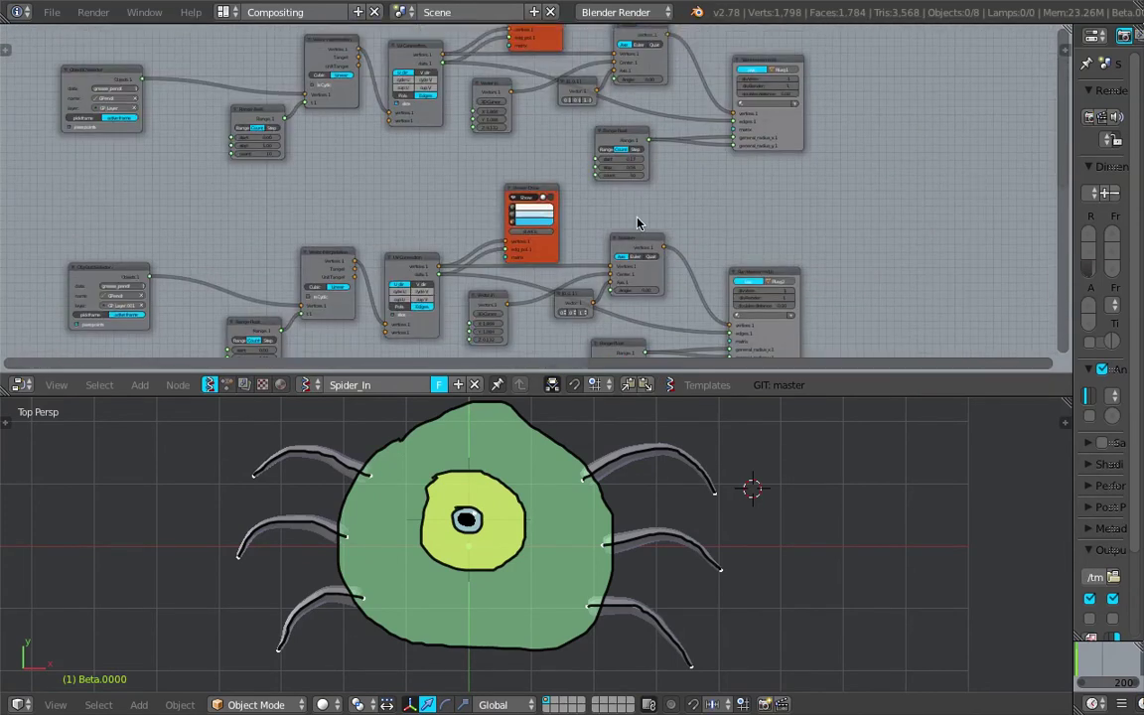
{"action": "scroll", "coordinate": [644, 98], "scroll_direction": "up", "scroll_amount": 4}
{"action": "middle_click_drag", "start_coordinate": [644, 98], "coordinate": [628, 167]}
{"action": "left_click_drag", "start_coordinate": [620, 143], "coordinate": [677, 143]}
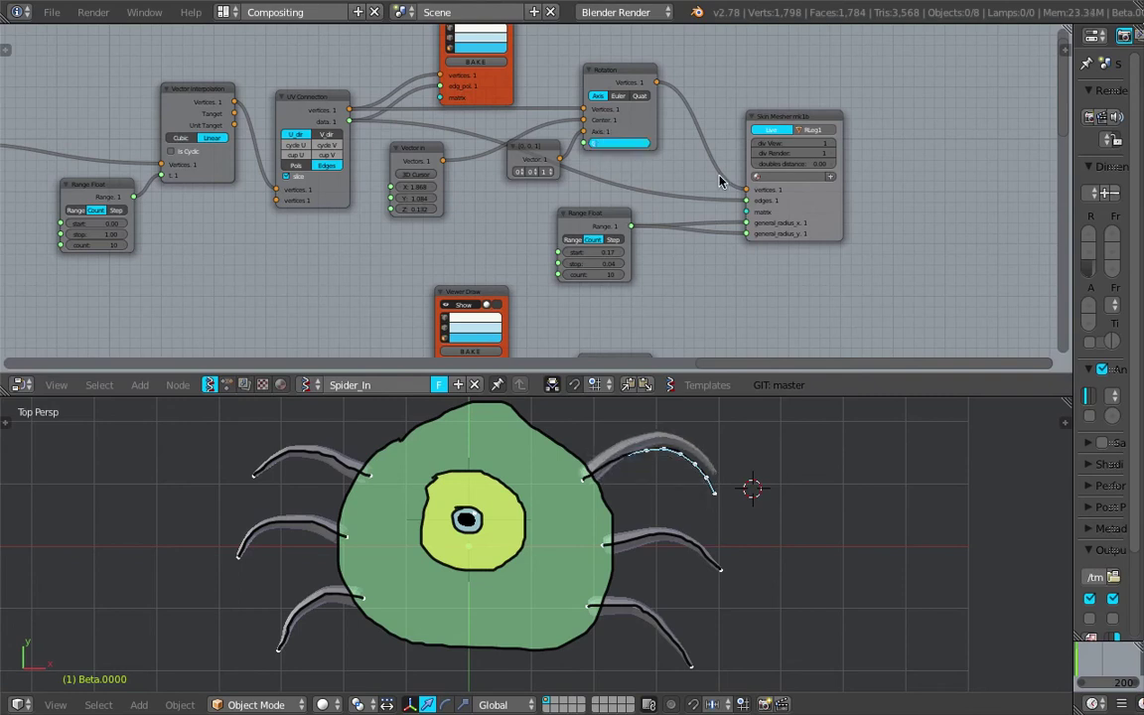
{"action": "key", "text": "Return"}
Place the 3D cursor at the base of the second right leg and load its location into the RLeg2 branch's Vector in node.
{"action": "middle_click_drag", "start_coordinate": [659, 222], "coordinate": [666, 371]}
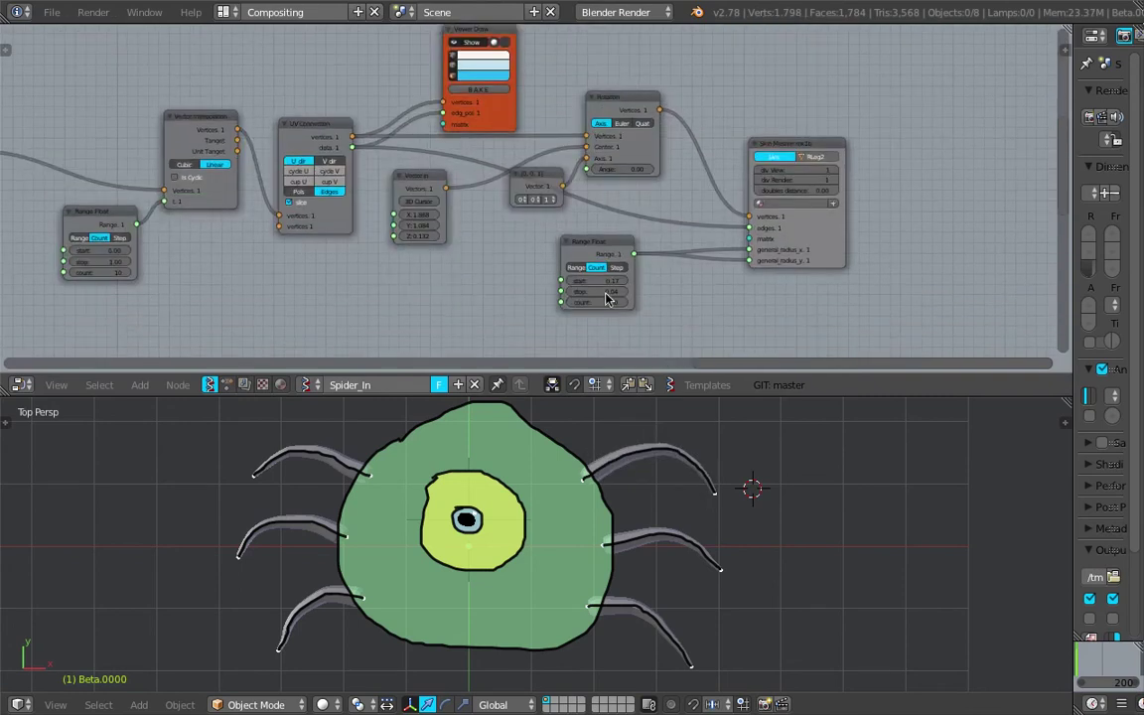
{"action": "scroll", "coordinate": [608, 300], "scroll_direction": "up", "scroll_amount": 2}
{"action": "scroll", "coordinate": [616, 558], "scroll_direction": "up", "scroll_amount": 2}
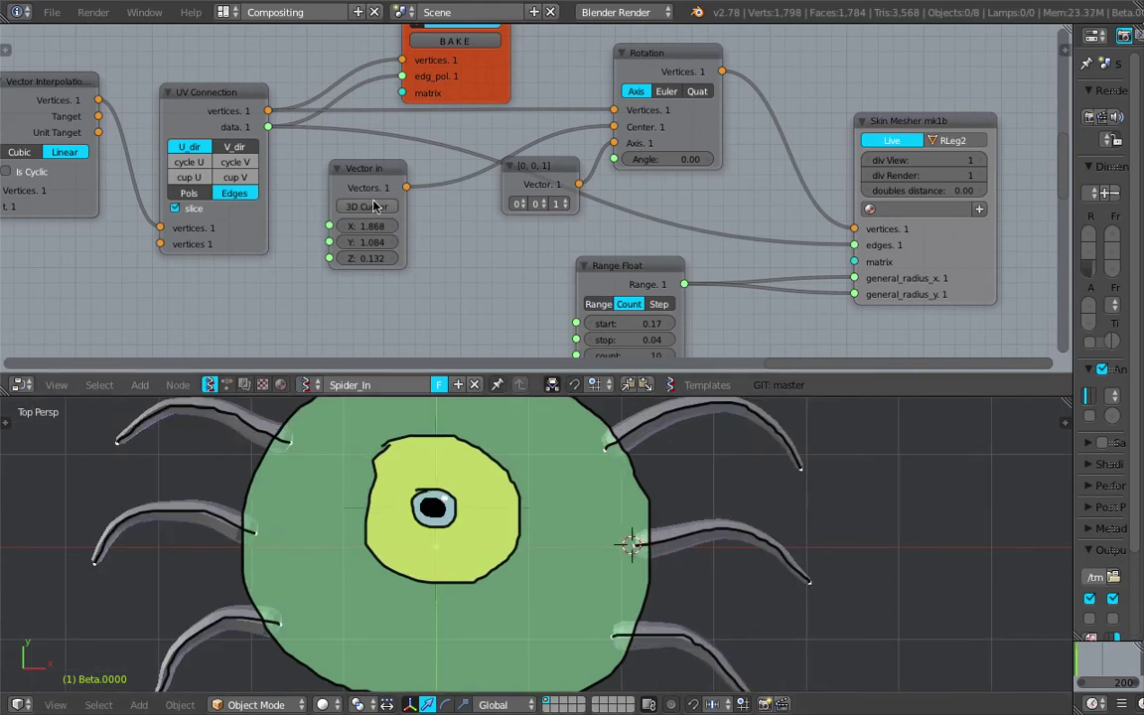
{"action": "scroll", "coordinate": [686, 159], "scroll_direction": "down", "scroll_amount": 1}
Test the second right leg's pivot by rotating it with the RLeg2 branch's Rotation angle at -13.32.
{"action": "mouse_move", "coordinate": [692, 145]}
{"action": "left_mouse_down"}
{"action": "mouse_move", "coordinate": [715, 145]}
{"action": "mouse_move", "coordinate": [690, 145]}
{"action": "left_mouse_up"}
{"action": "left_click", "coordinate": [686, 142]}
{"action": "type", "text": "0"}
{"action": "key", "text": "Return"}
Delete the leftover unrotated mesh lying along the second right leg's stroke.
{"action": "right_click", "coordinate": [730, 531]}
{"action": "key", "text": "x"}
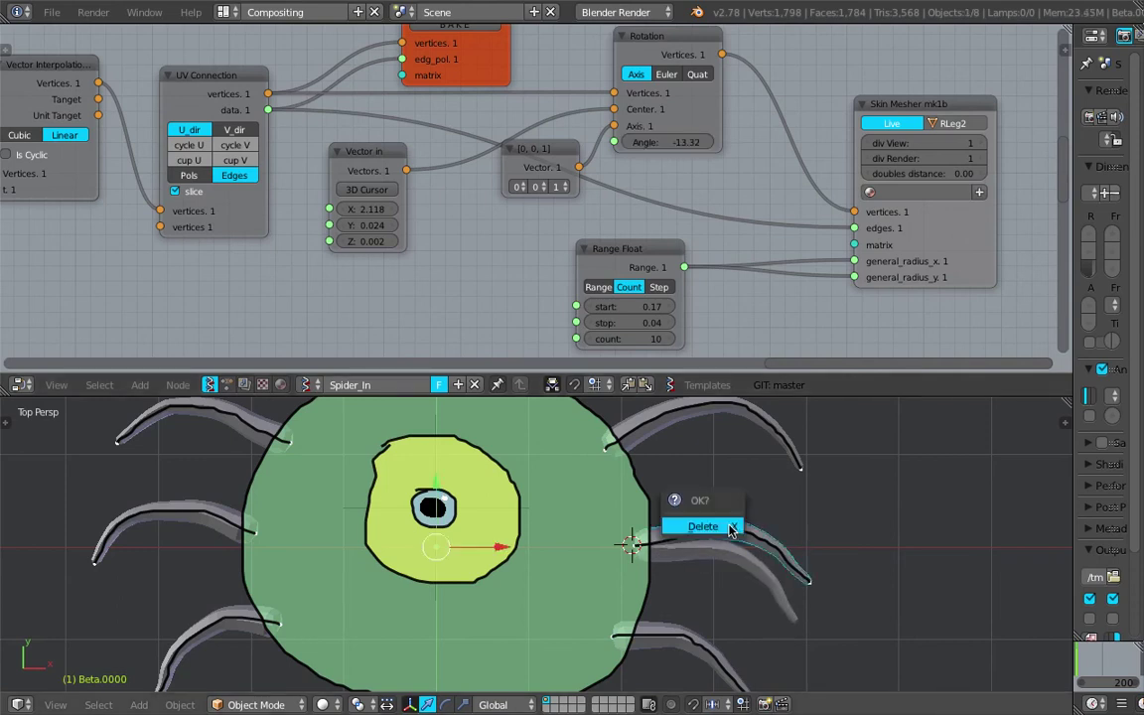
{"action": "left_click", "coordinate": [726, 528]}
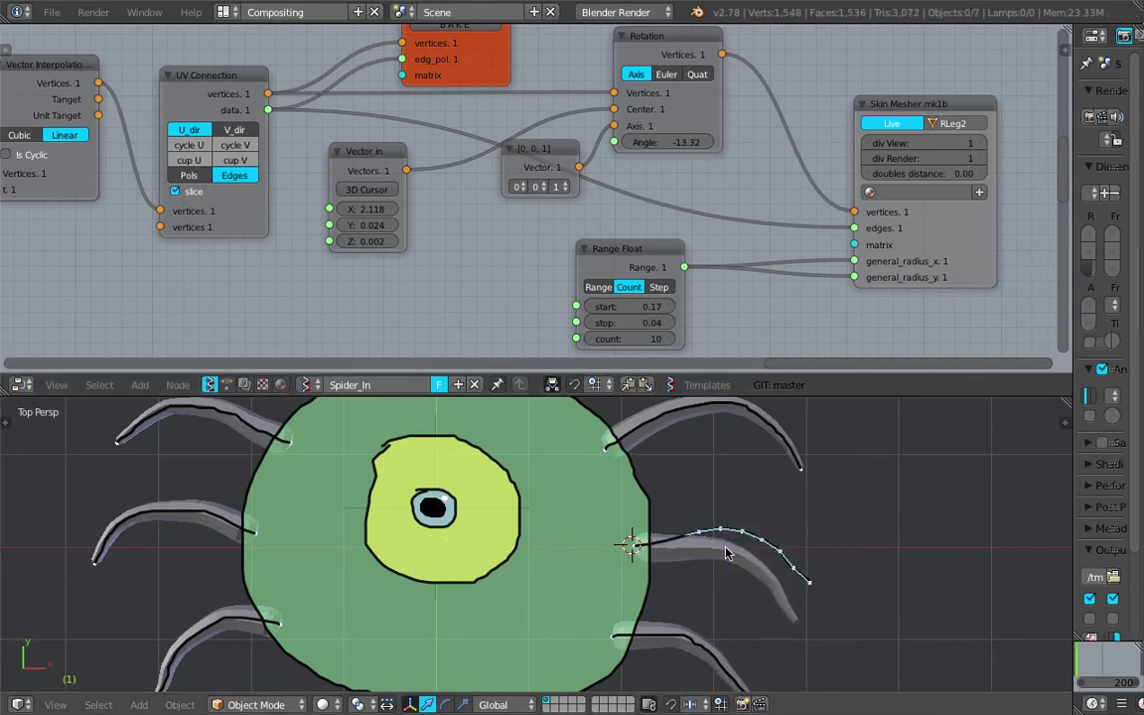
Reset the RLeg2 branch's Rotation angle to 0.
{"action": "left_click", "coordinate": [671, 145]}
{"action": "type", "text": "0"}
{"action": "key", "text": "Return"}
Load the third right leg's base location into the RLeg3 branch's Vector in node, and test its Rotation at 5.61 before restoring 0.
{"action": "scroll", "coordinate": [670, 145], "scroll_direction": "down", "scroll_amount": 1}
{"action": "mouse_move", "coordinate": [670, 145]}
{"action": "middle_mouse_down"}
{"action": "mouse_move", "coordinate": [668, 86]}
{"action": "mouse_move", "coordinate": [651, 336]}
{"action": "middle_mouse_up"}
{"action": "middle_click_drag", "start_coordinate": [631, 132], "coordinate": [643, 25]}
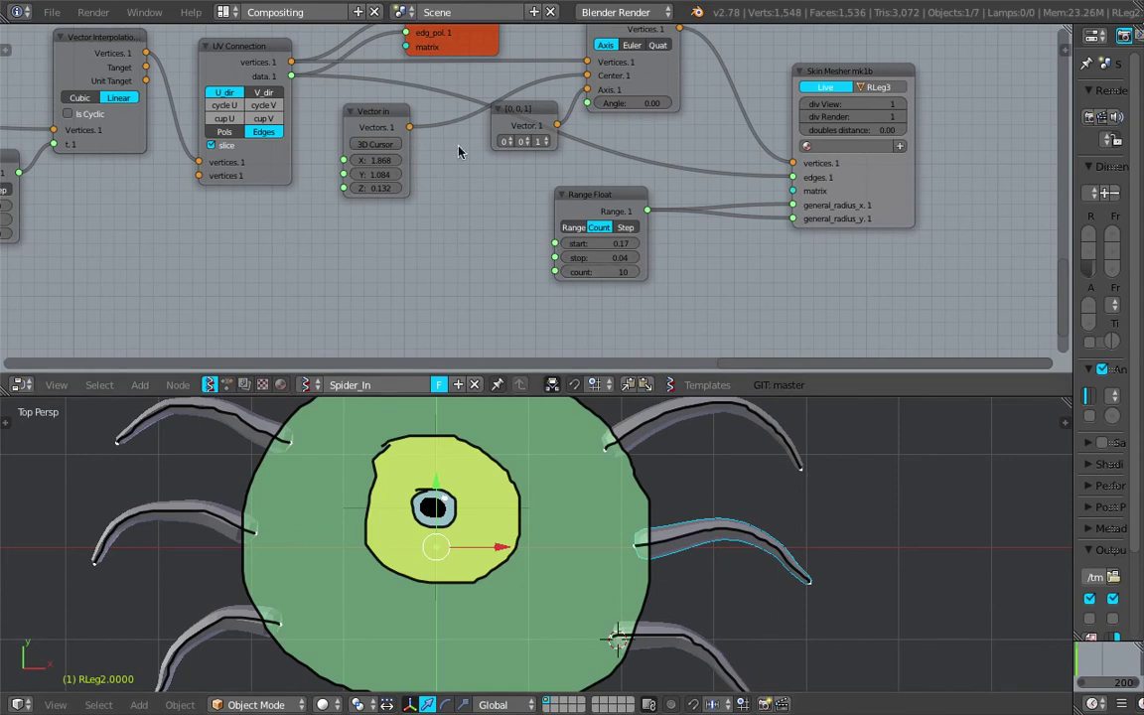
{"action": "left_click_drag", "start_coordinate": [640, 105], "coordinate": [643, 105]}
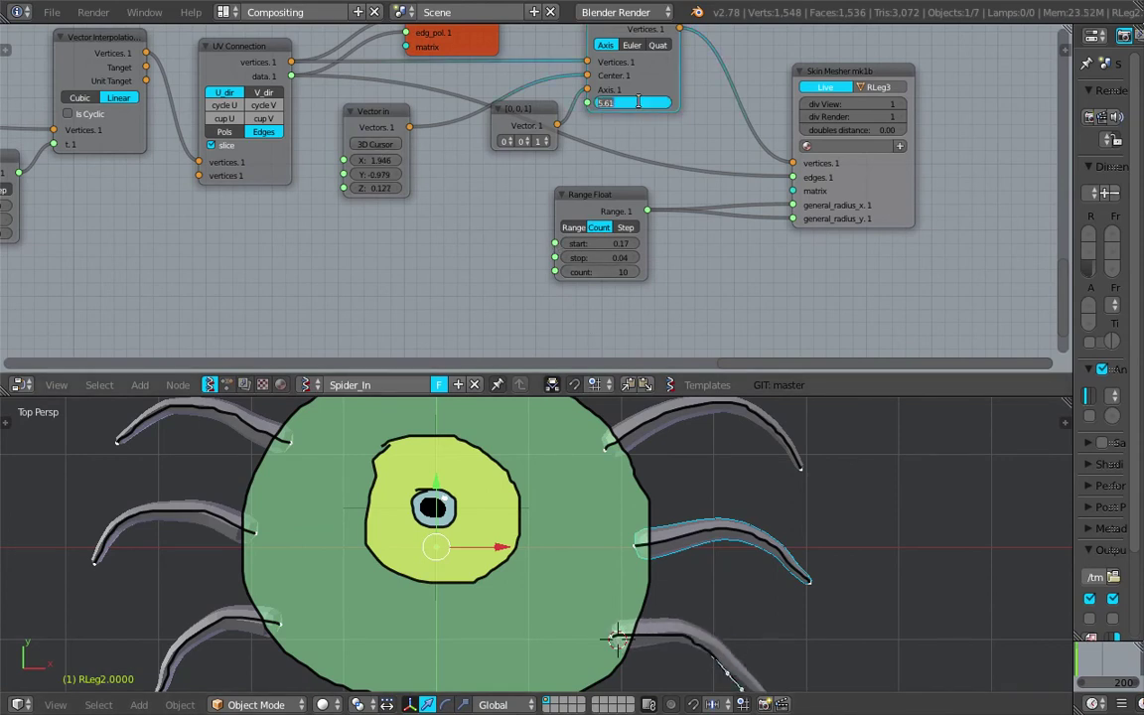
{"action": "key", "text": "Return"}
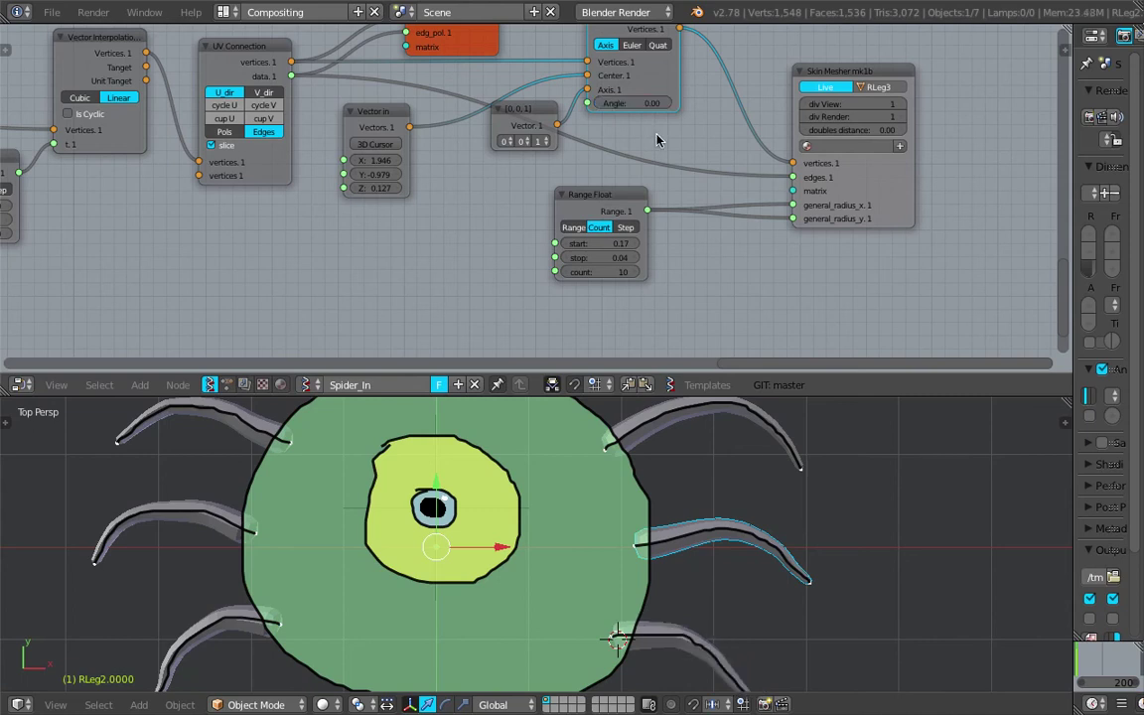
Place the 3D cursor at the base of the first left leg and load its location into the LLeg1 branch's Vector in node.
{"action": "scroll", "coordinate": [357, 107], "scroll_direction": "down", "scroll_amount": 5}
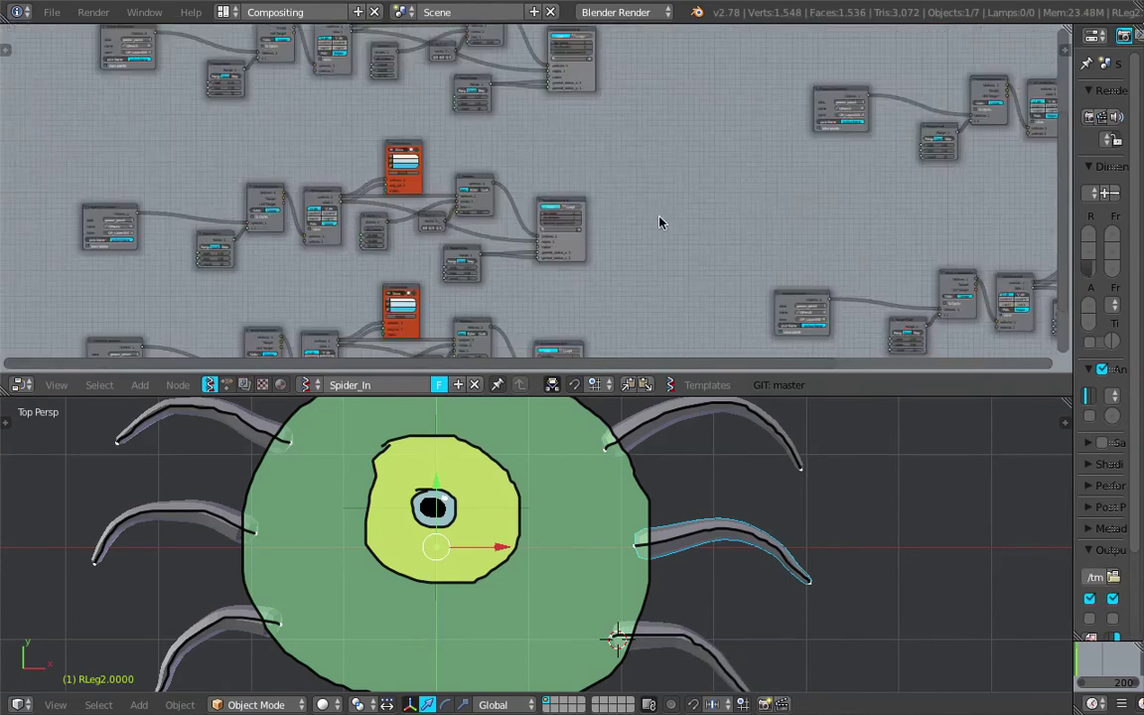
{"action": "scroll", "coordinate": [429, 242], "scroll_direction": "up", "scroll_amount": 6}
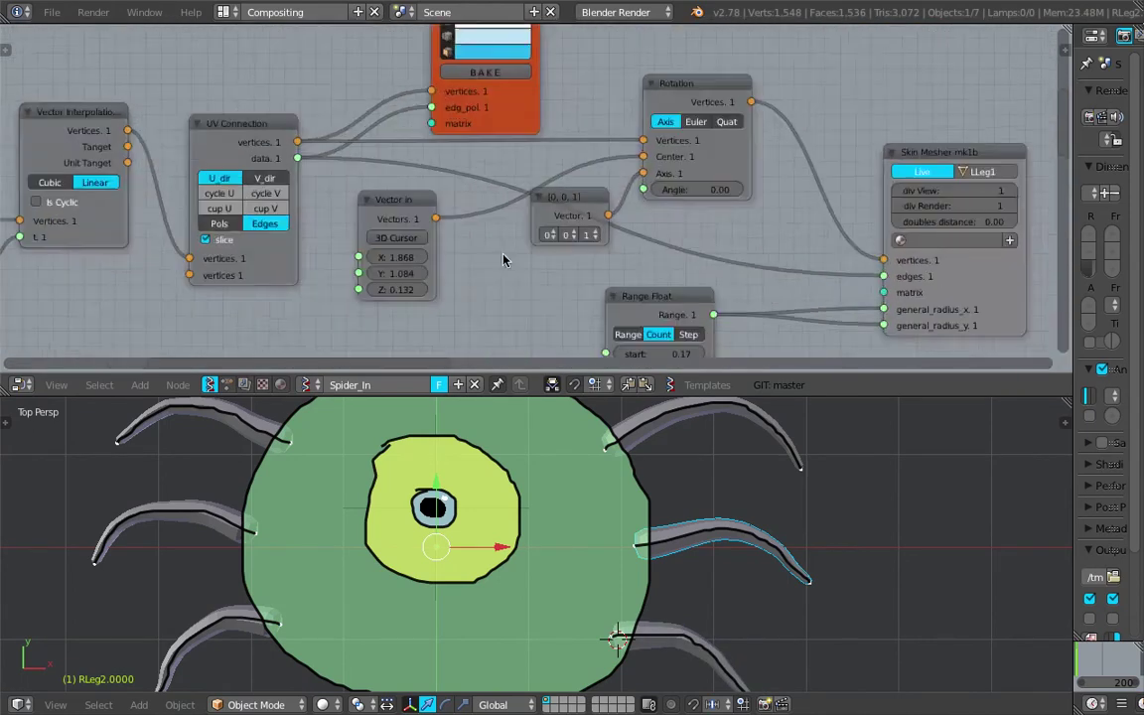
{"action": "scroll", "coordinate": [360, 480], "scroll_direction": "up", "scroll_amount": 4}
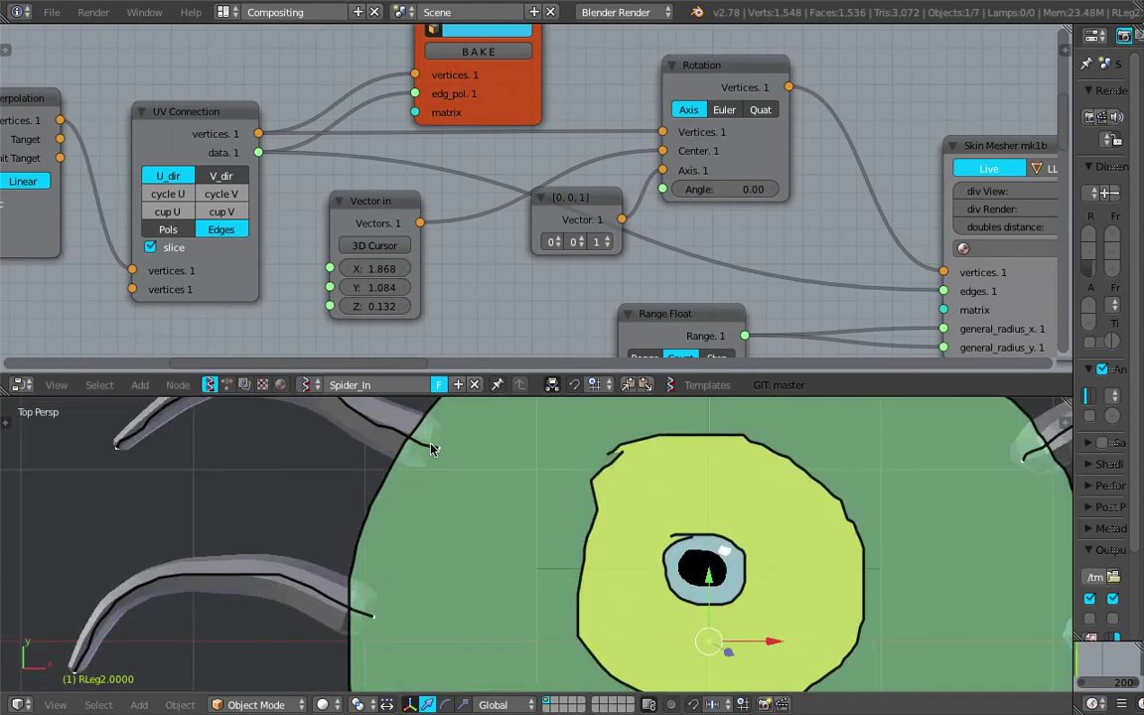
{"action": "scroll", "coordinate": [426, 249], "scroll_direction": "down", "scroll_amount": 2}
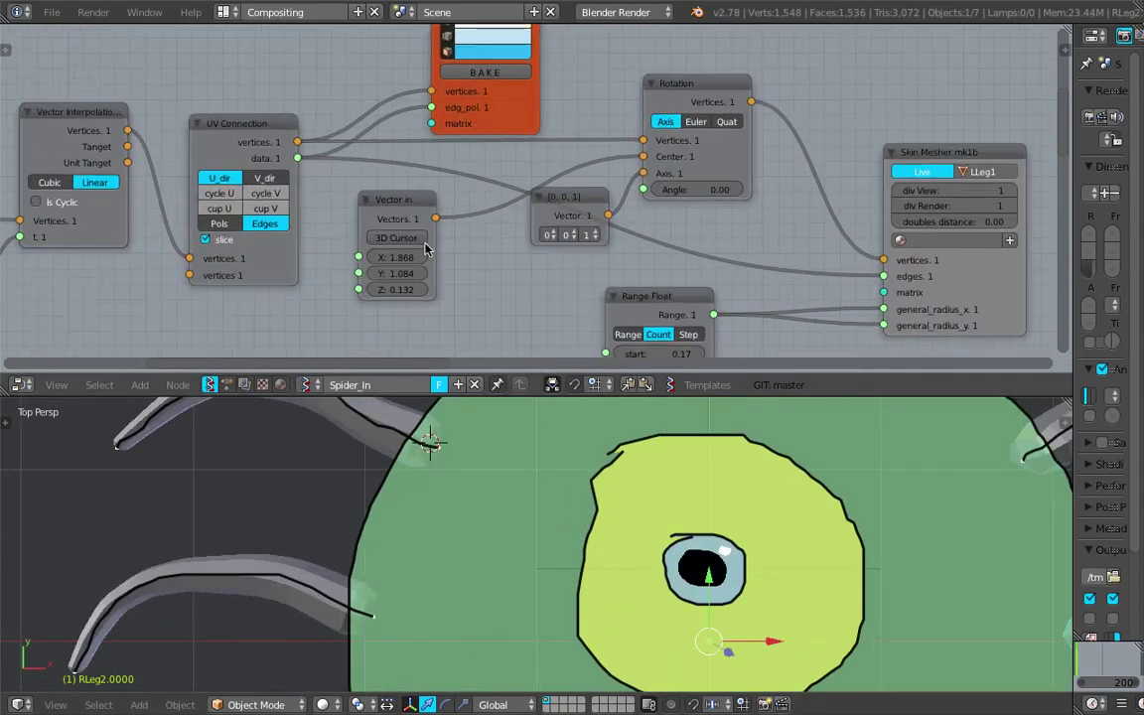
{"action": "left_click", "coordinate": [402, 240]}
Test the first left leg's pivot with the LLeg1 branch's Rotation angle at 26.49 and restore it to 0.
{"action": "mouse_move", "coordinate": [695, 188]}
{"action": "left_mouse_down"}
{"action": "mouse_move", "coordinate": [666, 189]}
{"action": "mouse_move", "coordinate": [696, 188]}
{"action": "left_mouse_up"}
{"action": "left_click", "coordinate": [696, 188]}
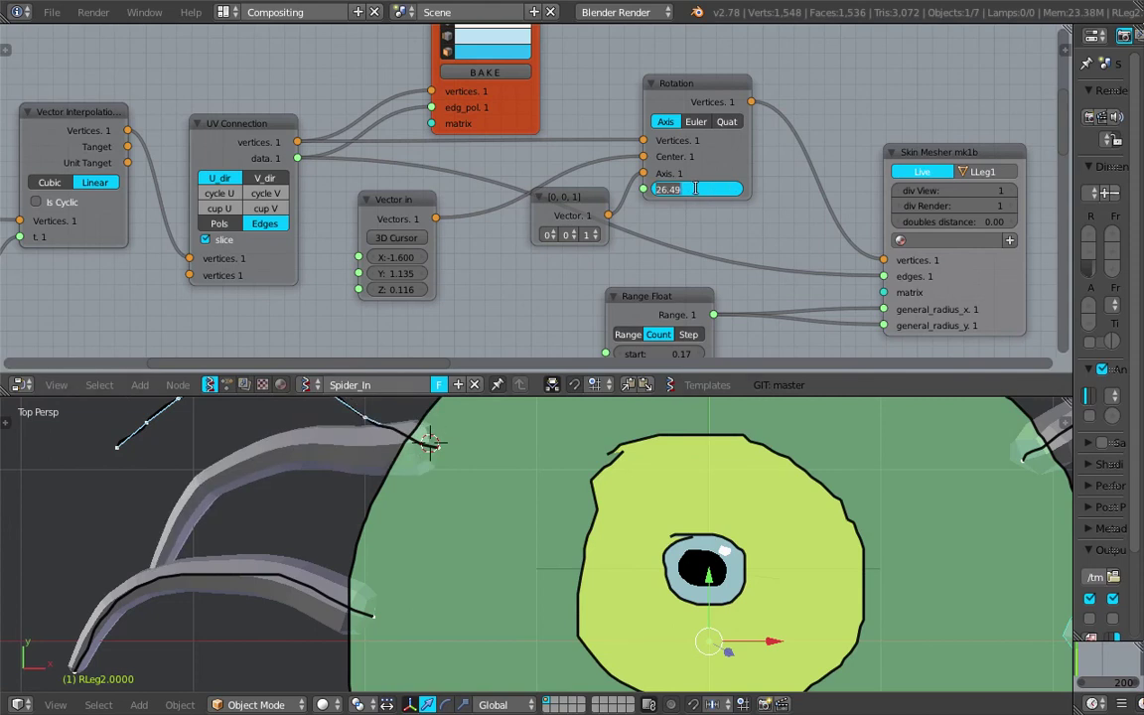
{"action": "type", "text": "0"}
{"action": "key", "text": "Return"}
Place the 3D cursor at the base of the second left leg and load its location into the LLeg2 branch's Vector in node.
{"action": "middle_click_drag", "start_coordinate": [466, 229], "coordinate": [410, 64]}
{"action": "scroll", "coordinate": [468, 224], "scroll_direction": "down", "scroll_amount": 2}
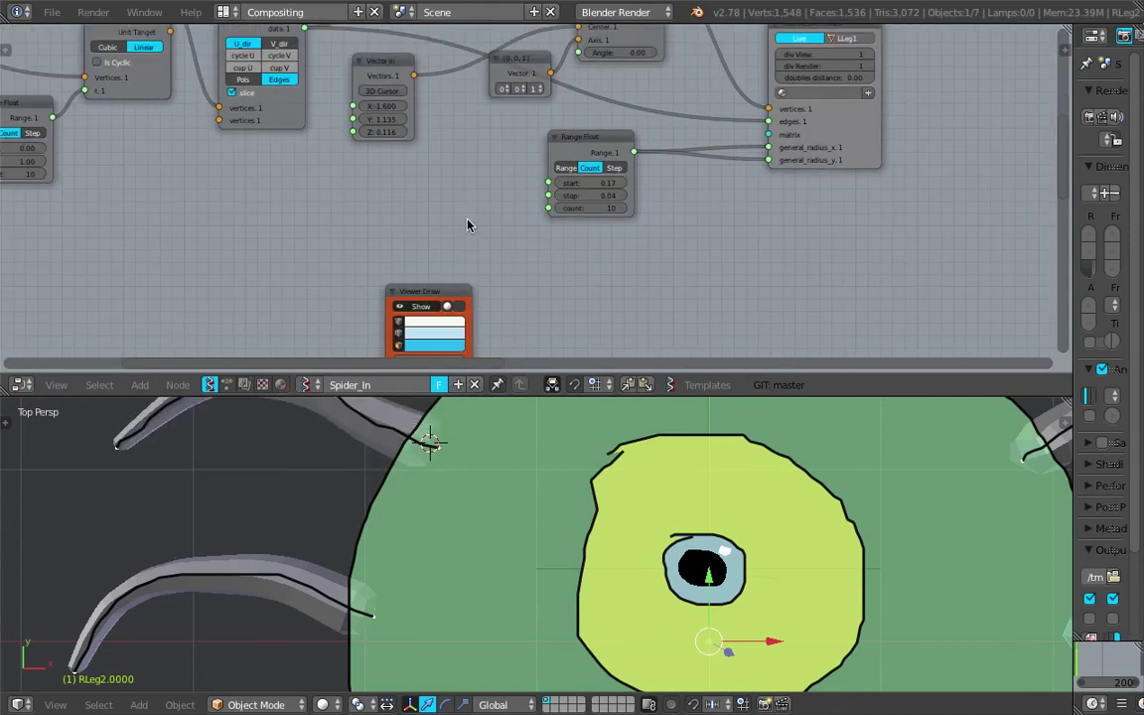
{"action": "middle_click_drag", "start_coordinate": [468, 225], "coordinate": [470, 33]}
{"action": "middle_click_drag", "start_coordinate": [488, 194], "coordinate": [492, 164]}
{"action": "scroll", "coordinate": [492, 166], "scroll_direction": "up", "scroll_amount": 2}
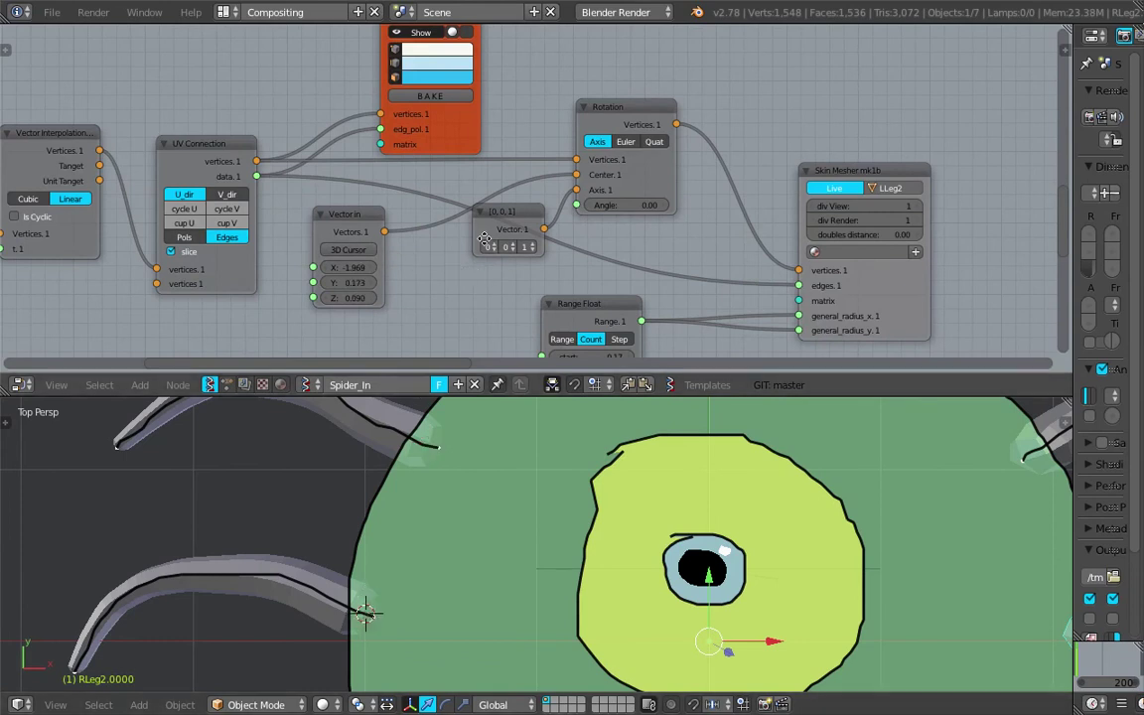
{"action": "middle_click_drag", "start_coordinate": [483, 238], "coordinate": [483, 206]}
Test the second left leg's pivot with the LLeg2 branch's Rotation angle at -9.6 and restore it to 0.
{"action": "left_click_drag", "start_coordinate": [643, 172], "coordinate": [624, 172]}
{"action": "left_click", "coordinate": [642, 172]}
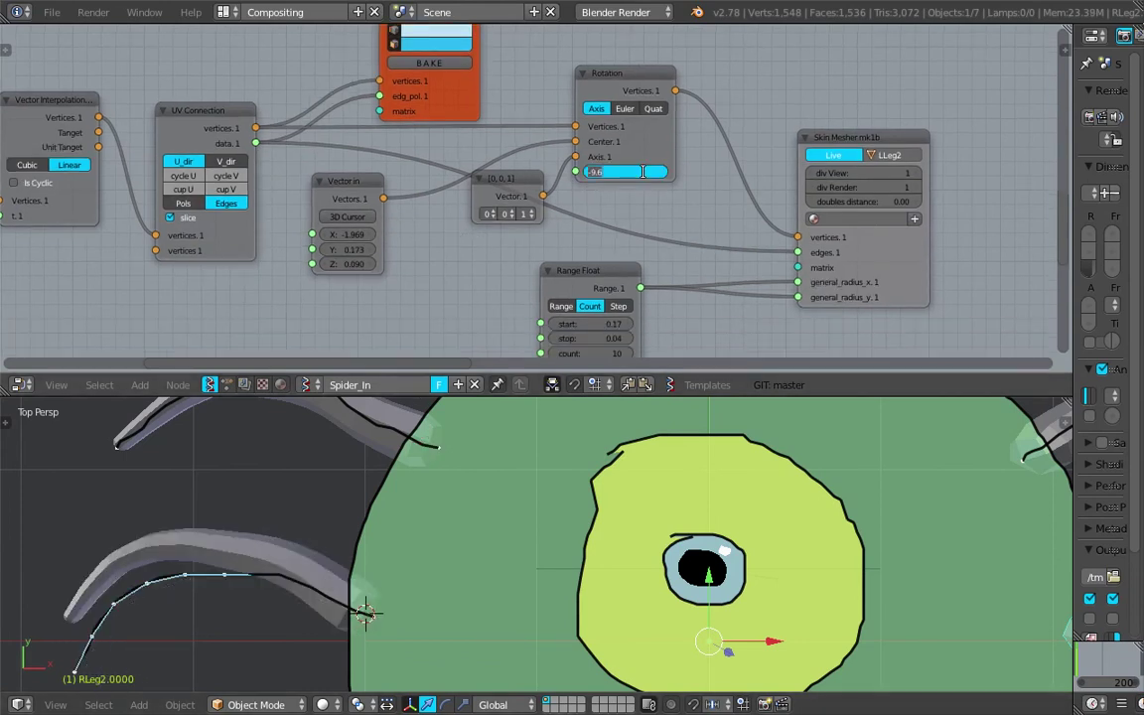
{"action": "type", "text": "0"}
{"action": "key", "text": "Return"}
Place the 3D cursor at the base of the third left leg and load its location into the LLeg3 branch's Vector in node.
{"action": "scroll", "coordinate": [618, 206], "scroll_direction": "down", "scroll_amount": 2}
{"action": "middle_click_drag", "start_coordinate": [522, 344], "coordinate": [507, 107]}
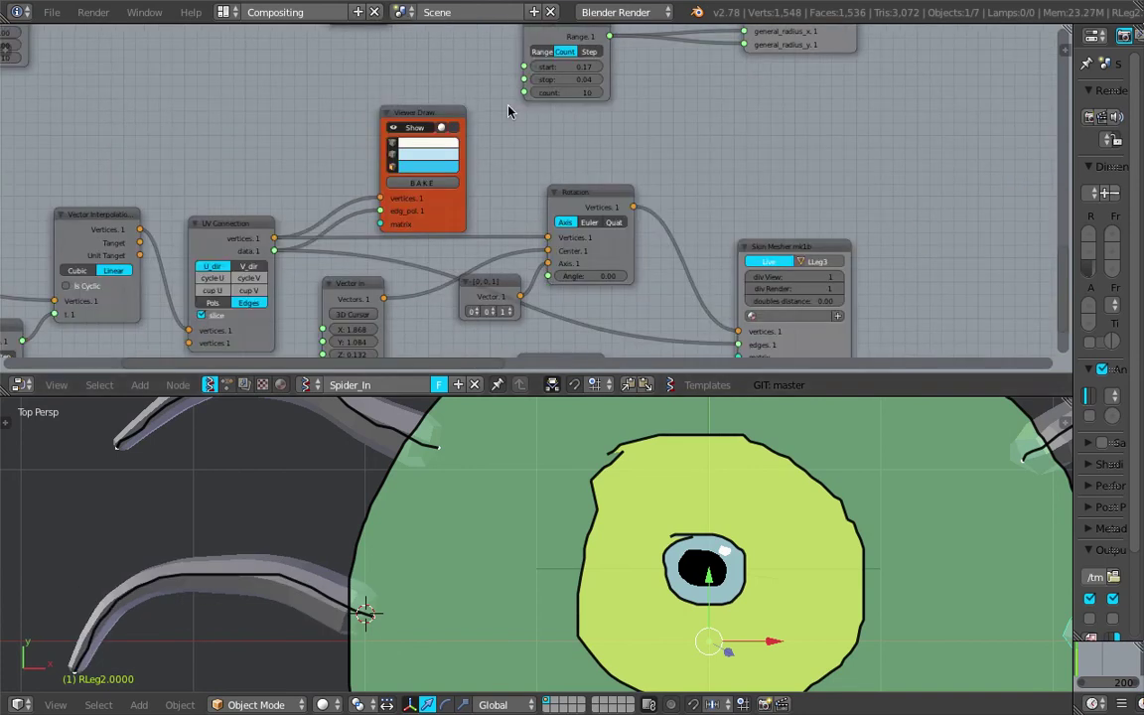
{"action": "middle_click_drag", "start_coordinate": [492, 263], "coordinate": [537, 140]}
{"action": "scroll", "coordinate": [511, 188], "scroll_direction": "up", "scroll_amount": 3}
{"action": "middle_click_drag", "start_coordinate": [409, 632], "coordinate": [406, 521], "text": "shift"}
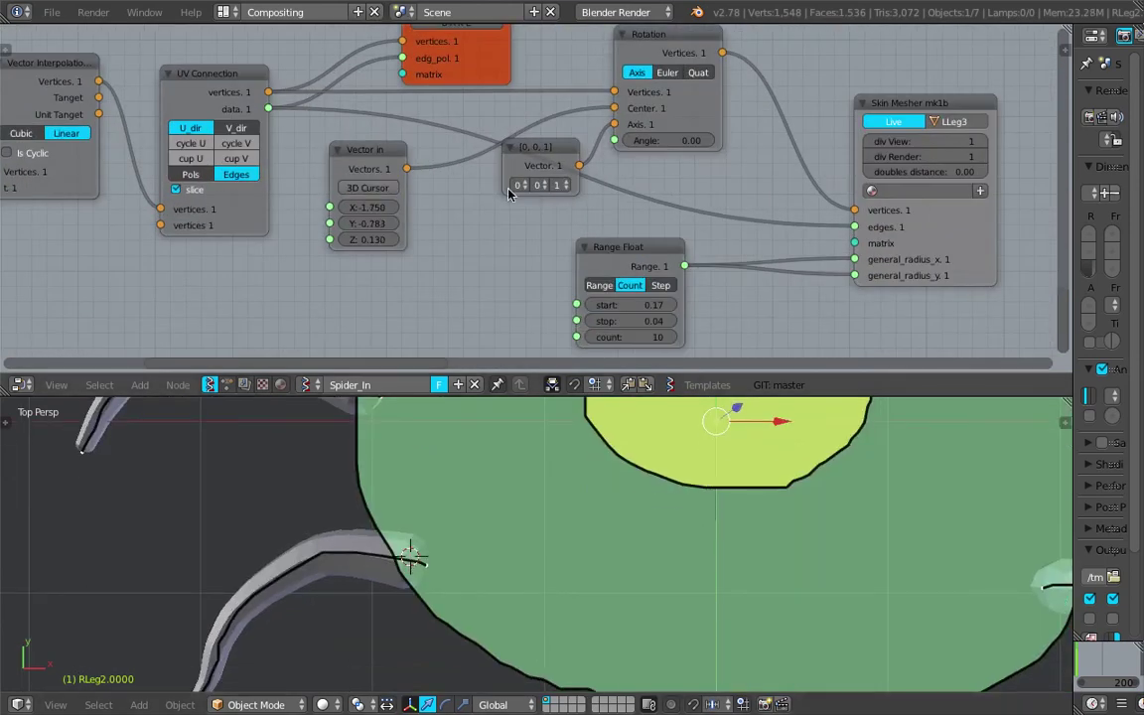
Test the third left leg's pivot with the LLeg3 branch's Rotation angle and restore it to 0.
{"action": "left_click_drag", "start_coordinate": [660, 140], "coordinate": [606, 140]}
{"action": "left_click", "coordinate": [663, 139]}
{"action": "type", "text": "0"}
{"action": "key", "text": "Return"}
Enlarge the 3D viewport upward, frame the whole spider, and save over the current blend file.
{"action": "scroll", "coordinate": [641, 512], "scroll_direction": "down", "scroll_amount": 7}
{"action": "scroll", "coordinate": [641, 512], "scroll_direction": "up", "scroll_amount": 2}
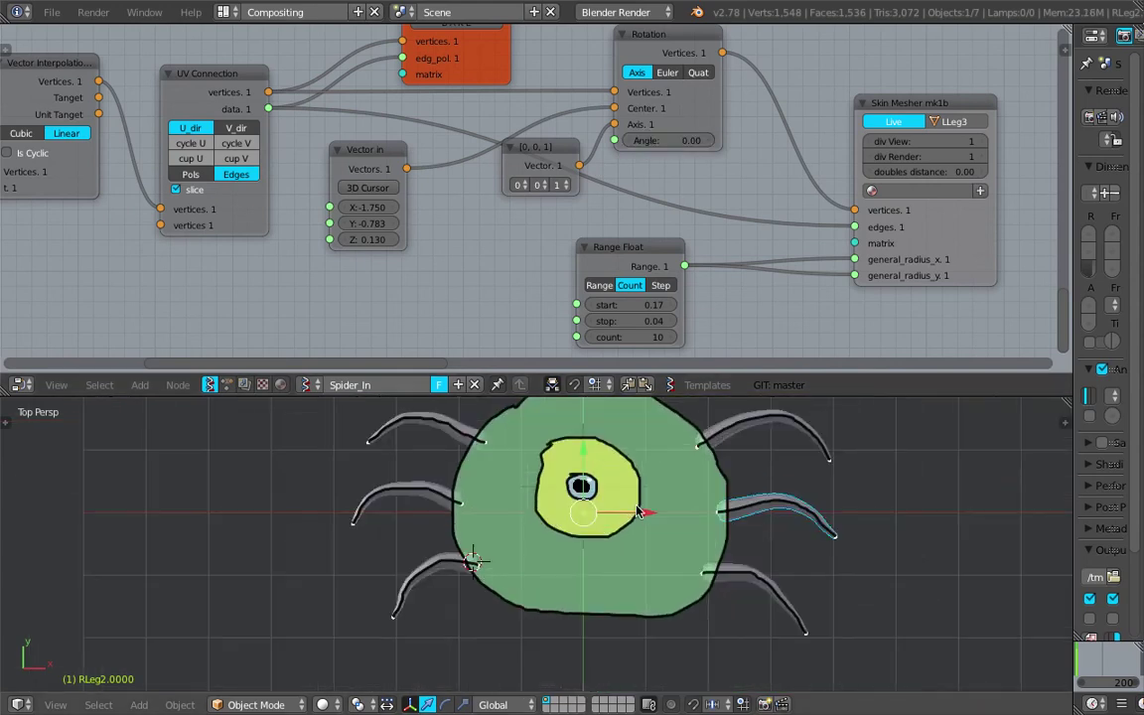
{"action": "scroll", "coordinate": [640, 512], "scroll_direction": "down", "scroll_amount": 2}
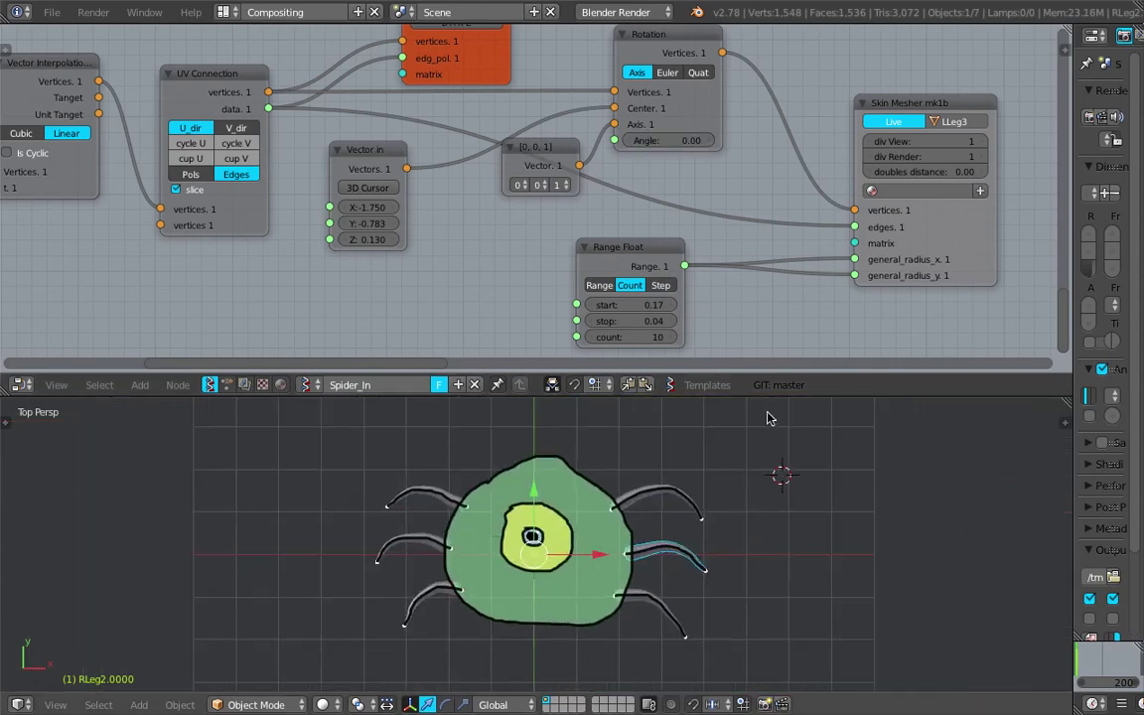
{"action": "left_click_drag", "start_coordinate": [765, 396], "coordinate": [775, 290]}
{"action": "key", "text": "ctrl+s"}
{"action": "left_click", "coordinate": [764, 329]}
{"action": "middle_click_drag", "start_coordinate": [659, 401], "coordinate": [647, 416], "text": "shift"}
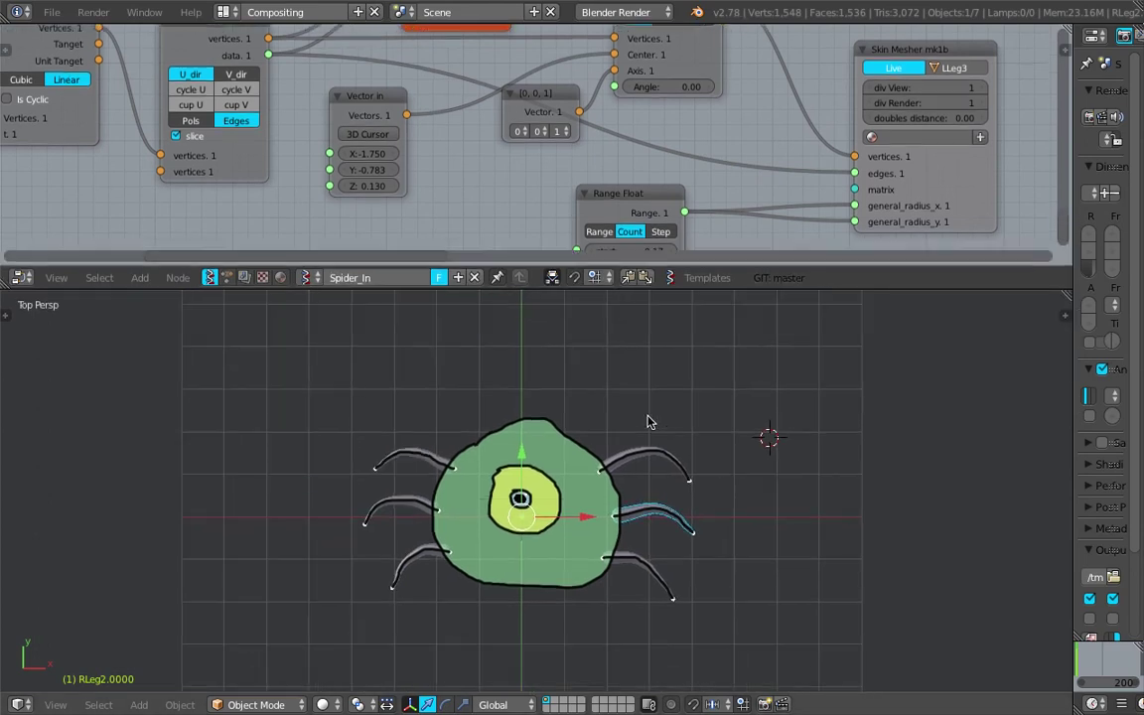
{"action": "scroll", "coordinate": [654, 419], "scroll_direction": "up", "scroll_amount": 1}
{"action": "scroll", "coordinate": [765, 149], "scroll_direction": "down", "scroll_amount": 2}
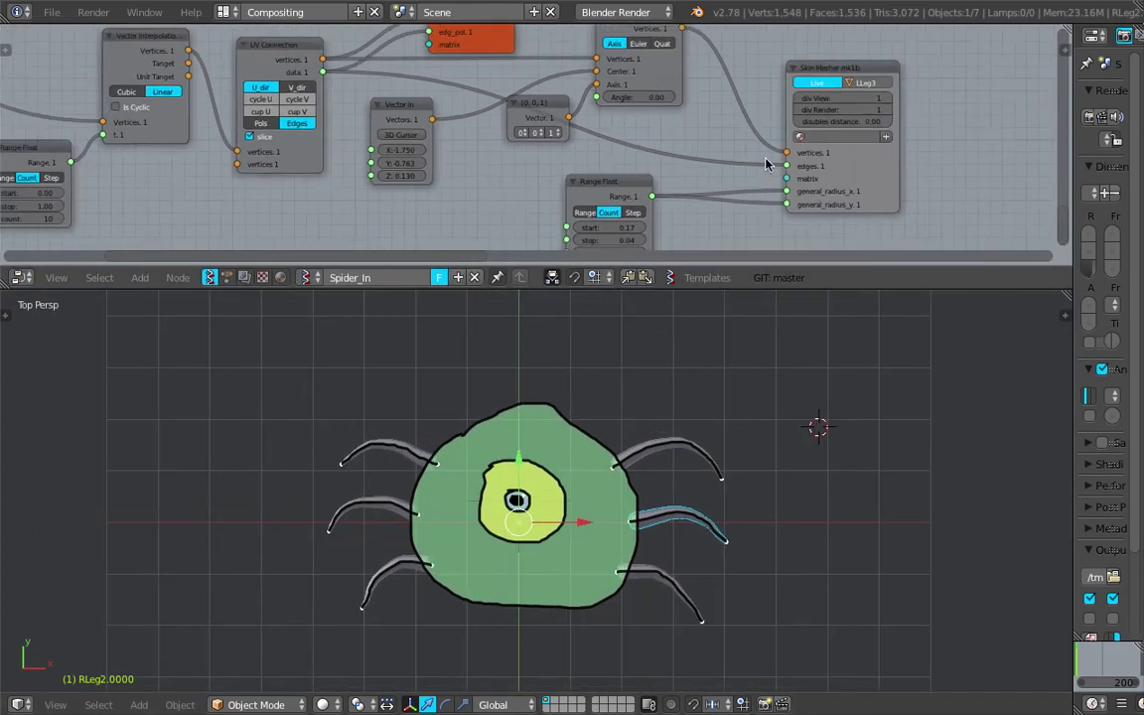
{"action": "key", "text": "ctrl+s"}
{"action": "left_click", "coordinate": [613, 158]}
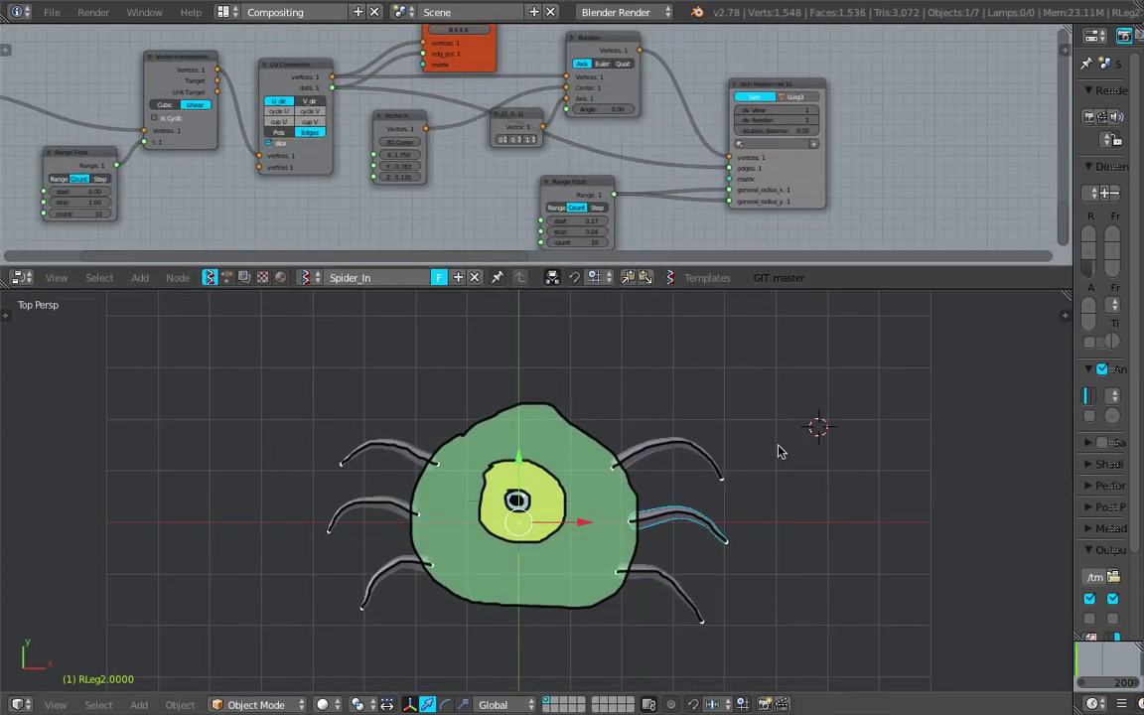
Widen the Properties area, split it horizontally, and turn its upper part into an Outliner.
{"action": "scroll", "coordinate": [696, 477], "scroll_direction": "up", "scroll_amount": 2}
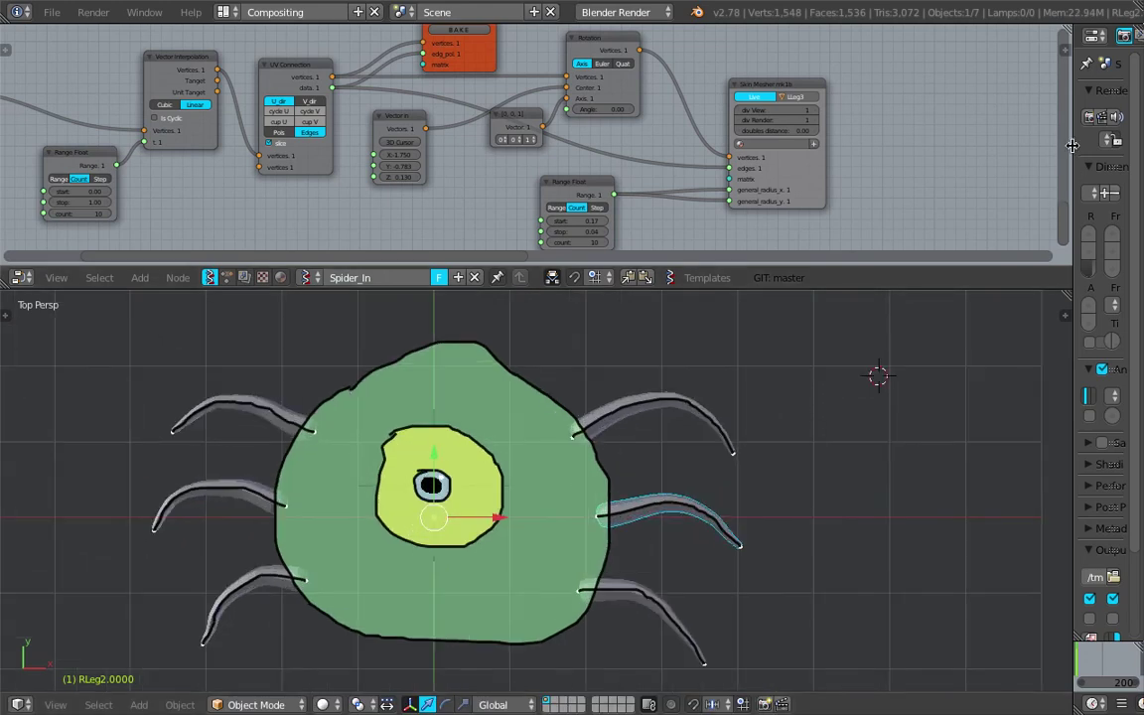
{"action": "left_click_drag", "start_coordinate": [1073, 144], "coordinate": [832, 144]}
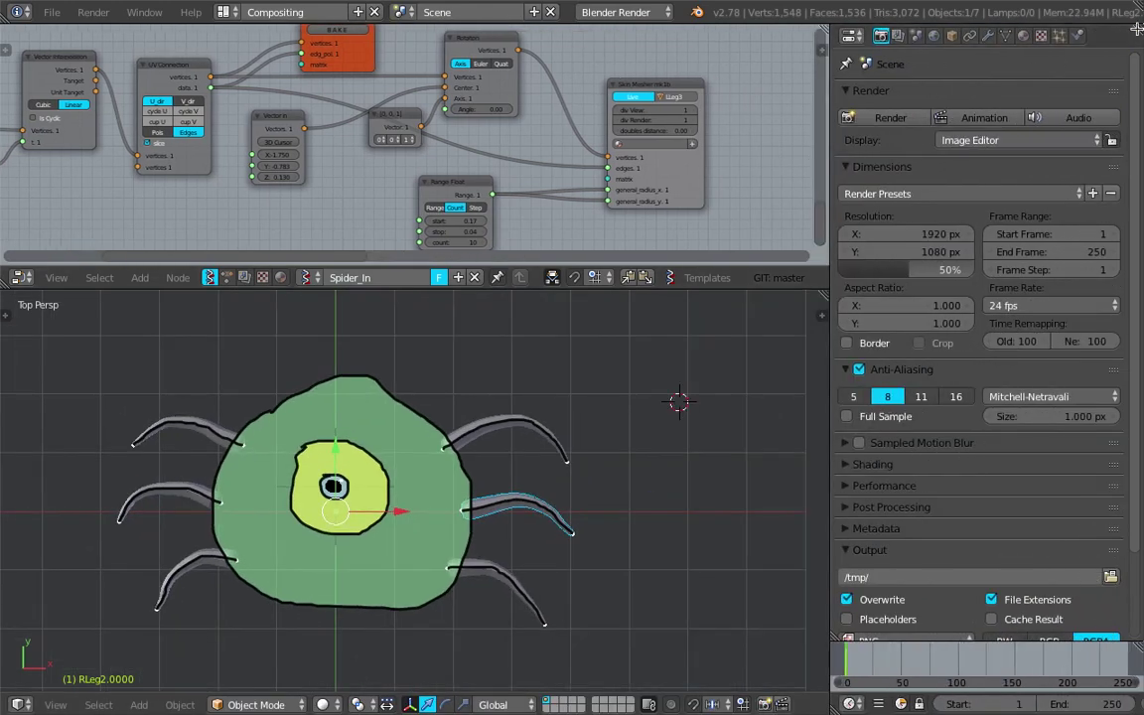
{"action": "left_click_drag", "start_coordinate": [1135, 26], "coordinate": [993, 234]}
{"action": "left_click", "coordinate": [856, 37]}
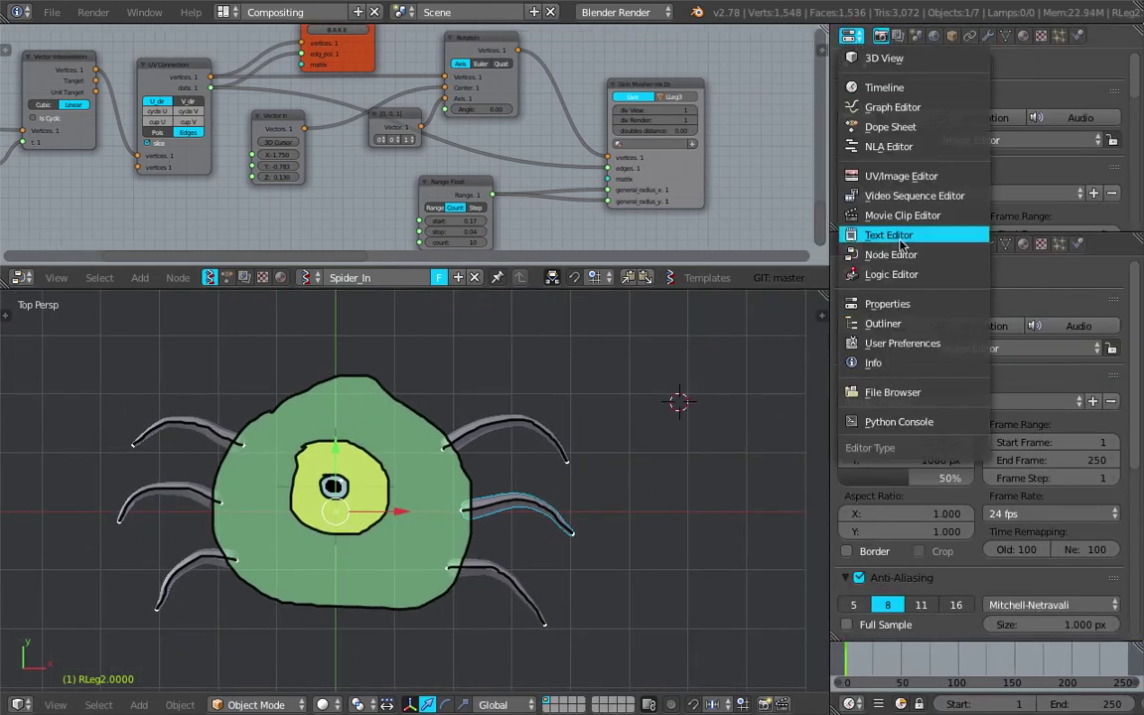
{"action": "left_click", "coordinate": [874, 319]}
Inspect the spider at an angle, return to the top view, and show the 3D viewport's Transform properties.
{"action": "middle_click_drag", "start_coordinate": [497, 378], "coordinate": [545, 364], "text": "shift"}
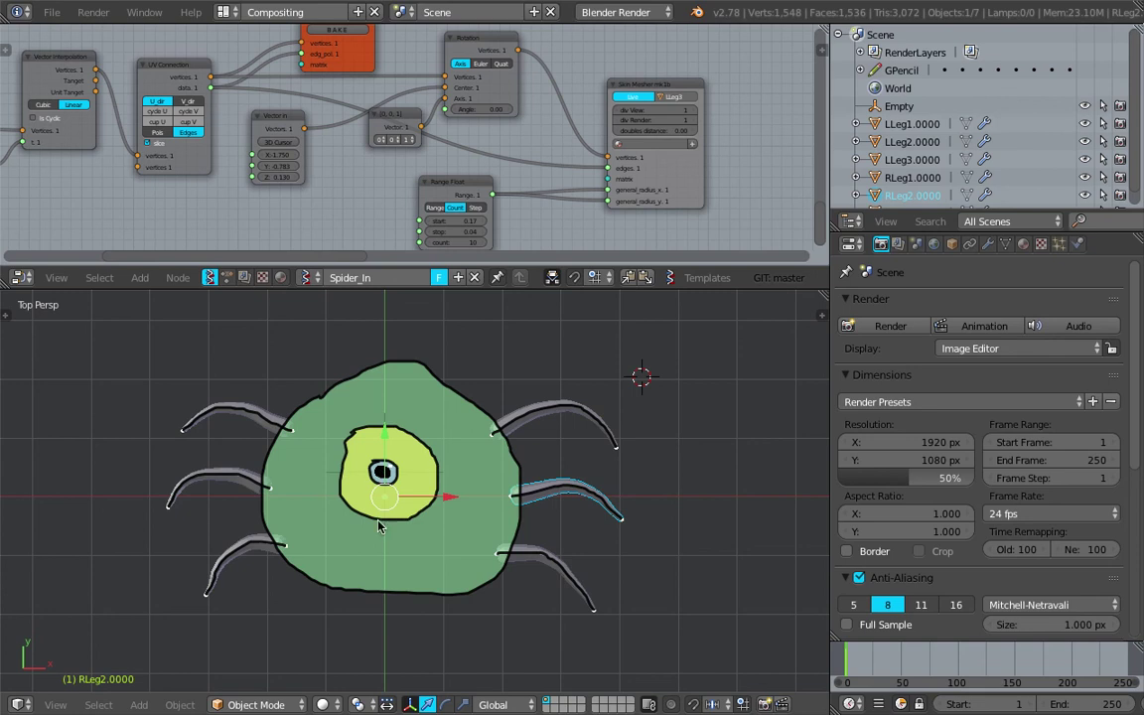
{"action": "middle_click_drag", "start_coordinate": [534, 388], "coordinate": [364, 458]}
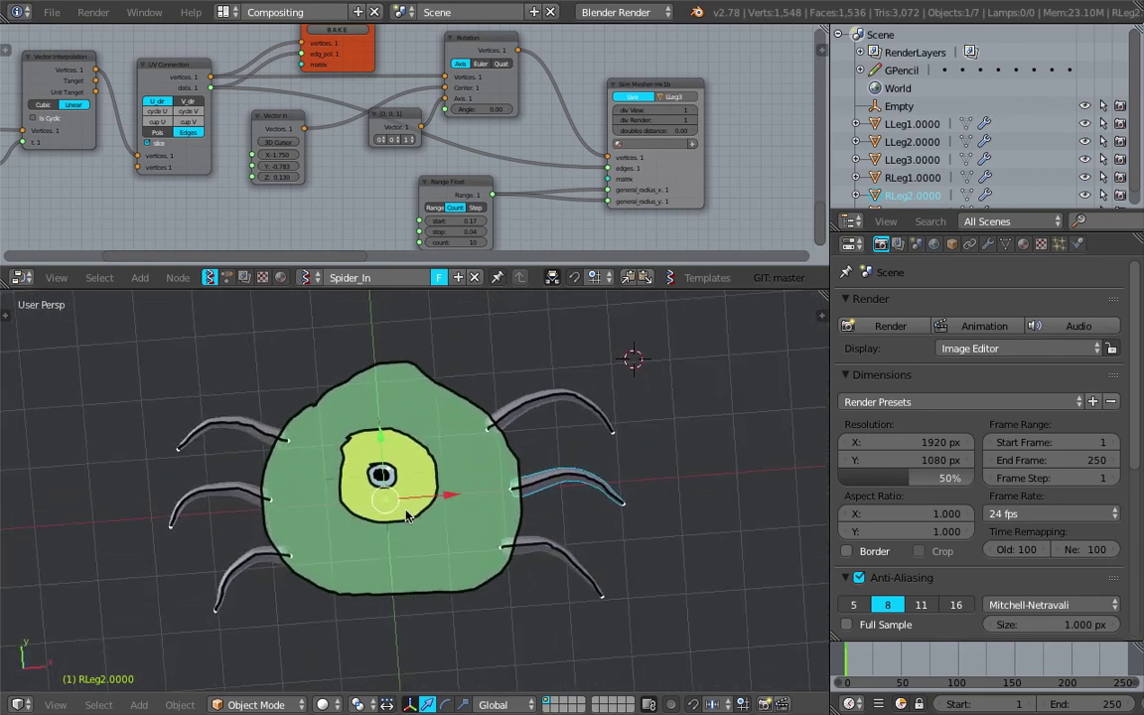
{"action": "left_click", "coordinate": [56, 704]}
{"action": "left_click", "coordinate": [72, 622]}
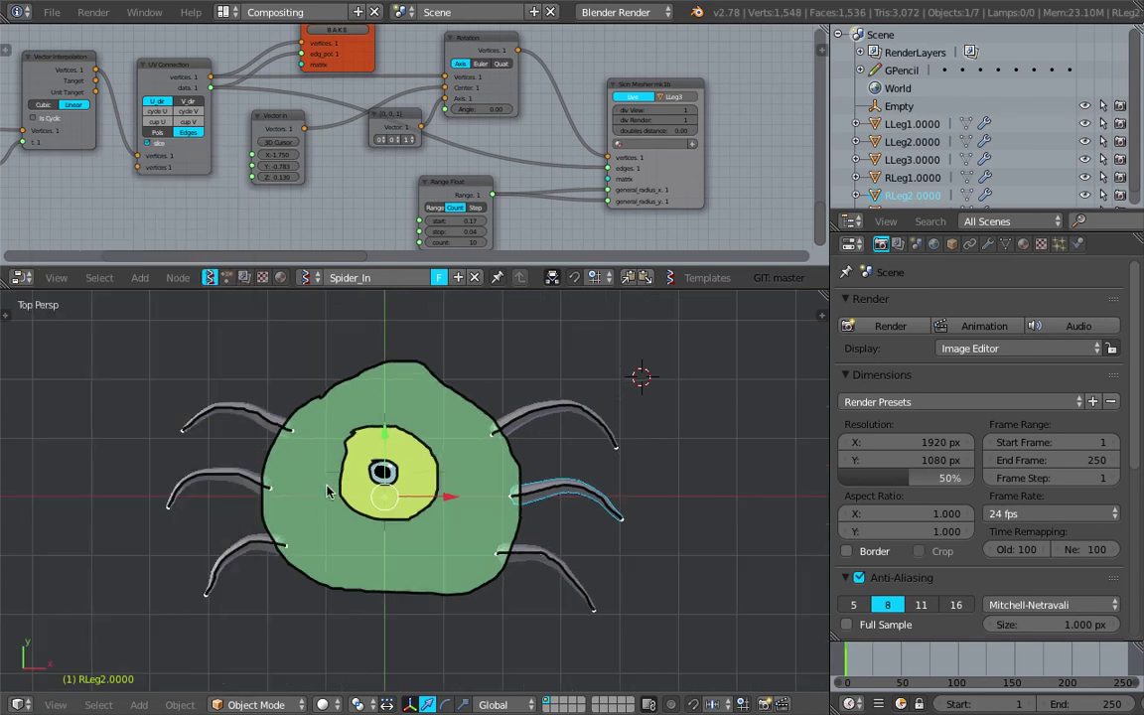
{"action": "key", "text": "n"}
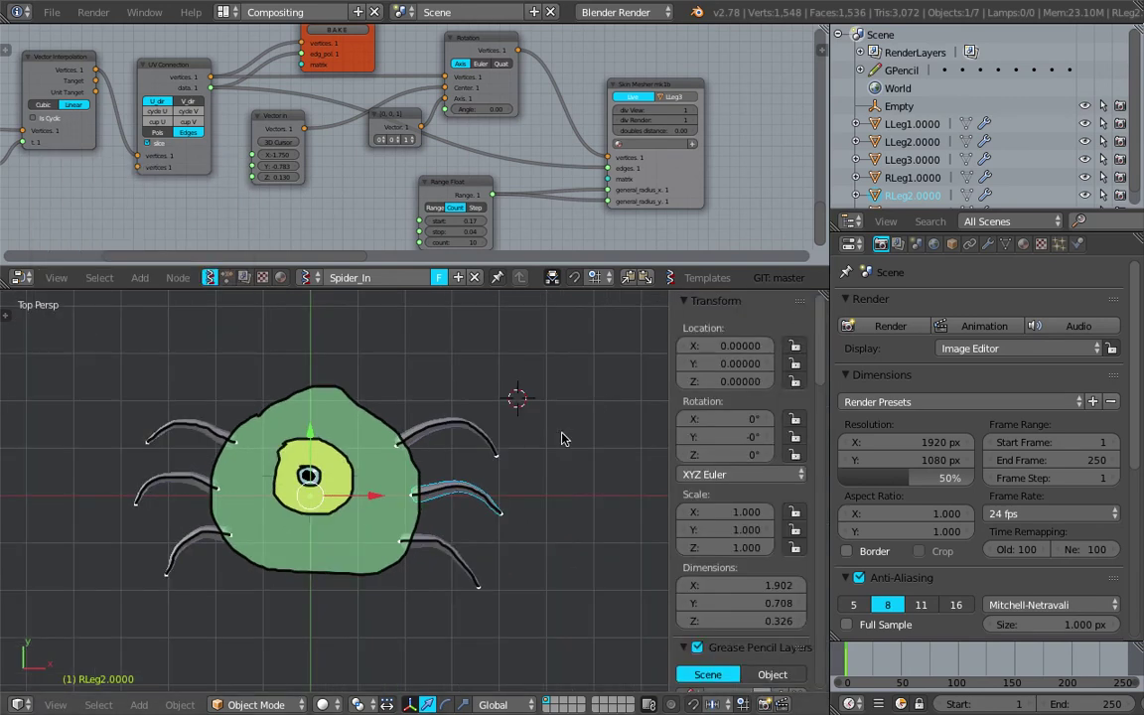
{"action": "scroll", "coordinate": [908, 103], "scroll_direction": "down", "scroll_amount": 1}
Select the Empty and test the eye control by moving it, restoring its original location.
{"action": "left_click", "coordinate": [902, 93]}
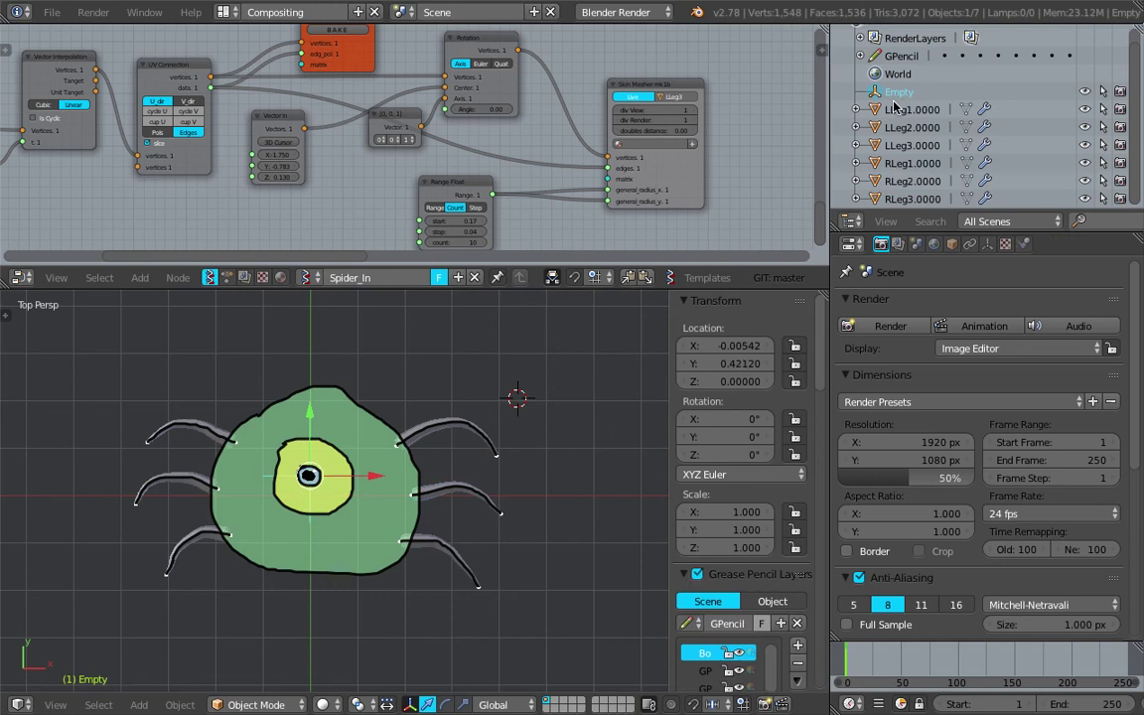
{"action": "key", "text": "g"}
{"action": "left_click", "coordinate": [424, 504]}
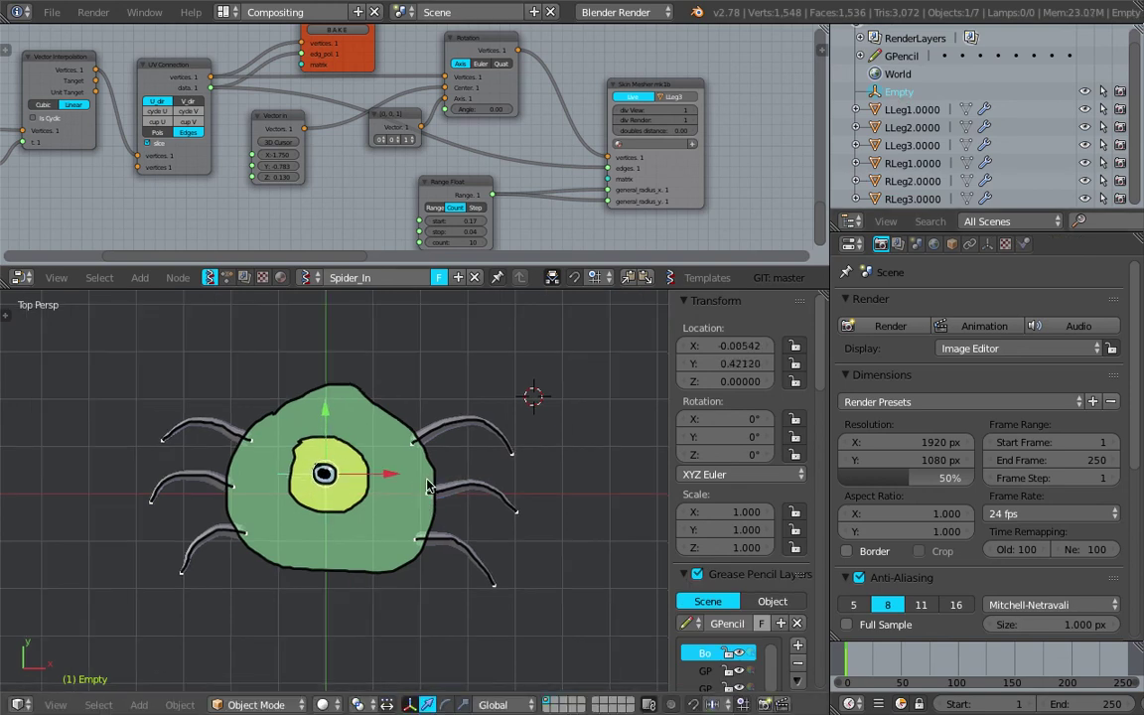
Rename the Empty object as Pupil_CTRL.
{"action": "double_click", "coordinate": [898, 93]}
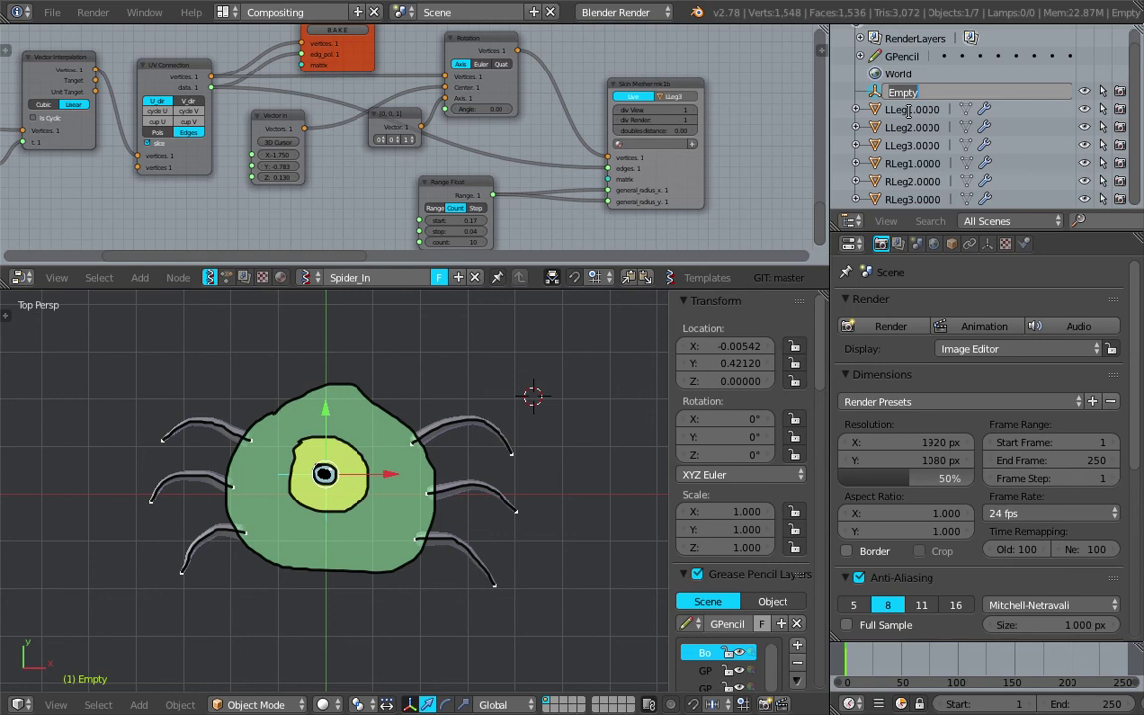
{"action": "type", "text": "E"}
{"action": "type", "text": "upil_CTRL"}
{"action": "key", "text": "Return"}
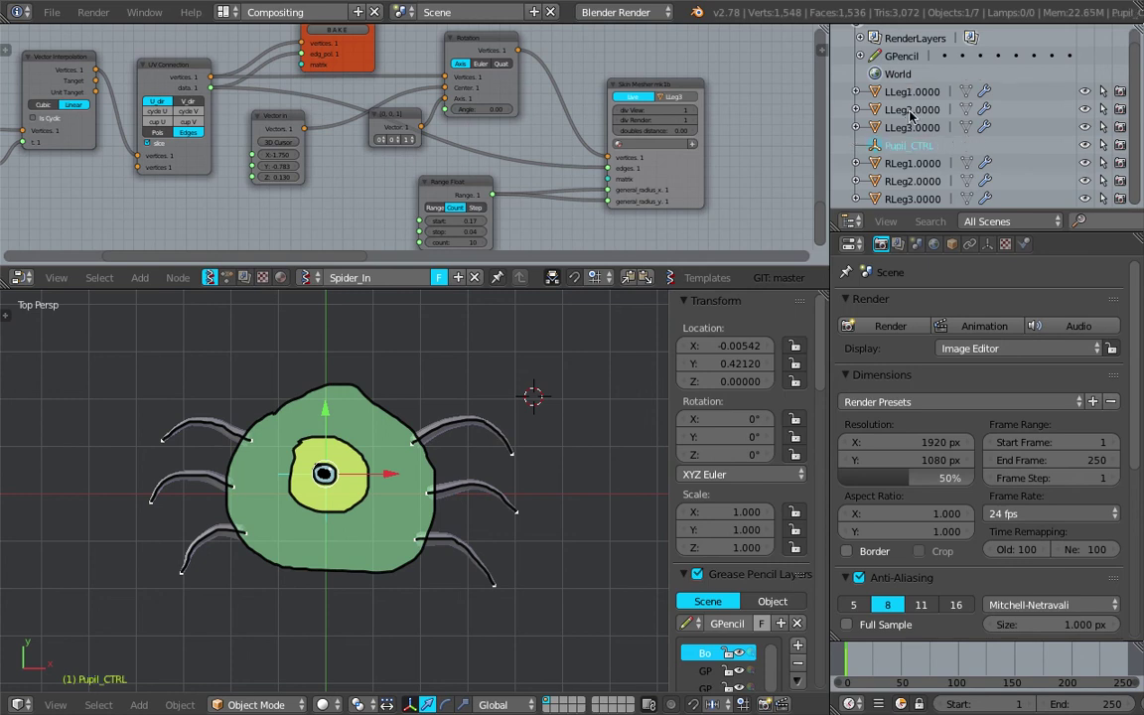
Duplicate the Pupil_CTRL empty and place the copy just above the eye at about X 0.20, Y 1.23.
{"action": "key", "text": "shift+a"}
{"action": "mouse_move", "coordinate": [479, 322]}
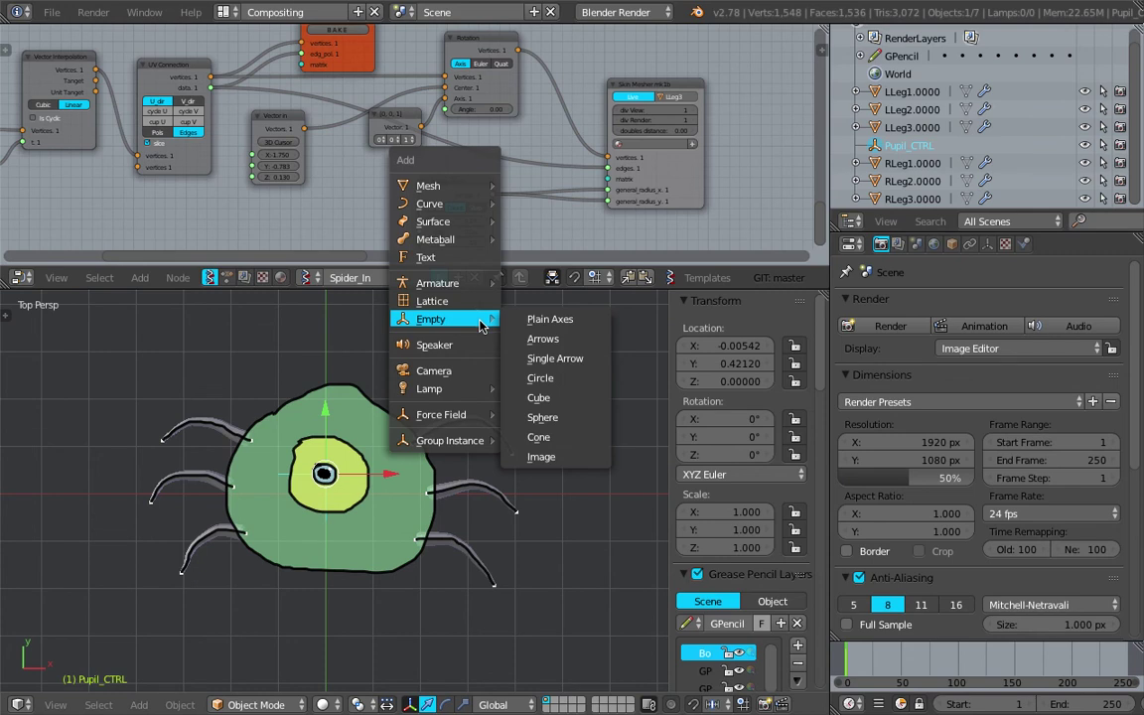
{"action": "key", "text": "Escape"}
{"action": "key", "text": "shift+d"}
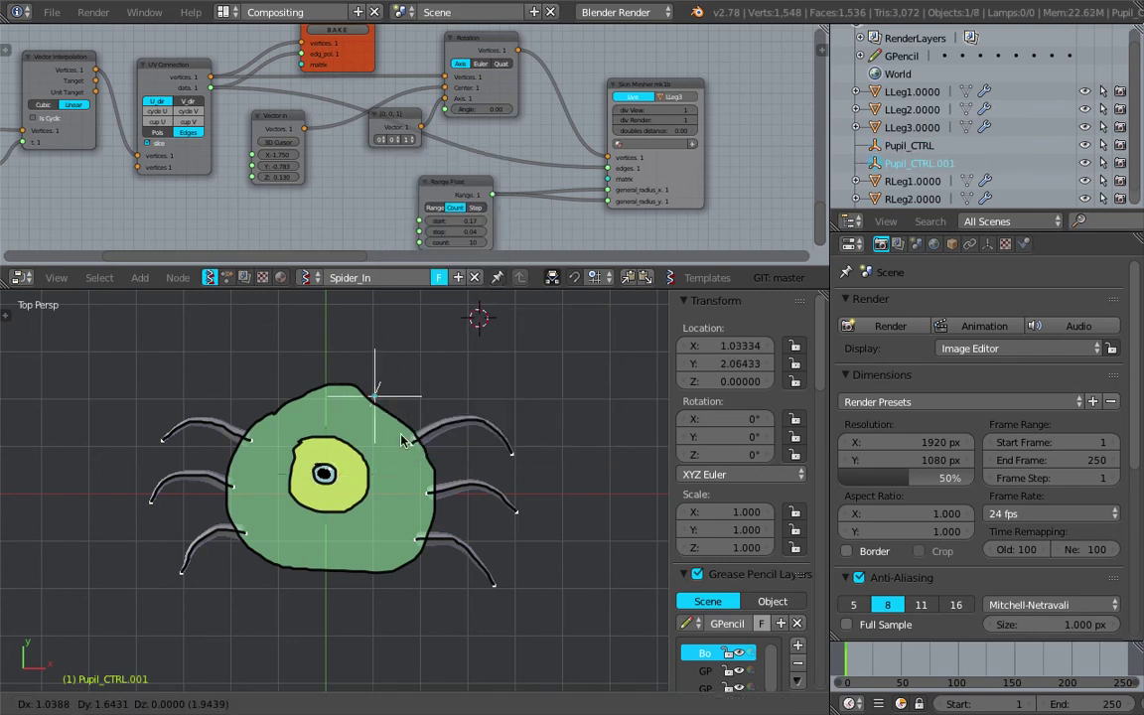
{"action": "key", "text": "Escape"}
{"action": "key", "text": "g"}
{"action": "left_click", "coordinate": [433, 417]}
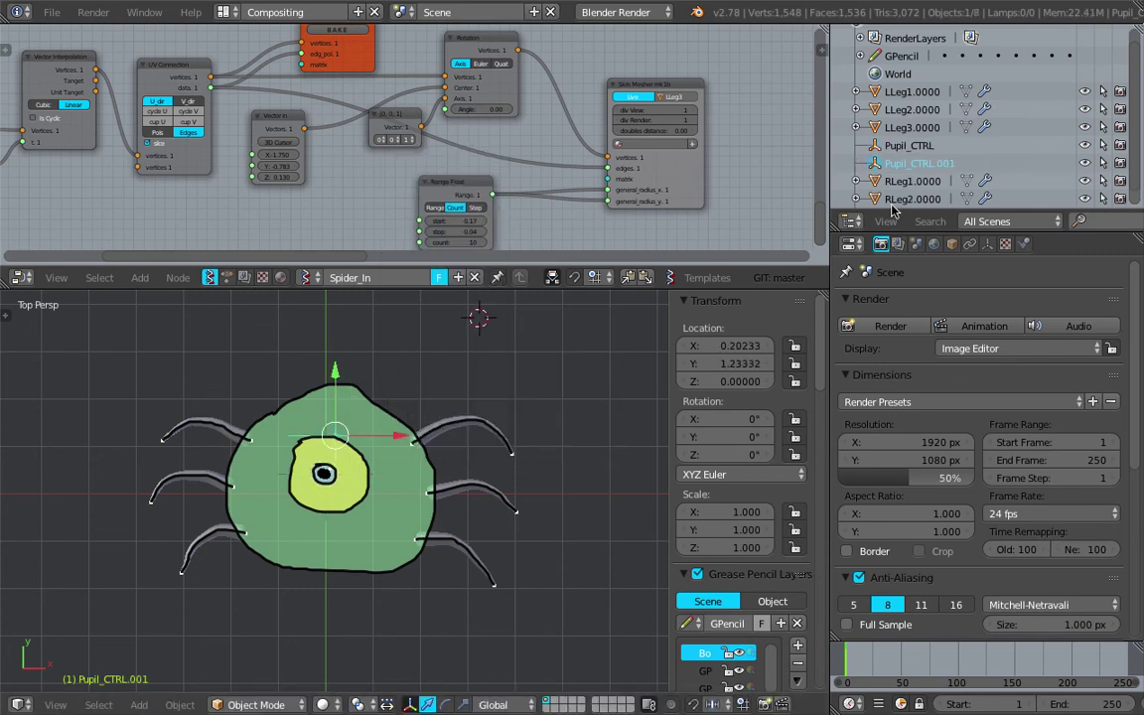
Rename the duplicated empty as Body_CTRL and save over proc_gp_spider_demo_003.blend.
{"action": "double_click", "coordinate": [928, 165]}
{"action": "type", "text": "Bod"}
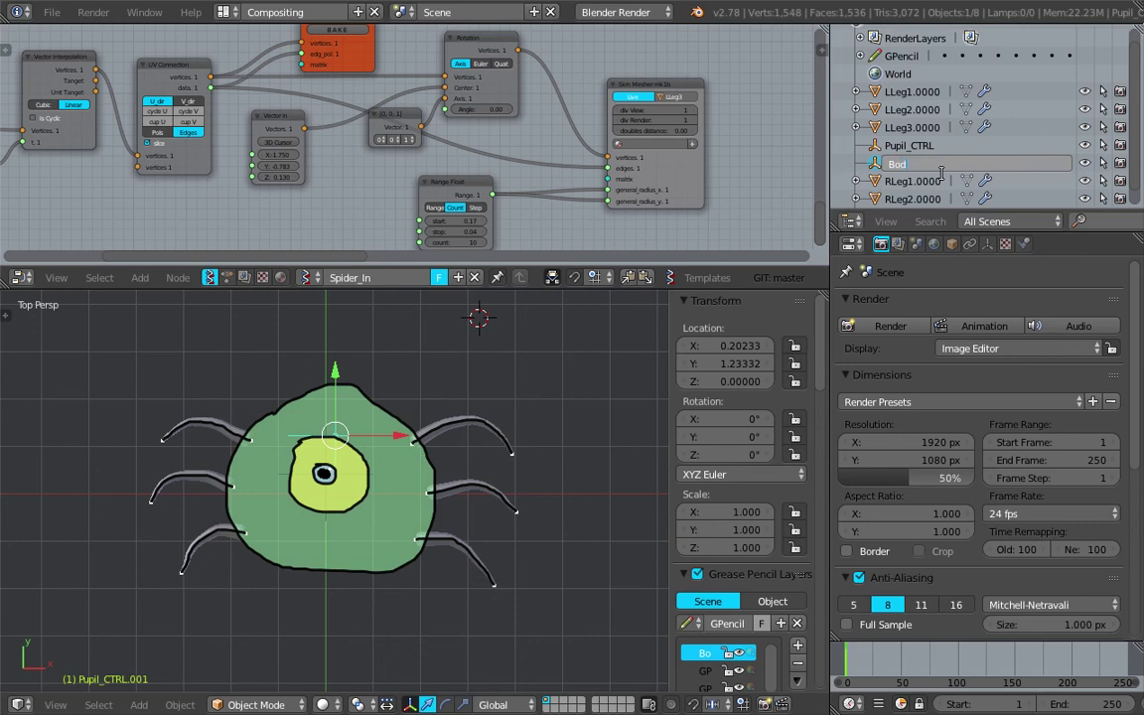
{"action": "type", "text": "y_CTRL"}
{"action": "key", "text": "Return"}
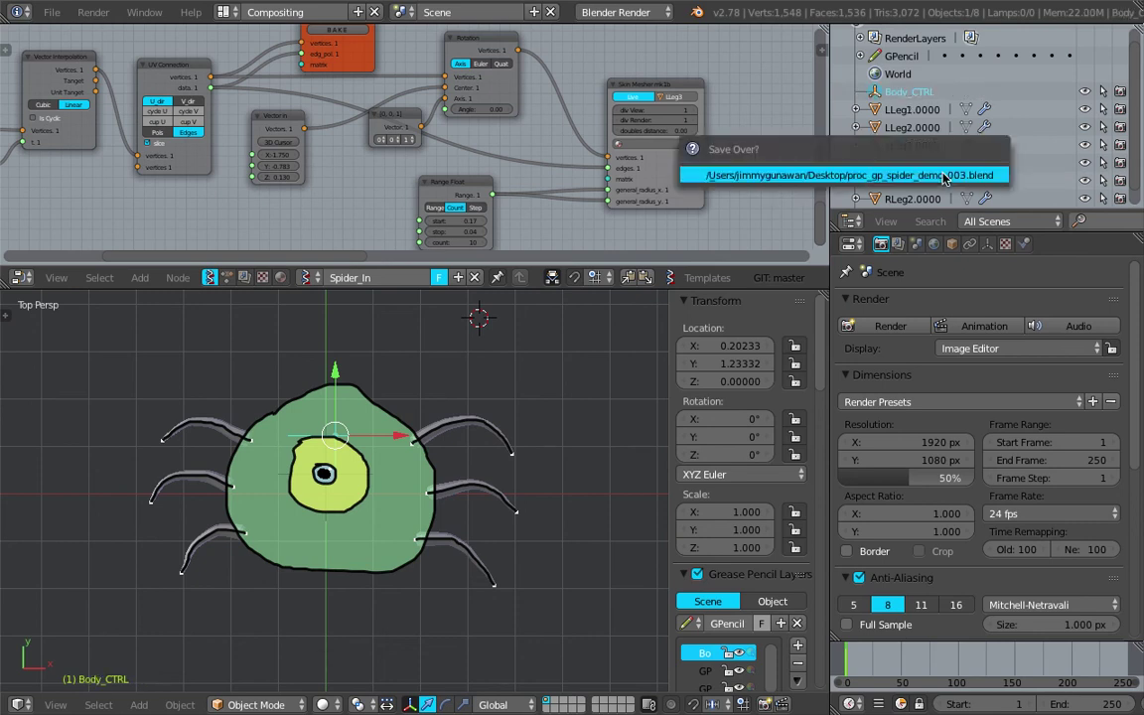
Move the Body_CTRL empty beside the pupil, to about X 0.32, Y 0.44.
{"action": "key", "text": "g"}
{"action": "left_click", "coordinate": [389, 464]}
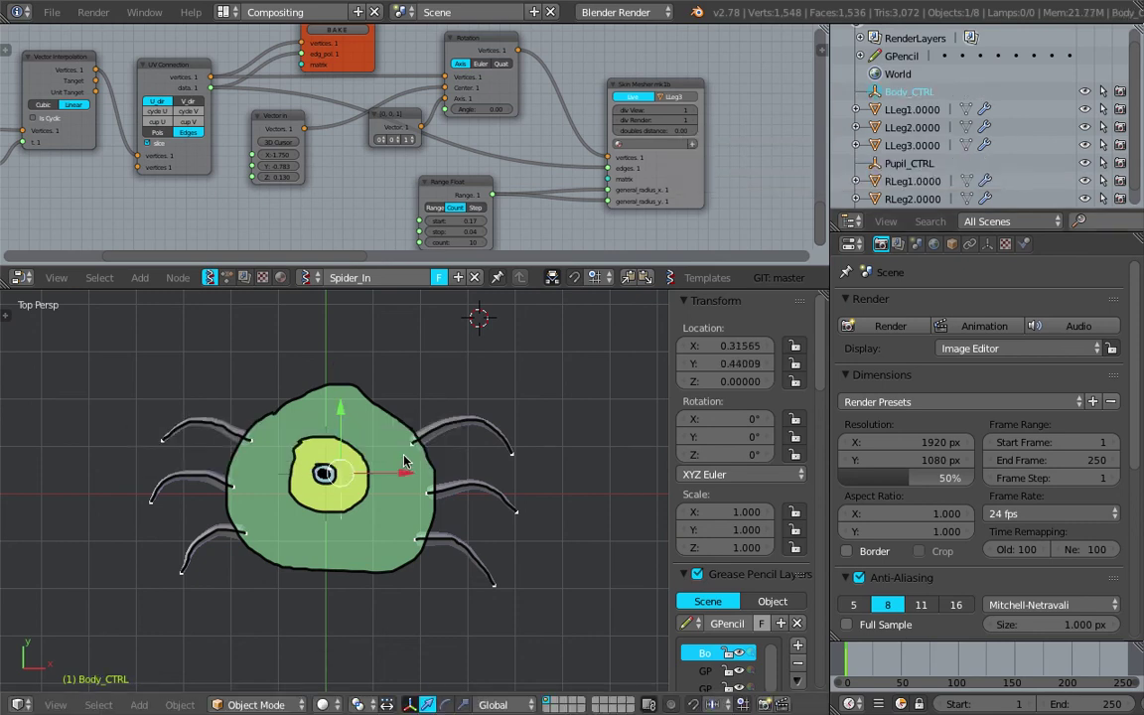
{"action": "right_click", "coordinate": [439, 433]}
{"action": "right_click", "coordinate": [459, 488], "text": "shift"}
{"action": "right_click", "coordinate": [456, 542], "text": "shift"}
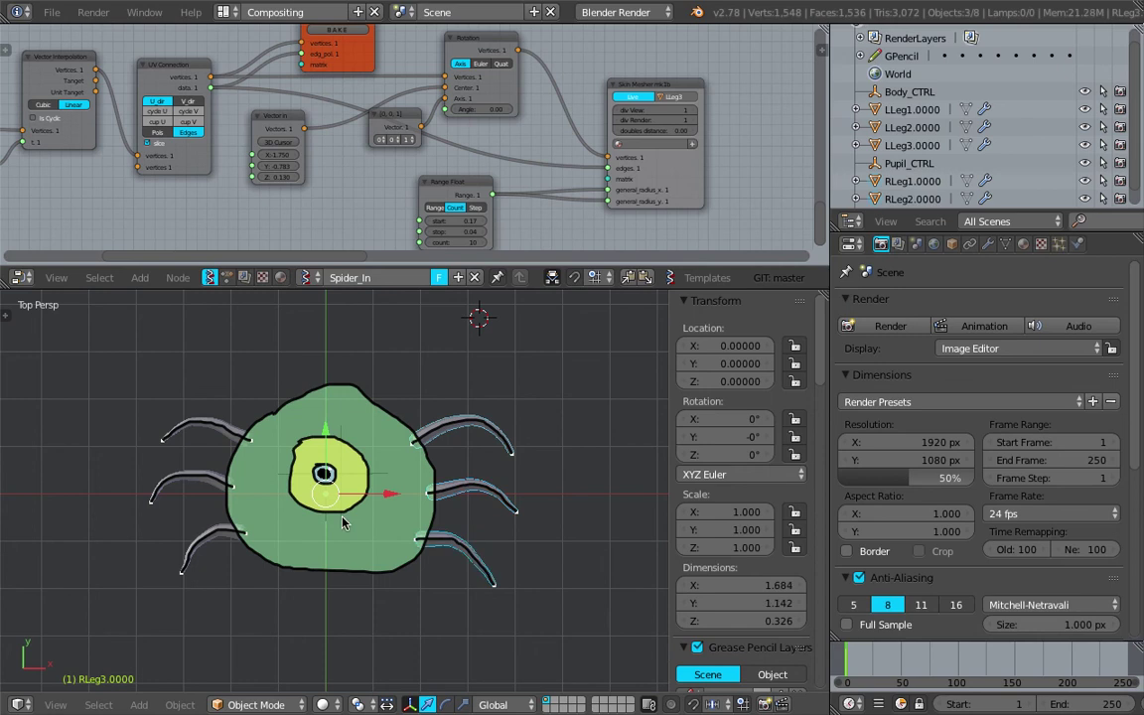
{"action": "right_click", "coordinate": [227, 434], "text": "shift"}
{"action": "right_click", "coordinate": [213, 478], "text": "shift"}
{"action": "right_click", "coordinate": [211, 529], "text": "shift"}
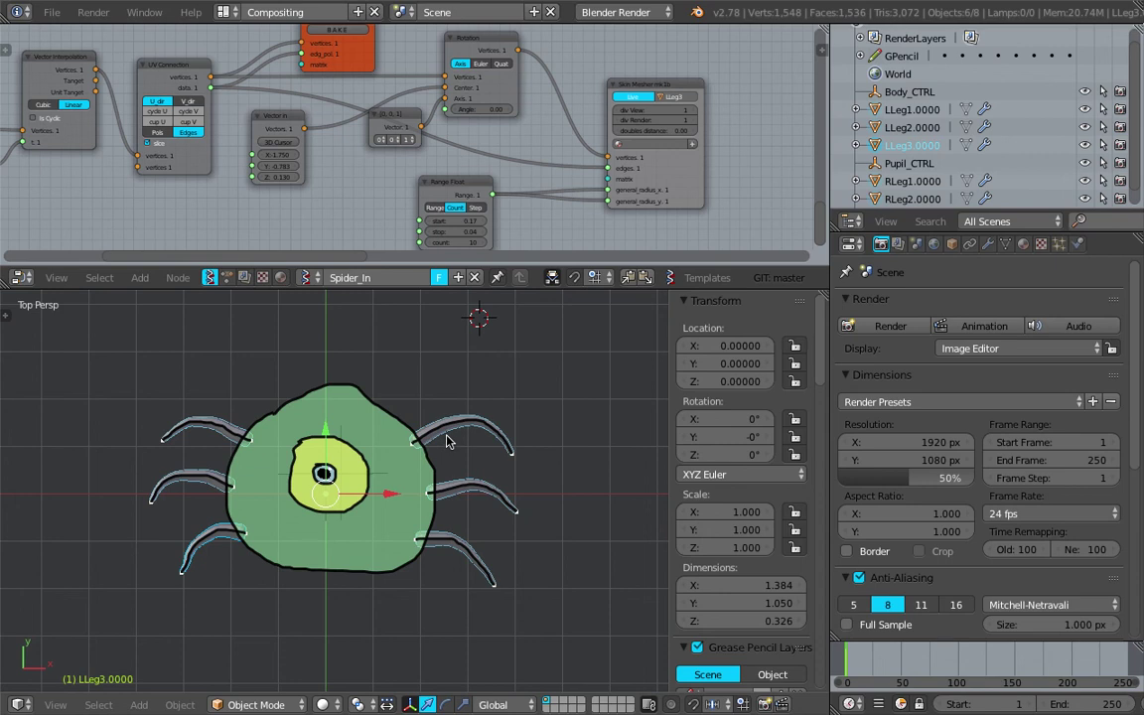
Parent the Body grease pencil layer to the Body_CTRL empty, widening the sidebar for readable layer names.
{"action": "left_click", "coordinate": [911, 92]}
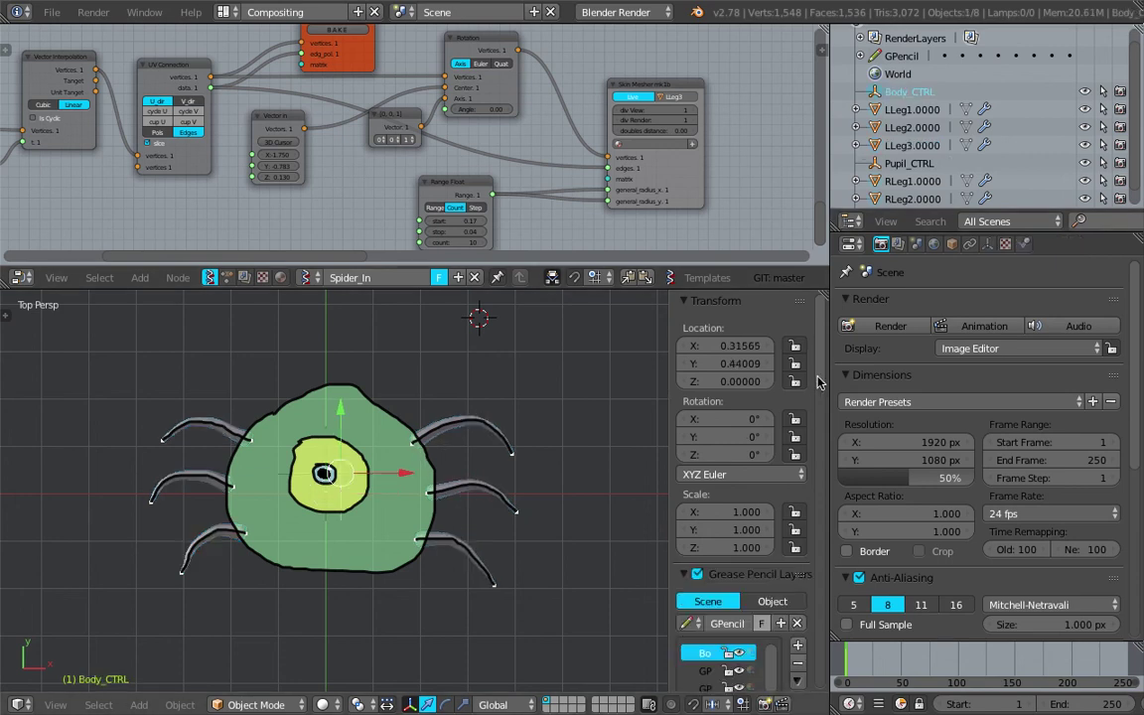
{"action": "left_click", "coordinate": [708, 300]}
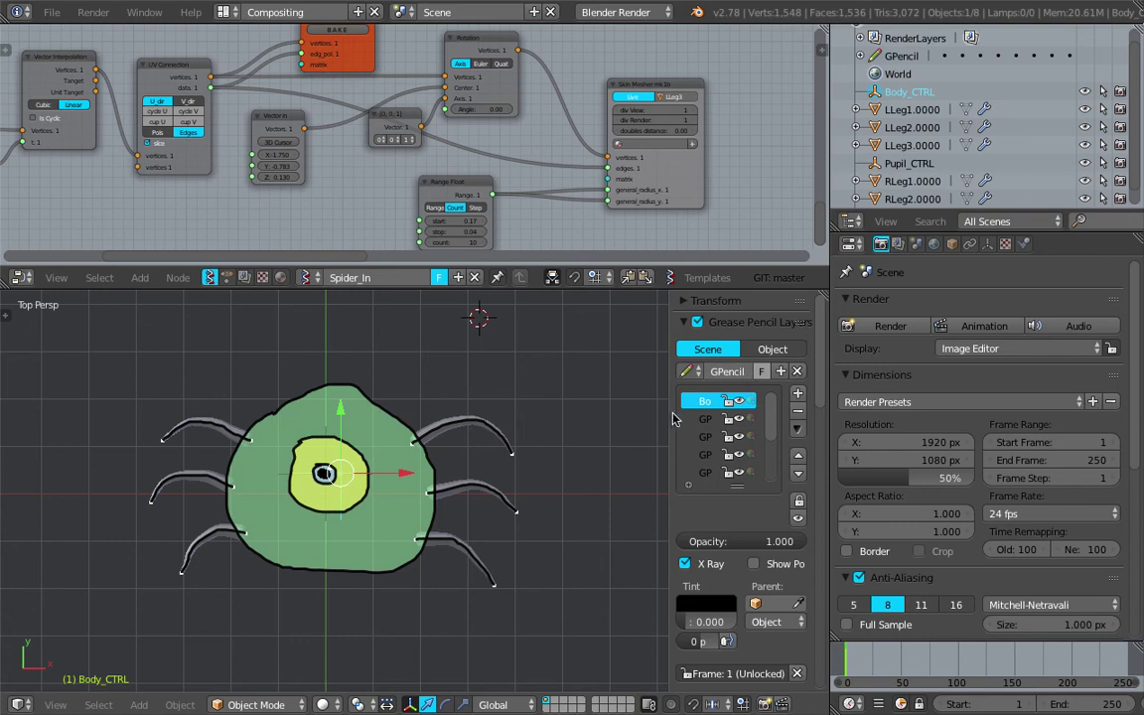
{"action": "left_click_drag", "start_coordinate": [664, 413], "coordinate": [549, 427]}
{"action": "left_click", "coordinate": [740, 604]}
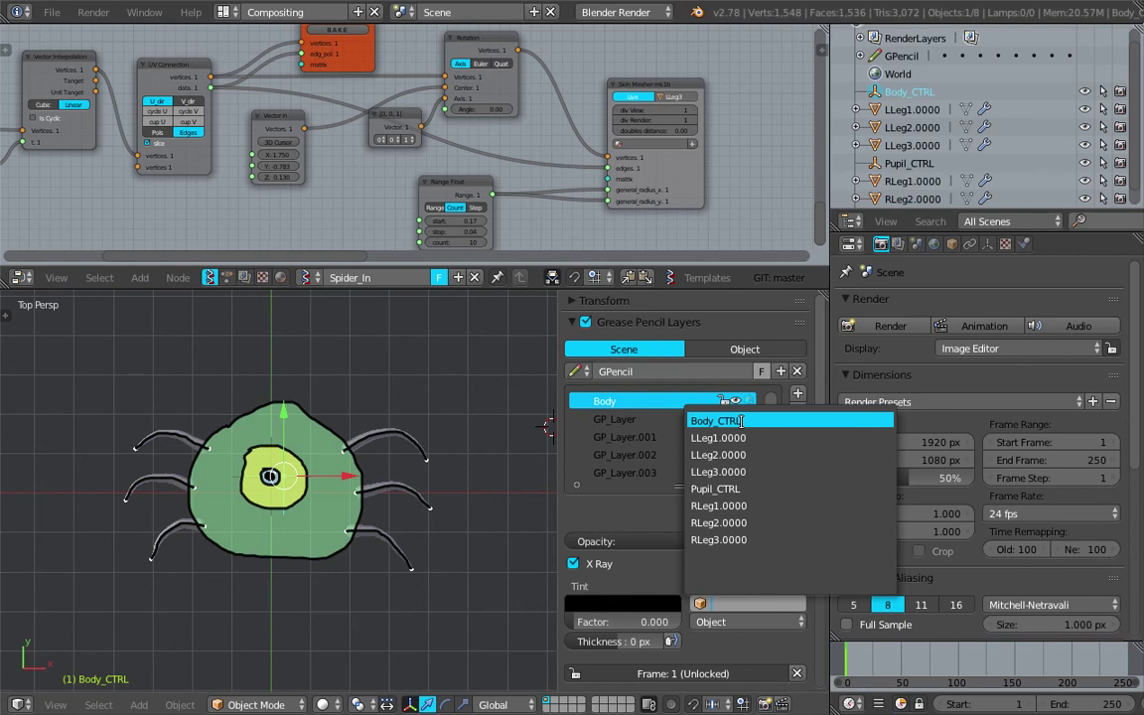
{"action": "left_click", "coordinate": [741, 421]}
Parent the Eyeball grease pencil layer to the Body_CTRL empty.
{"action": "scroll", "coordinate": [673, 470], "scroll_direction": "down", "scroll_amount": 4}
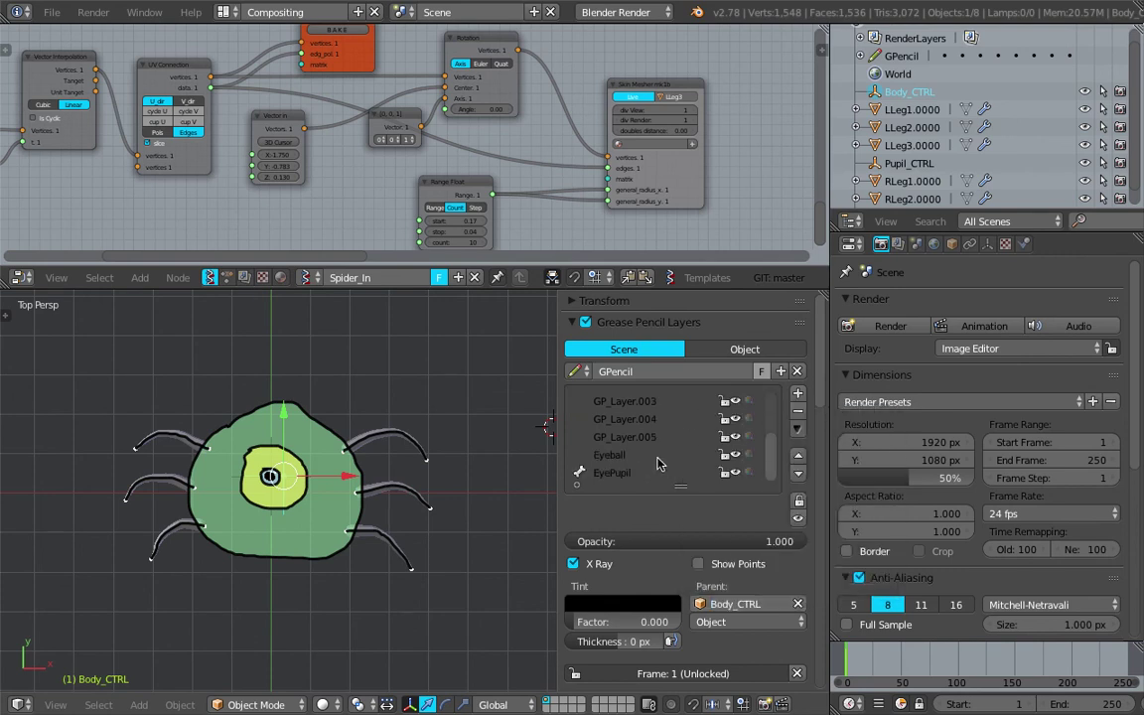
{"action": "left_click", "coordinate": [658, 455]}
{"action": "left_click", "coordinate": [740, 604]}
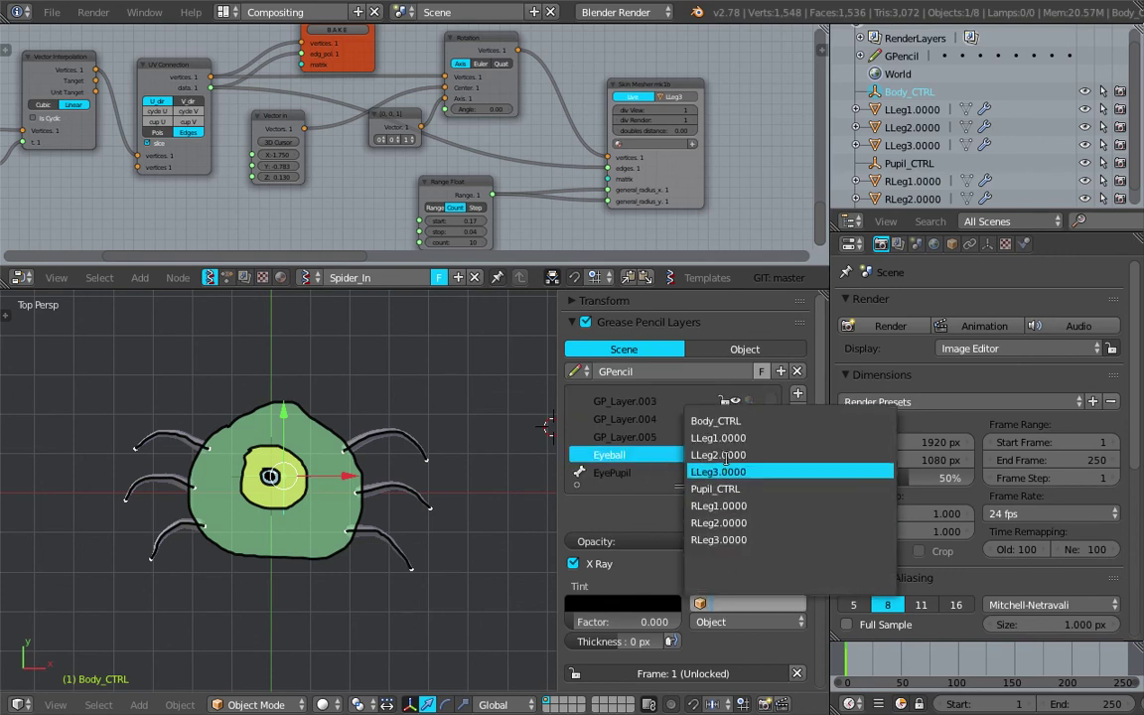
{"action": "left_click", "coordinate": [716, 423]}
Test-move the Body_CTRL empty to check the body and eyeball layers, and cancel the move.
{"action": "right_click", "coordinate": [276, 454]}
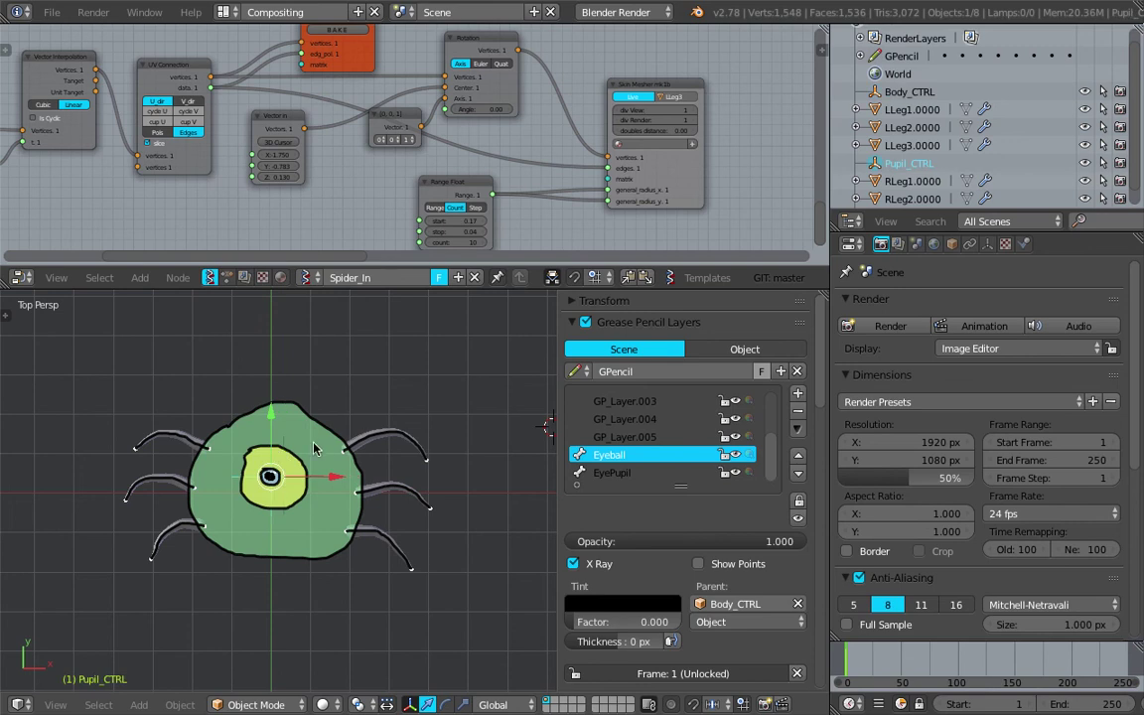
{"action": "right_click", "coordinate": [287, 431]}
{"action": "key", "text": "g"}
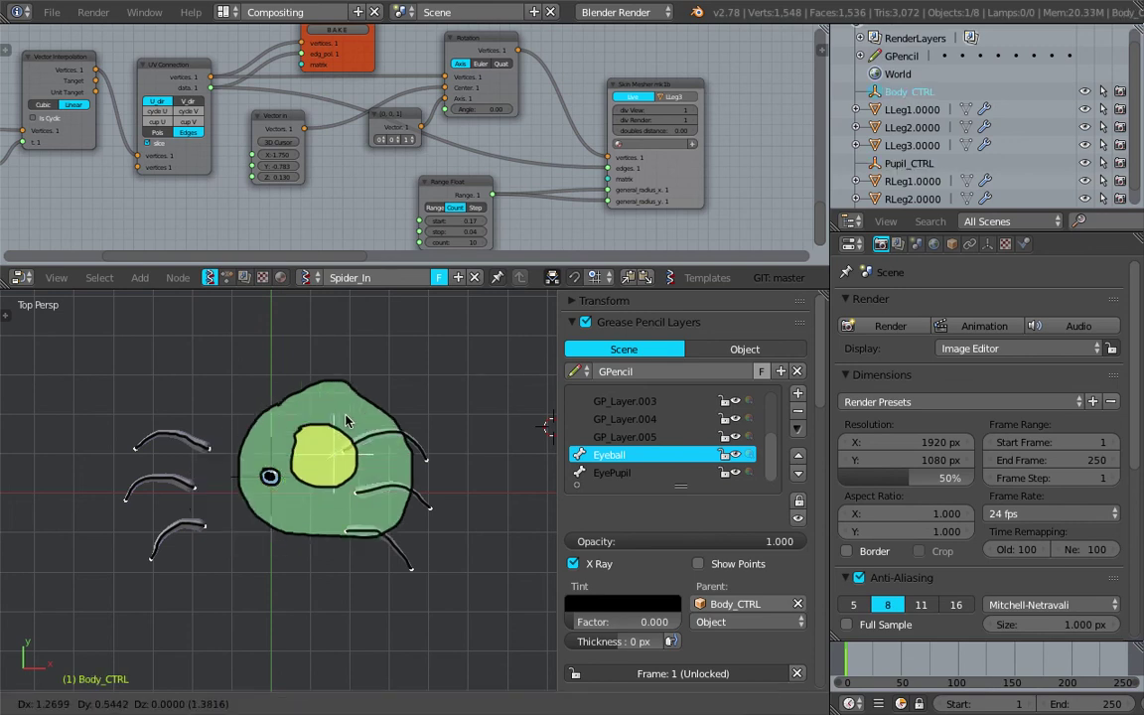
{"action": "right_click", "coordinate": [310, 427]}
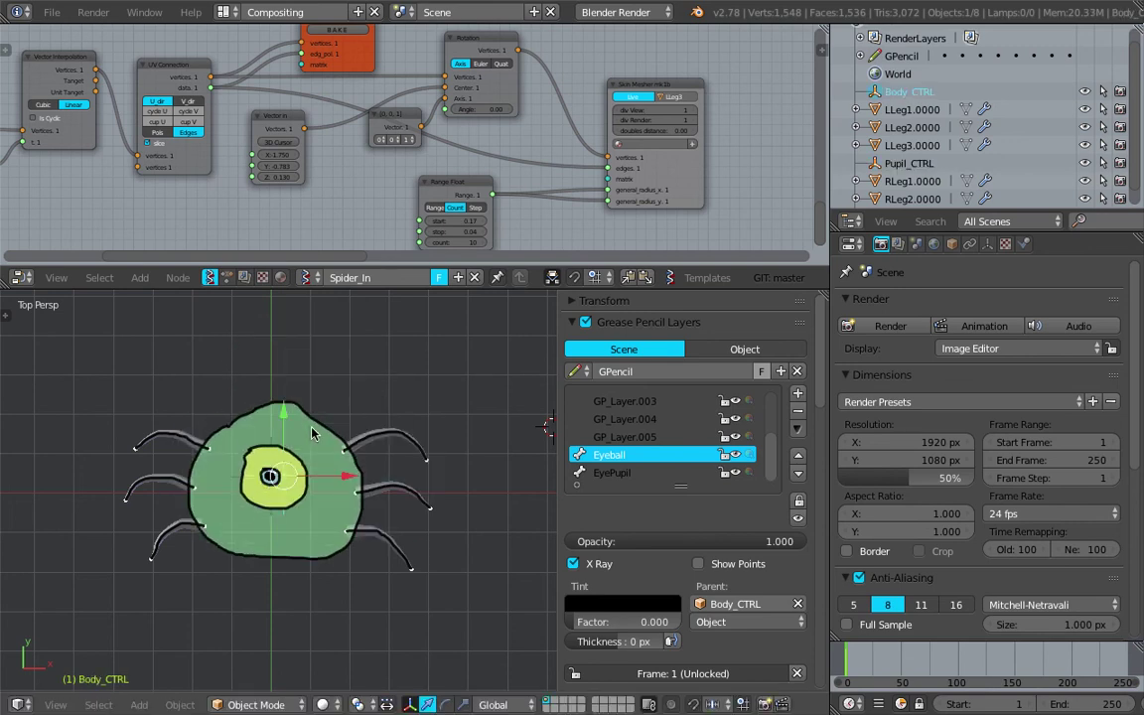
Parent Pupil_CTRL to Body_CTRL in the object hierarchy and expand Body_CTRL's children.
{"action": "left_click", "coordinate": [914, 164]}
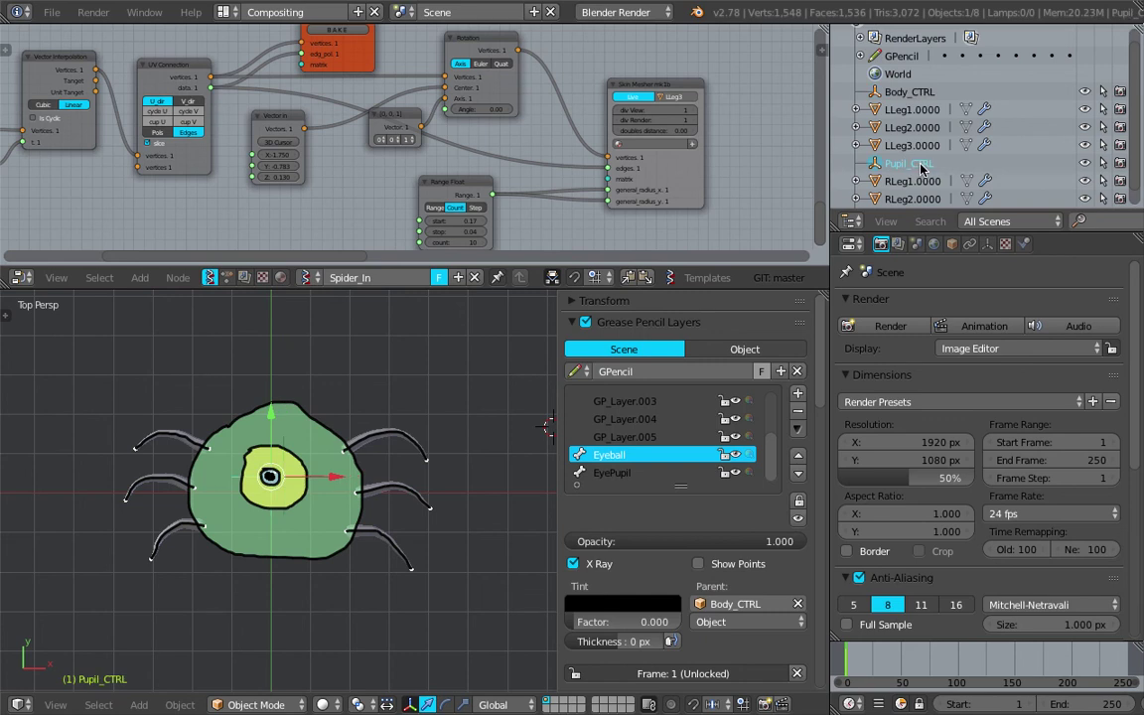
{"action": "left_click", "coordinate": [924, 92]}
{"action": "left_click_drag", "start_coordinate": [883, 169], "coordinate": [875, 95]}
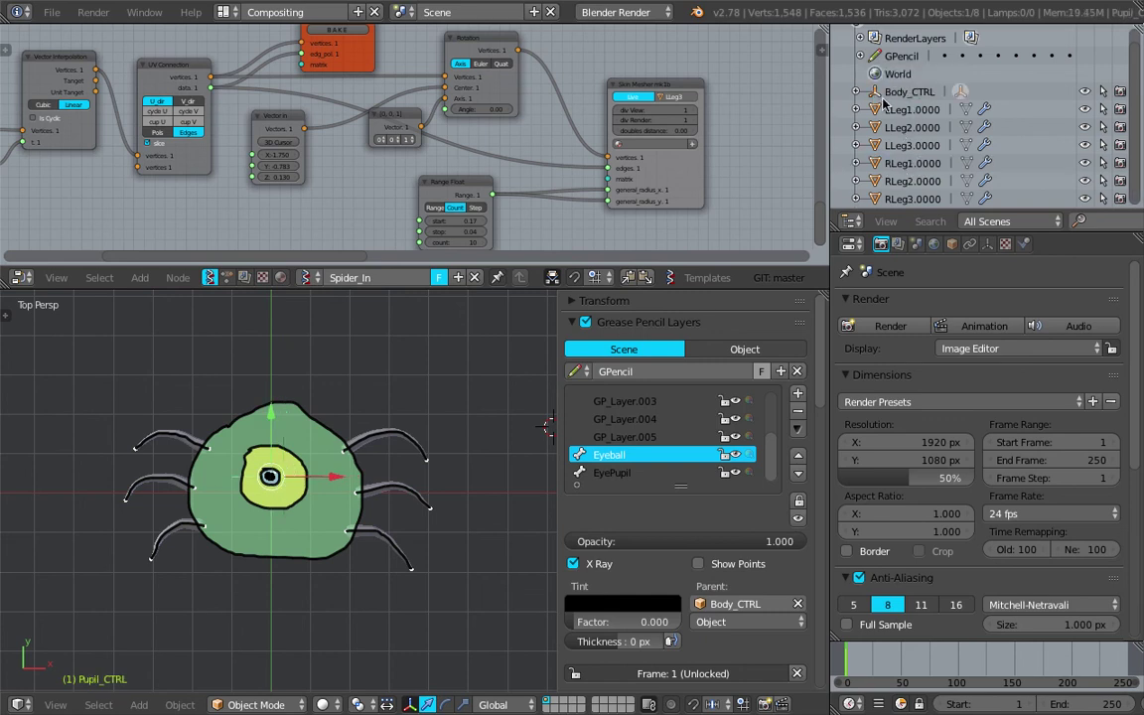
{"action": "left_click", "coordinate": [857, 93]}
Try moving and rotating Body_CTRL to check the body, eyeball and pupil as one unit.
{"action": "left_click", "coordinate": [894, 95]}
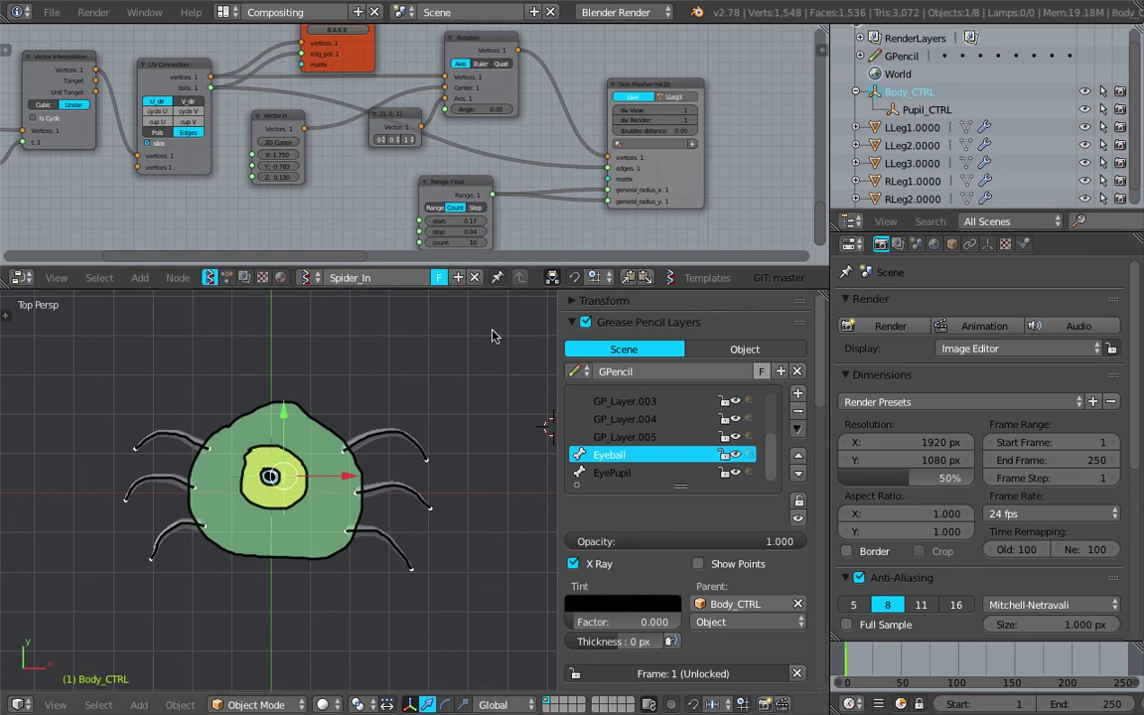
{"action": "key", "text": "g"}
{"action": "left_click", "coordinate": [385, 473]}
{"action": "key", "text": "r"}
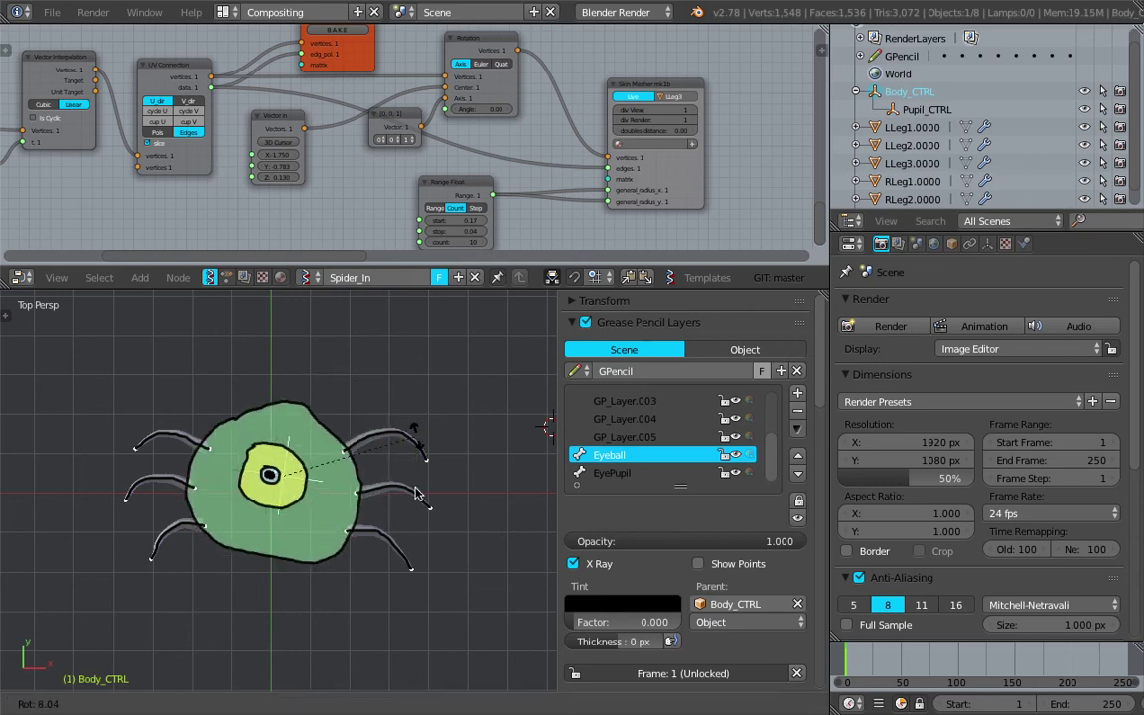
{"action": "left_click", "coordinate": [414, 442]}
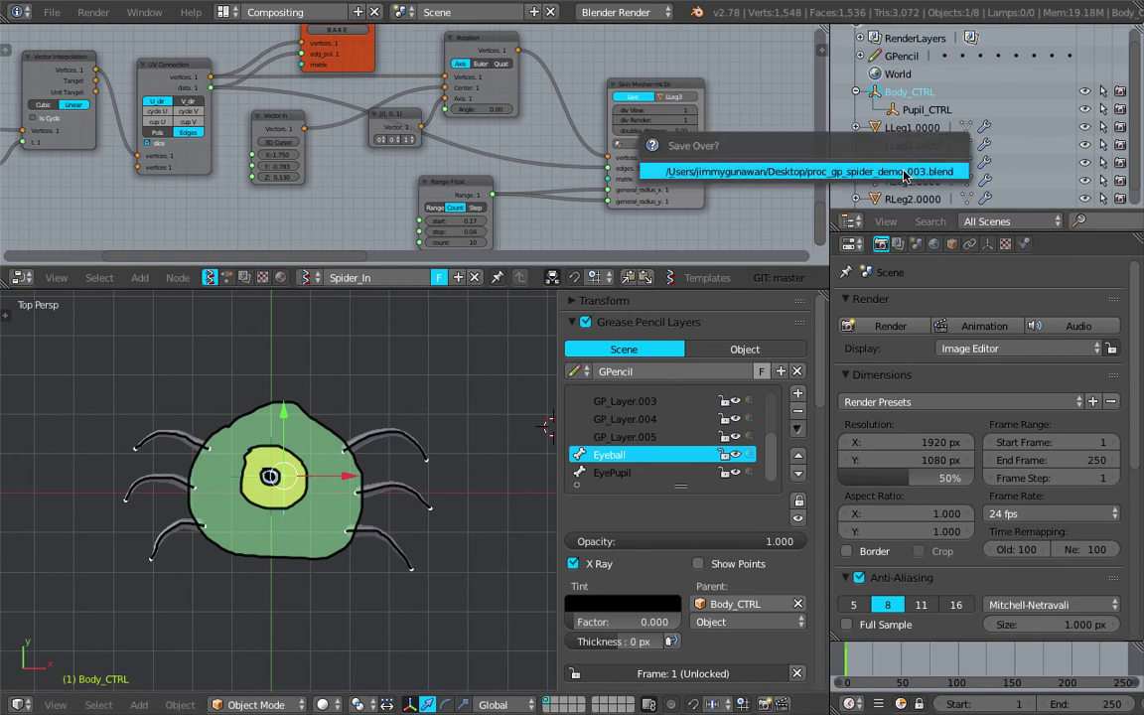
Parent the six leg objects, LLeg1 to LLeg3 and RLeg1 to RLeg3, to Body_CTRL.
{"action": "left_click", "coordinate": [912, 127]}
{"action": "scroll", "coordinate": [926, 162], "scroll_direction": "down", "scroll_amount": 1}
{"action": "left_click", "coordinate": [921, 199], "text": "ctrl"}
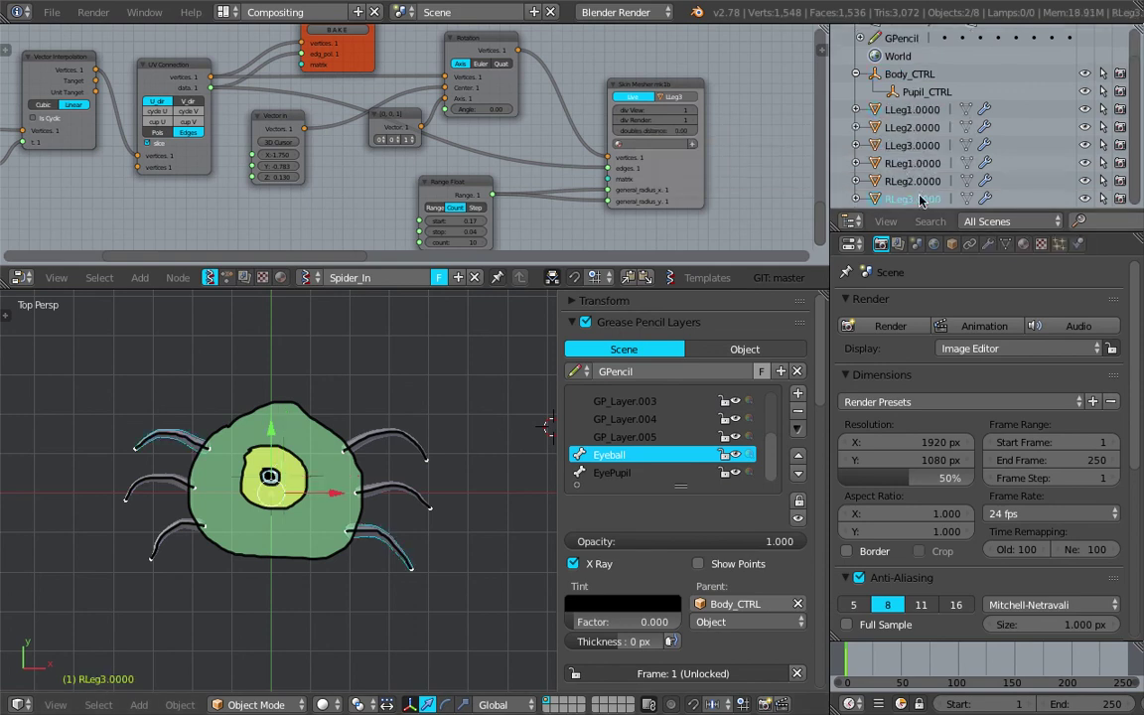
{"action": "left_click_drag", "start_coordinate": [912, 114], "coordinate": [873, 75]}
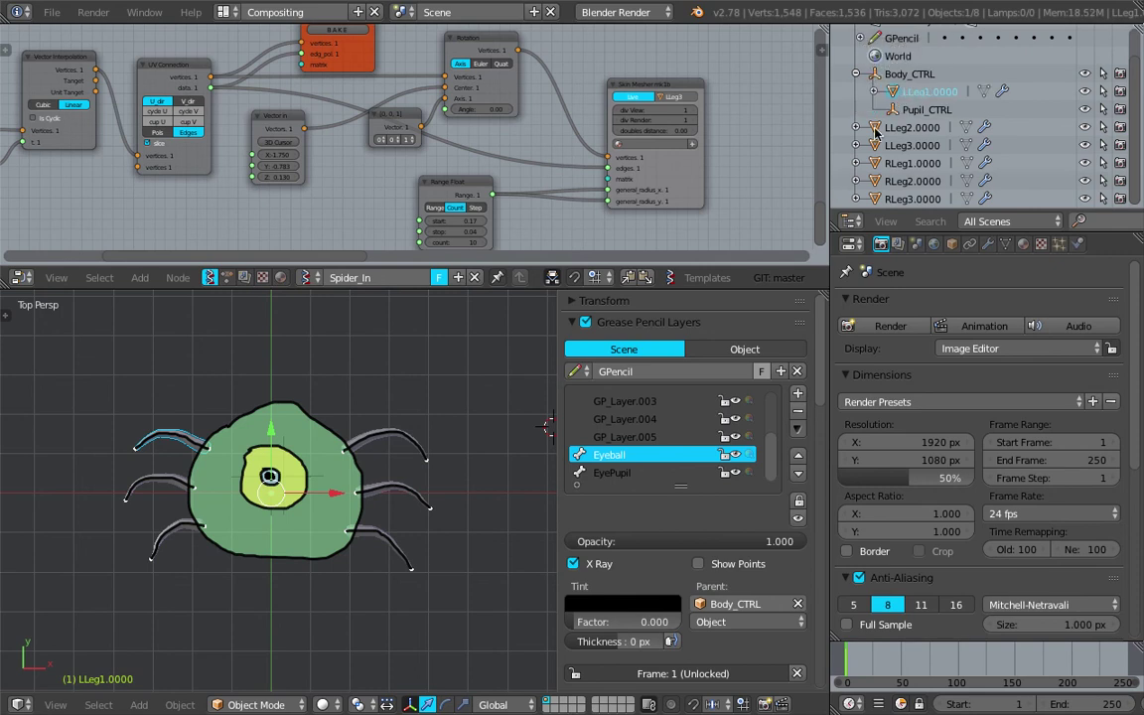
{"action": "left_click_drag", "start_coordinate": [876, 131], "coordinate": [878, 72]}
{"action": "left_click_drag", "start_coordinate": [878, 163], "coordinate": [879, 77]}
{"action": "left_click", "coordinate": [1085, 52]}
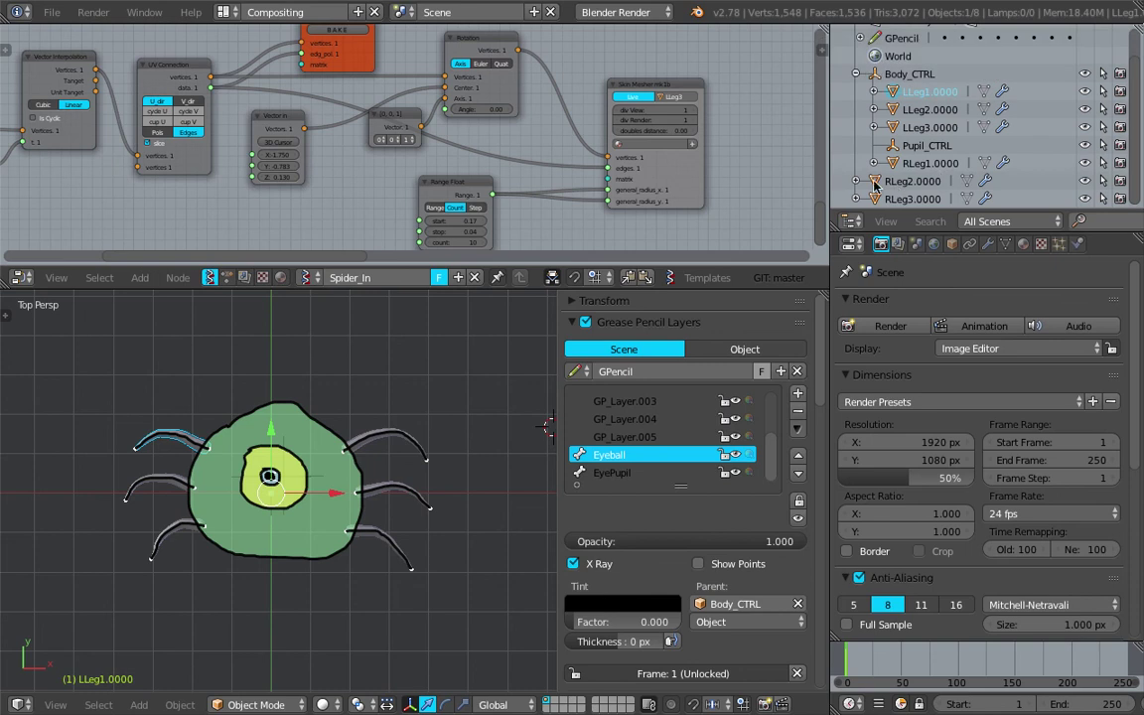
{"action": "left_click_drag", "start_coordinate": [874, 185], "coordinate": [876, 75]}
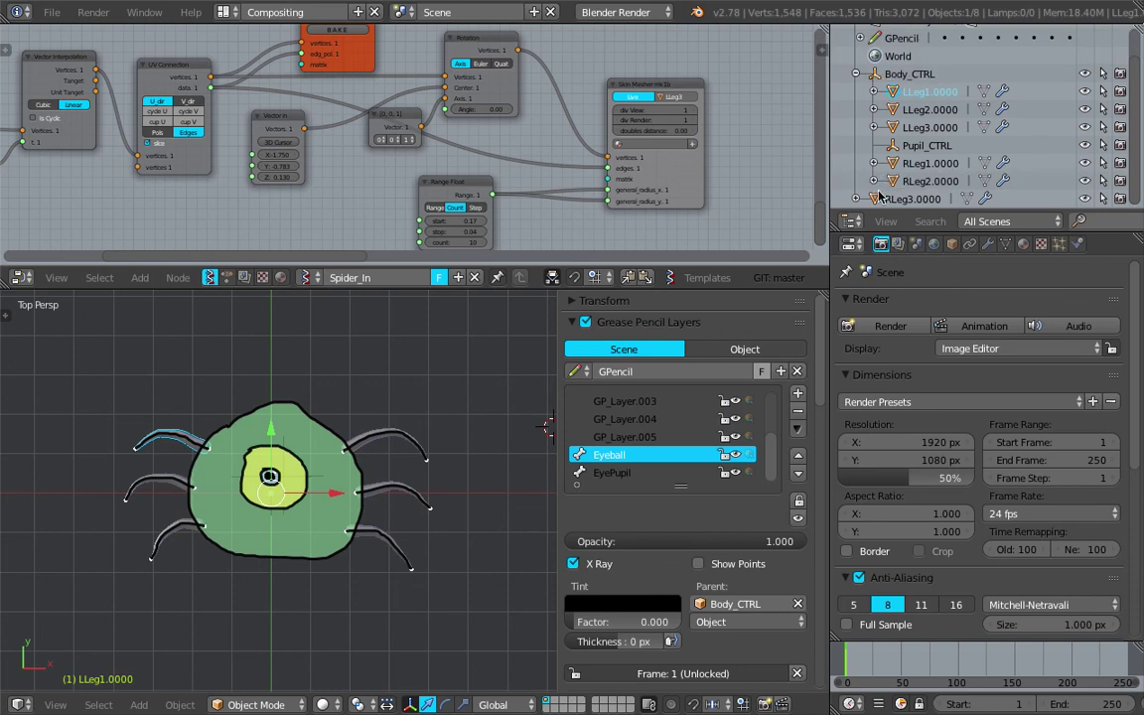
{"action": "left_click_drag", "start_coordinate": [878, 198], "coordinate": [876, 74]}
Try moving and rotating Body_CTRL with the parented legs, cancelling both transforms and dismissing the desktop notification.
{"action": "left_click", "coordinate": [899, 75]}
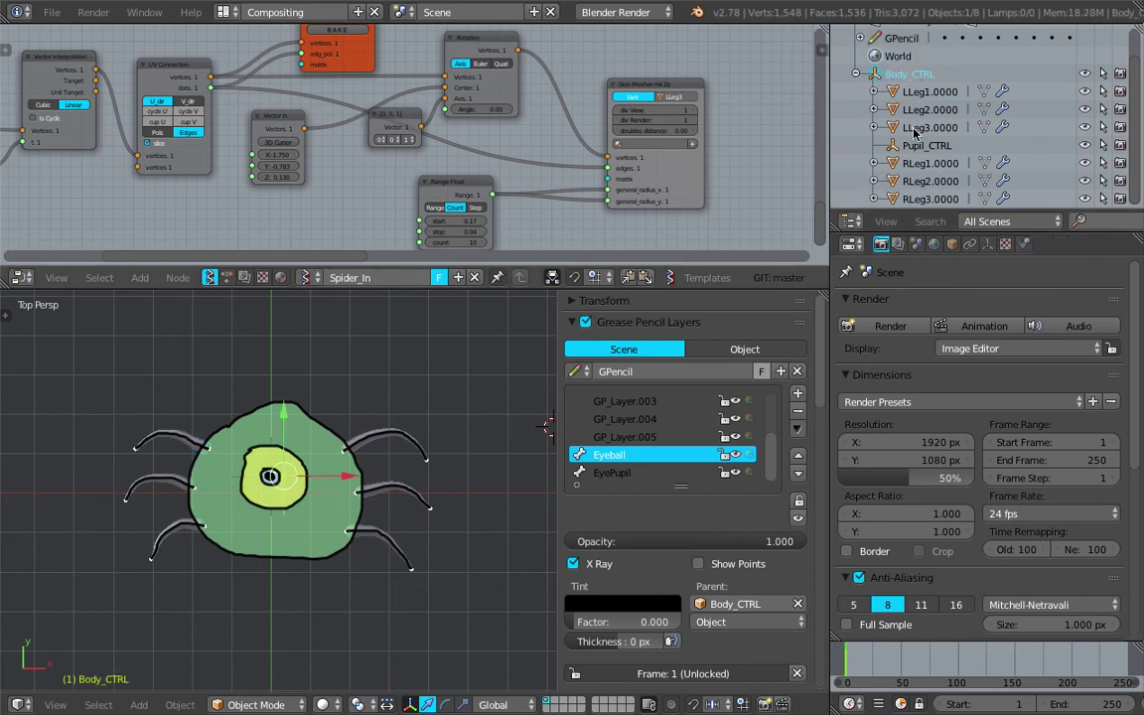
{"action": "key", "text": "g"}
{"action": "right_click", "coordinate": [371, 412]}
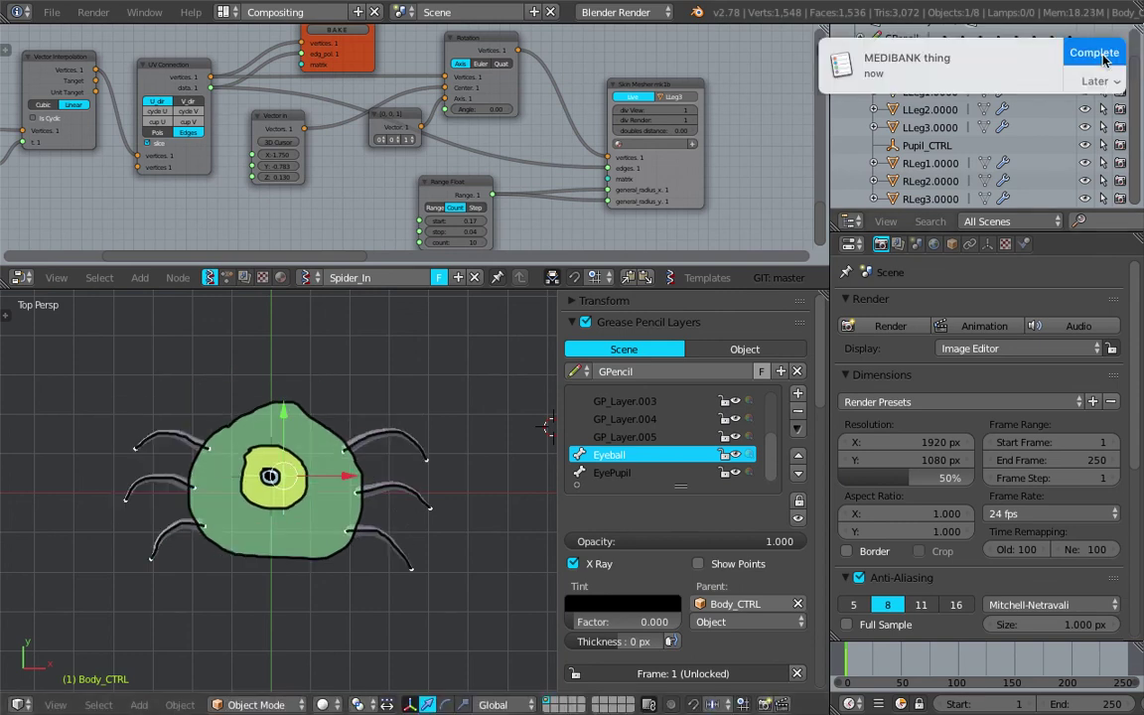
{"action": "left_click", "coordinate": [1103, 60]}
{"action": "key", "text": "r"}
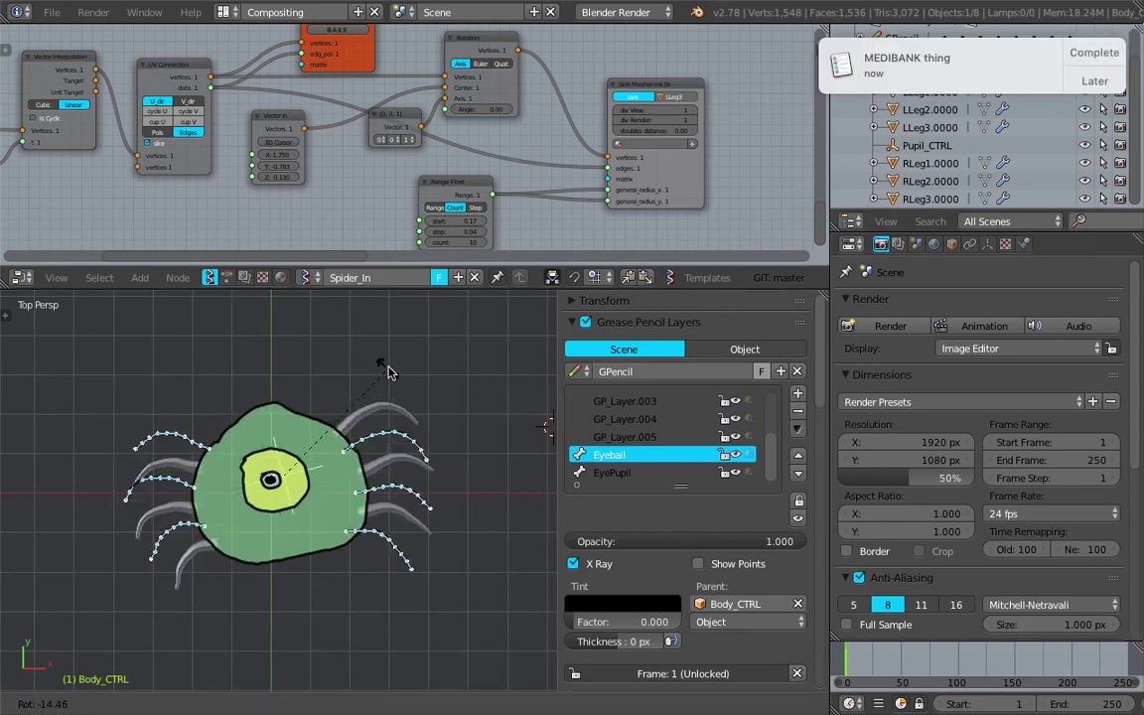
{"action": "key", "text": "Escape"}
Turn off the display of the Viewer Draw nodes in the three left-leg node chains.
{"action": "middle_click_drag", "start_coordinate": [532, 86], "coordinate": [540, 191]}
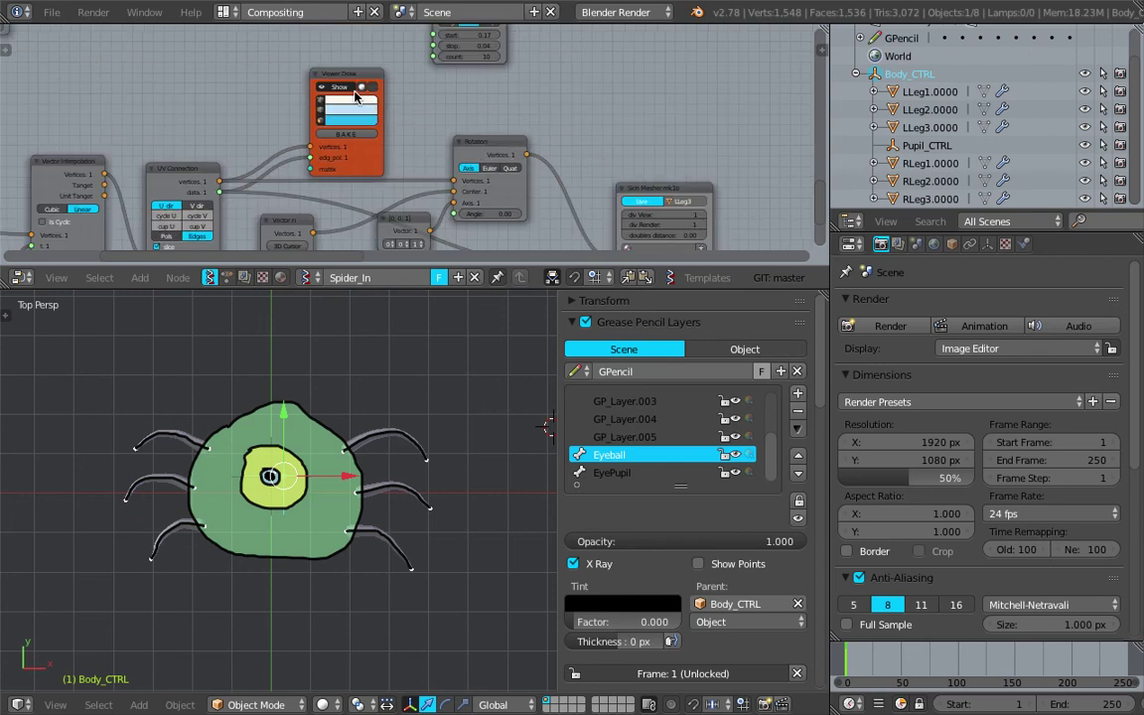
{"action": "middle_click_drag", "start_coordinate": [416, 114], "coordinate": [431, 123]}
{"action": "middle_click_drag", "start_coordinate": [357, 160], "coordinate": [393, 185]}
{"action": "scroll", "coordinate": [443, 127], "scroll_direction": "down", "scroll_amount": 4}
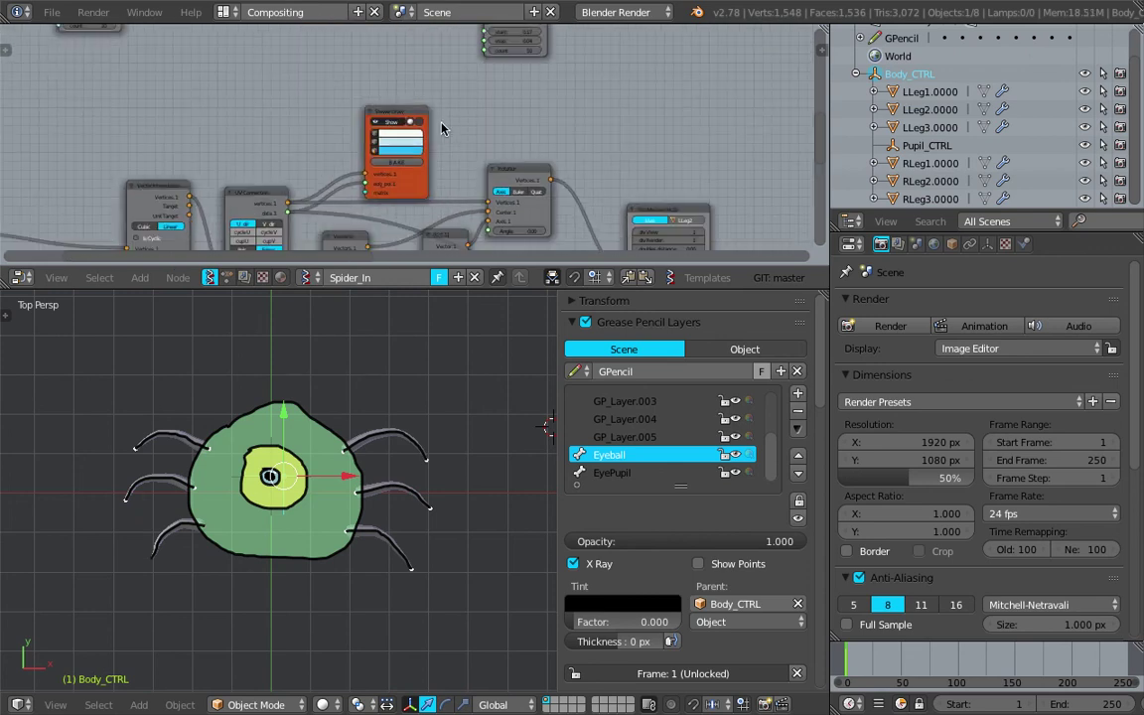
{"action": "middle_click_drag", "start_coordinate": [444, 127], "coordinate": [446, 220]}
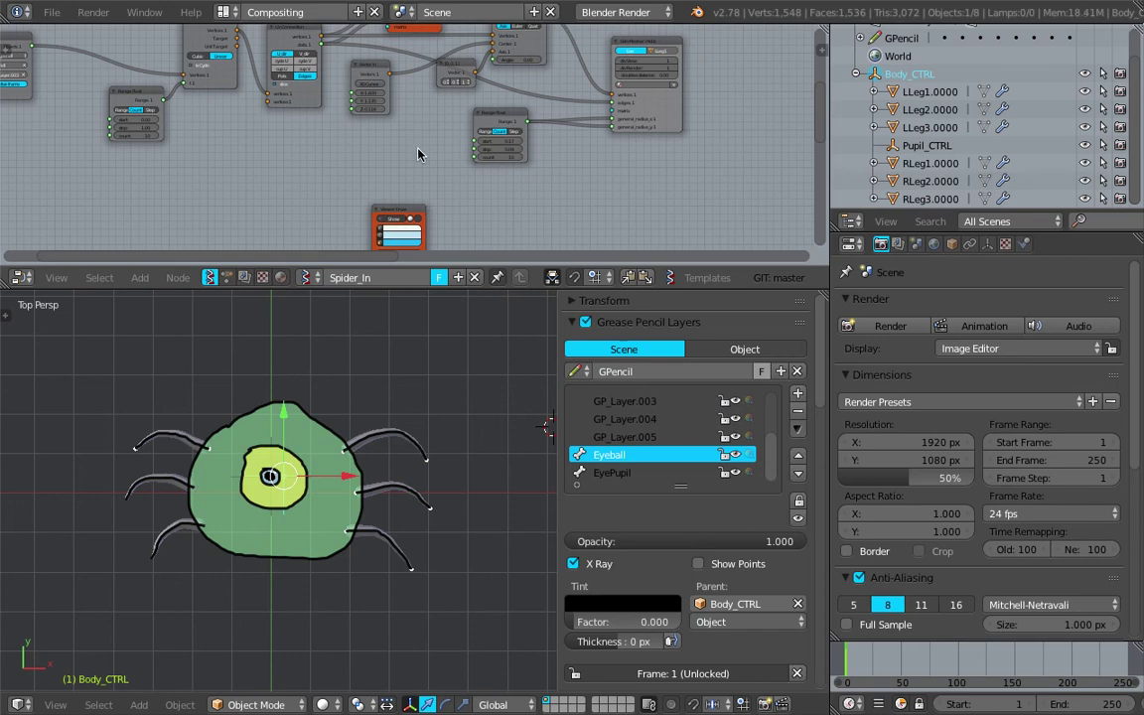
{"action": "middle_click_drag", "start_coordinate": [417, 150], "coordinate": [424, 227]}
{"action": "middle_click_drag", "start_coordinate": [165, 71], "coordinate": [269, 130]}
{"action": "scroll", "coordinate": [647, 116], "scroll_direction": "down", "scroll_amount": 9}
{"action": "middle_click_drag", "start_coordinate": [647, 117], "coordinate": [517, 108]}
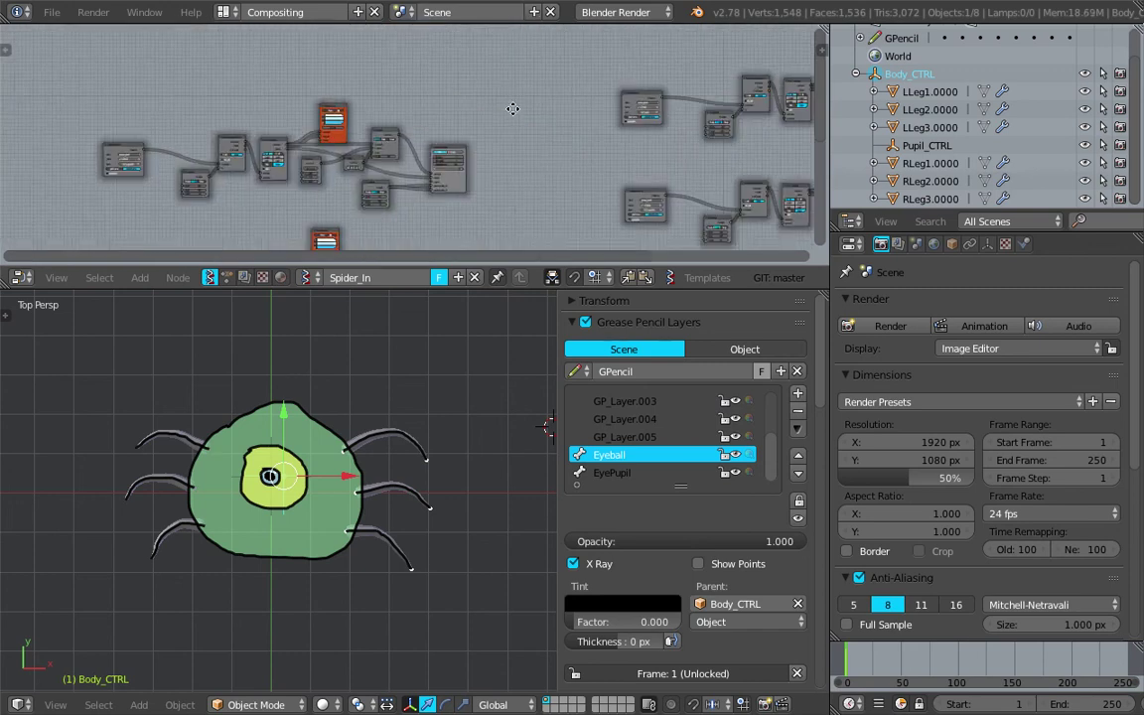
Turn off the display of the Viewer Draw nodes in the three right-leg node chains.
{"action": "middle_click_drag", "start_coordinate": [605, 121], "coordinate": [462, 112]}
{"action": "middle_click_drag", "start_coordinate": [800, 48], "coordinate": [652, 75]}
{"action": "scroll", "coordinate": [646, 75], "scroll_direction": "up", "scroll_amount": 2}
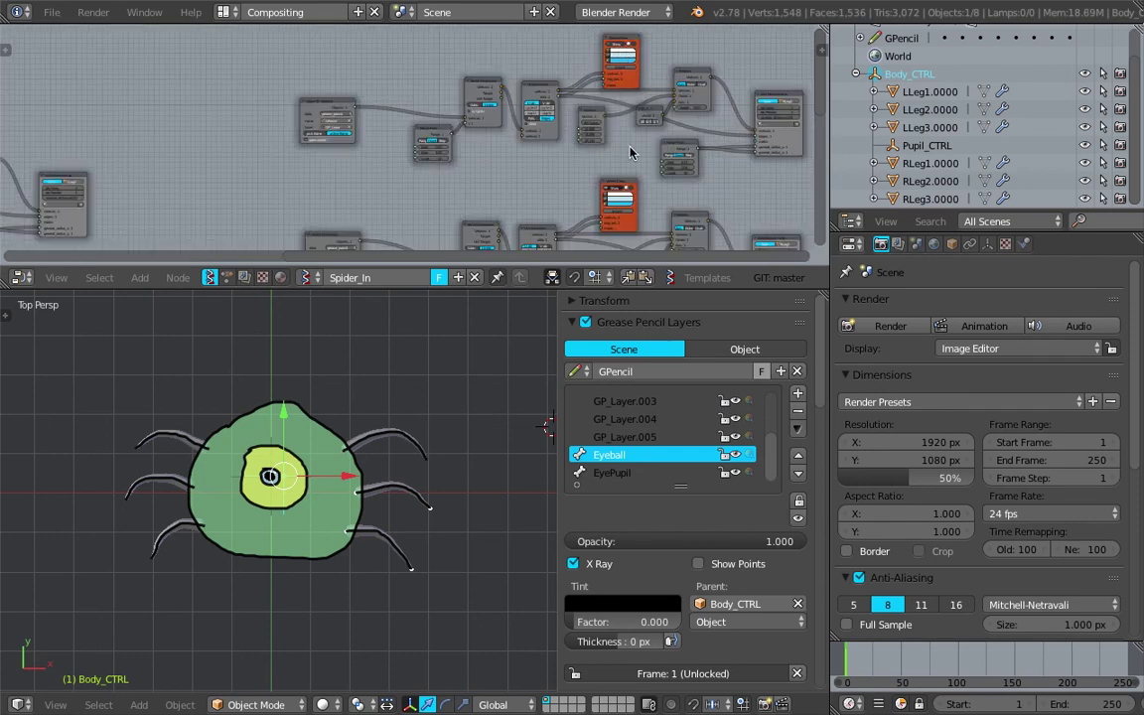
{"action": "middle_click_drag", "start_coordinate": [618, 149], "coordinate": [604, 2]}
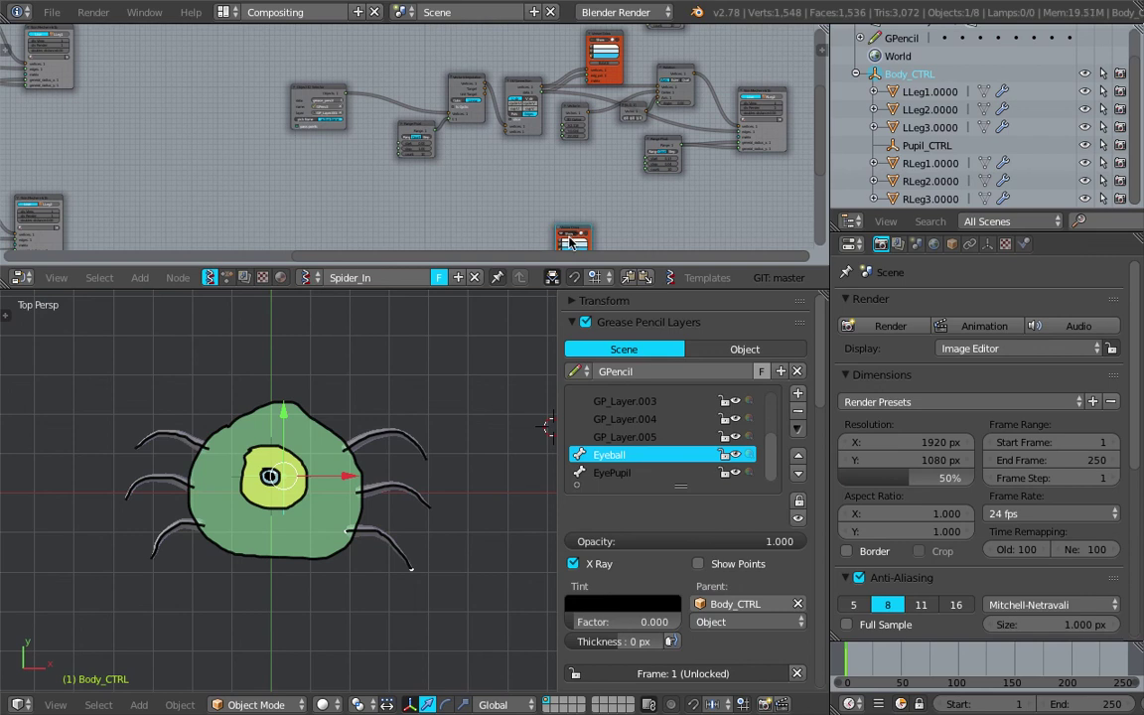
{"action": "scroll", "coordinate": [370, 184], "scroll_direction": "down", "scroll_amount": 5}
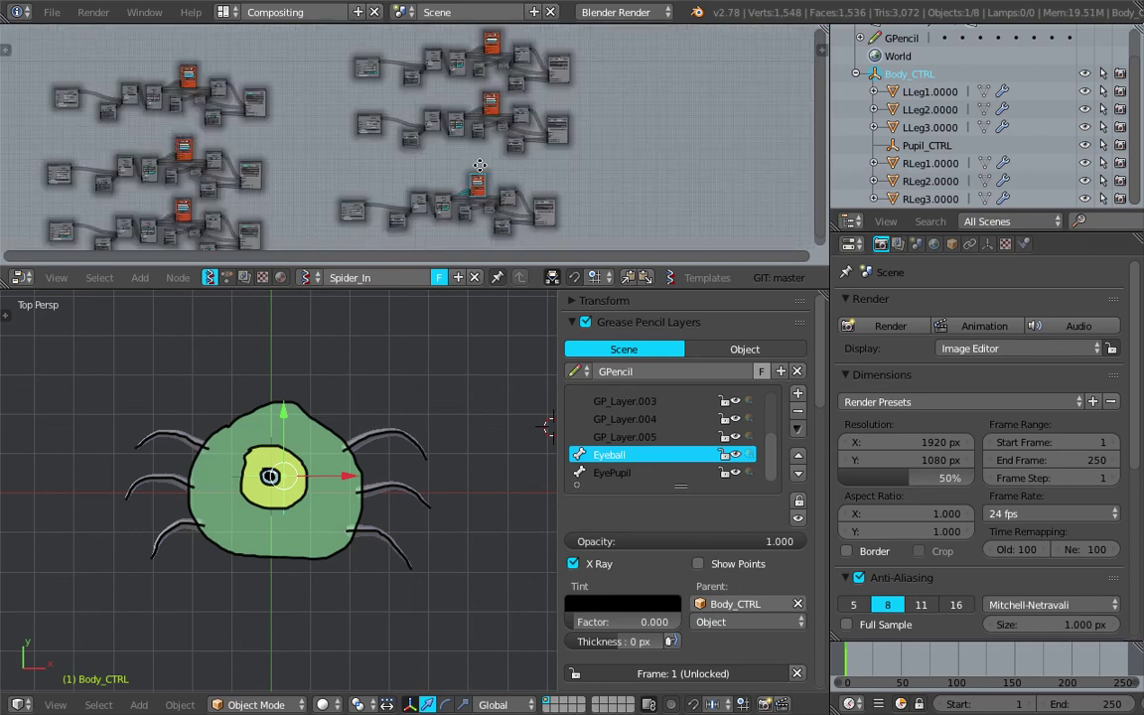
{"action": "scroll", "coordinate": [472, 180], "scroll_direction": "down", "scroll_amount": 1}
{"action": "mouse_move", "coordinate": [421, 177]}
{"action": "middle_mouse_down"}
{"action": "mouse_move", "coordinate": [409, 171]}
{"action": "mouse_move", "coordinate": [504, 146]}
{"action": "mouse_move", "coordinate": [439, 95]}
{"action": "mouse_move", "coordinate": [448, 97]}
{"action": "mouse_move", "coordinate": [384, 161]}
{"action": "mouse_move", "coordinate": [404, 194]}
{"action": "mouse_move", "coordinate": [412, 187]}
{"action": "middle_mouse_up"}
Try trackball rotation, movement and plain rotation of Body_CTRL to compare the leg meshes with their strokes, cancelling each transform.
{"action": "key", "text": "r"}
{"action": "key", "text": "r"}
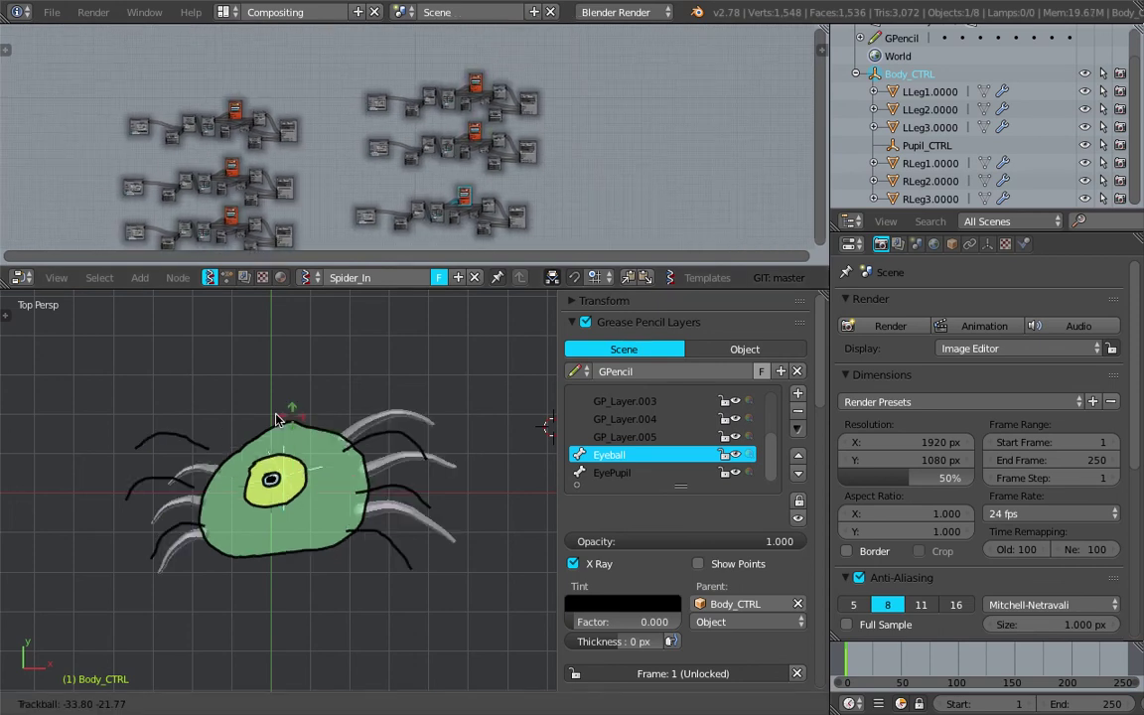
{"action": "left_click", "coordinate": [331, 392]}
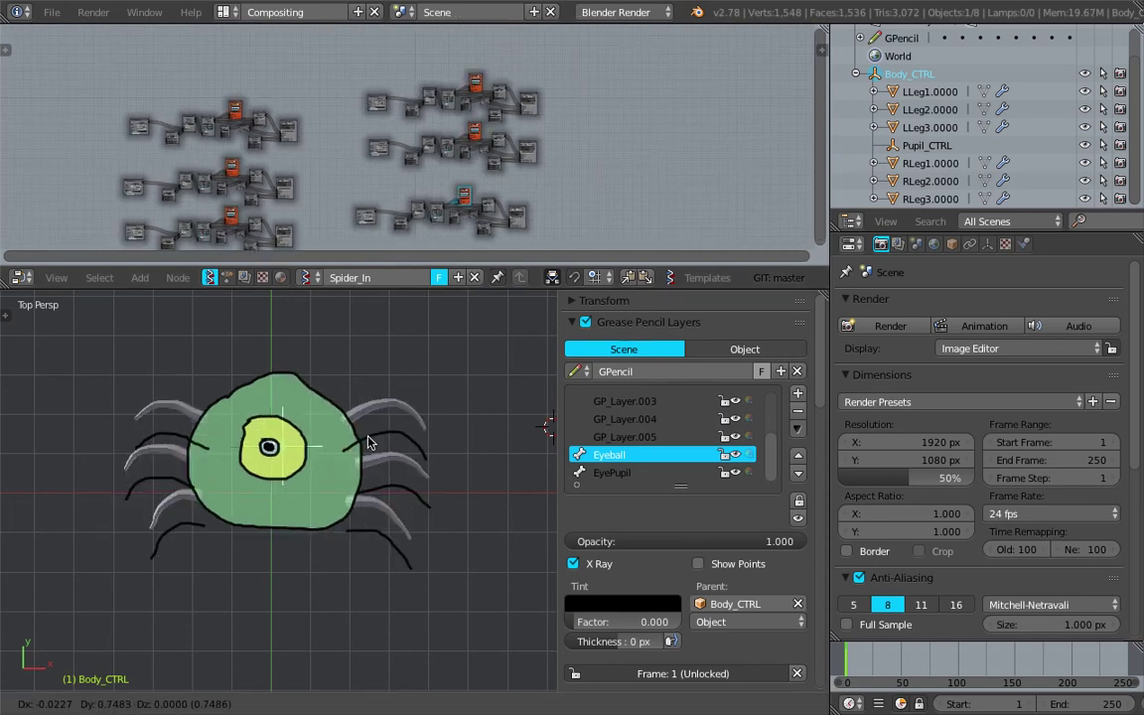
{"action": "key", "text": "g"}
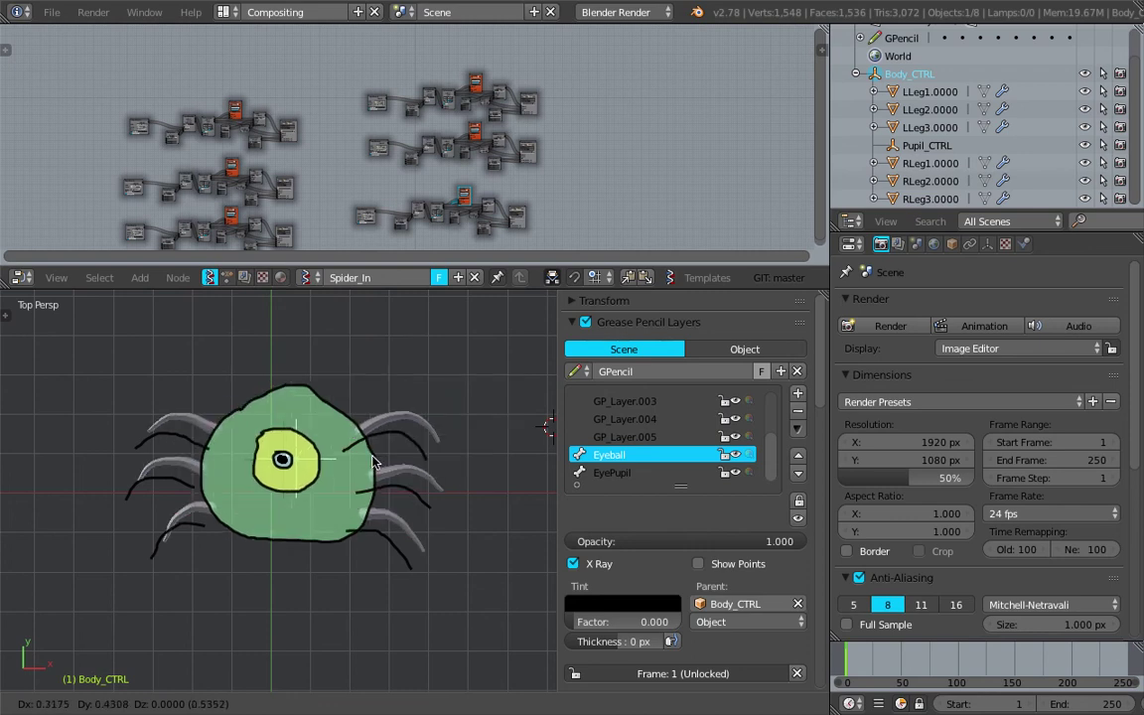
{"action": "right_click", "coordinate": [339, 454]}
{"action": "scroll", "coordinate": [337, 456], "scroll_direction": "up", "scroll_amount": 2}
{"action": "middle_click_drag", "start_coordinate": [335, 454], "coordinate": [352, 435], "text": "shift"}
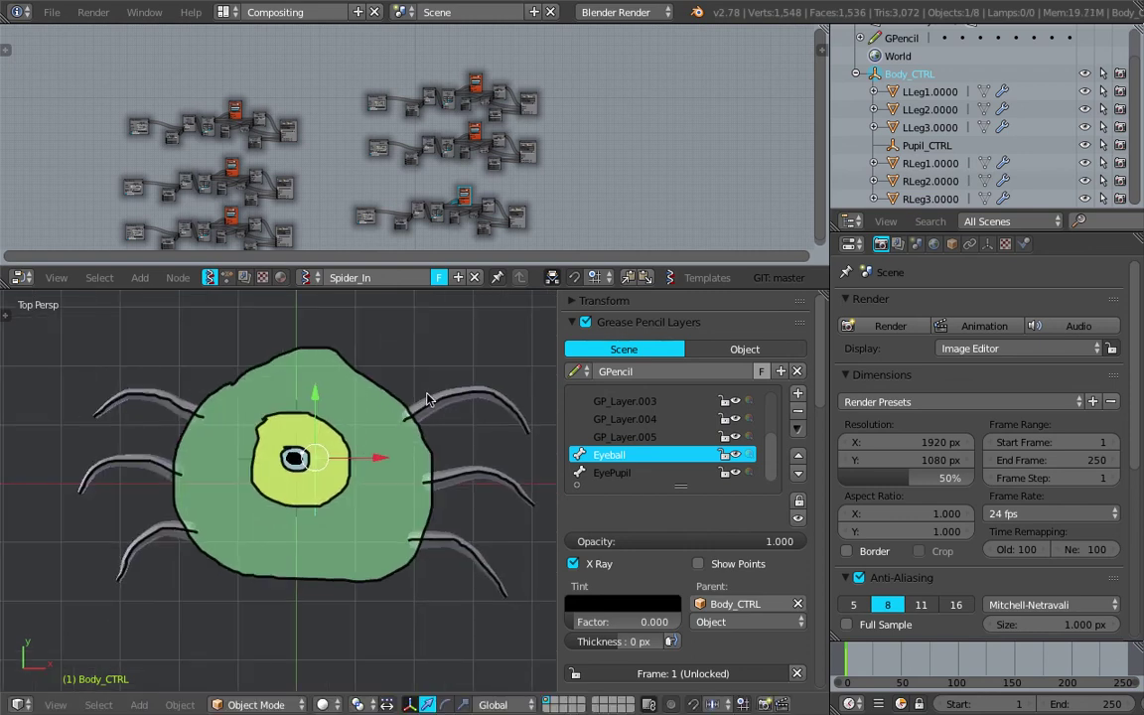
{"action": "key", "text": "r"}
{"action": "key", "text": "Escape"}
Select the EyePupil layer and try moving Pupil_CTRL within the eyeball, ending the move at its starting position.
{"action": "left_click", "coordinate": [615, 473]}
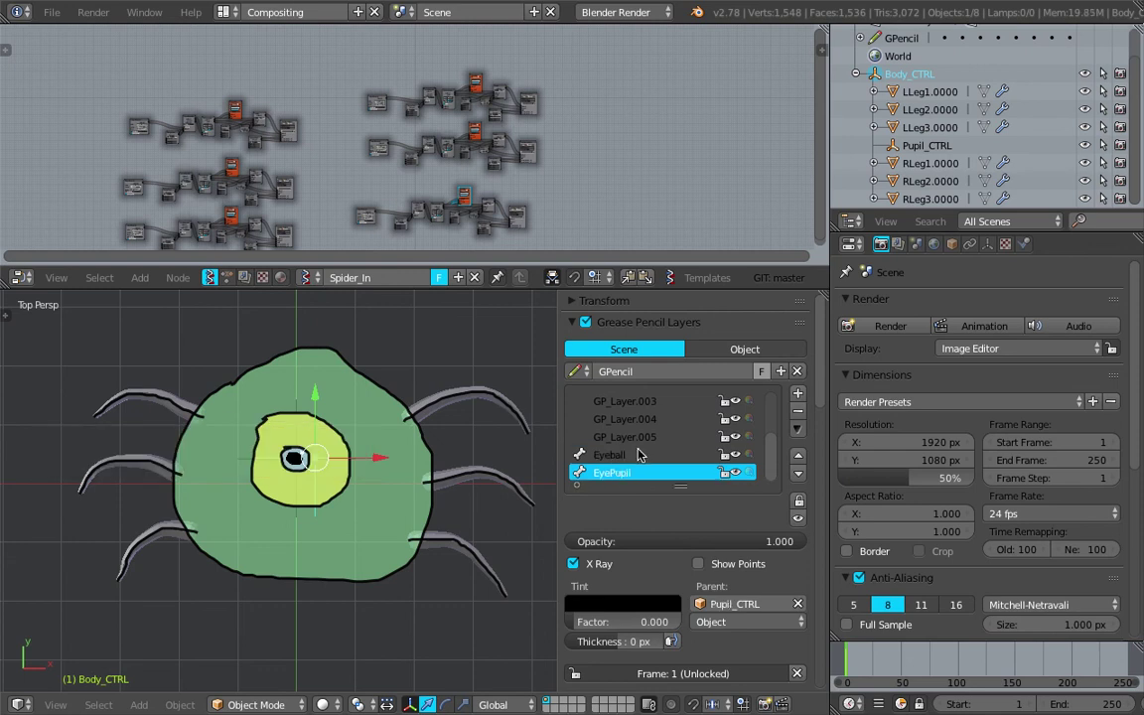
{"action": "scroll", "coordinate": [933, 166], "scroll_direction": "up", "scroll_amount": 2}
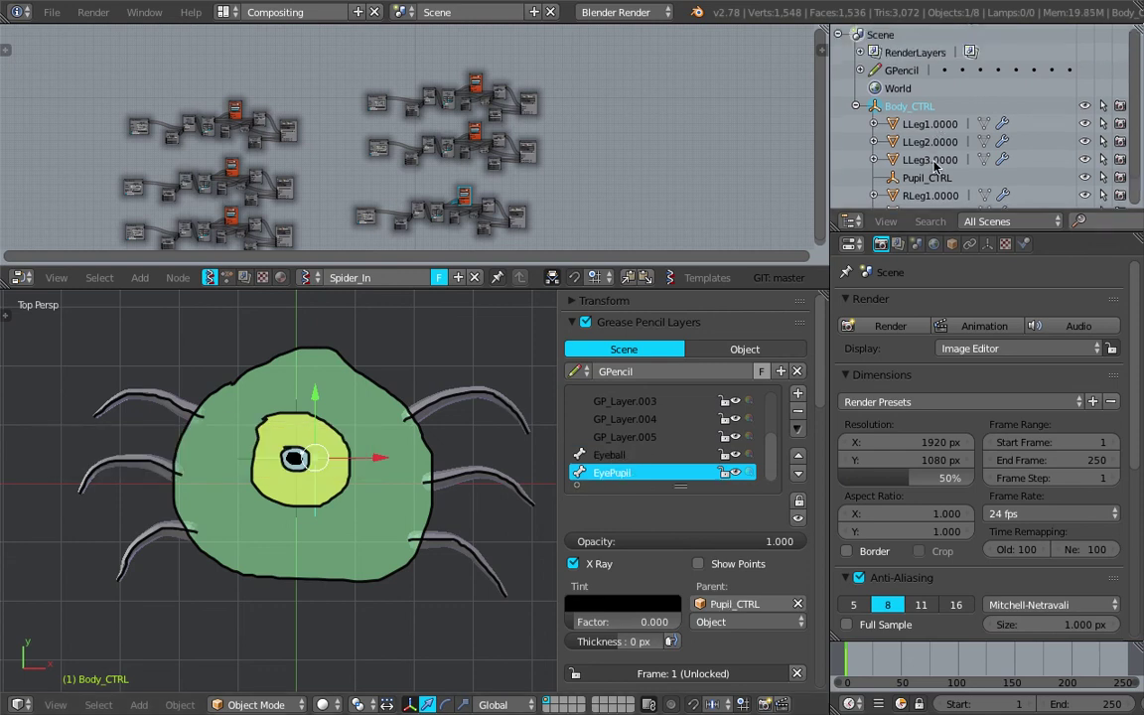
{"action": "left_click", "coordinate": [878, 179]}
{"action": "key", "text": "g"}
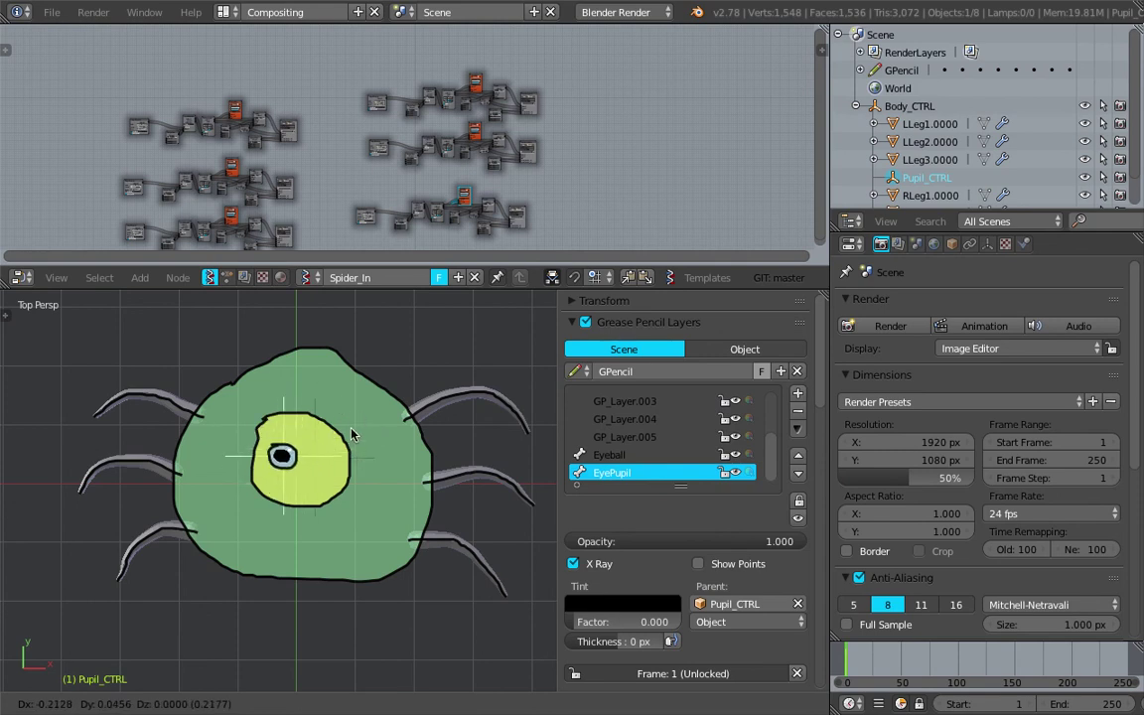
{"action": "left_click", "coordinate": [356, 437]}
{"action": "scroll", "coordinate": [355, 437], "scroll_direction": "down", "scroll_amount": 1}
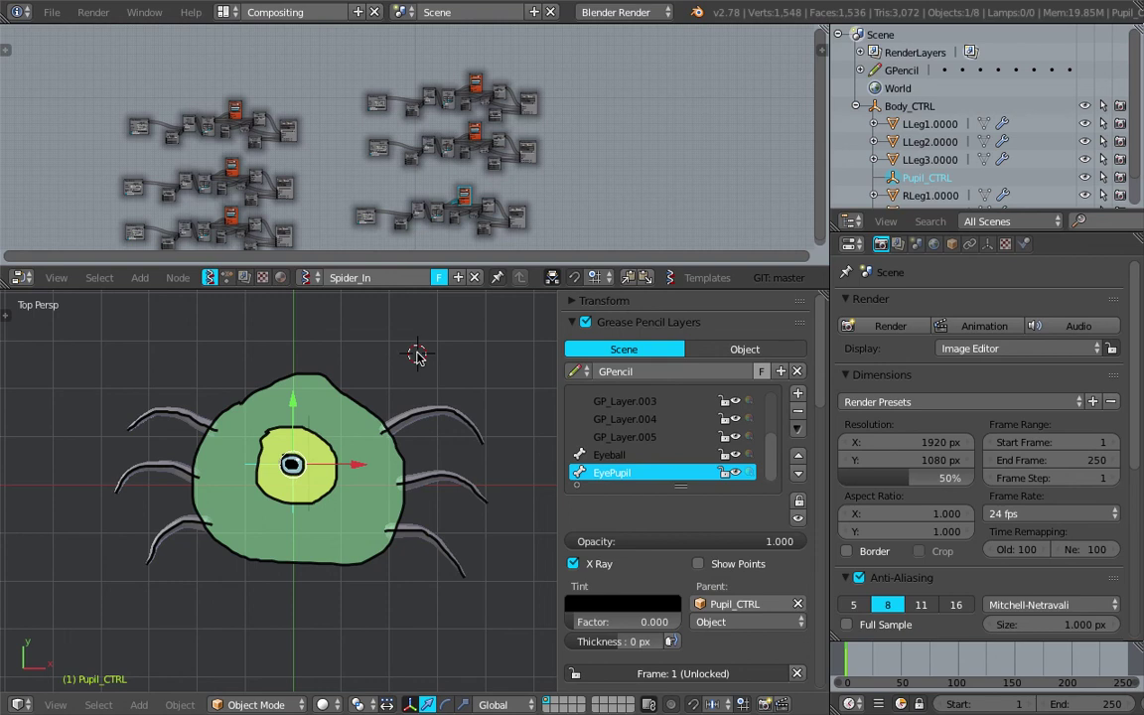
Try out different angles on the Rotation node in the RLeg1 node chain and reset the angle to 0.
{"action": "scroll", "coordinate": [556, 182], "scroll_direction": "up", "scroll_amount": 4}
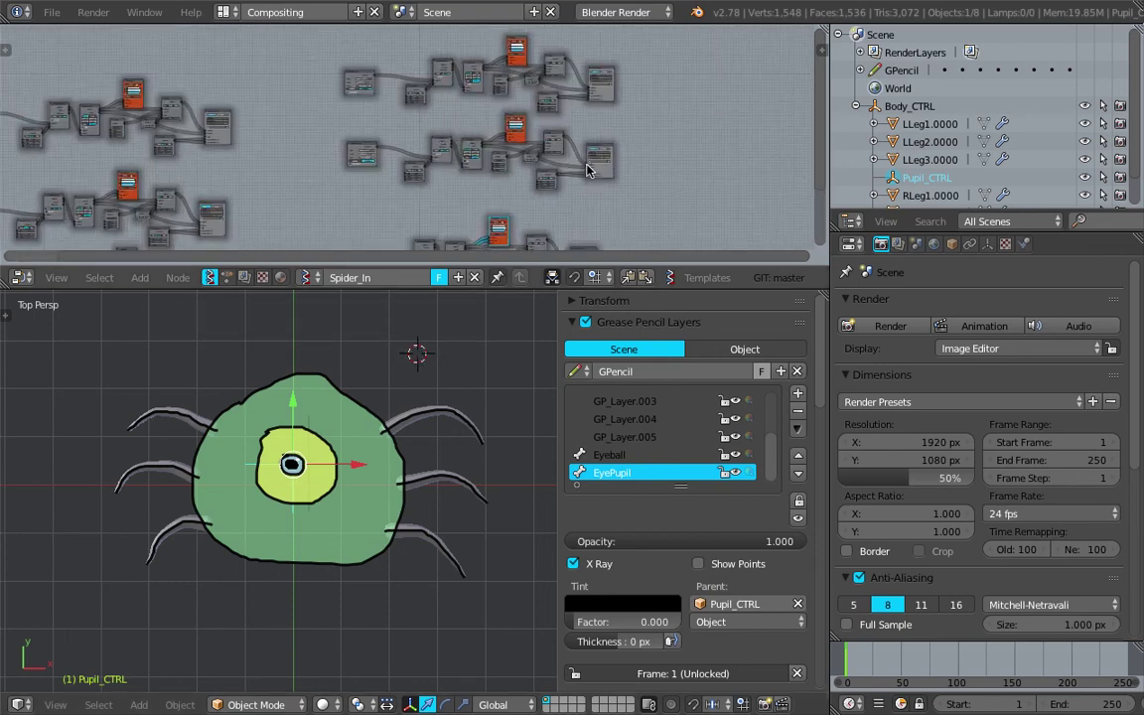
{"action": "scroll", "coordinate": [557, 182], "scroll_direction": "up", "scroll_amount": 5}
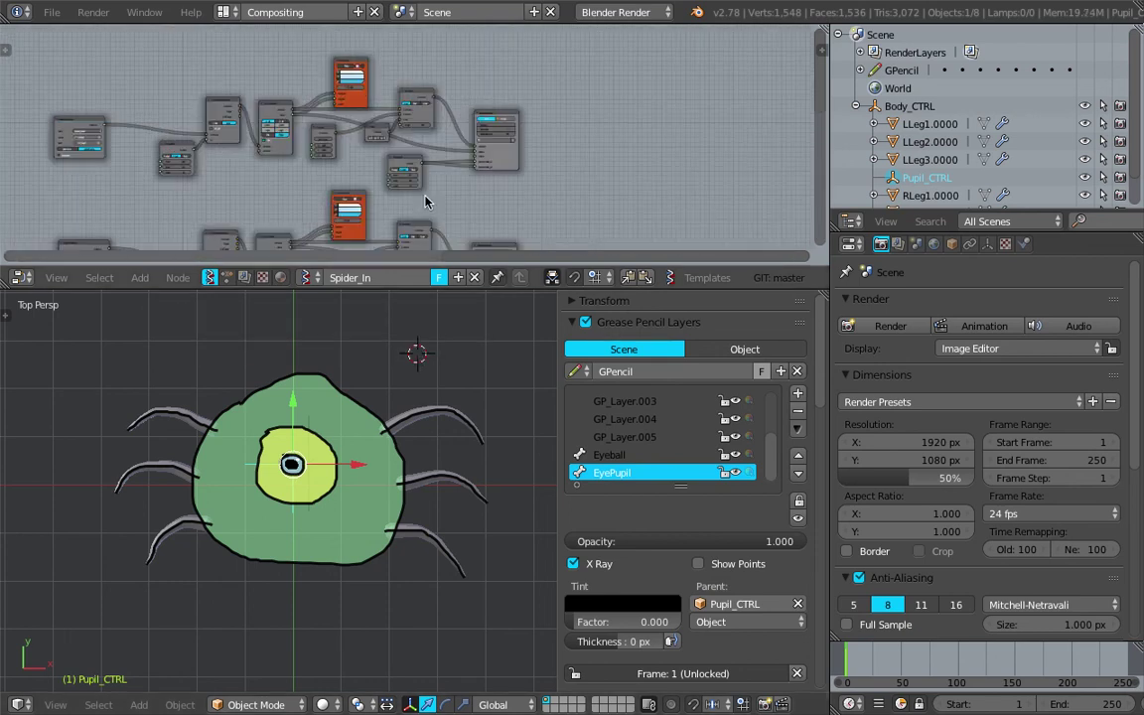
{"action": "left_click_drag", "start_coordinate": [456, 107], "coordinate": [418, 108]}
{"action": "key", "text": "ctrl+z"}
{"action": "left_click_drag", "start_coordinate": [497, 104], "coordinate": [431, 105]}
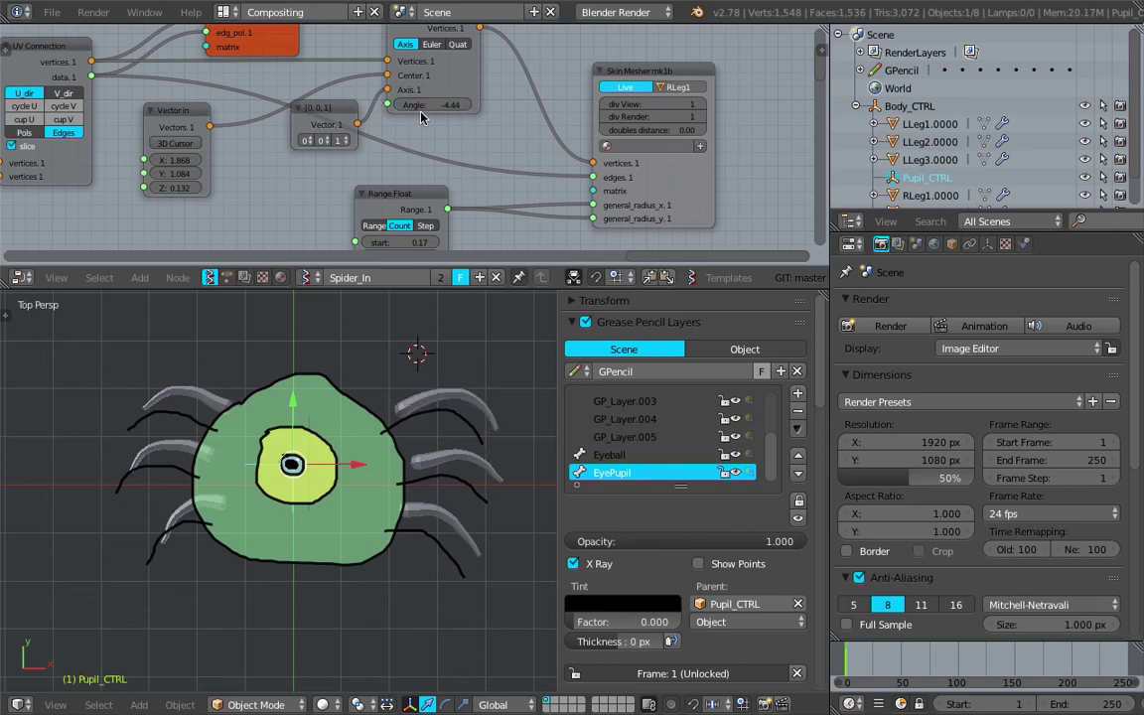
{"action": "left_click", "coordinate": [430, 105]}
{"action": "type", "text": "0"}
{"action": "key", "text": "Return"}
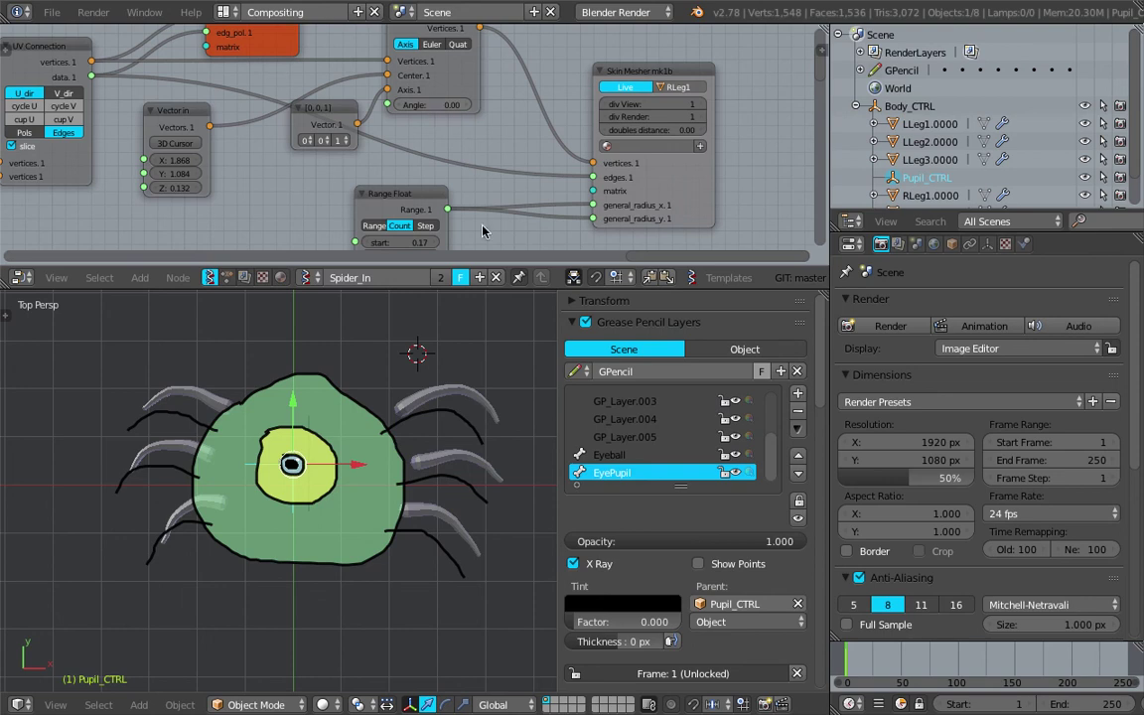
Set Body_CTRL's X, Y and Z location to 0.
{"action": "left_click", "coordinate": [850, 107]}
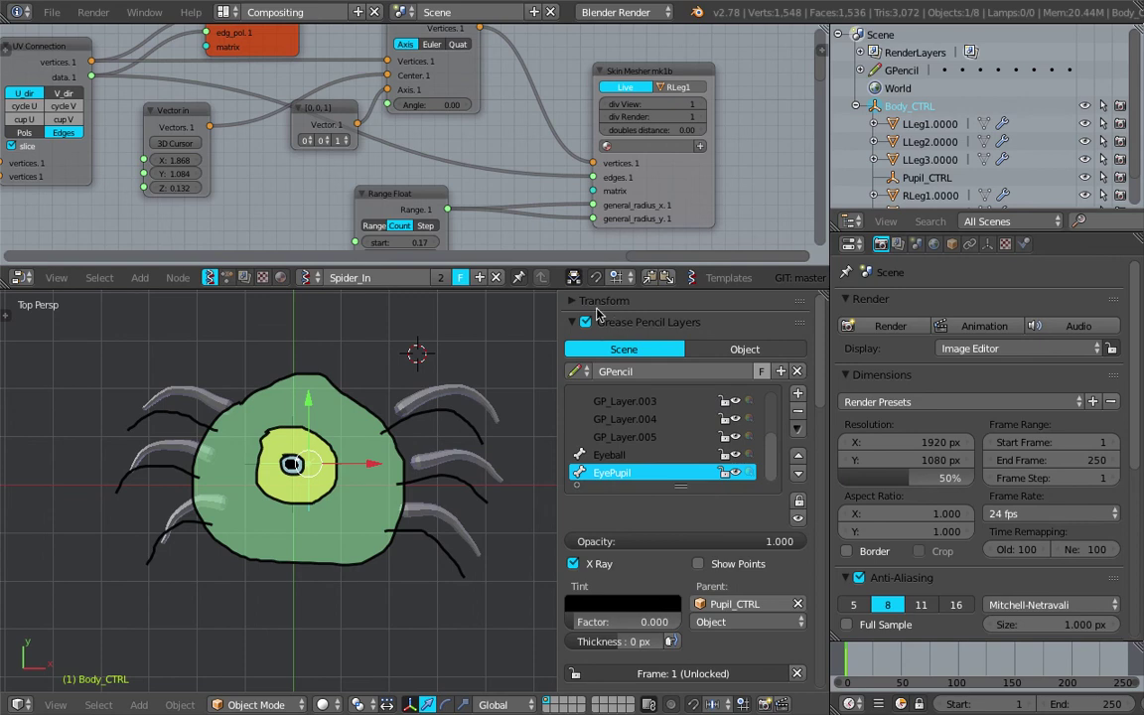
{"action": "left_click", "coordinate": [597, 302]}
{"action": "left_click_drag", "start_coordinate": [693, 381], "coordinate": [693, 345]}
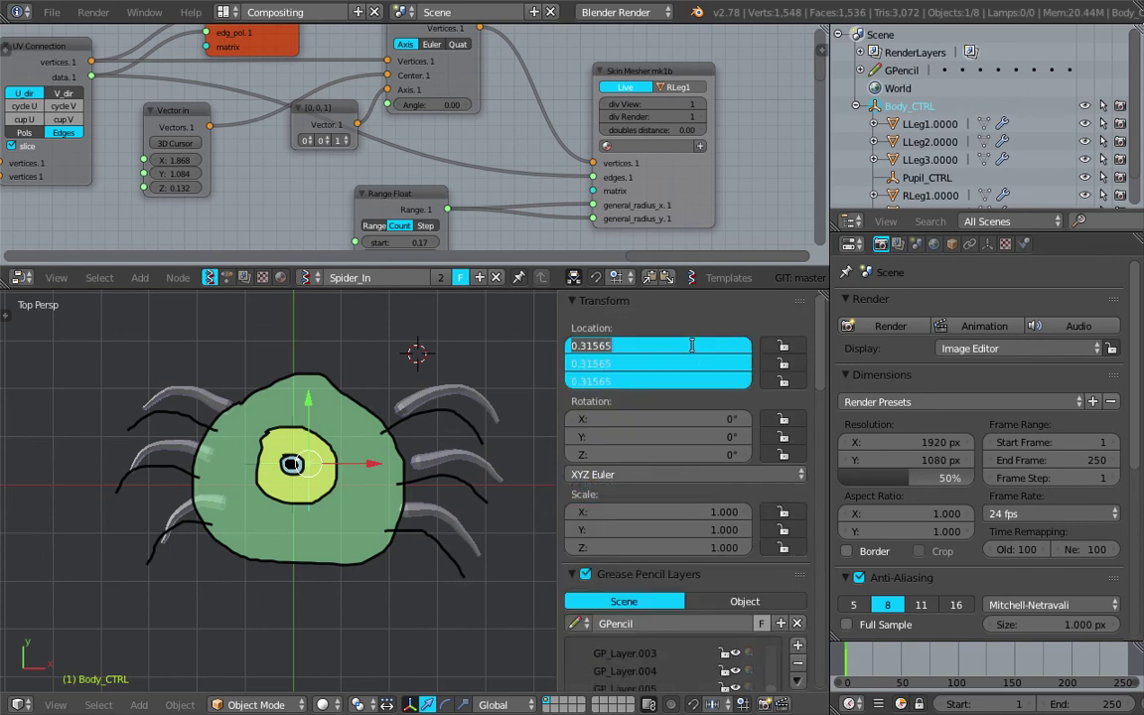
{"action": "type", "text": "0"}
{"action": "key", "text": "Return"}
Test RLeg1's Rotation angle again with Body_CTRL at the origin and return the angle to 0.
{"action": "middle_click_drag", "start_coordinate": [453, 152], "coordinate": [454, 190]}
{"action": "mouse_move", "coordinate": [437, 138]}
{"action": "left_mouse_down"}
{"action": "mouse_move", "coordinate": [506, 138]}
{"action": "mouse_move", "coordinate": [437, 146]}
{"action": "left_mouse_up"}
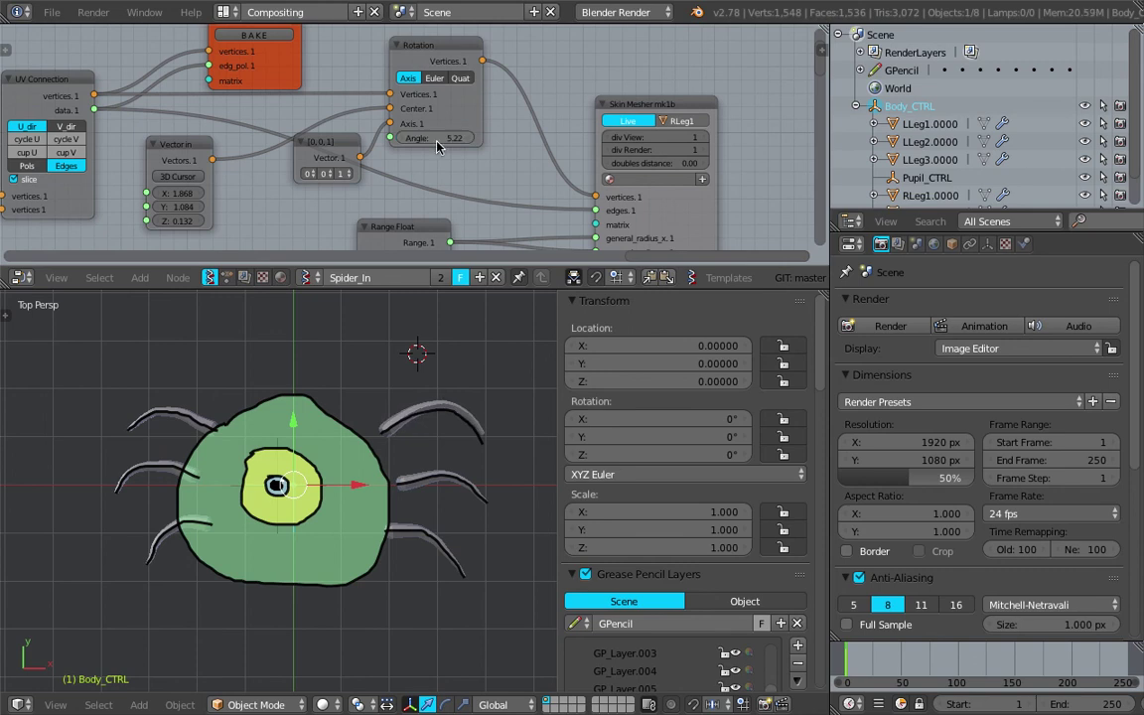
{"action": "left_click", "coordinate": [435, 142]}
{"action": "type", "text": "0"}
{"action": "key", "text": "Return"}
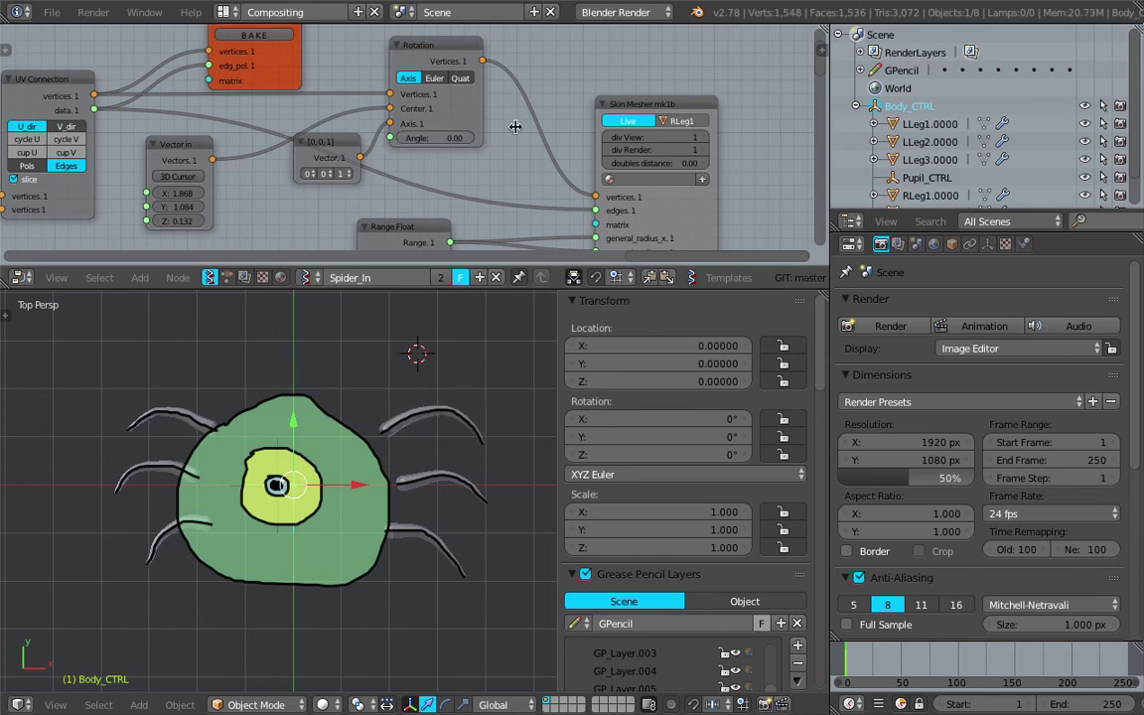
Select Pupil_CTRL and try moving it, cancelling the transform.
{"action": "left_click", "coordinate": [913, 181]}
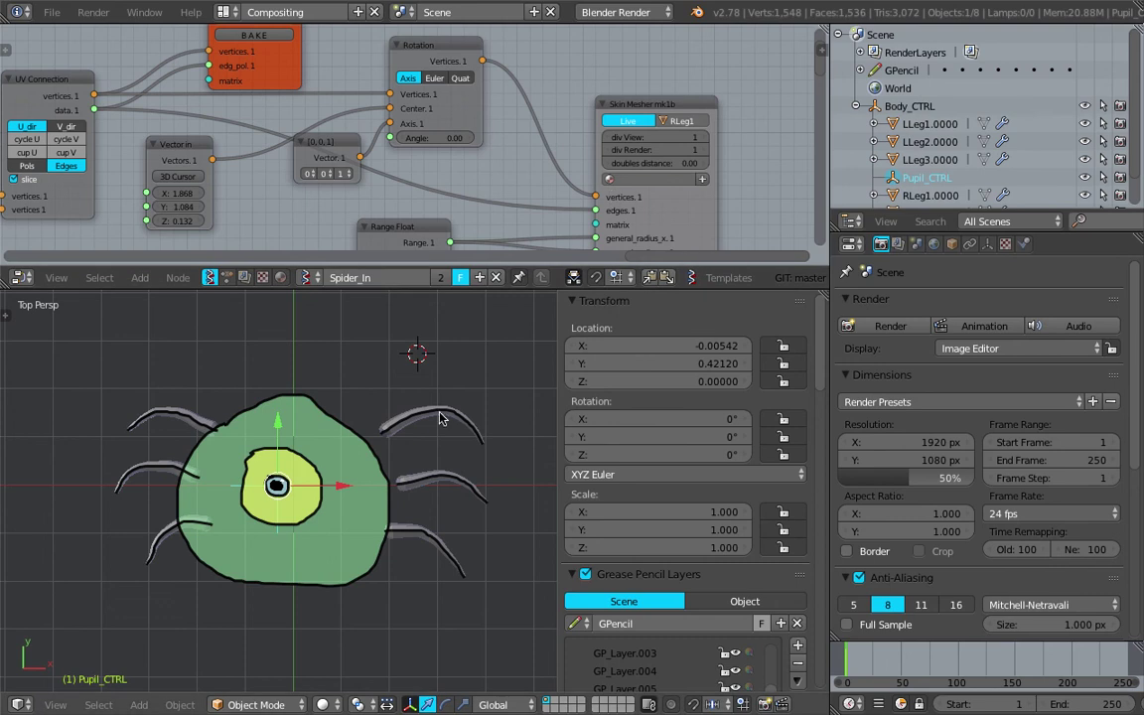
{"action": "key", "text": "g"}
{"action": "key", "text": "Escape"}
Try varying RLeg1's Rotation angle once more with Pupil_CTRL selected, leaving the angle at 0.
{"action": "mouse_move", "coordinate": [437, 138]}
{"action": "left_mouse_down"}
{"action": "mouse_move", "coordinate": [407, 138]}
{"action": "mouse_move", "coordinate": [447, 138]}
{"action": "mouse_move", "coordinate": [392, 138]}
{"action": "mouse_move", "coordinate": [448, 138]}
{"action": "mouse_move", "coordinate": [431, 138]}
{"action": "left_mouse_up"}
{"action": "mouse_move", "coordinate": [435, 139]}
{"action": "left_mouse_down"}
{"action": "mouse_move", "coordinate": [461, 137]}
{"action": "mouse_move", "coordinate": [435, 138]}
{"action": "left_mouse_up"}
{"action": "scroll", "coordinate": [498, 103], "scroll_direction": "down", "scroll_amount": 2}
{"action": "middle_click_drag", "start_coordinate": [380, 135], "coordinate": [487, 112]}
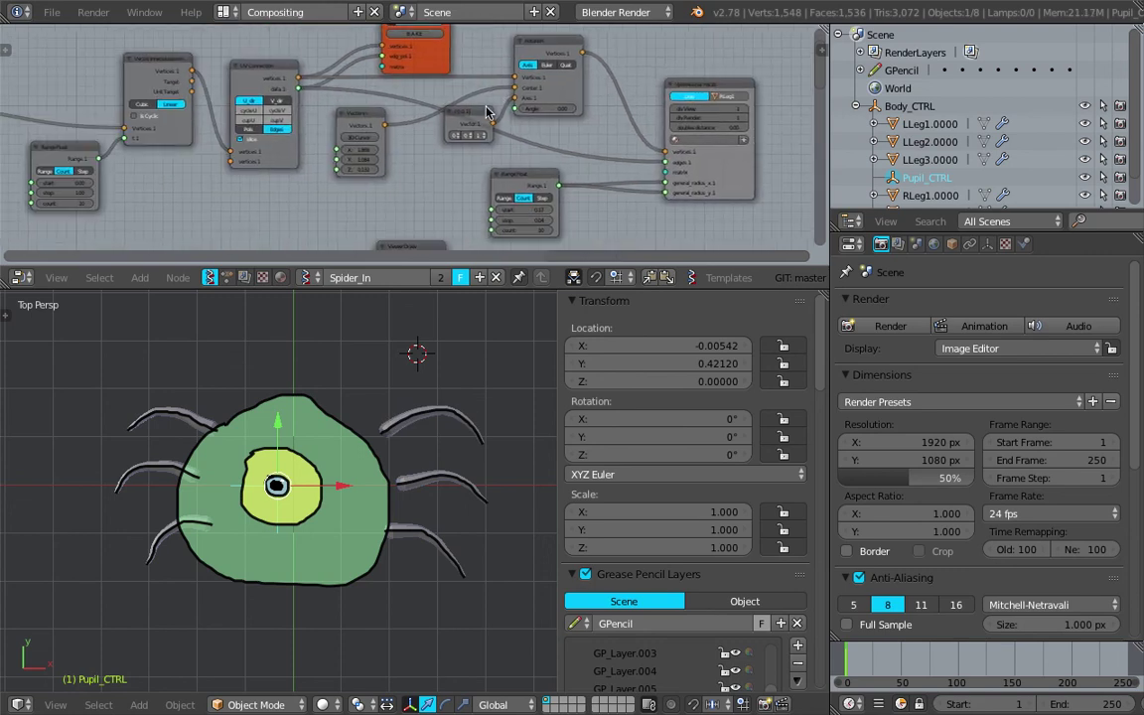